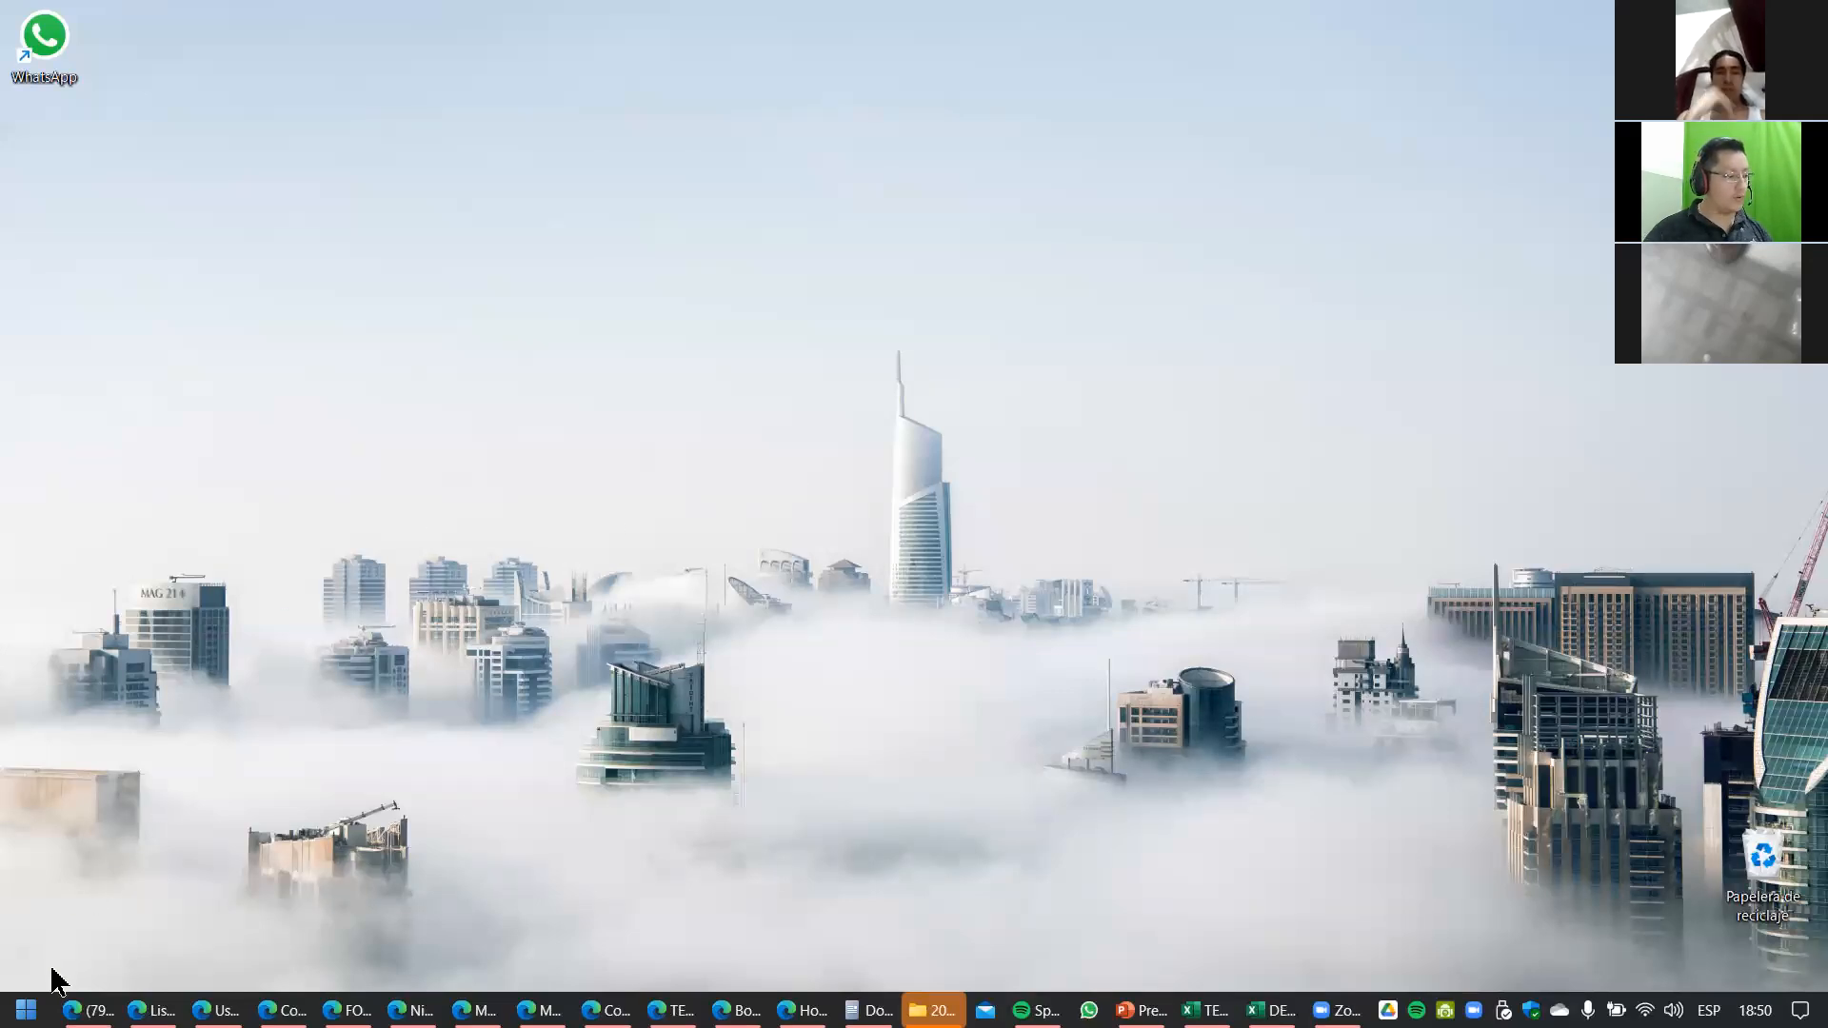
# Search the computer for "word" and launch the Word application.
pyautogui.click(26, 1010)
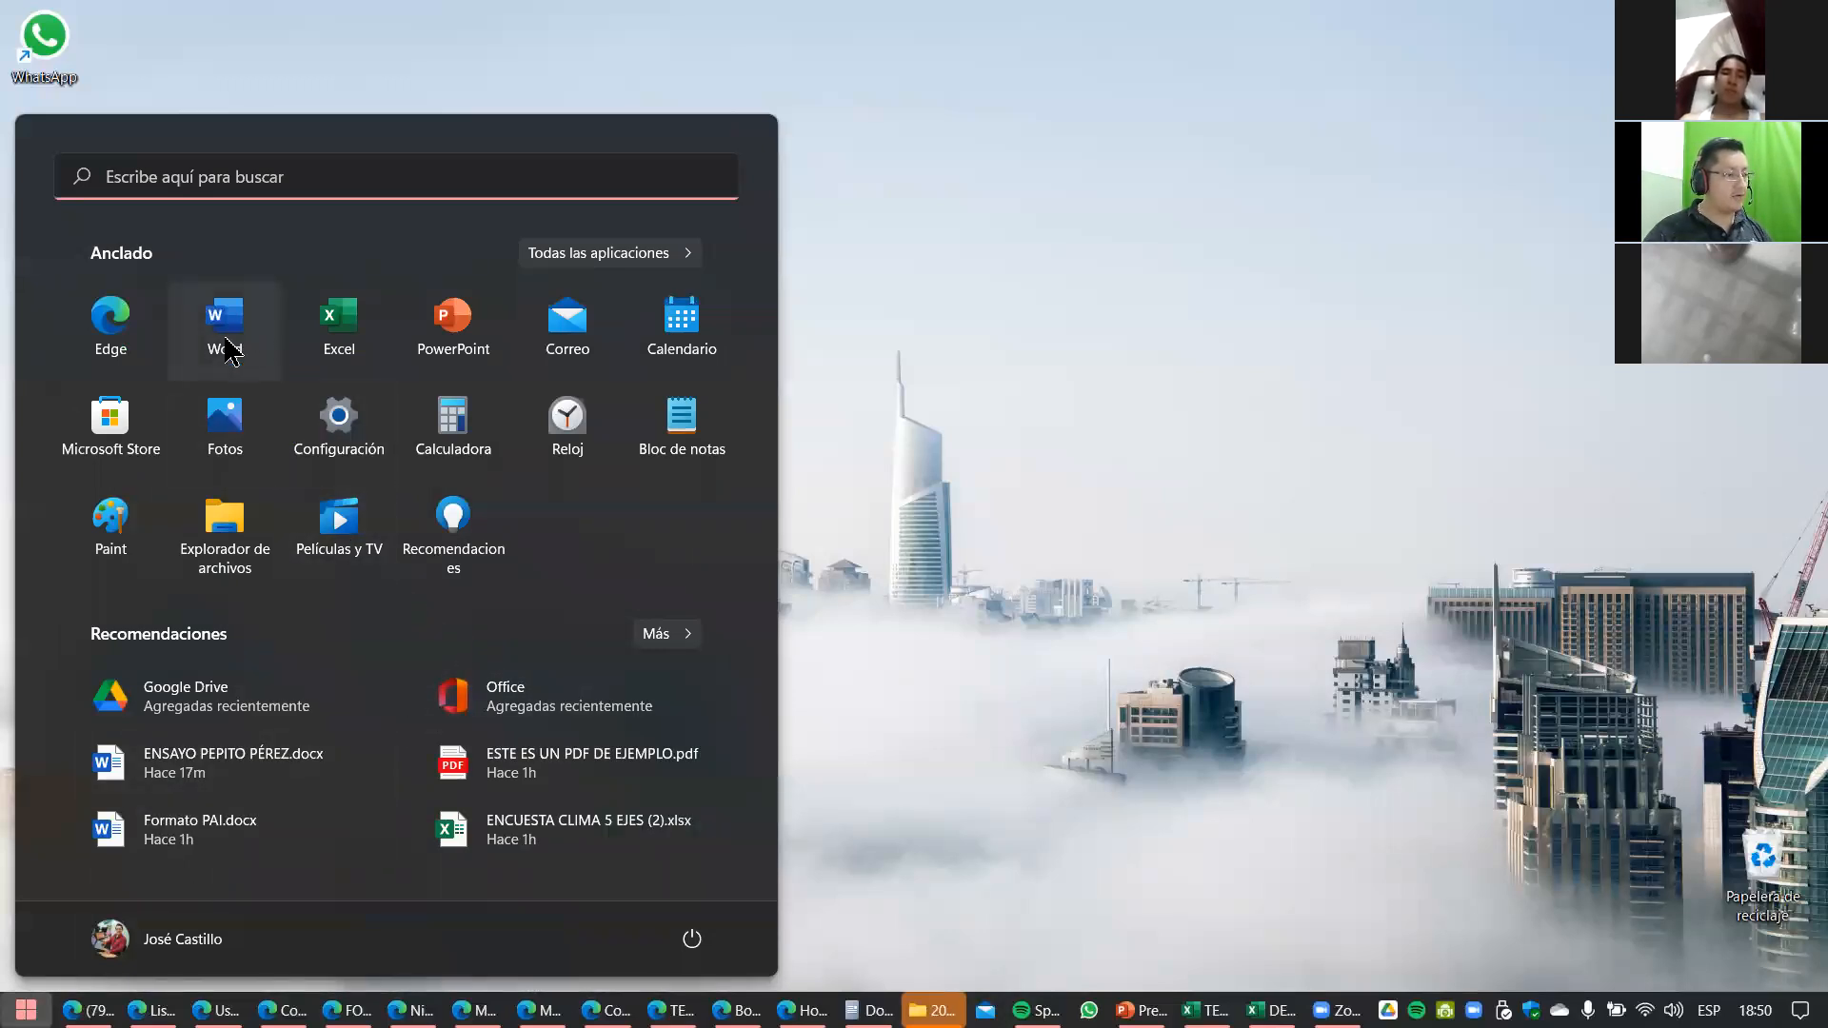
pyautogui.press('super')
pyautogui.press('super')
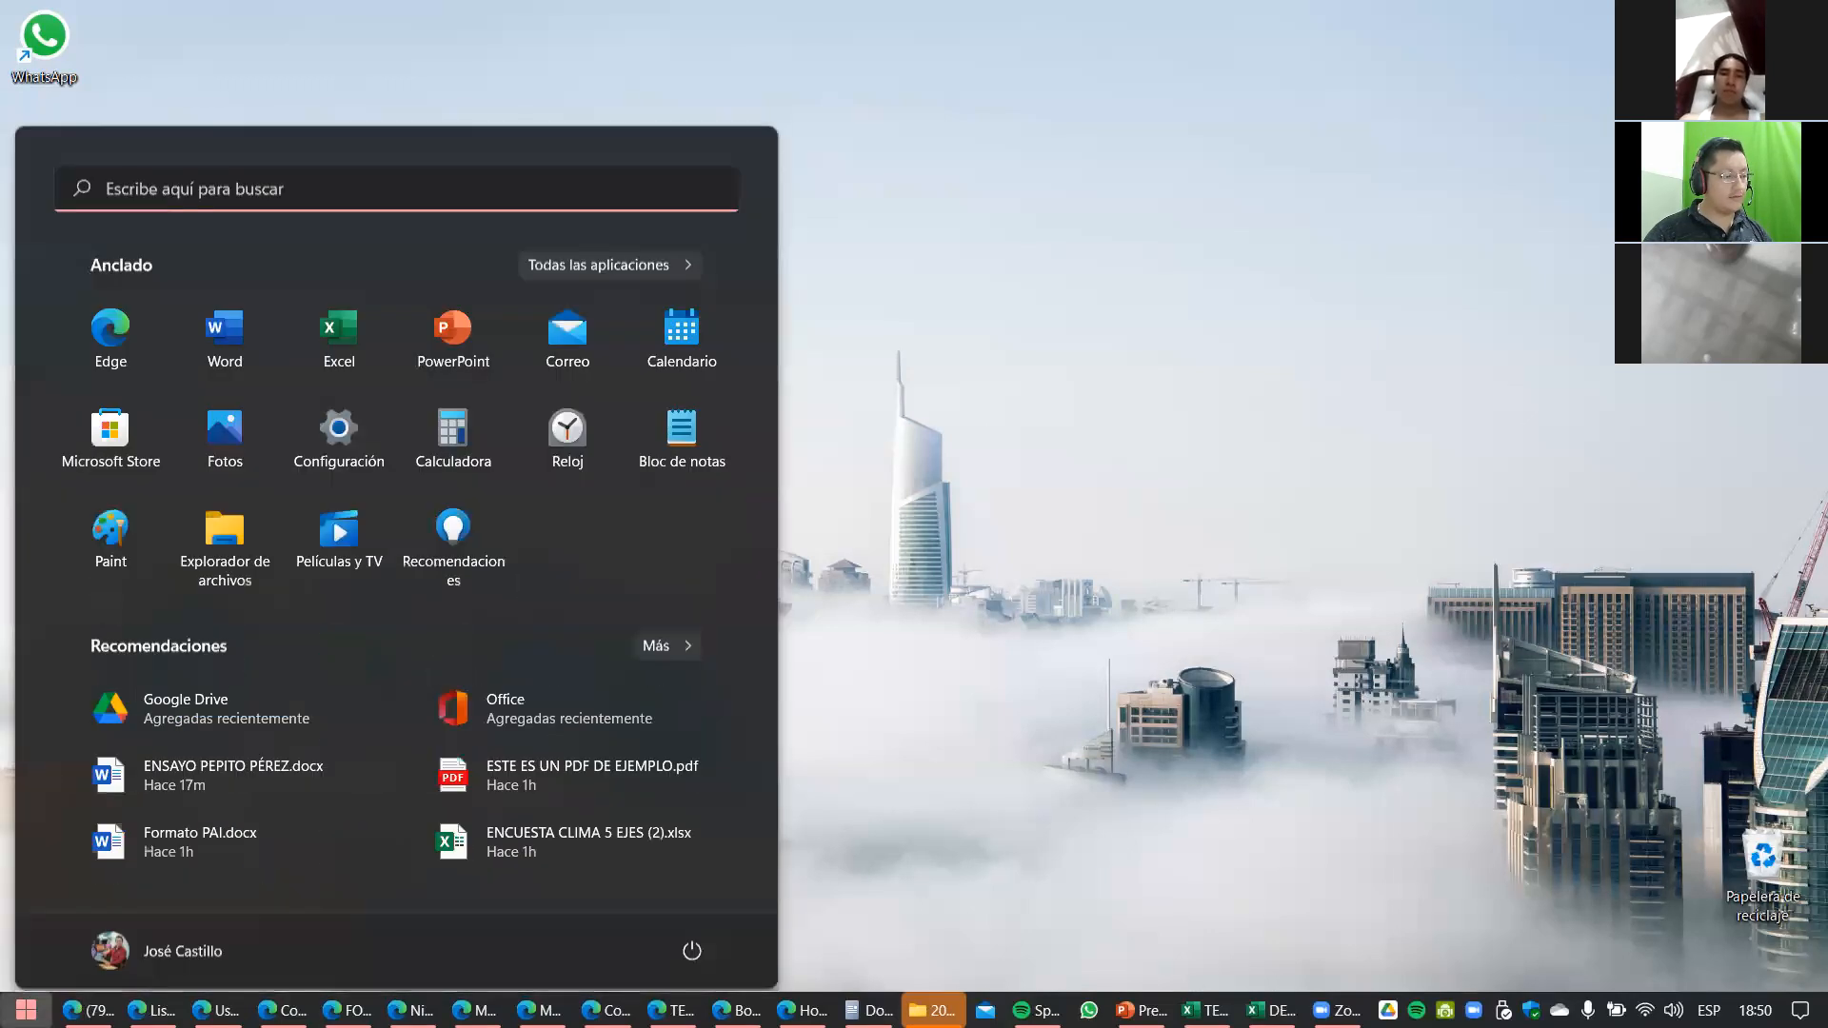
pyautogui.write('word')
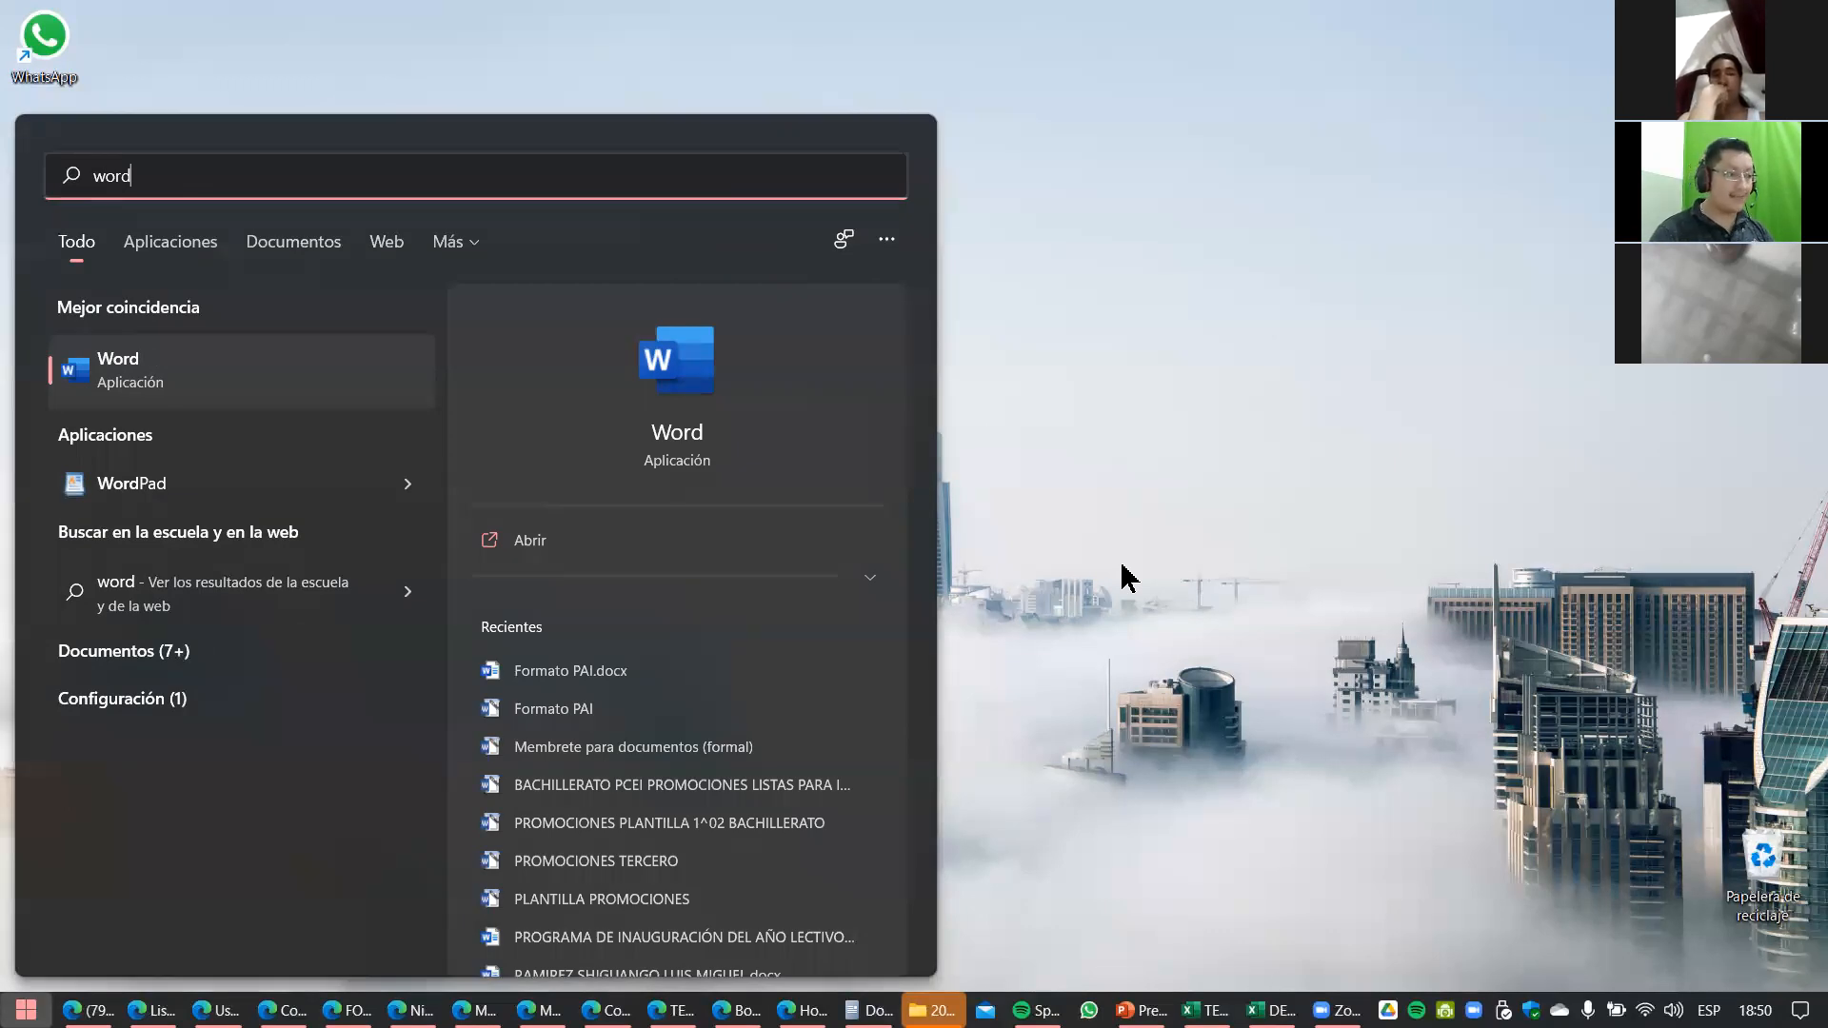
pyautogui.press('Return')
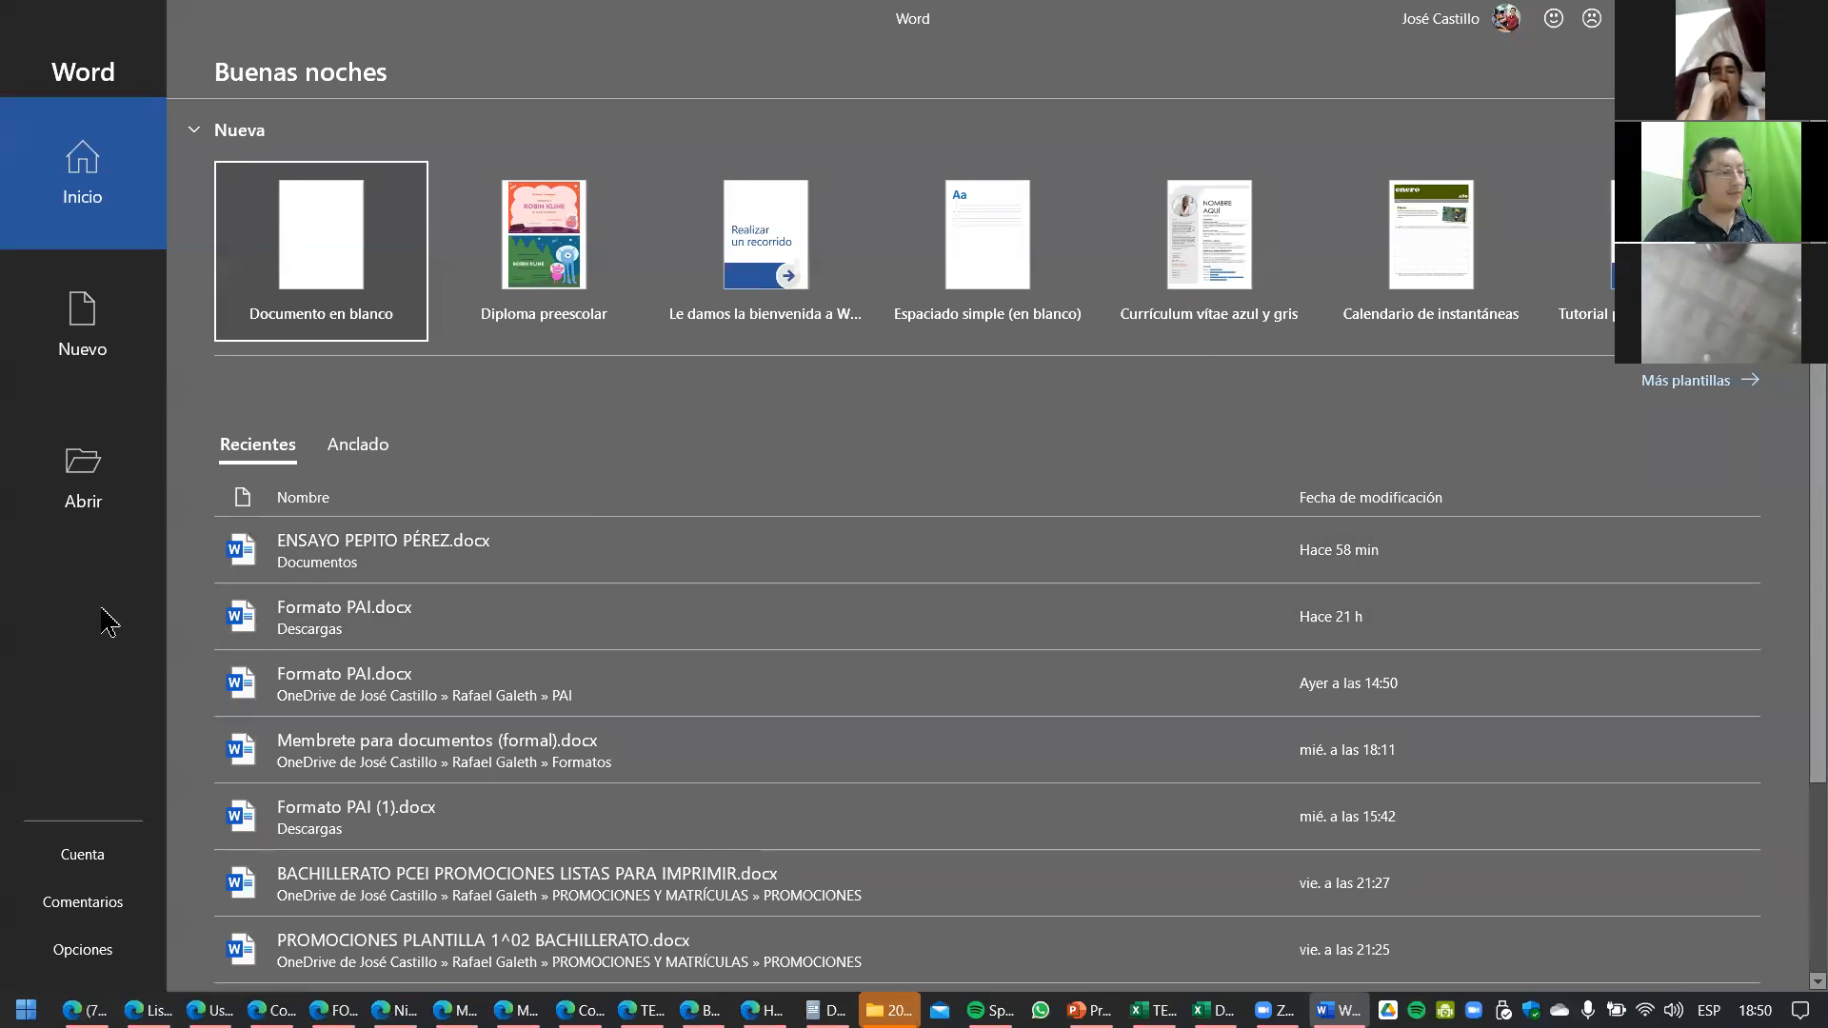
# View the account and product information, return to the start page, and create a blank document.
pyautogui.click(72, 852)
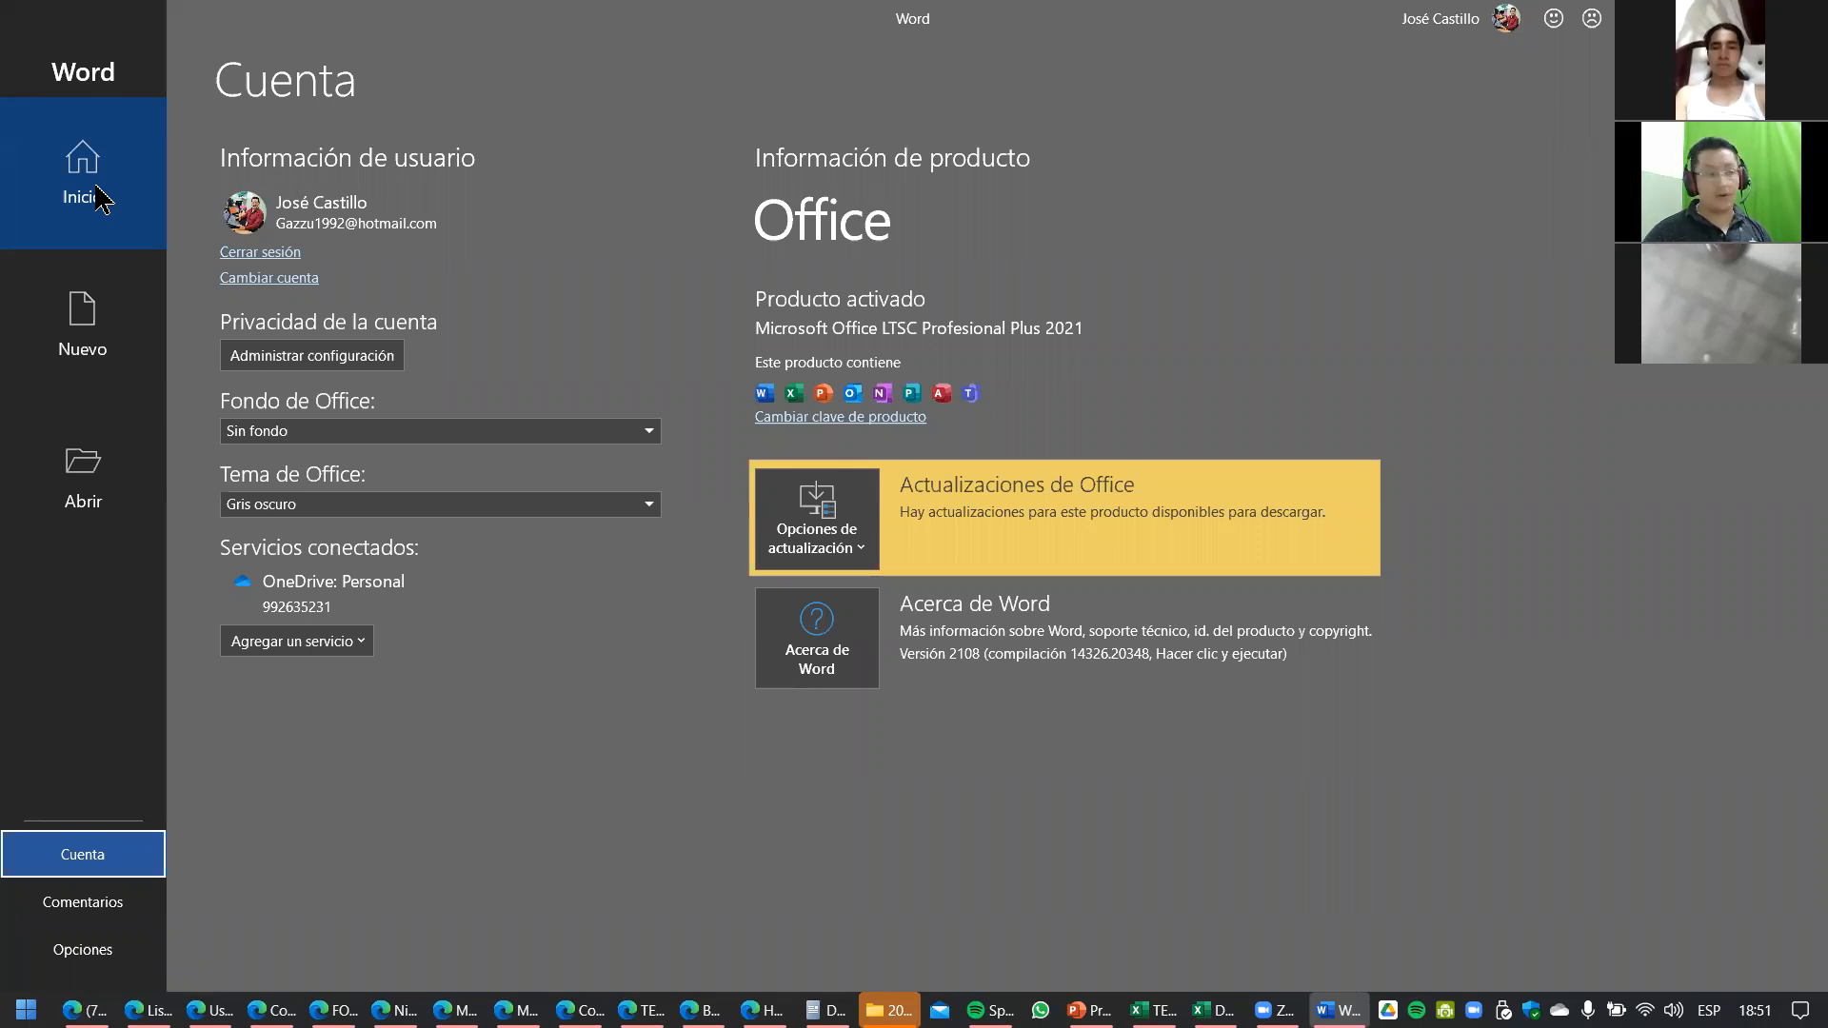
pyautogui.click(102, 198)
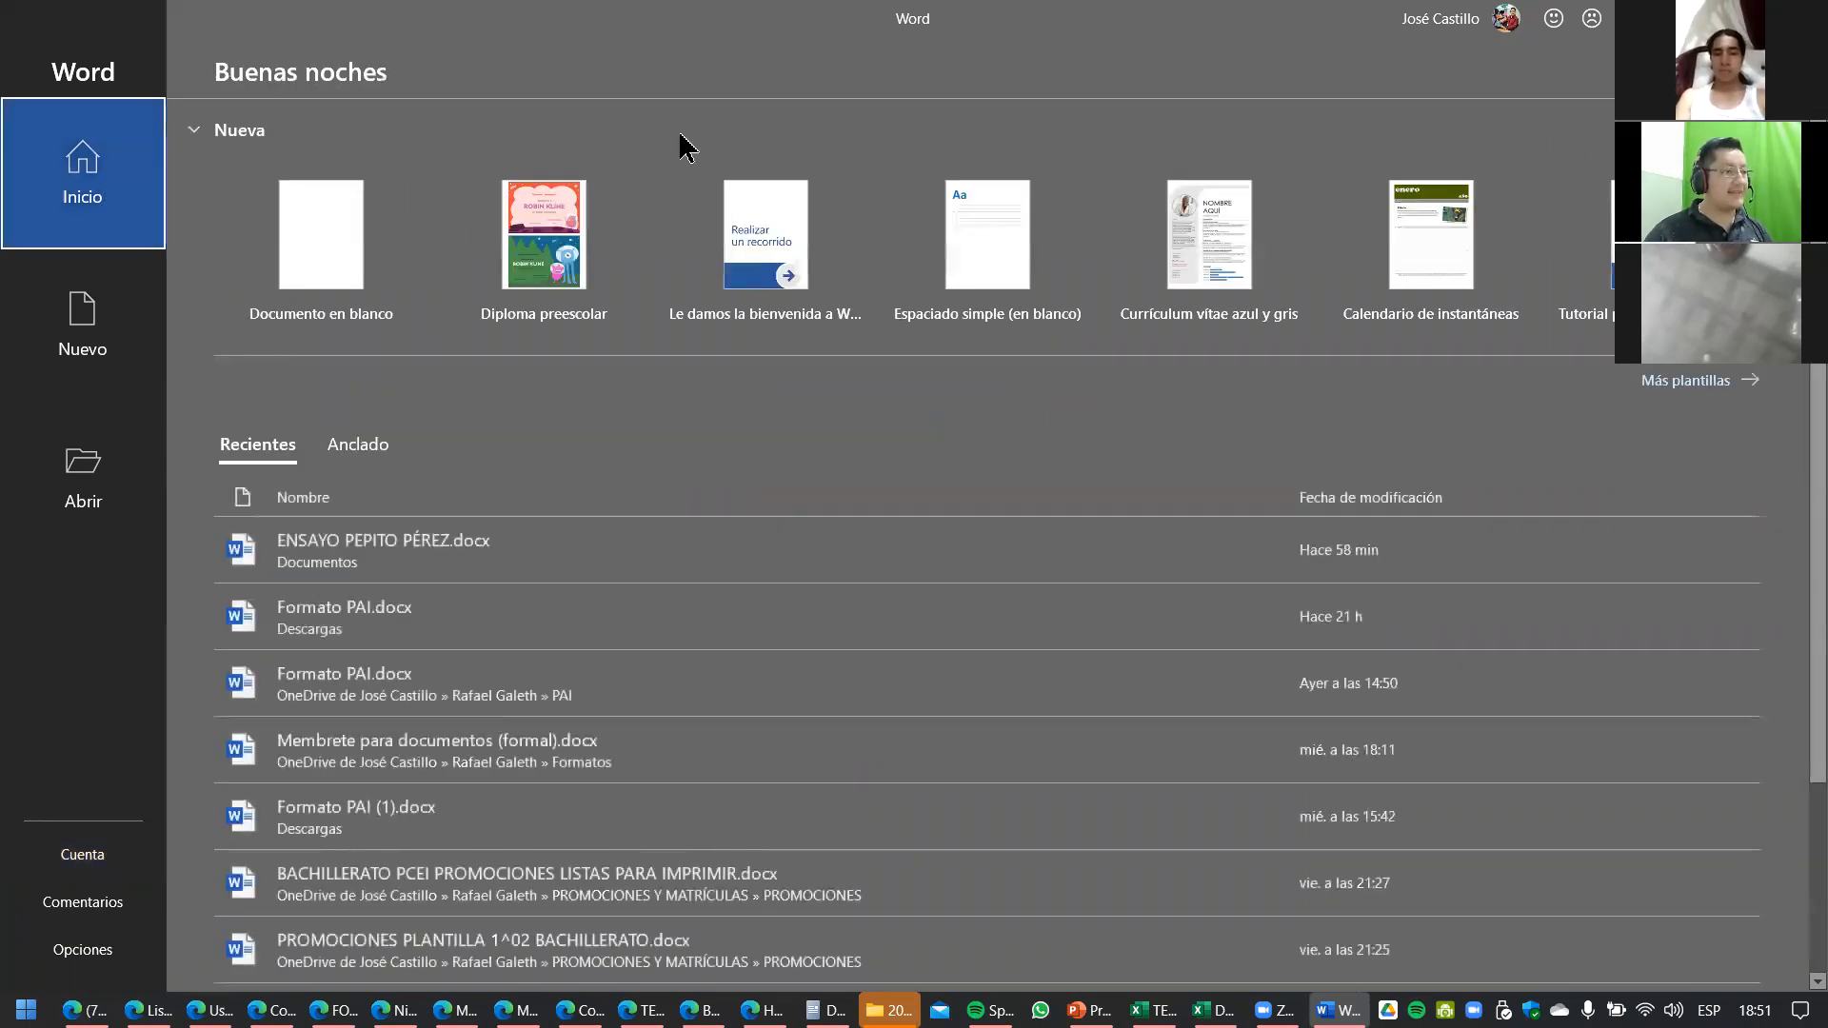
pyautogui.click(330, 255)
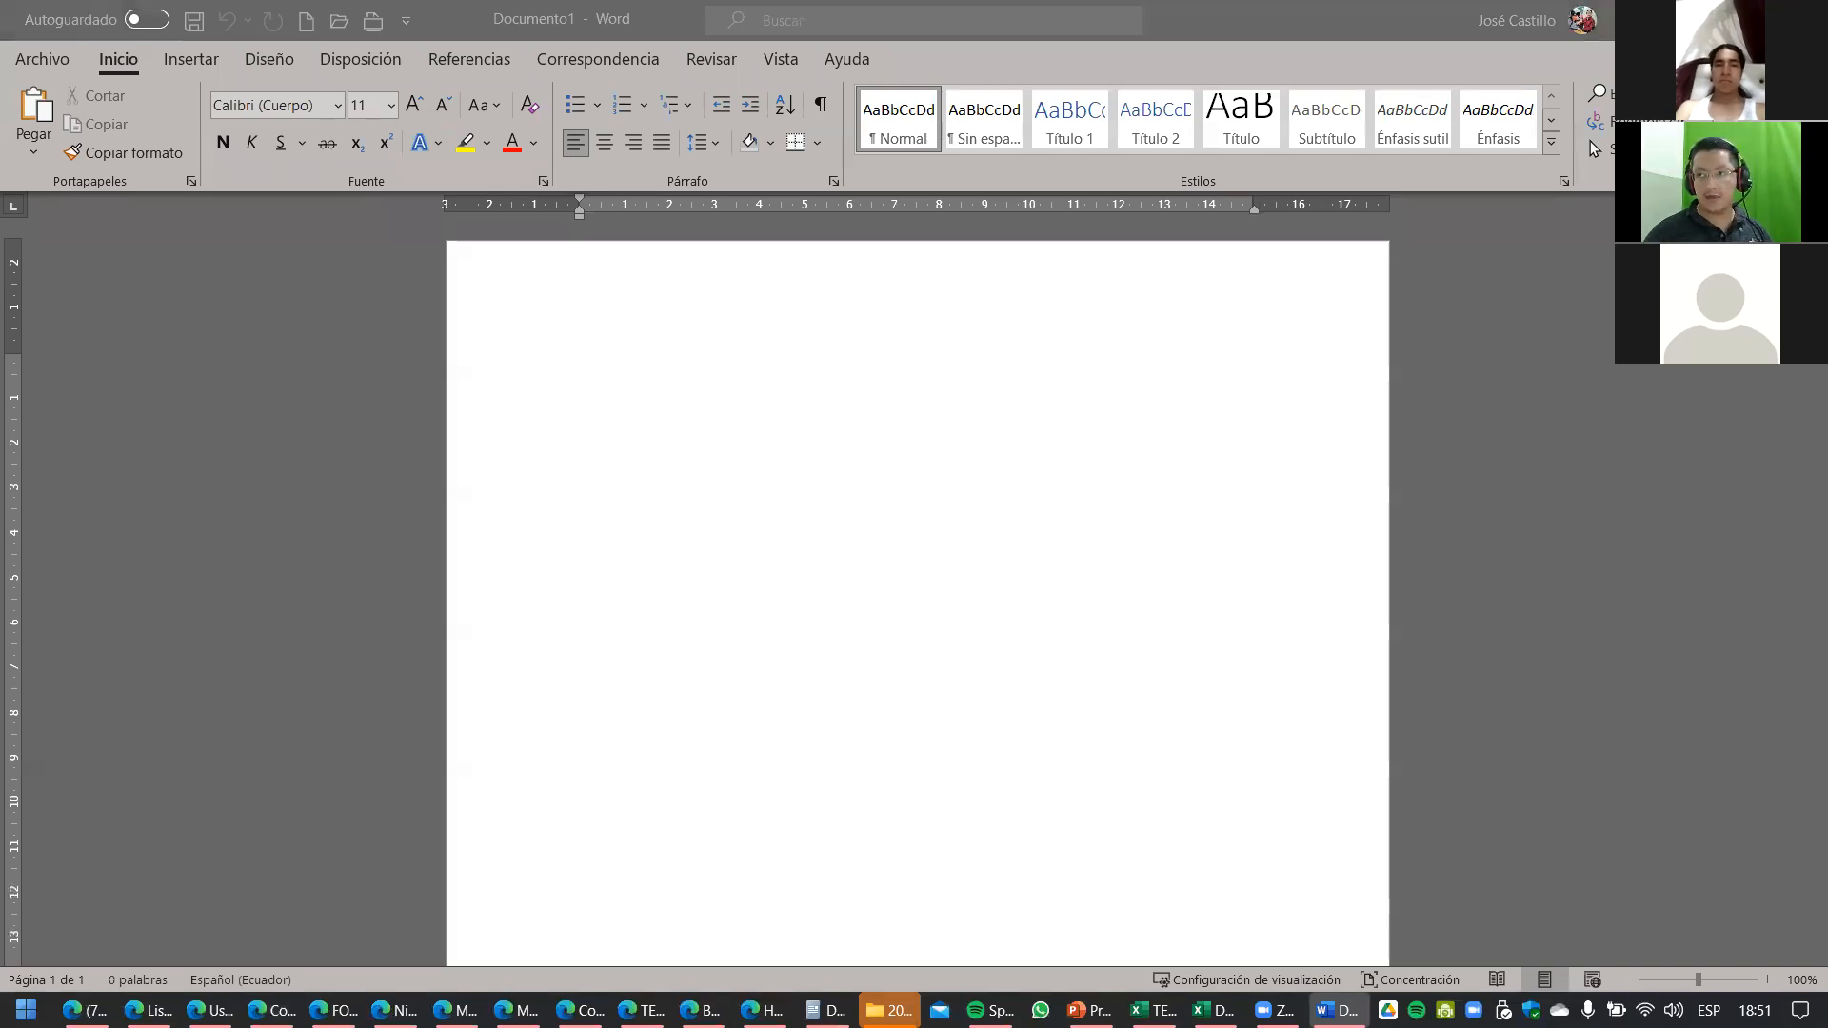
pyautogui.click(725, 495)
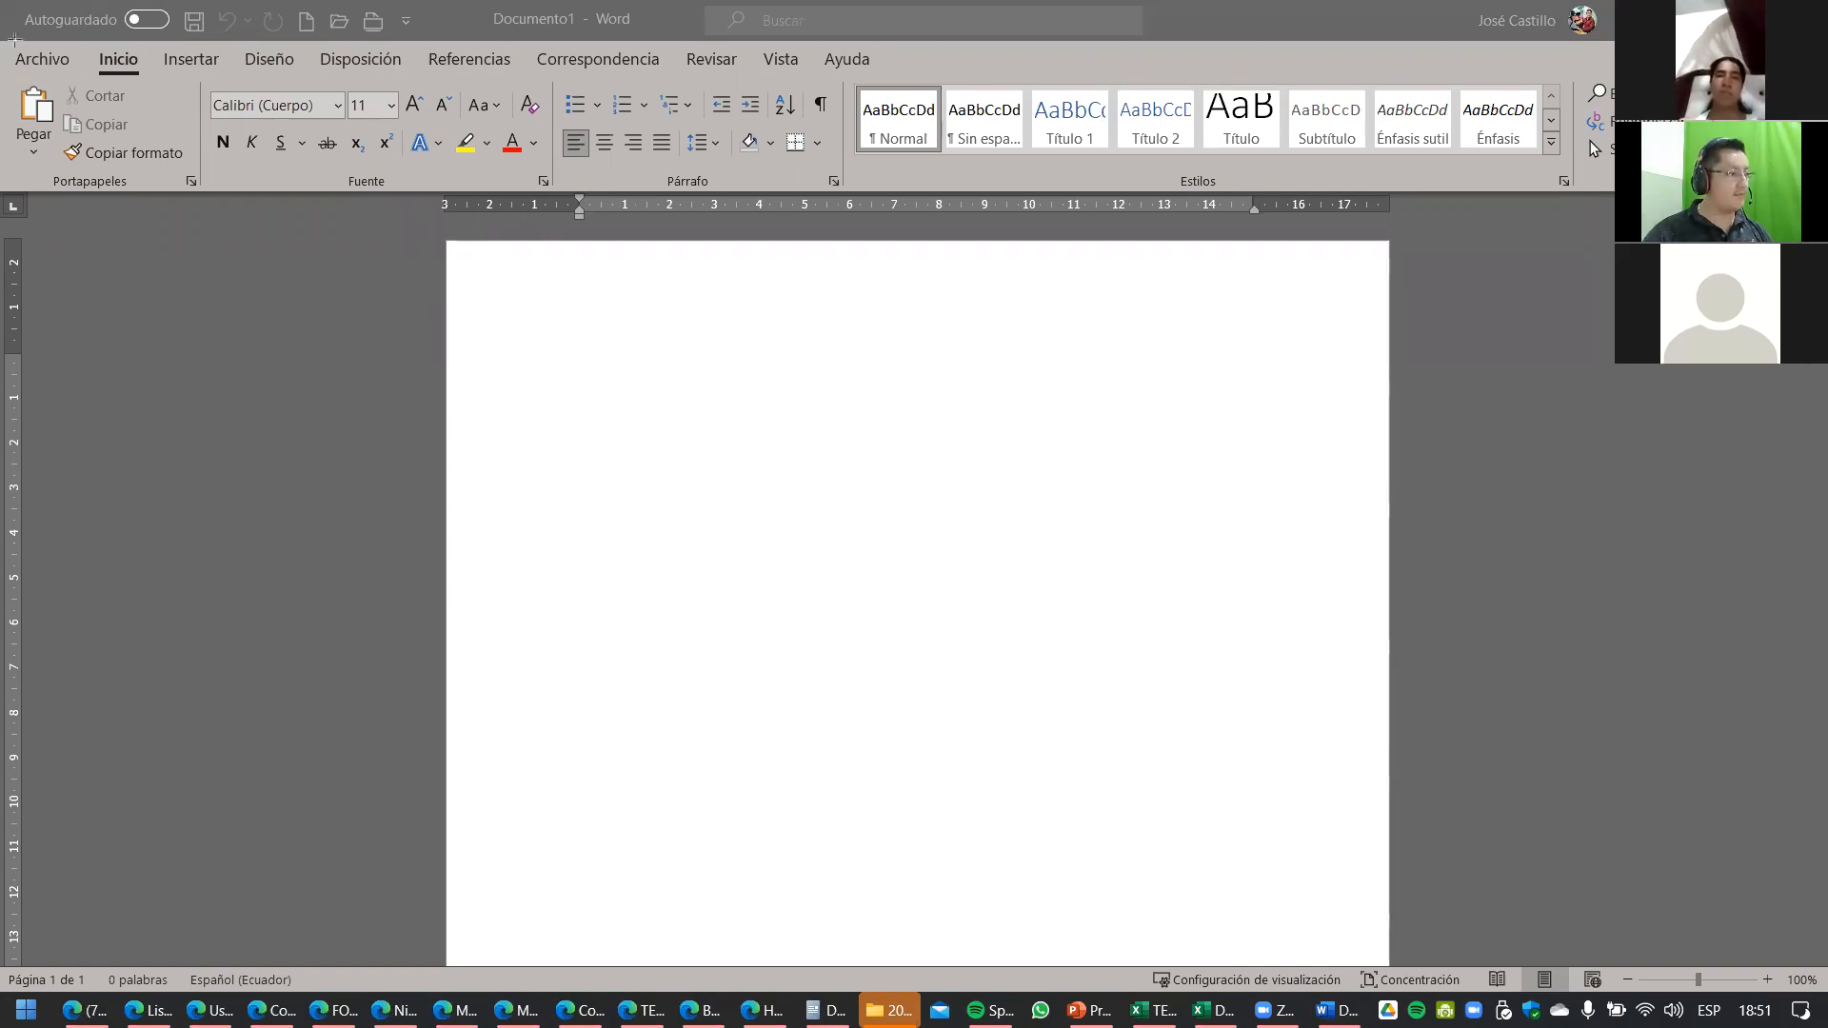
# Insert a table with one column and seven rows in the blank document.
pyautogui.moveTo(2, 38)
pyautogui.mouseDown()
pyautogui.moveTo(255, 84)
pyautogui.moveTo(894, 80)
pyautogui.mouseUp()
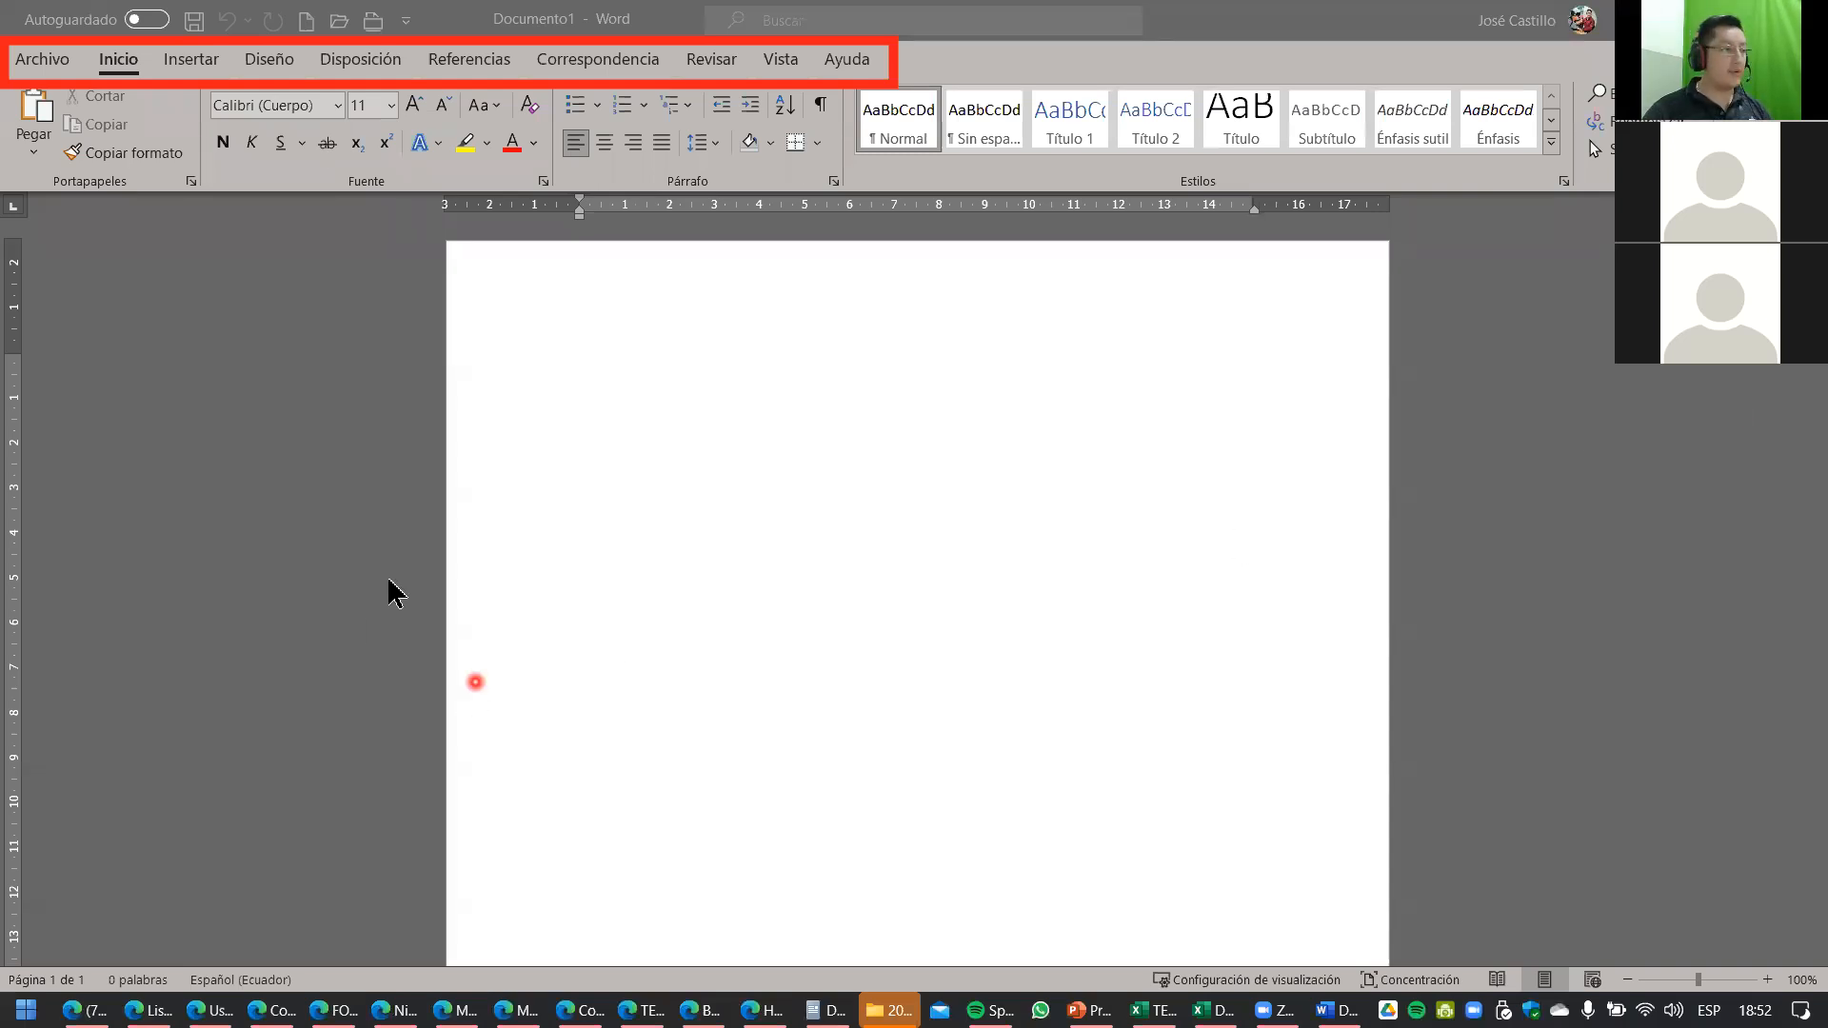
pyautogui.click(195, 62)
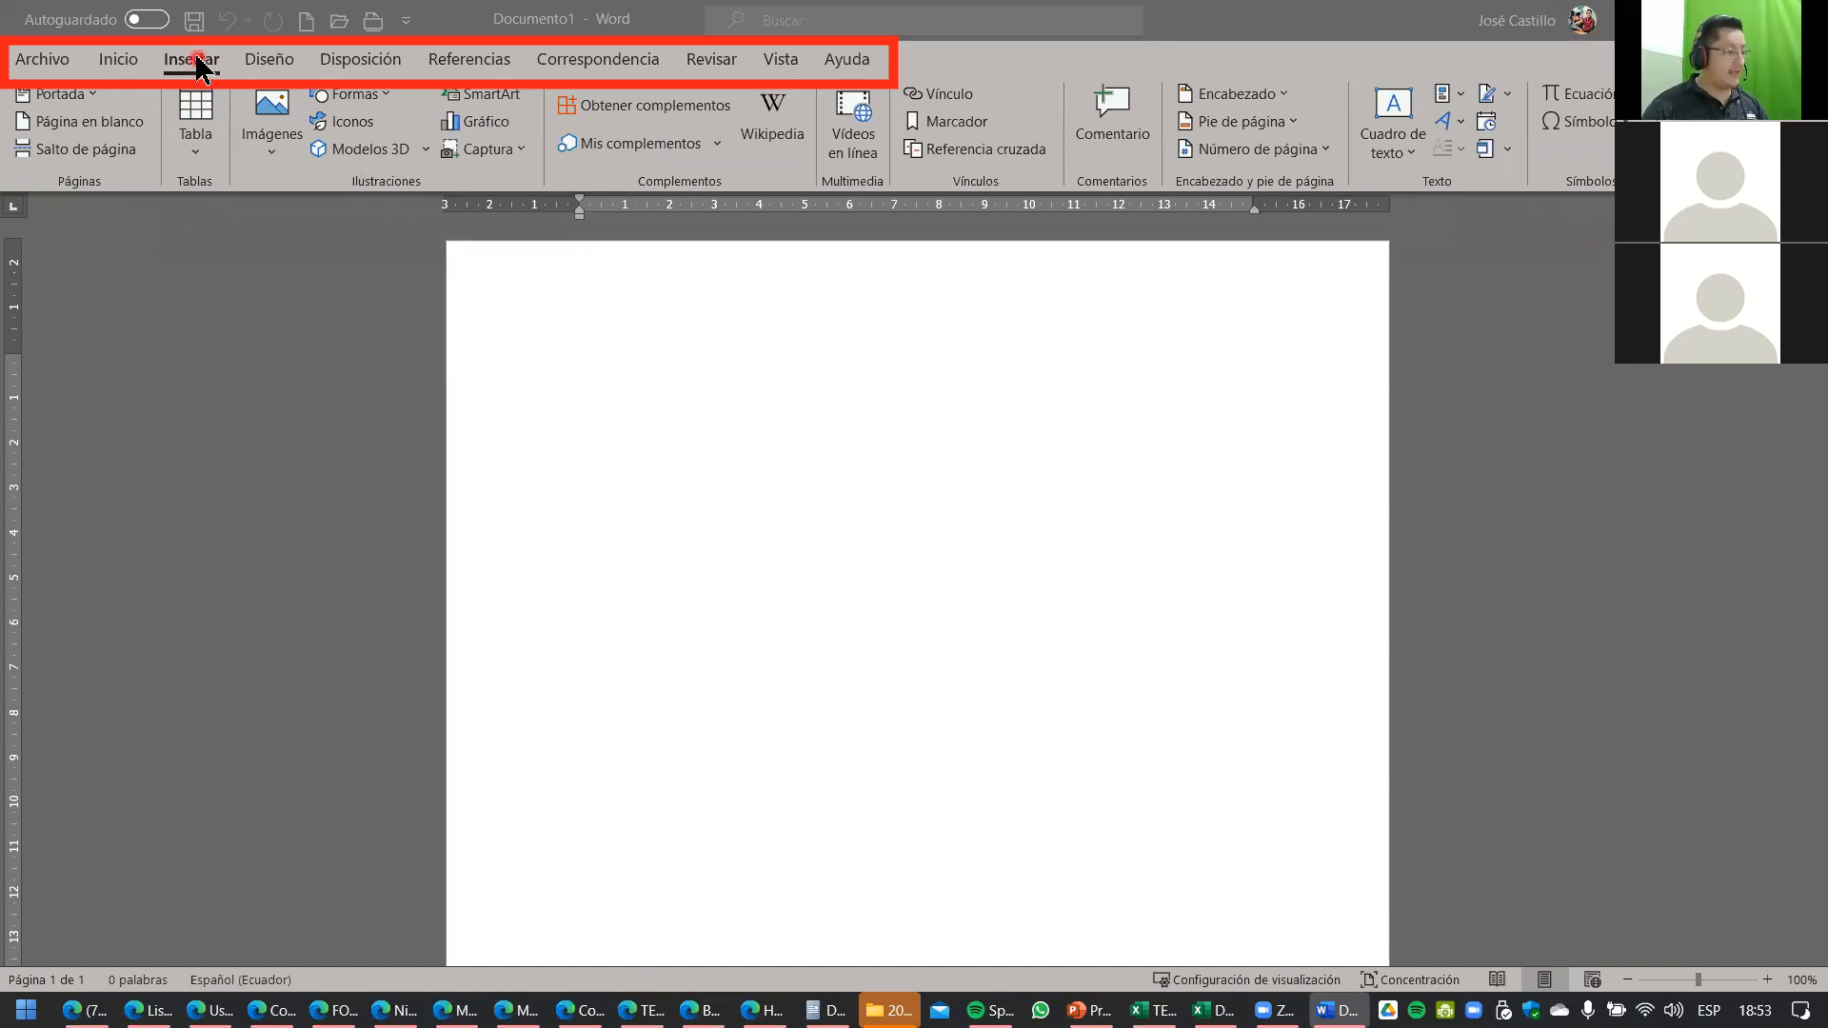
pyautogui.click(196, 155)
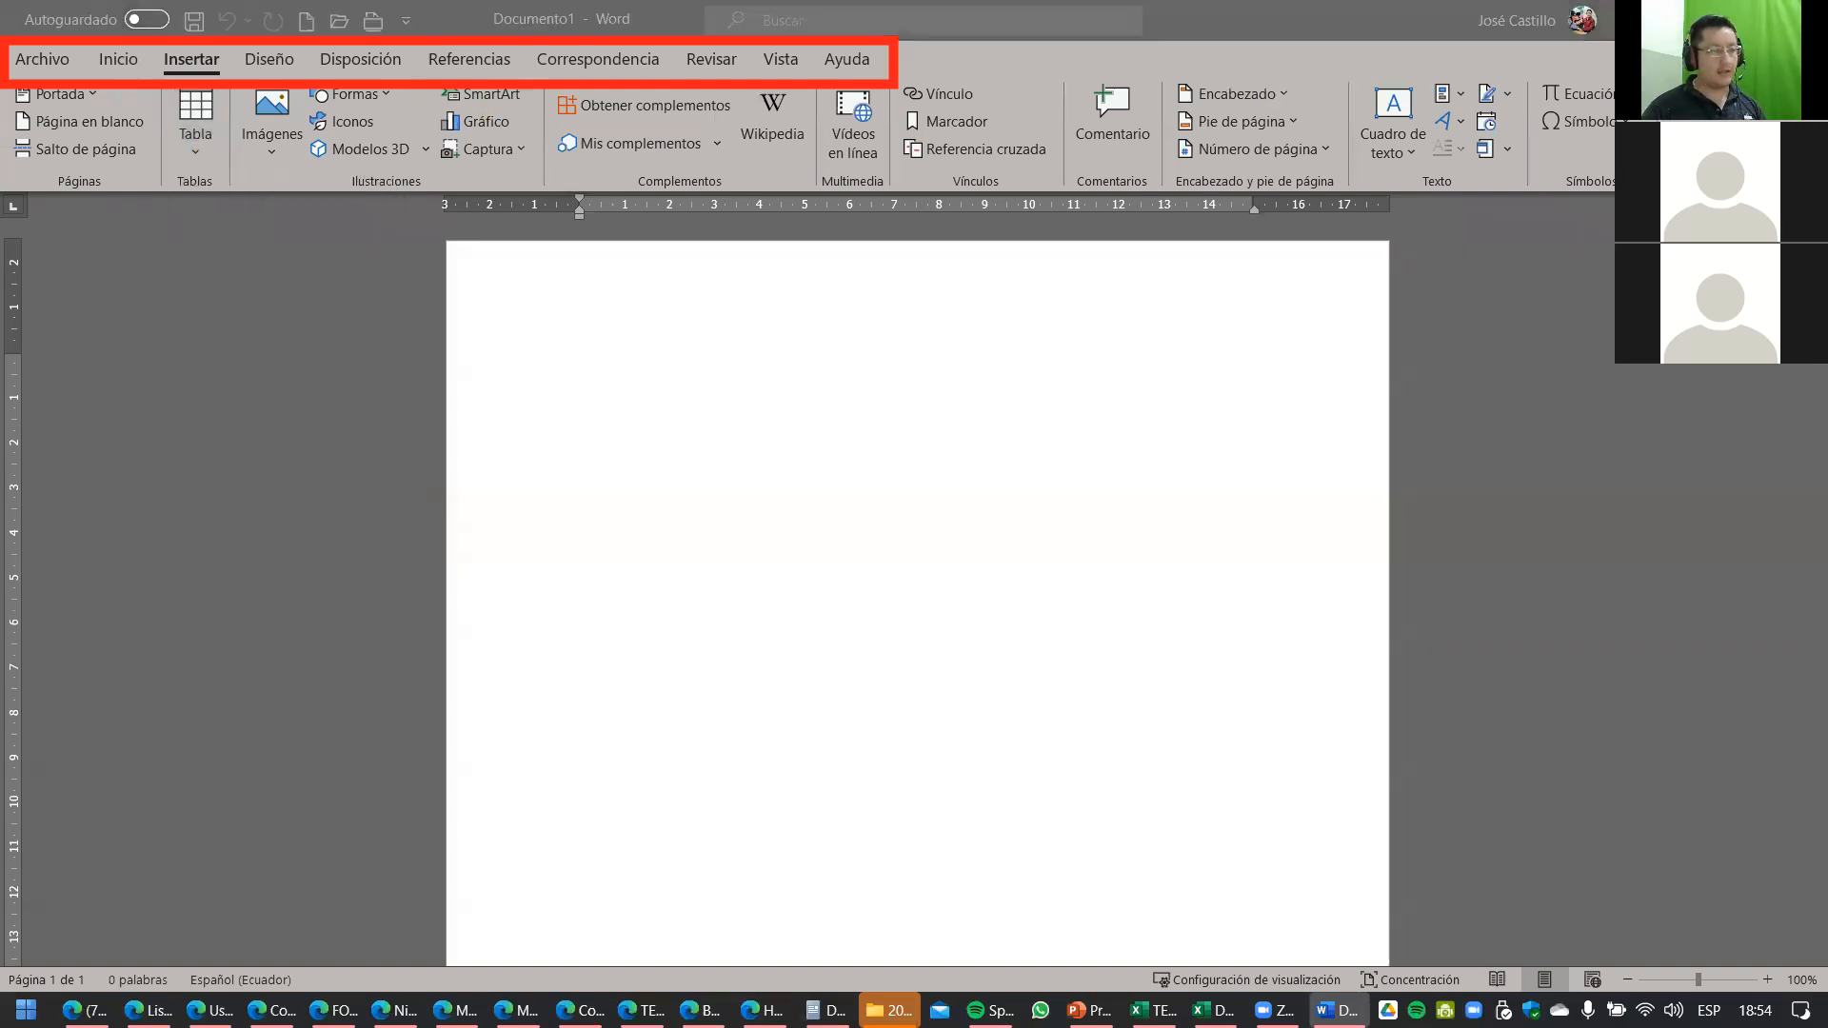
pyautogui.click(212, 155)
pyautogui.click(203, 160)
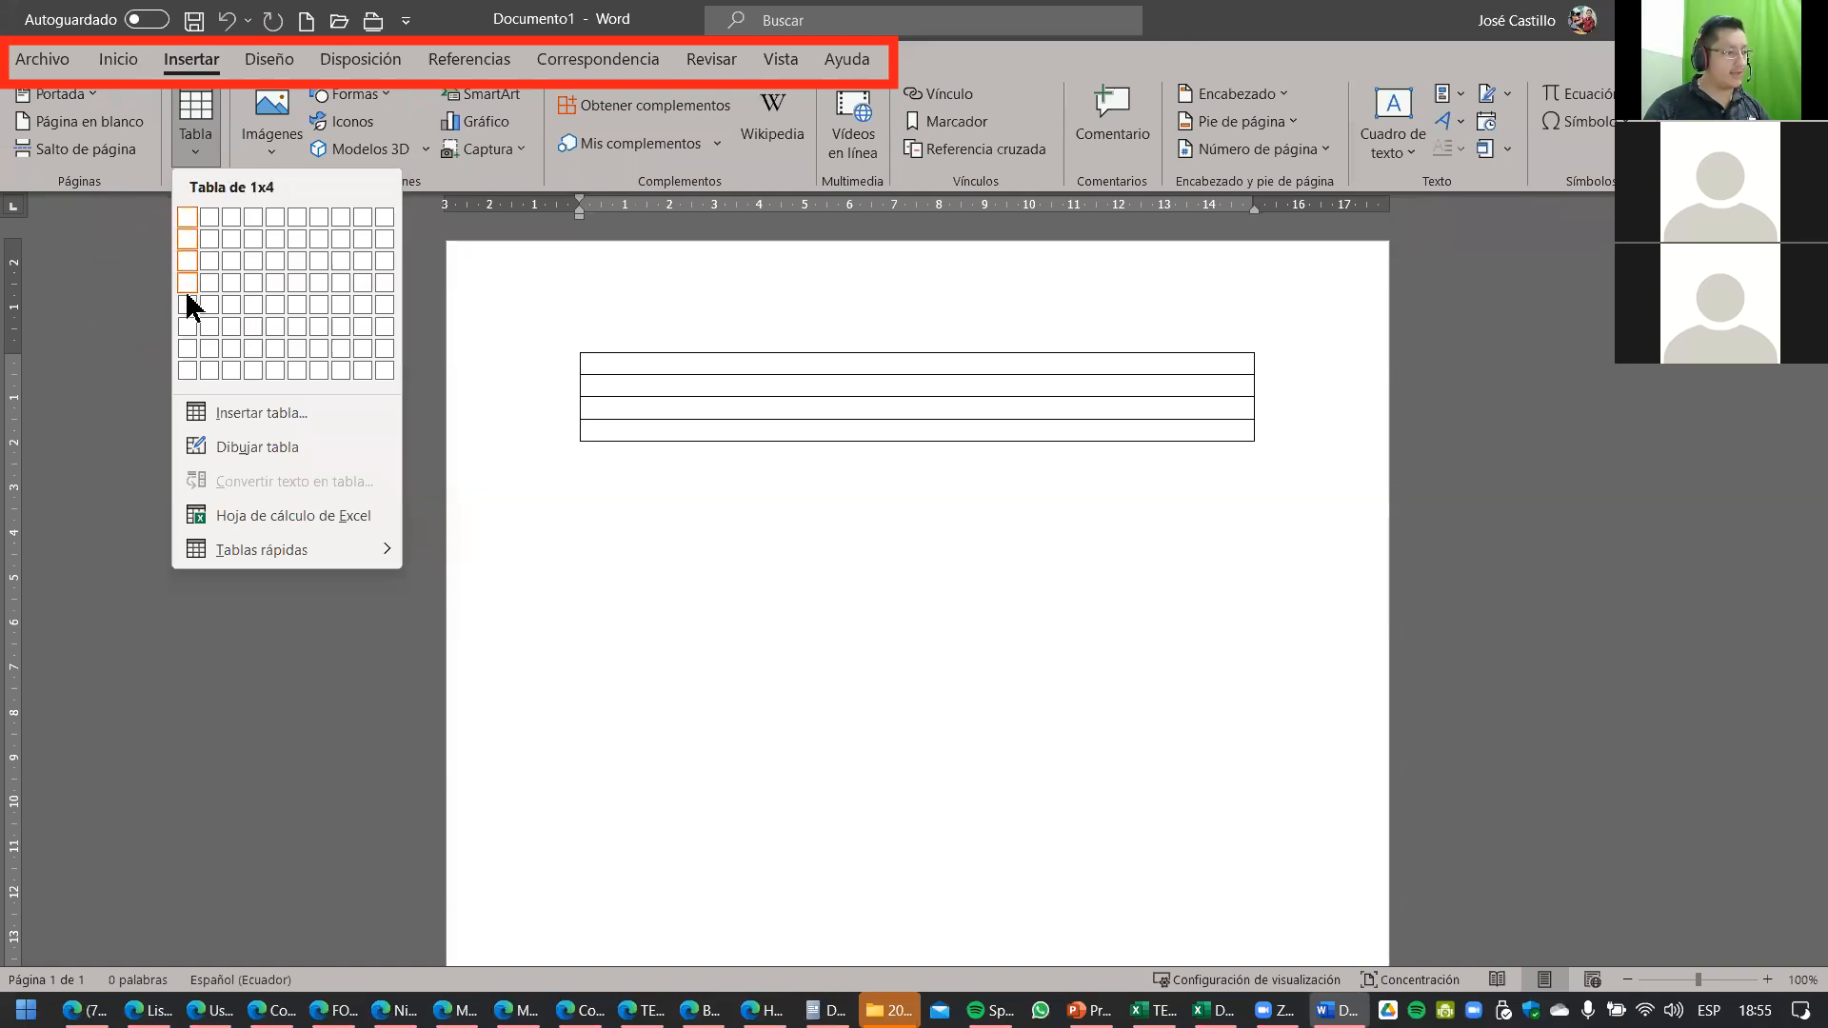
pyautogui.click(188, 349)
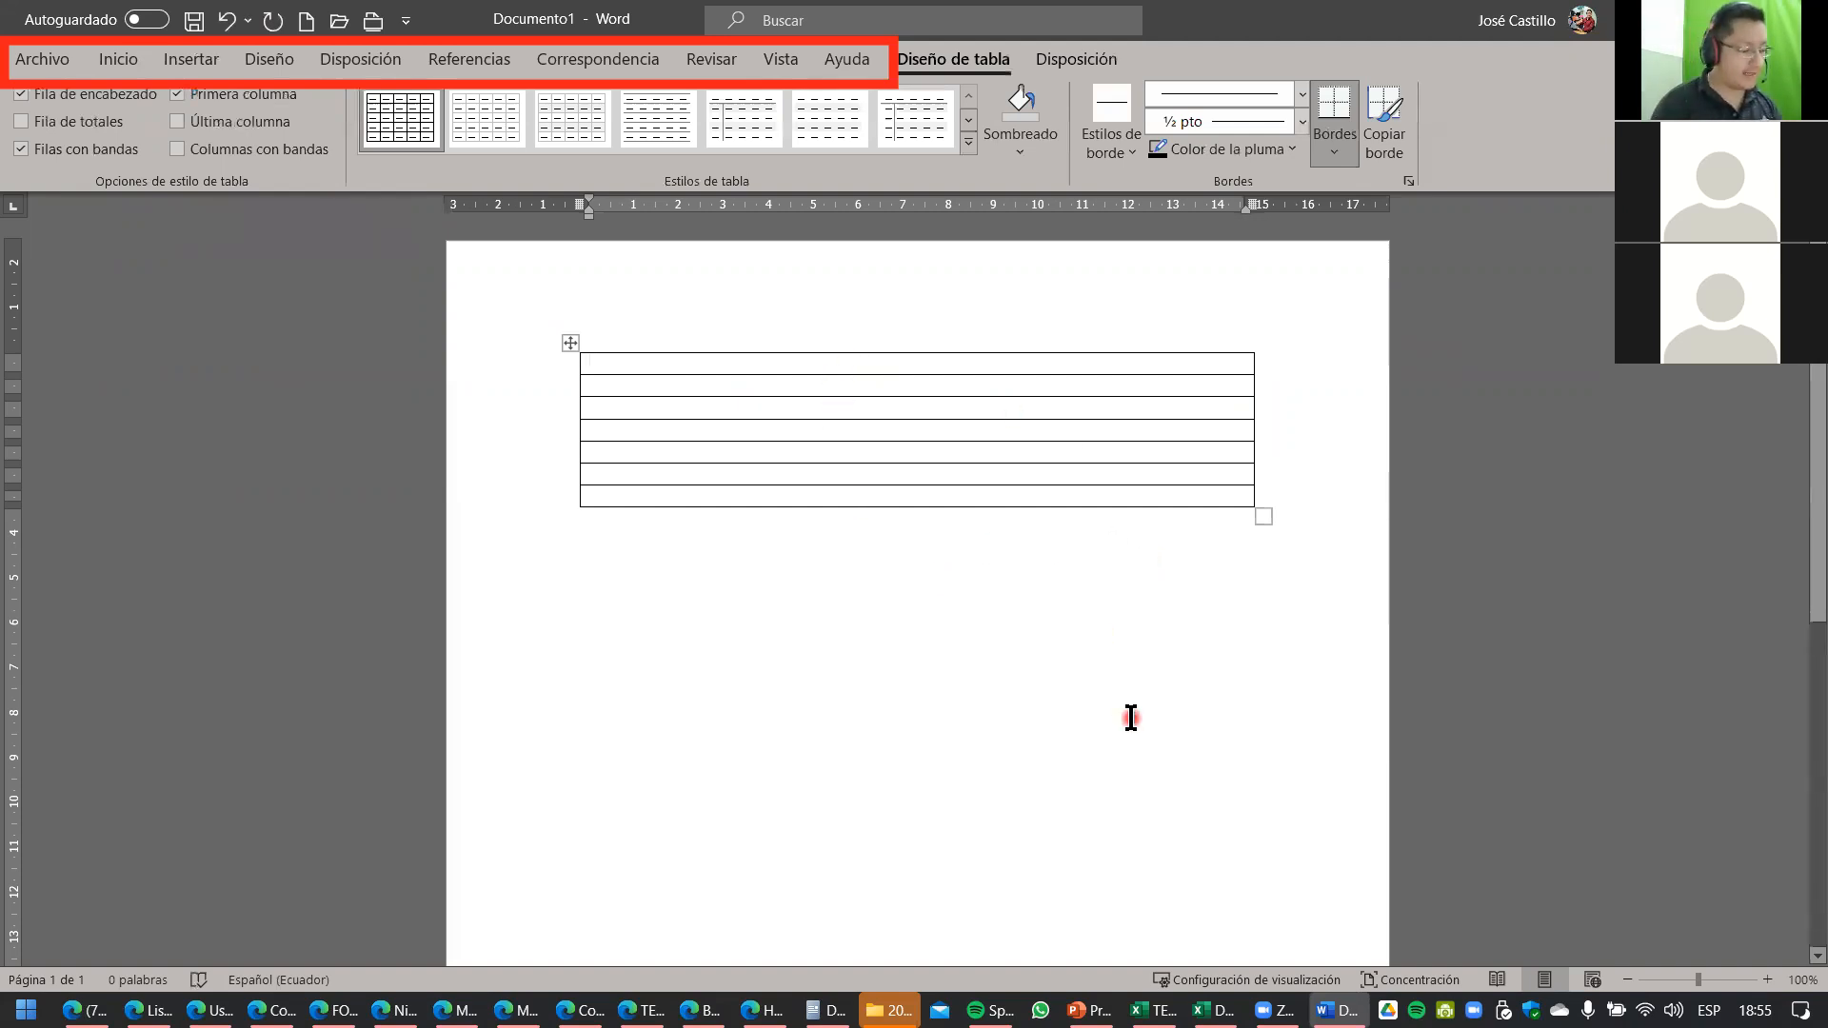
# Fill the table rows from first to last with CURSOS, OCTAVO, NOVENO, DÉCIMO, PRIMERO, SEGUNDO and TERCERO.
pyautogui.write('CURSOS')
pyautogui.press('Down')
pyautogui.write('OCTAVO')
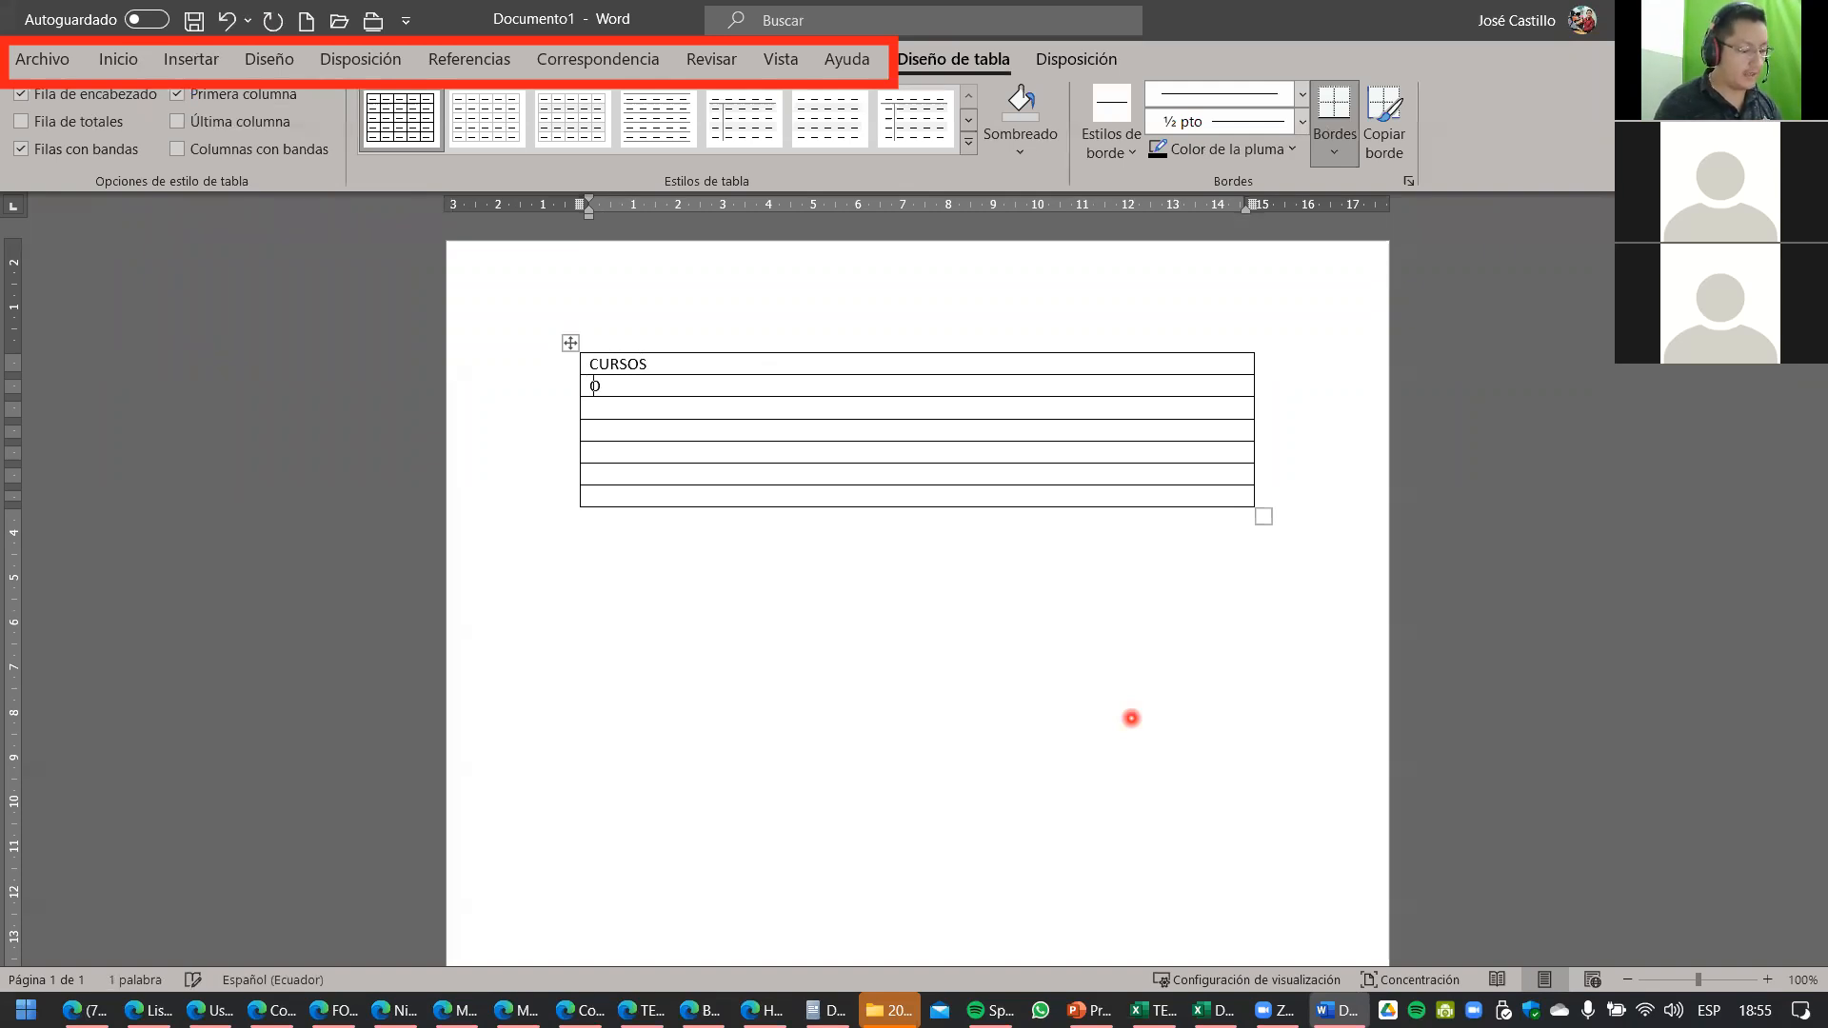
pyautogui.press('Return')
pyautogui.press('BackSpace')
pyautogui.write('NOVENO')
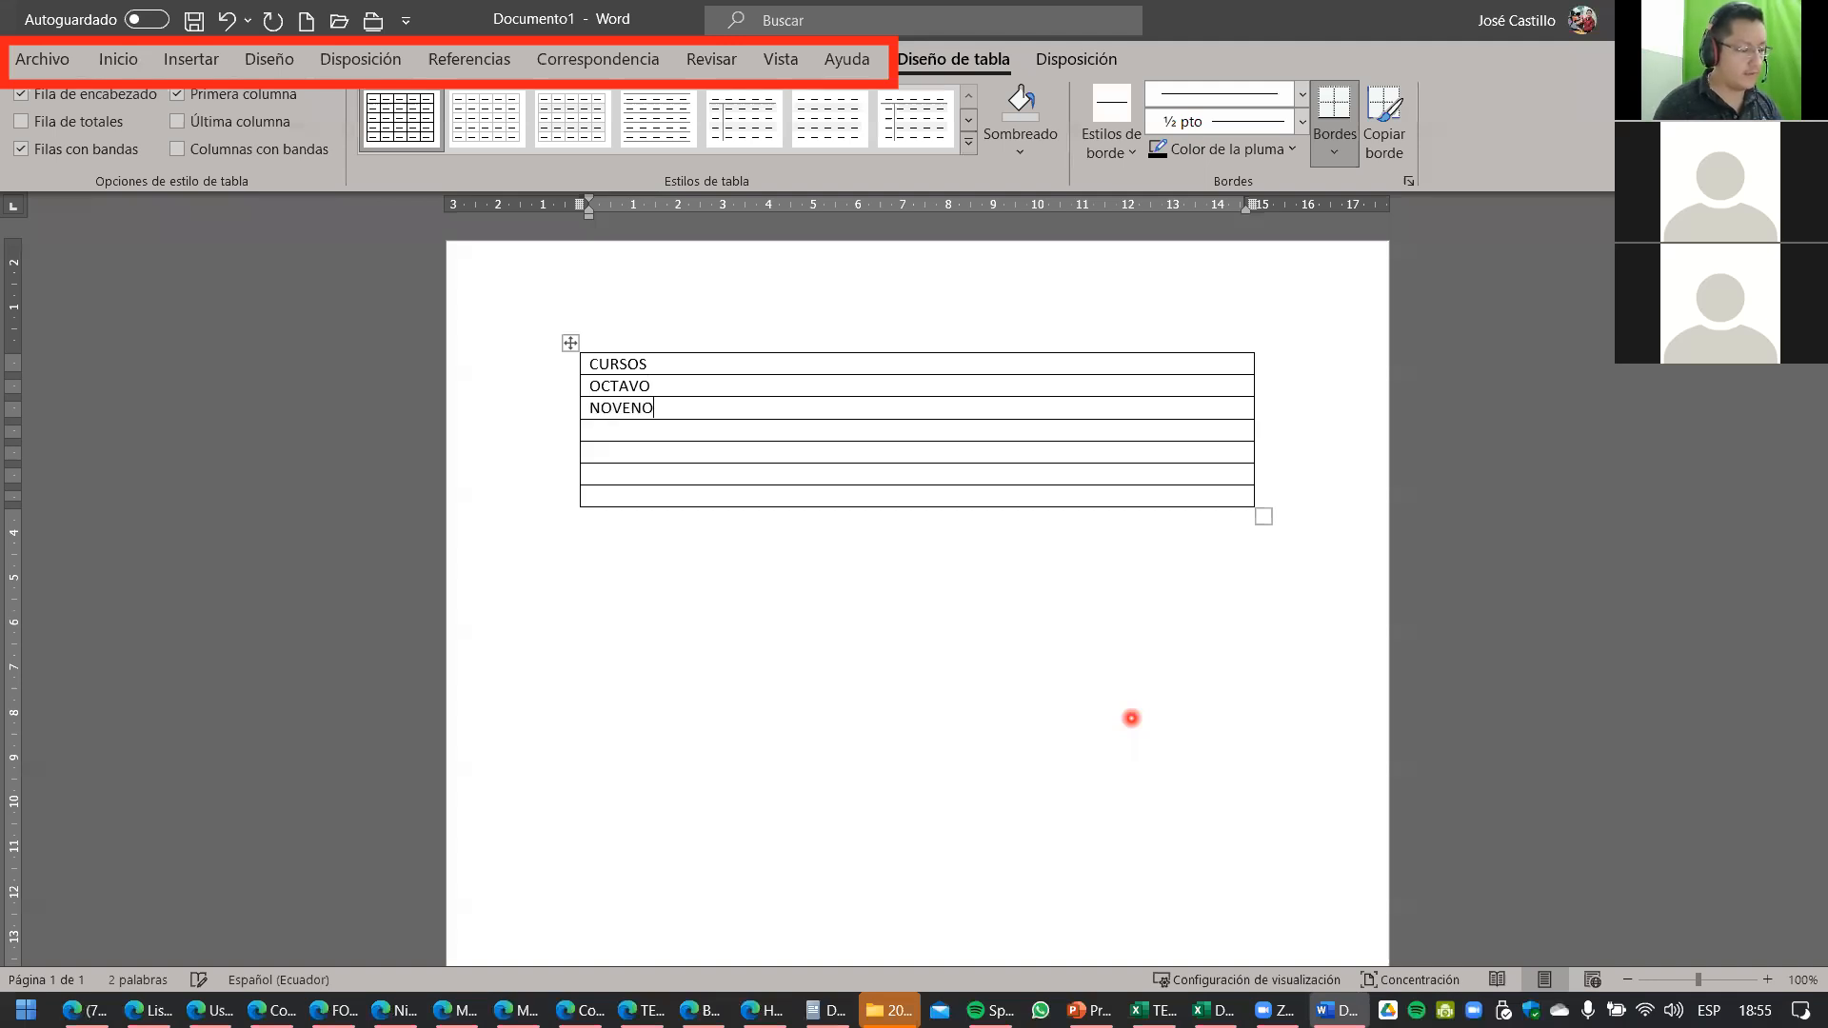
pyautogui.press('Down')
pyautogui.write('DÉCIMO')
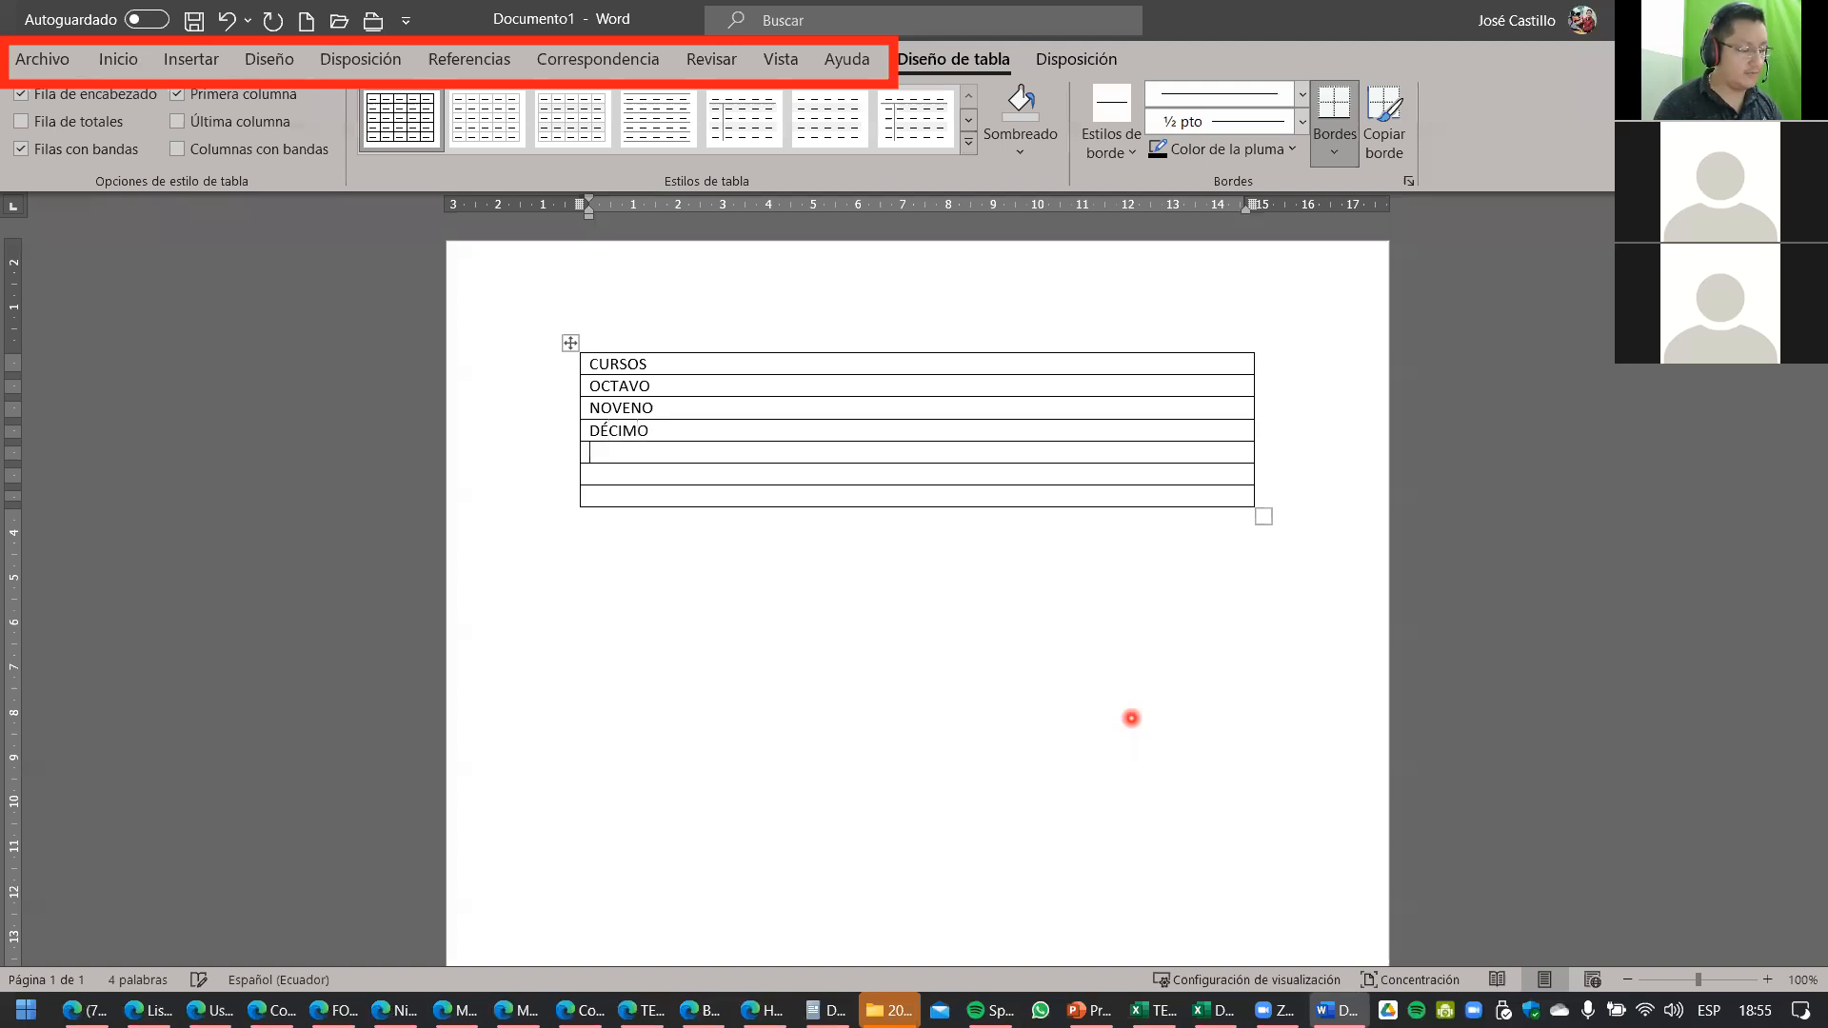
pyautogui.press('Down')
pyautogui.write('PRIMERO SEG')
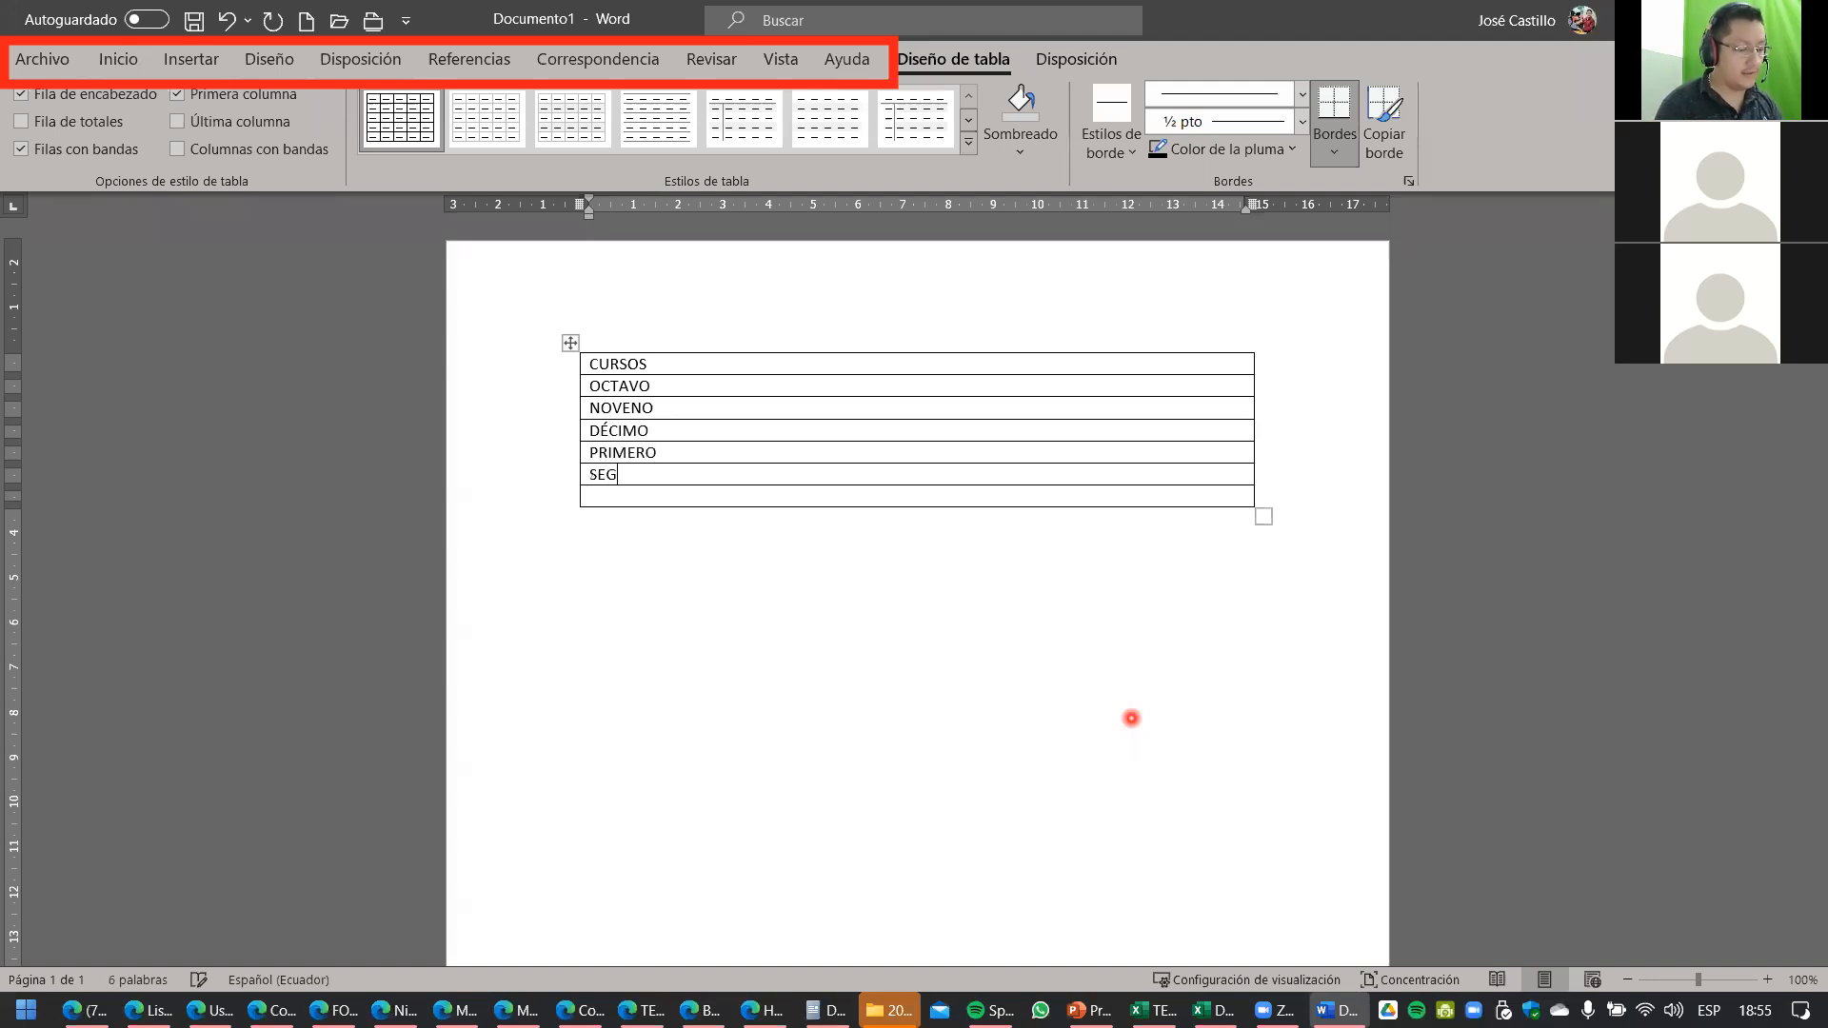
pyautogui.write('UNDO TERCERO')
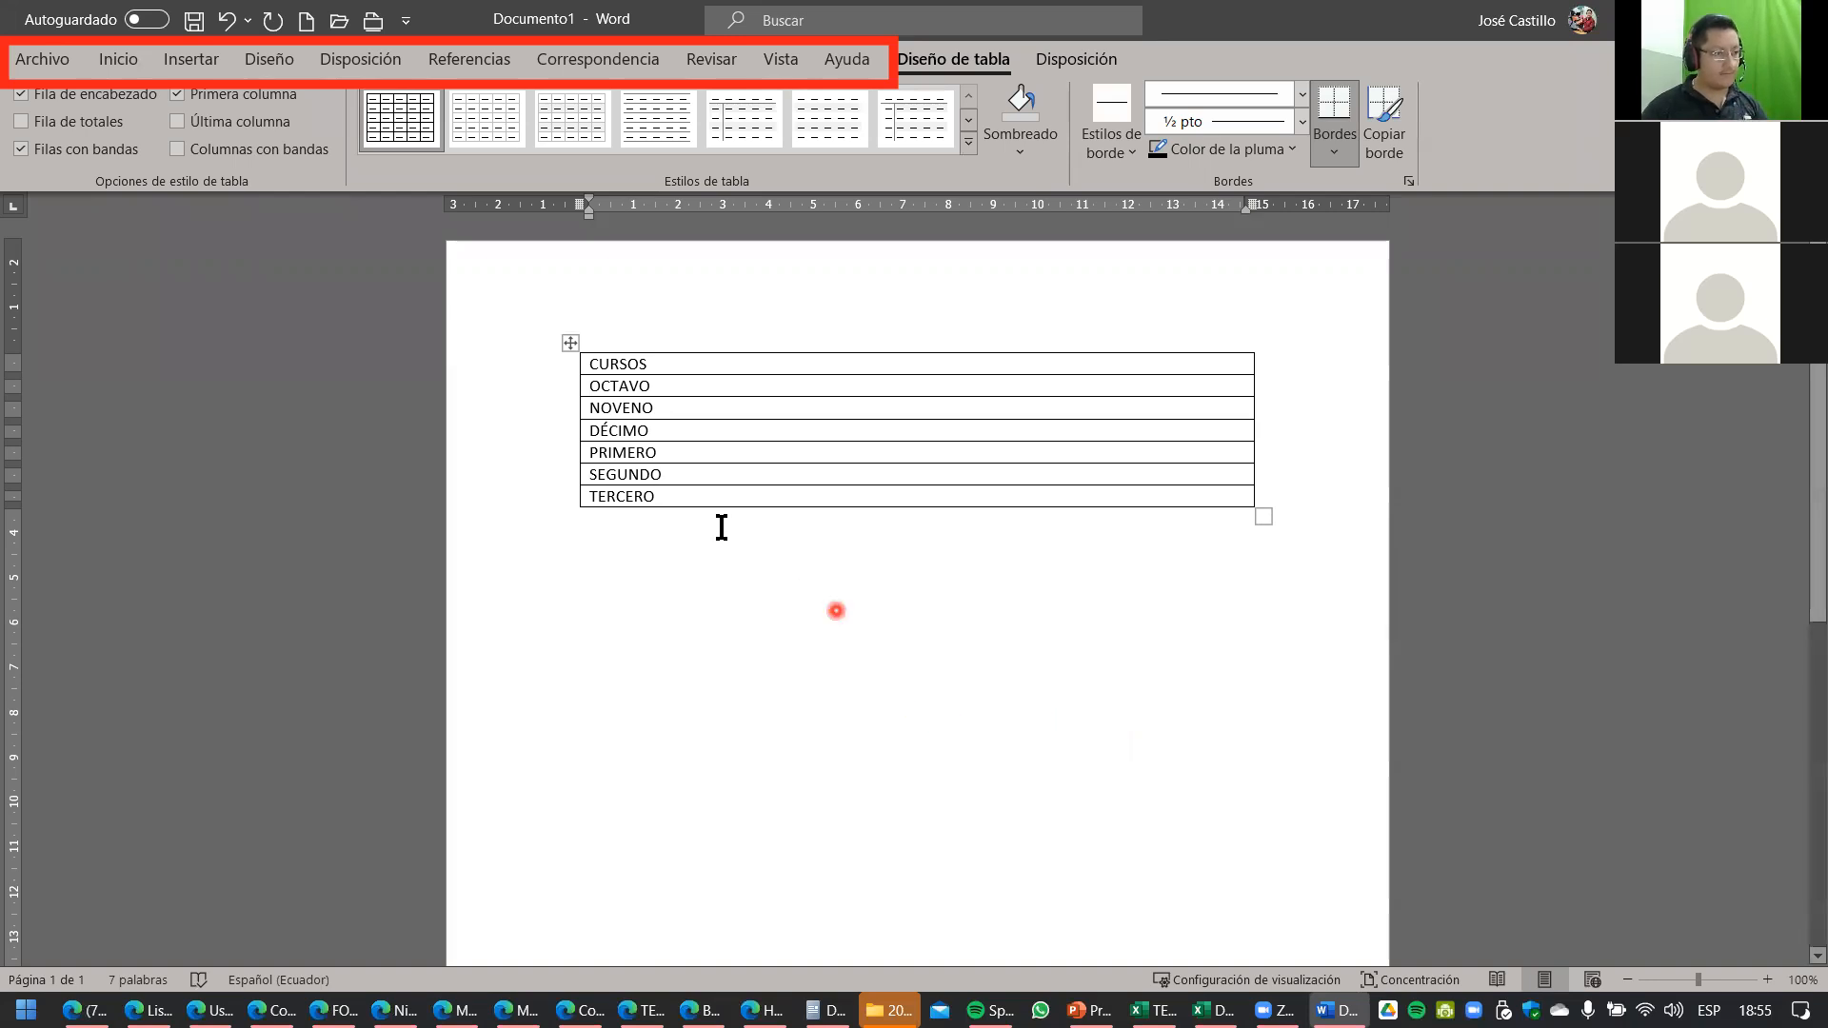
# Make the CURSOS header row of the table bold.
pyautogui.click(539, 365)
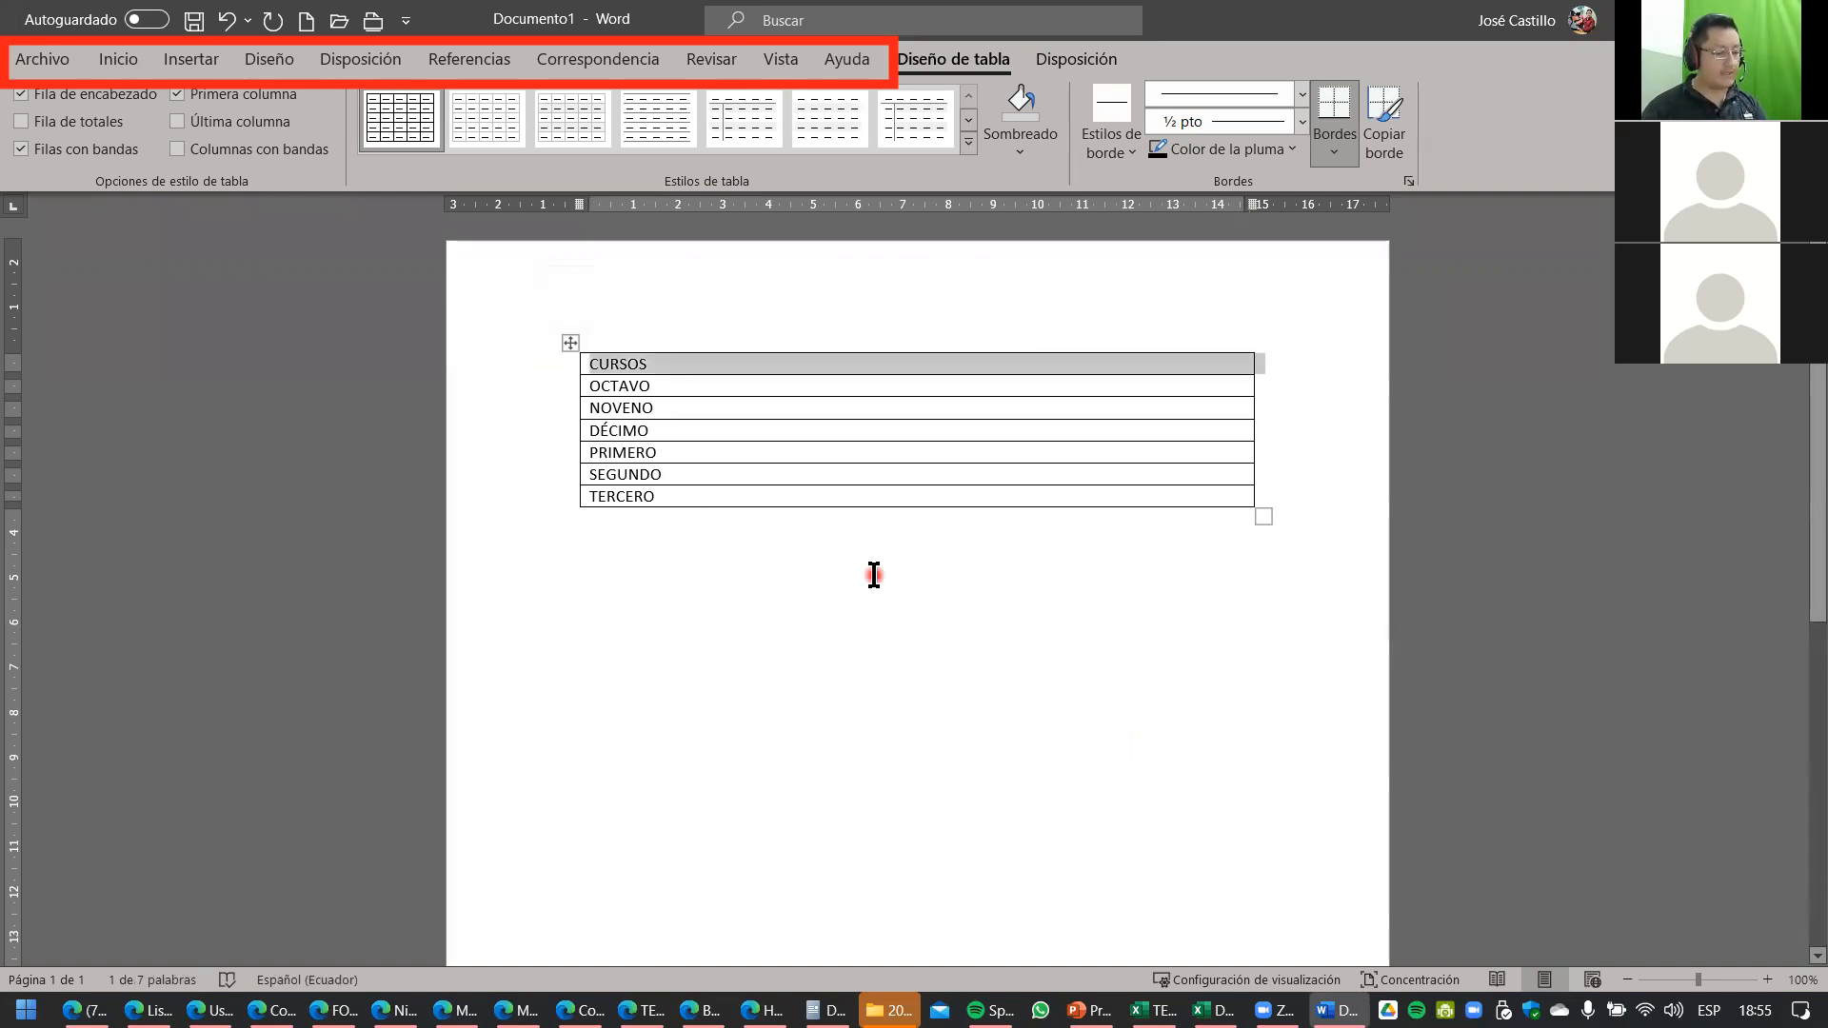
pyautogui.hotkey('ctrl', 'b')
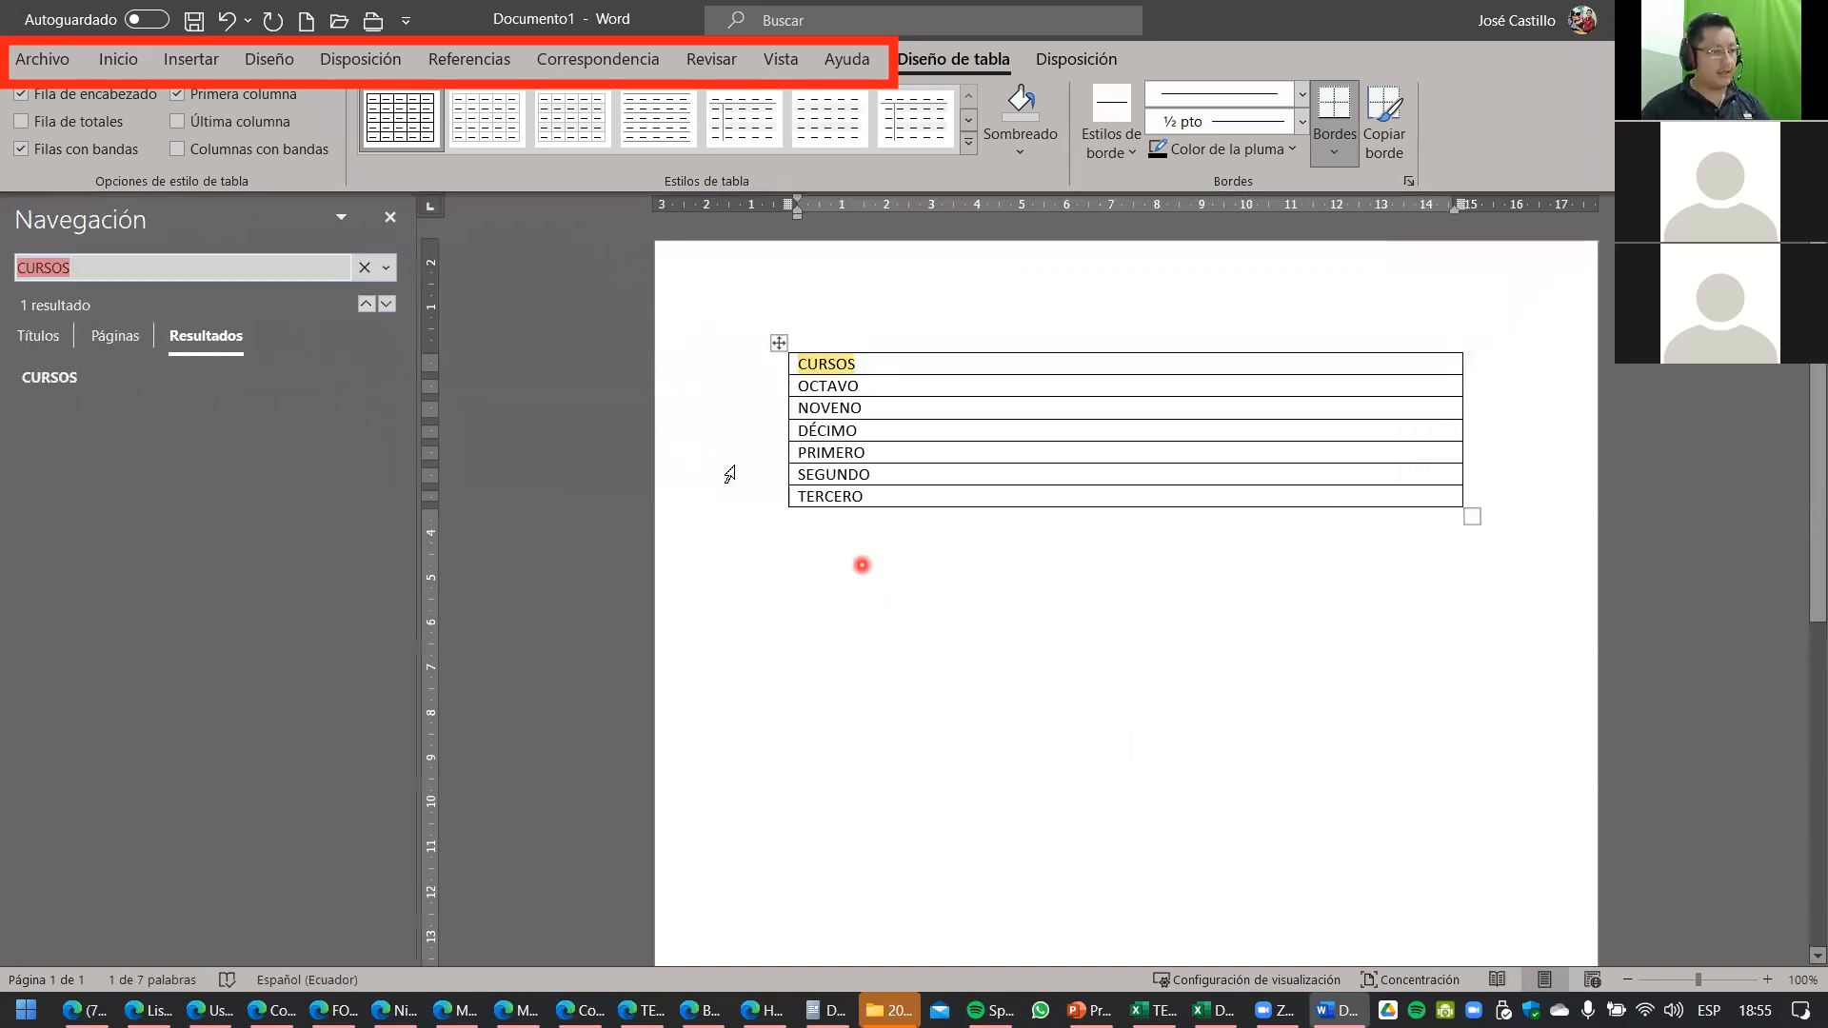
pyautogui.click(390, 217)
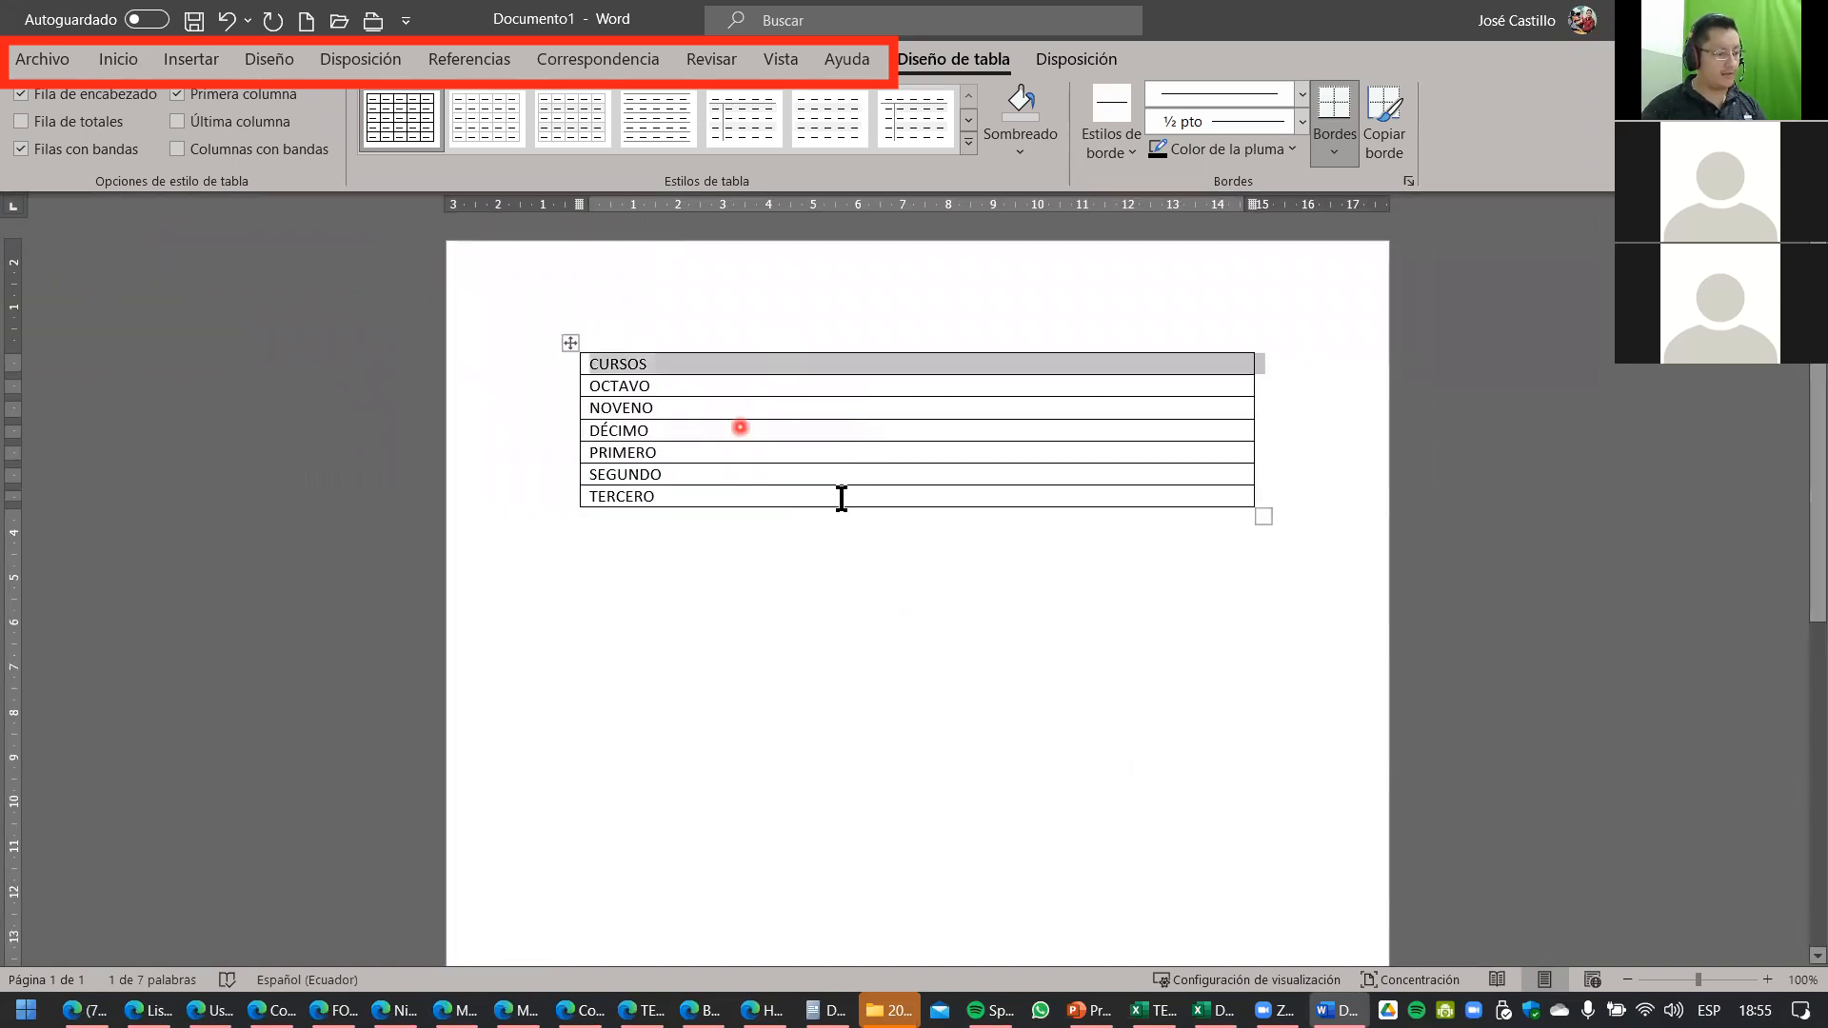
pyautogui.hotkey('ctrl', 'n')
pyautogui.click(850, 610)
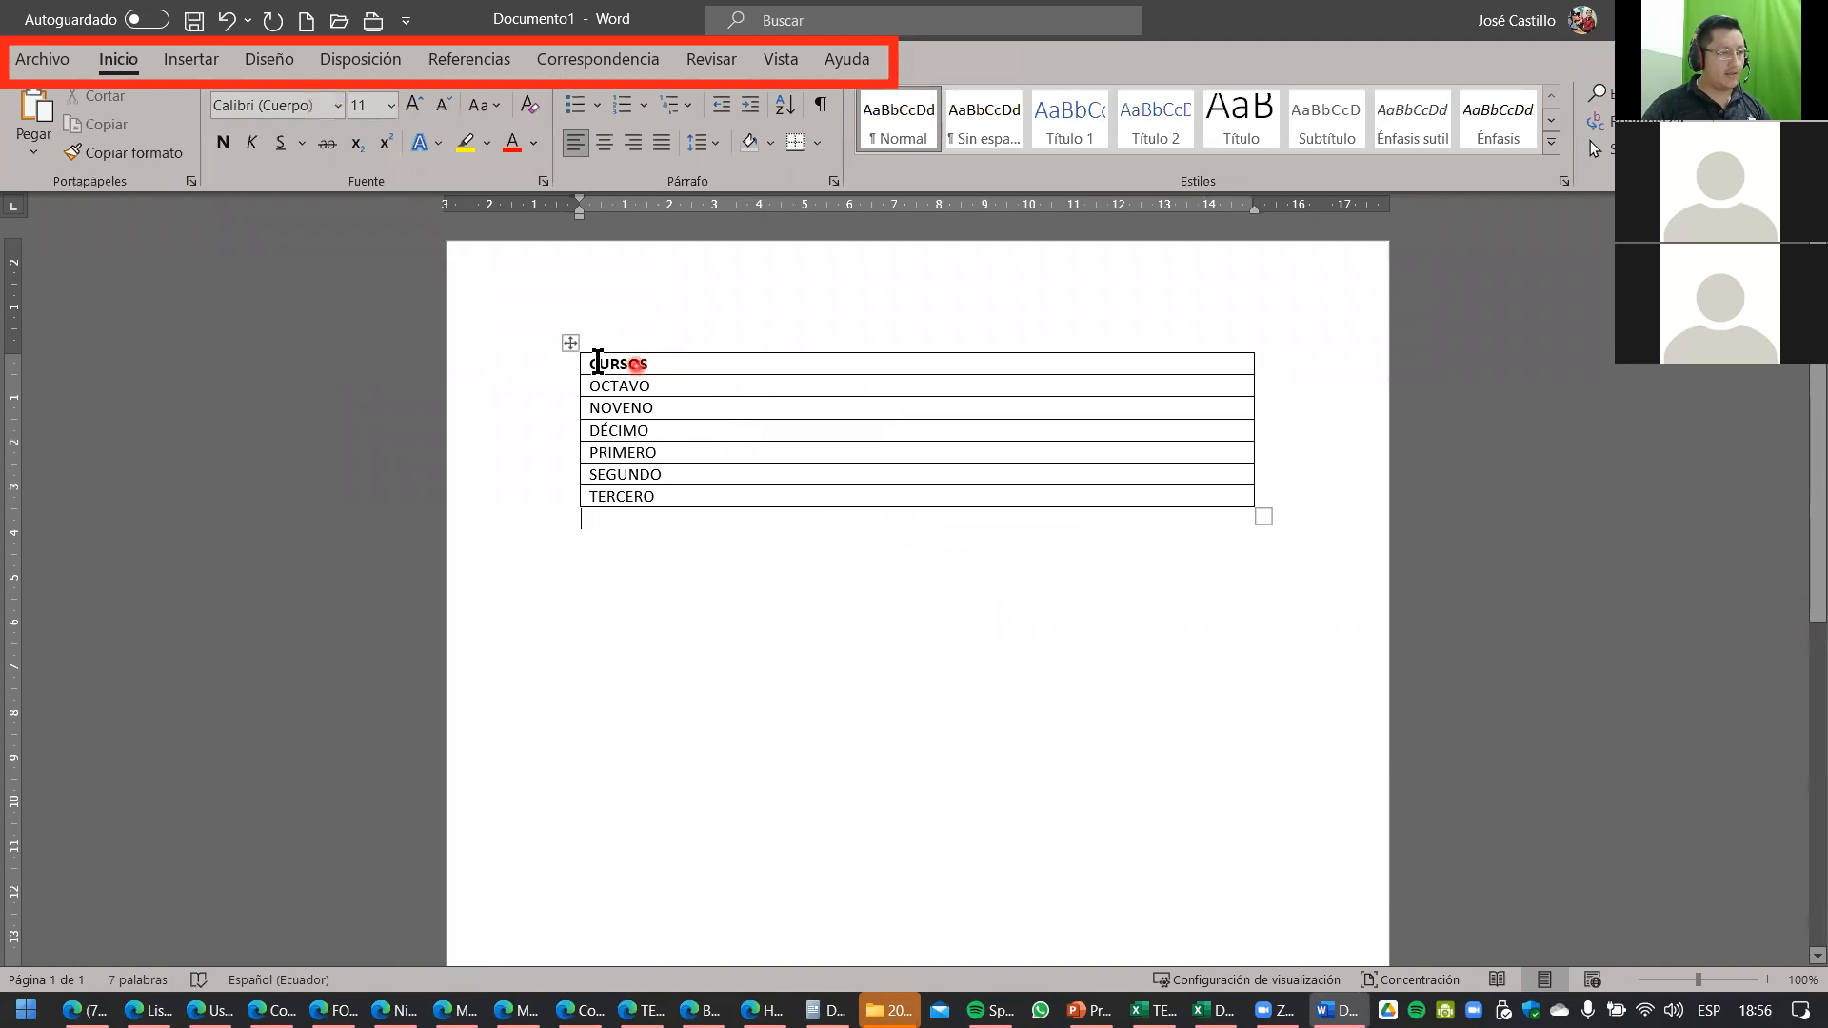
# Copy the contents of all the table rows and paste them below the table as text only.
pyautogui.moveTo(593, 364)
pyautogui.mouseDown()
pyautogui.moveTo(666, 428)
pyautogui.moveTo(677, 497)
pyautogui.mouseUp()
pyautogui.hotkey('ctrl', 'c')
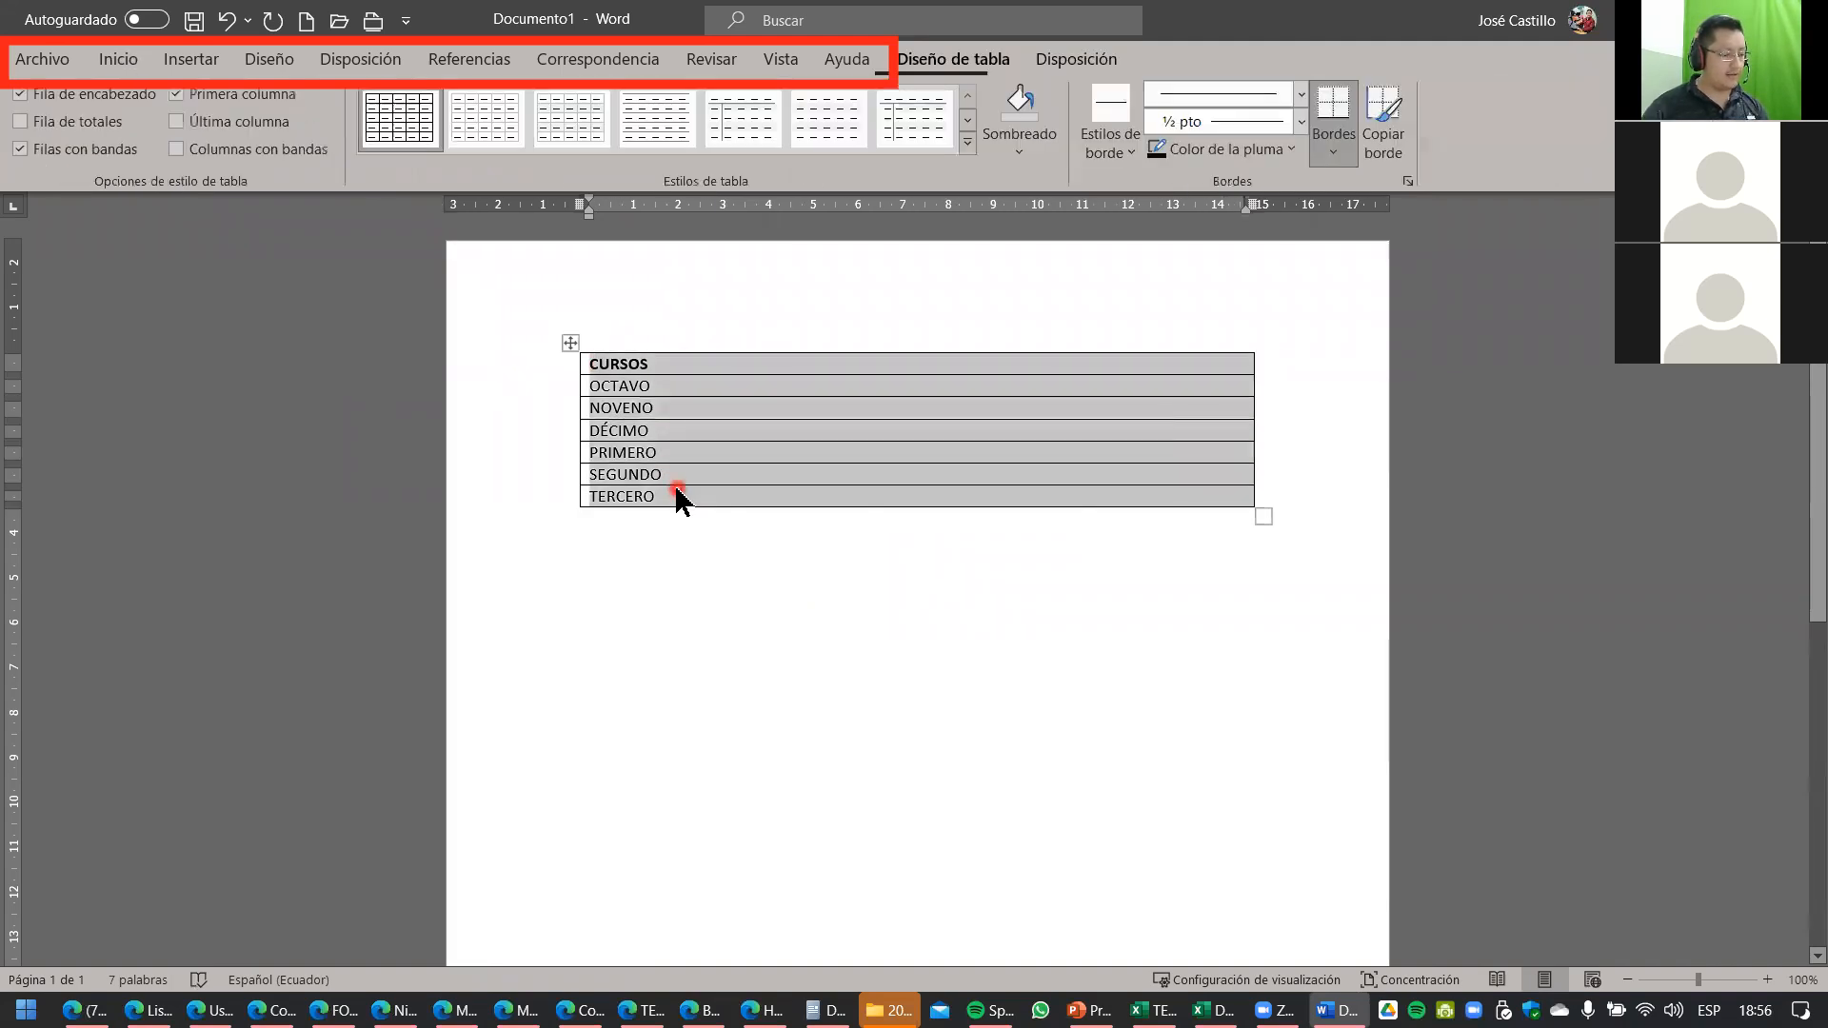
pyautogui.click(722, 621)
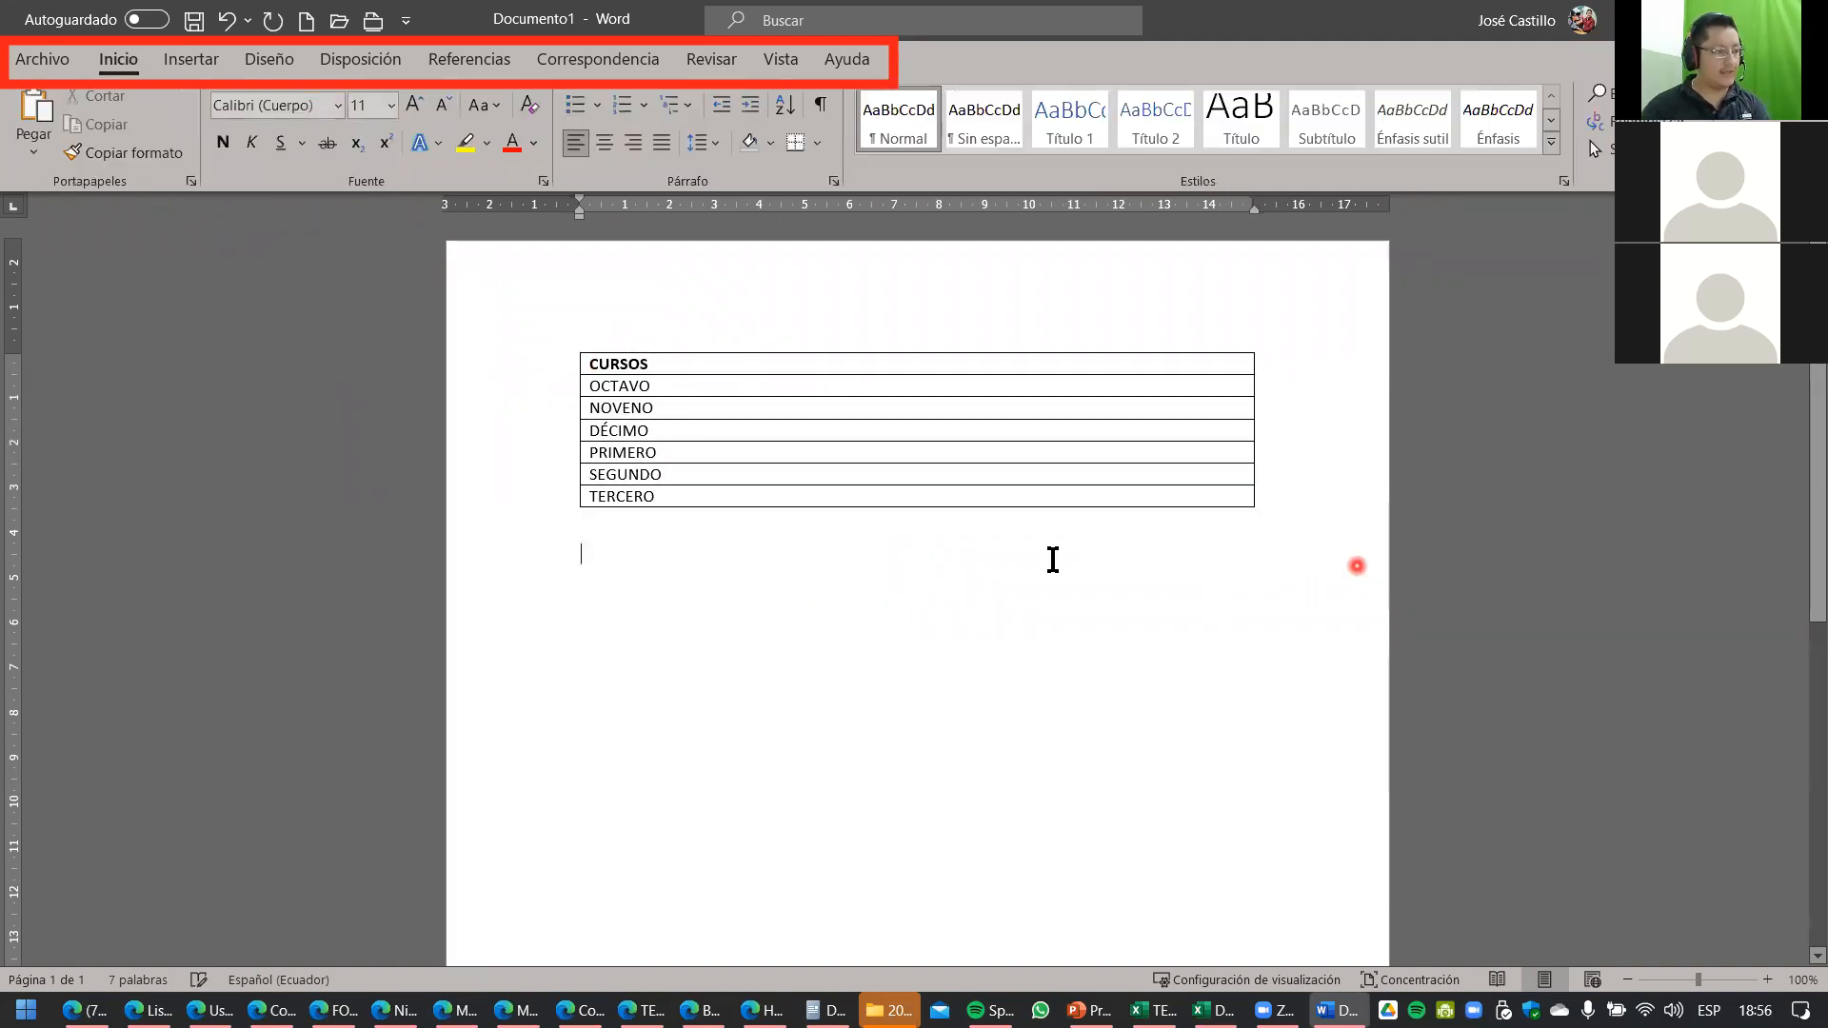
pyautogui.click(39, 149)
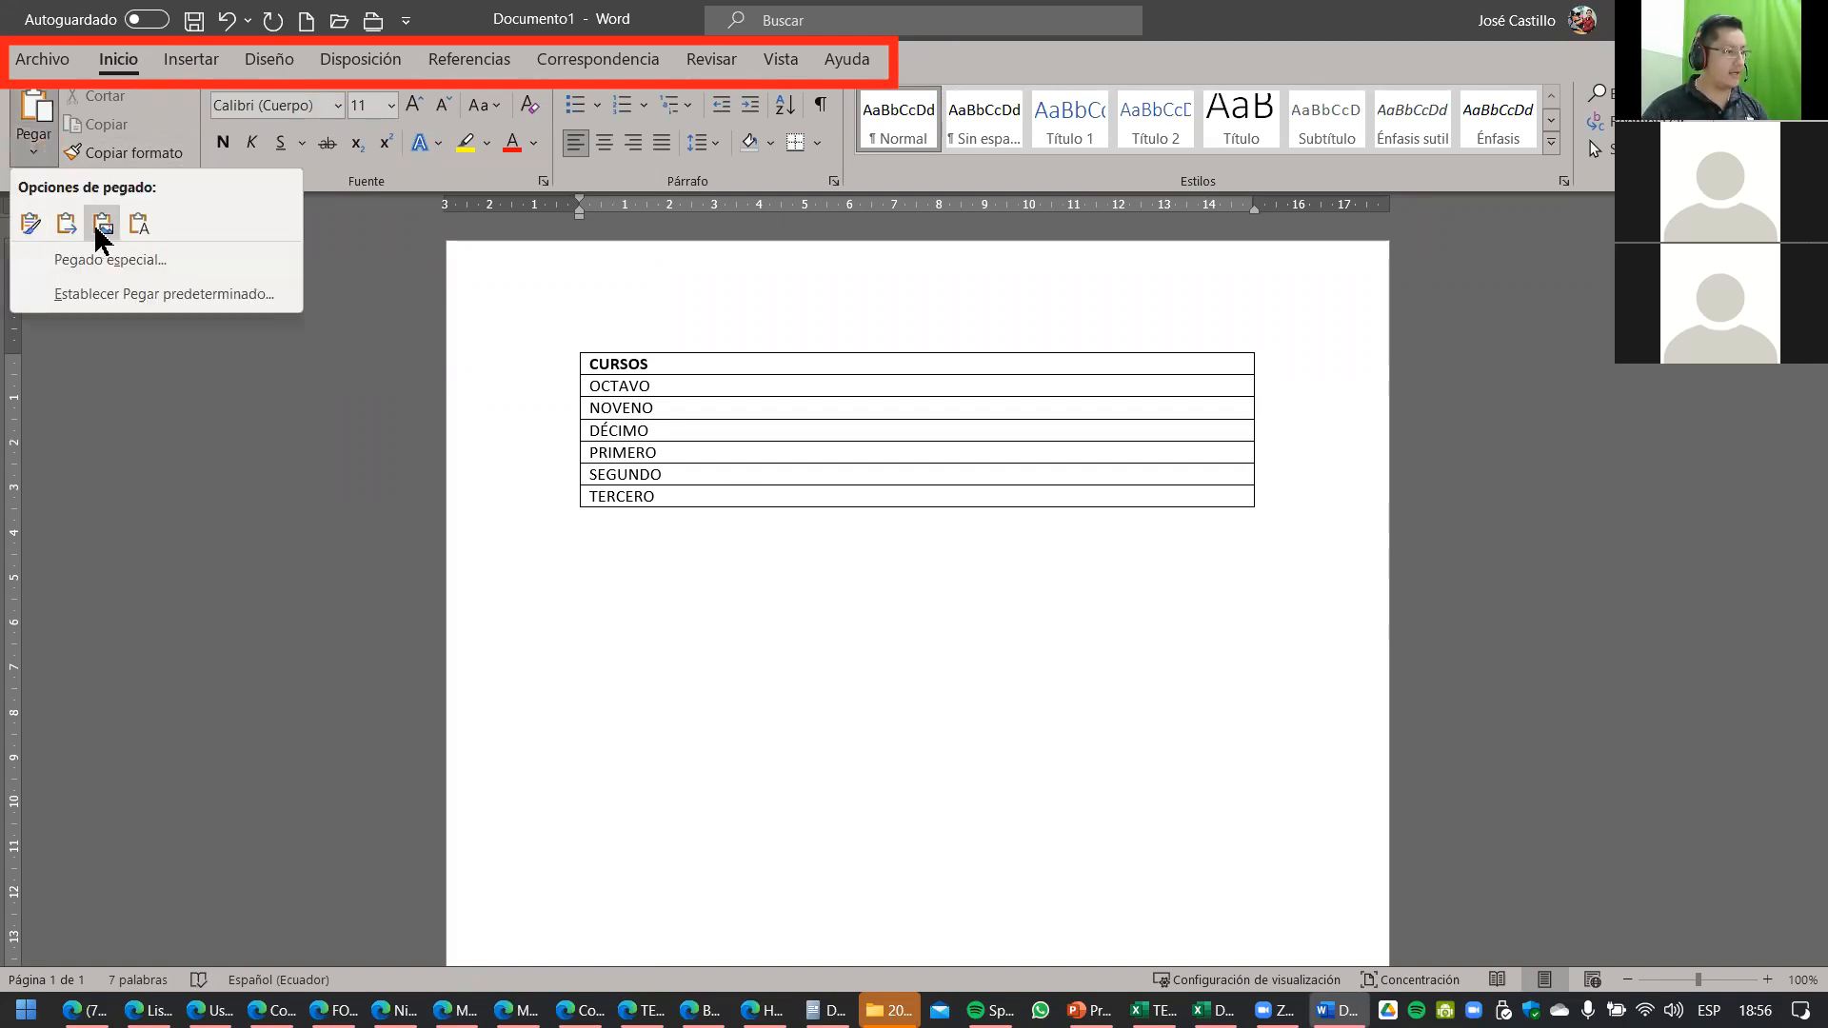
pyautogui.click(144, 225)
pyautogui.click(866, 658)
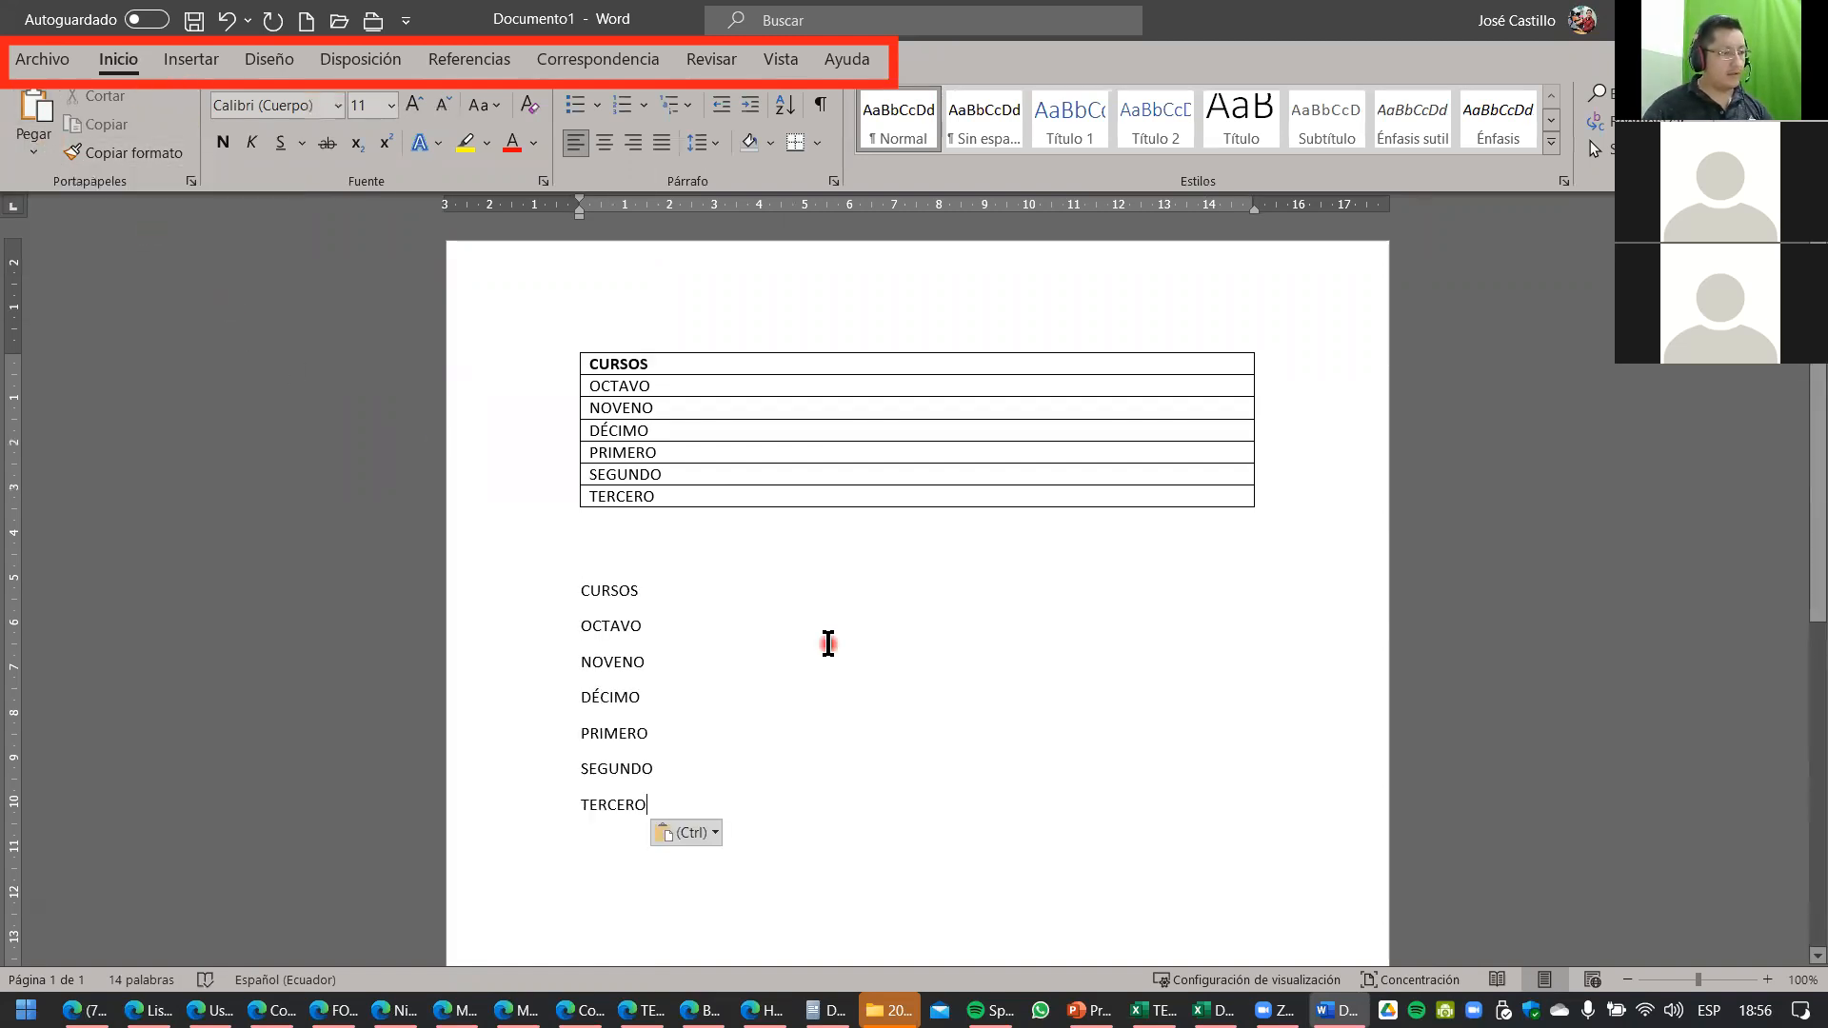
pyautogui.scroll(-1, 836, 641)
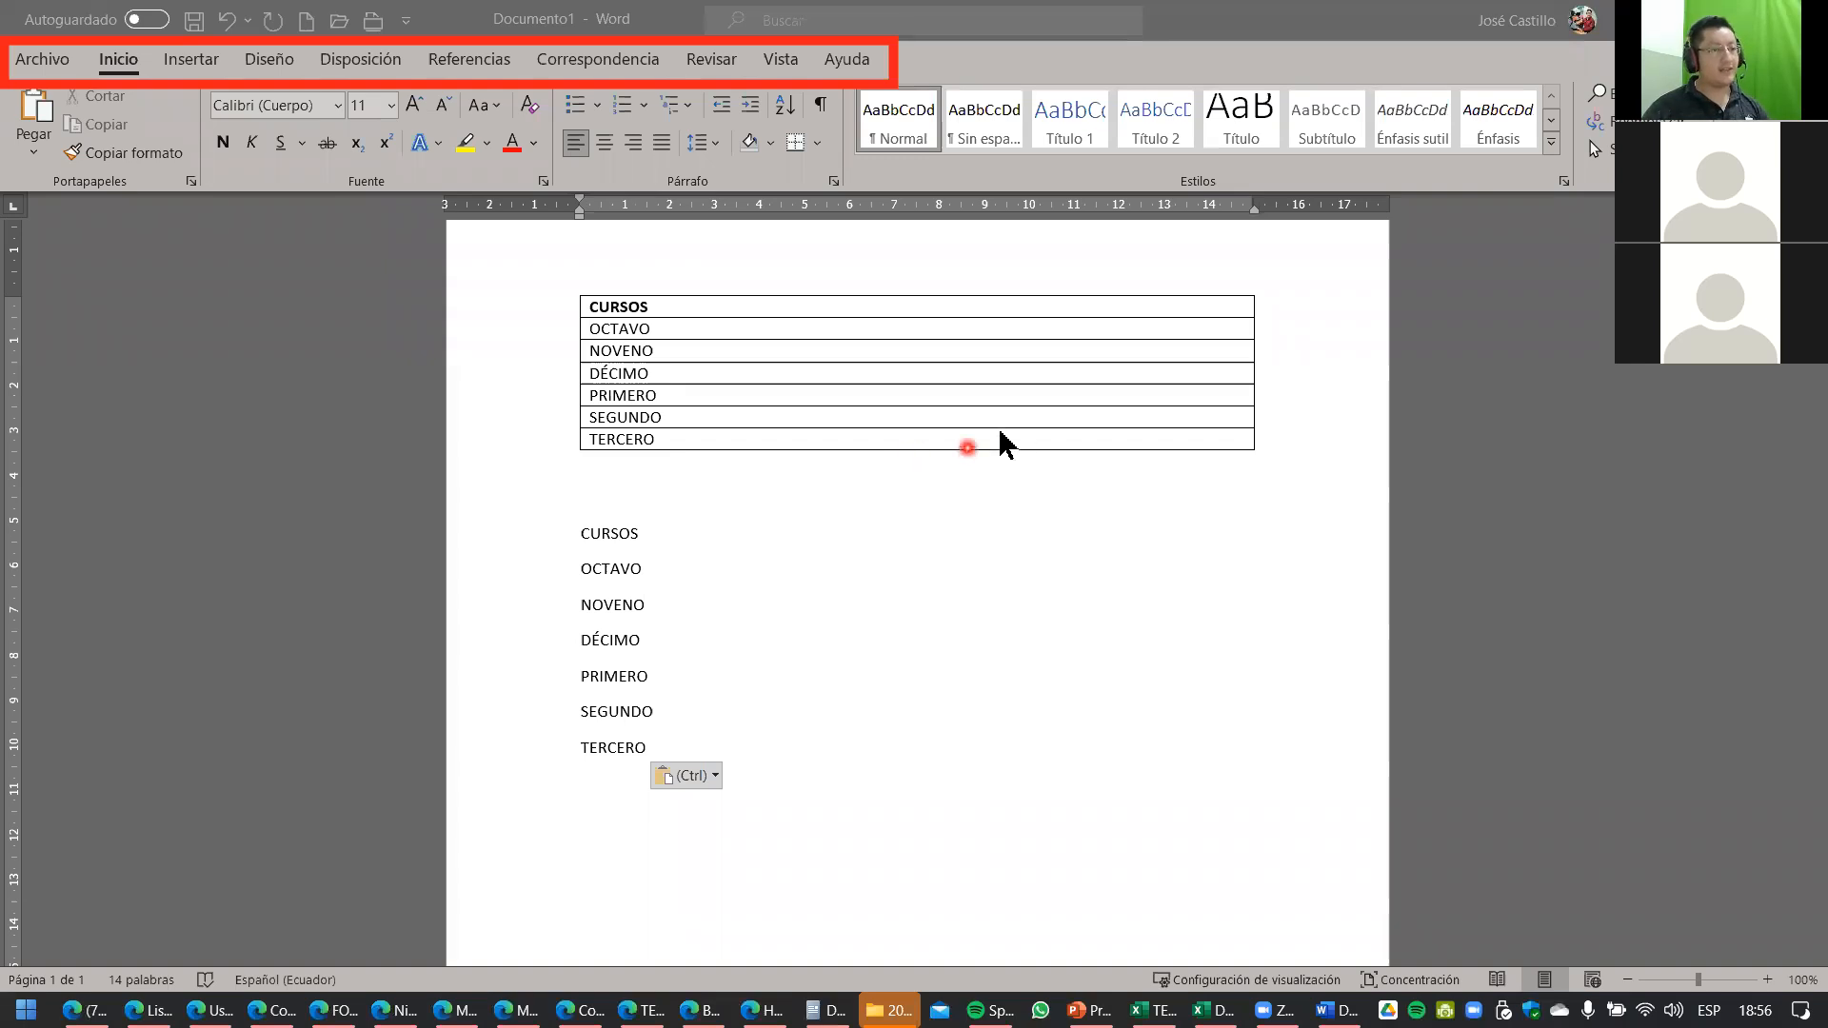
# Add the heading TUTOR beside CURSOS within the header row, and place the cursor beneath it in the OCTAVO row.
pyautogui.click(831, 417)
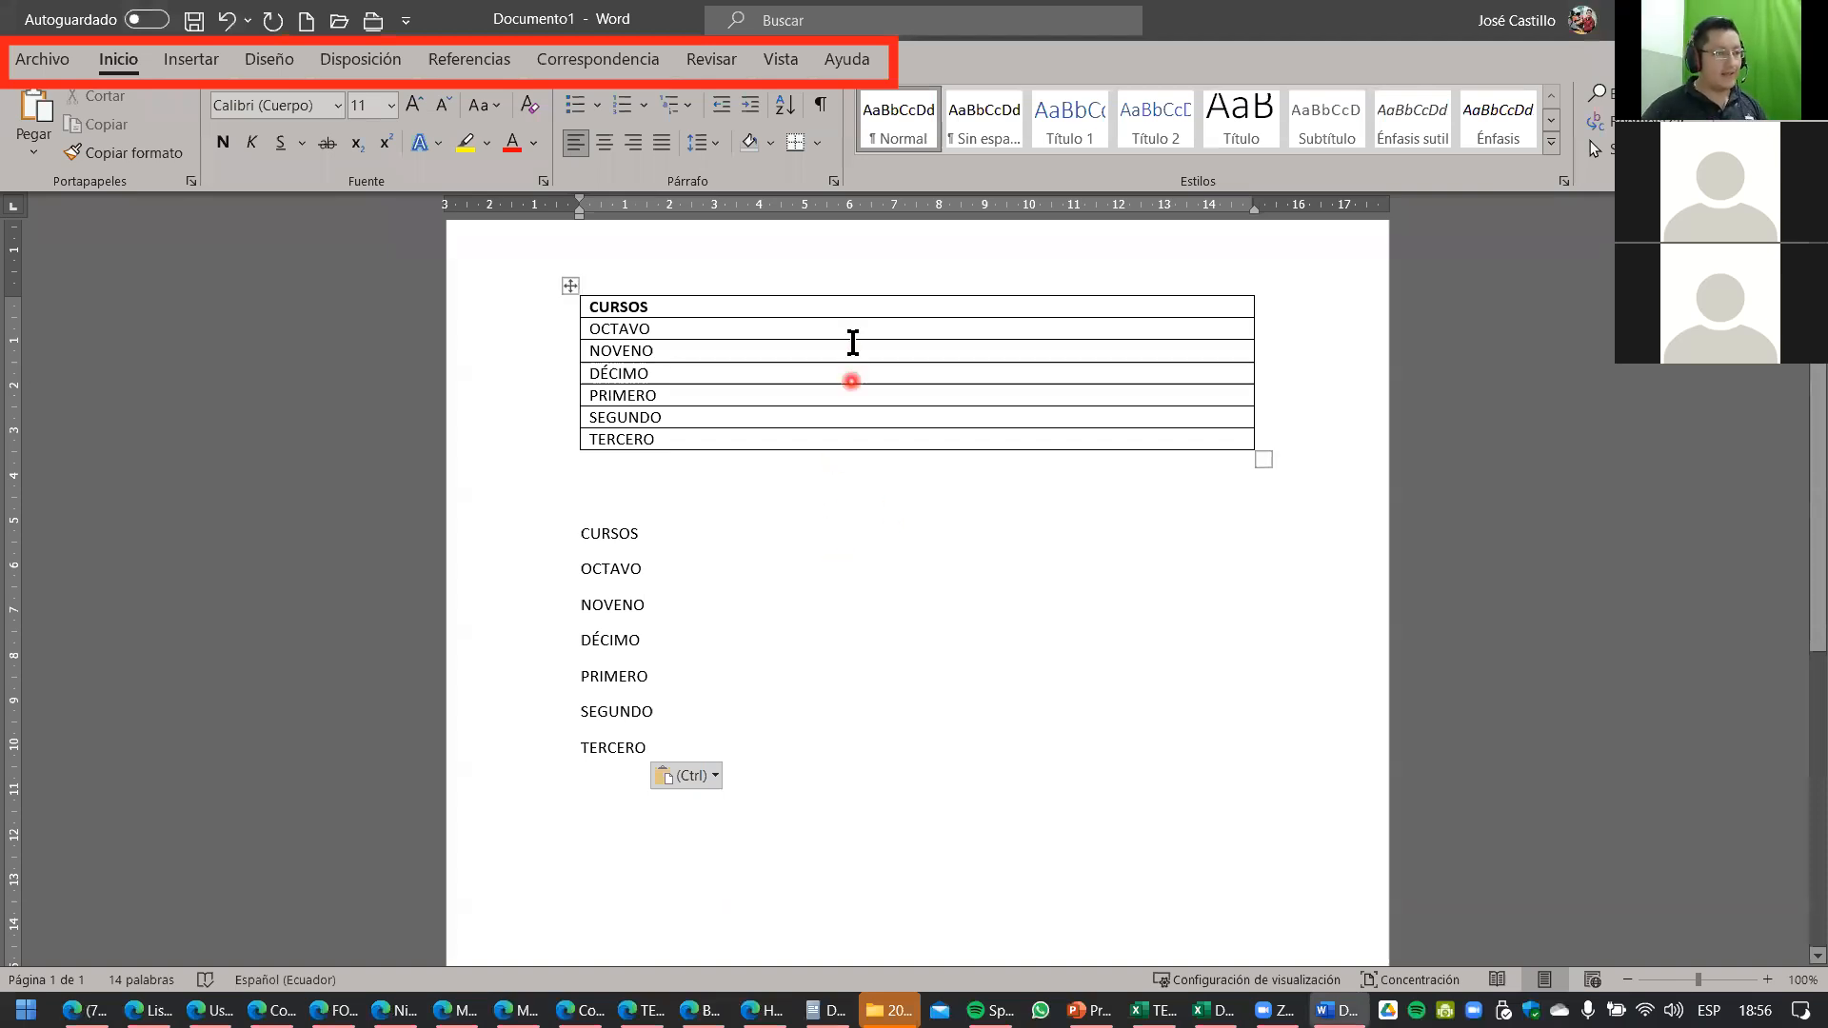
pyautogui.click(1276, 306)
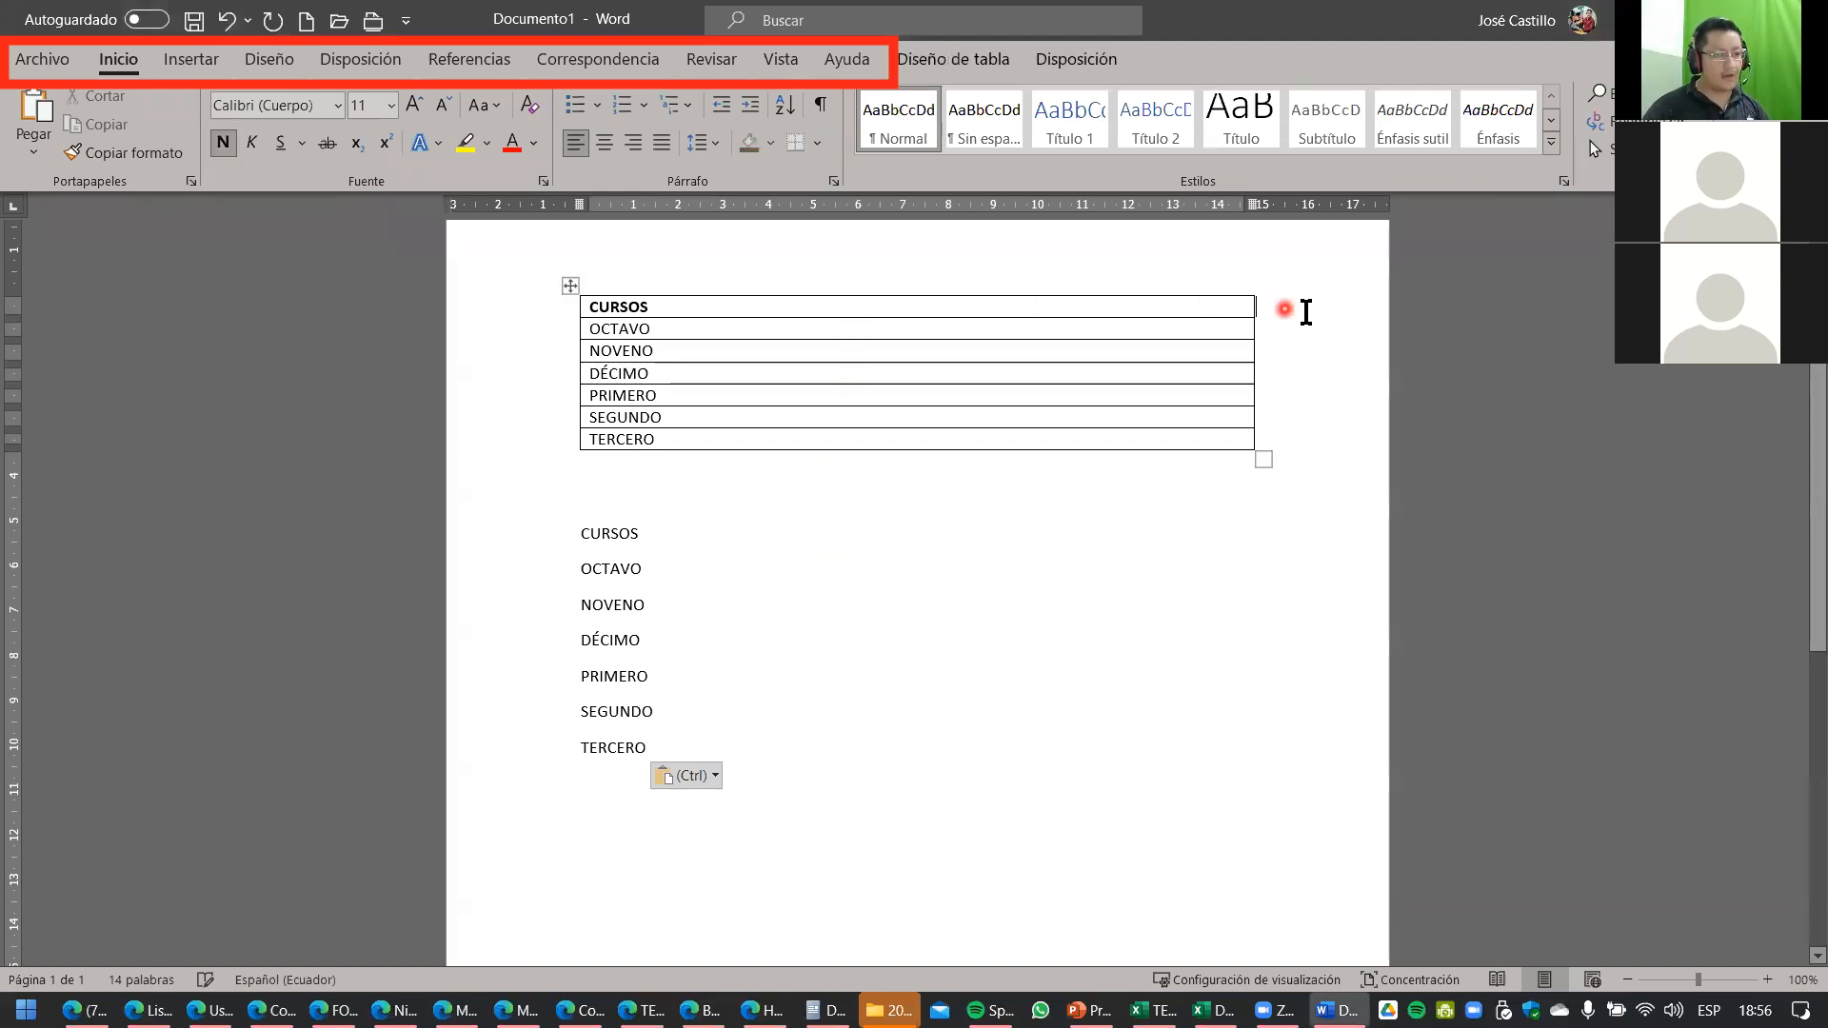
pyautogui.click(1009, 307)
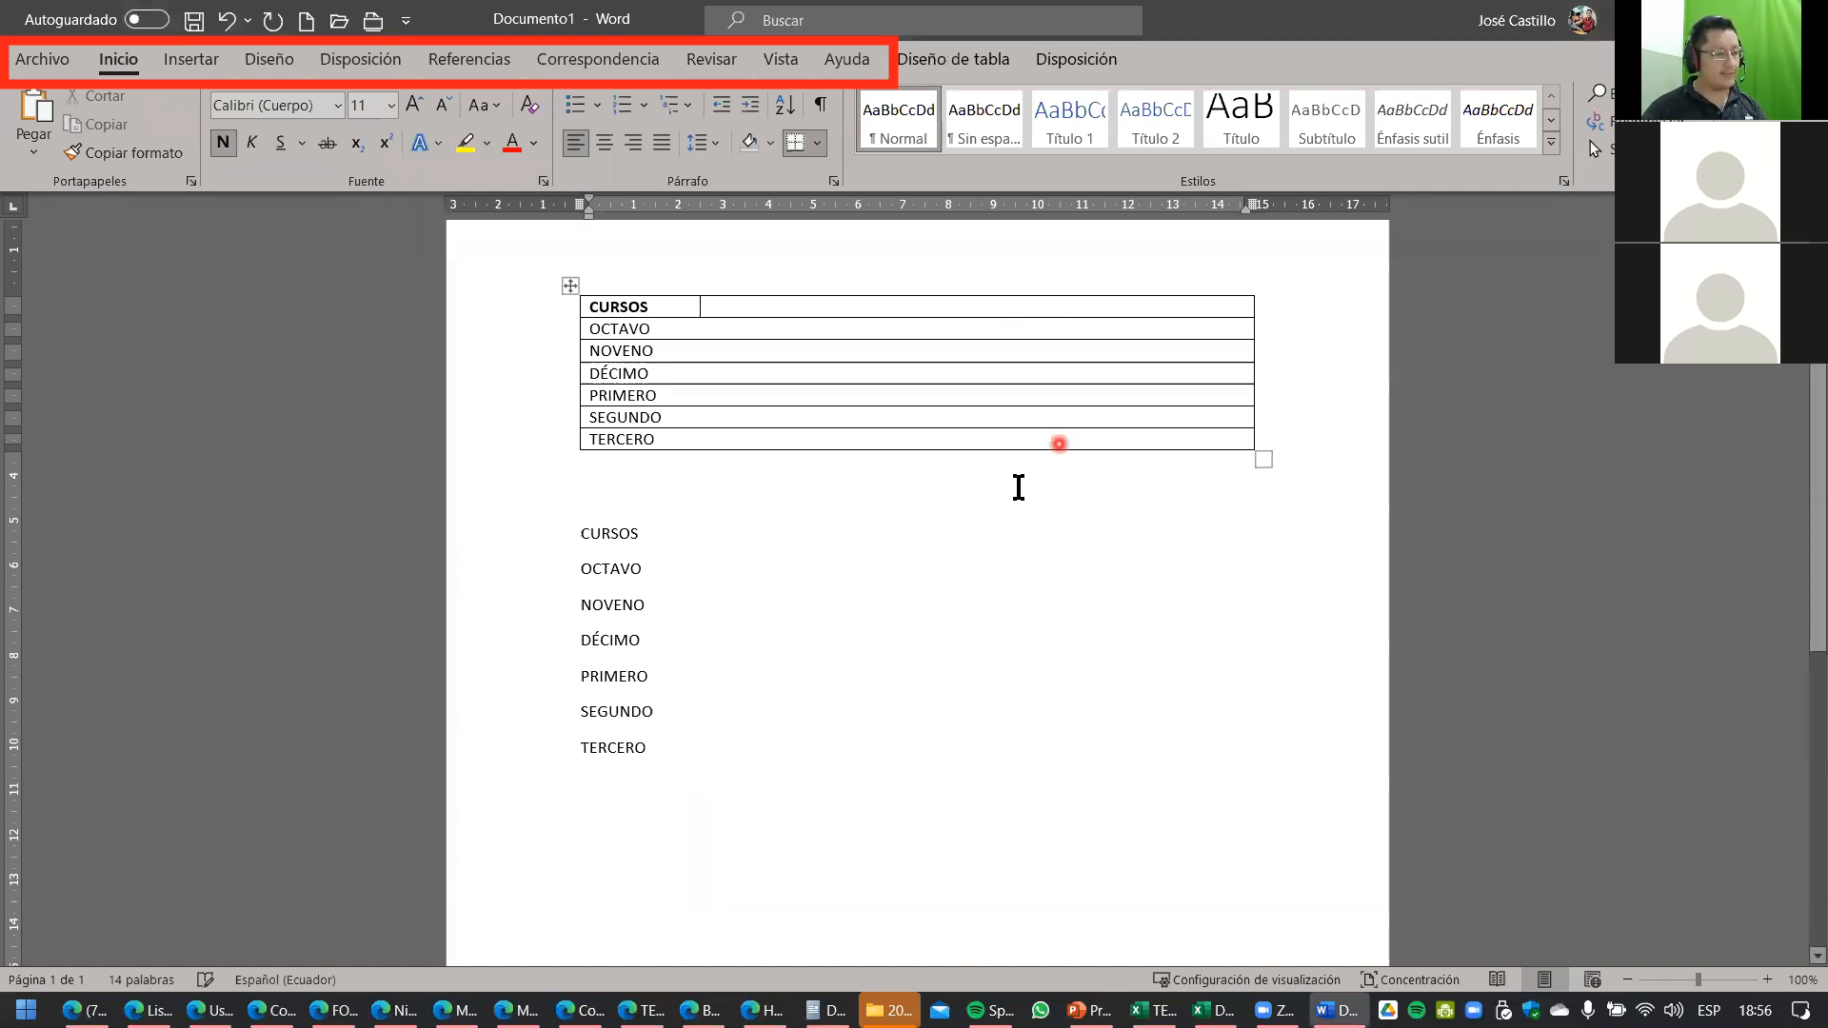
pyautogui.scroll(6, 1002, 498)
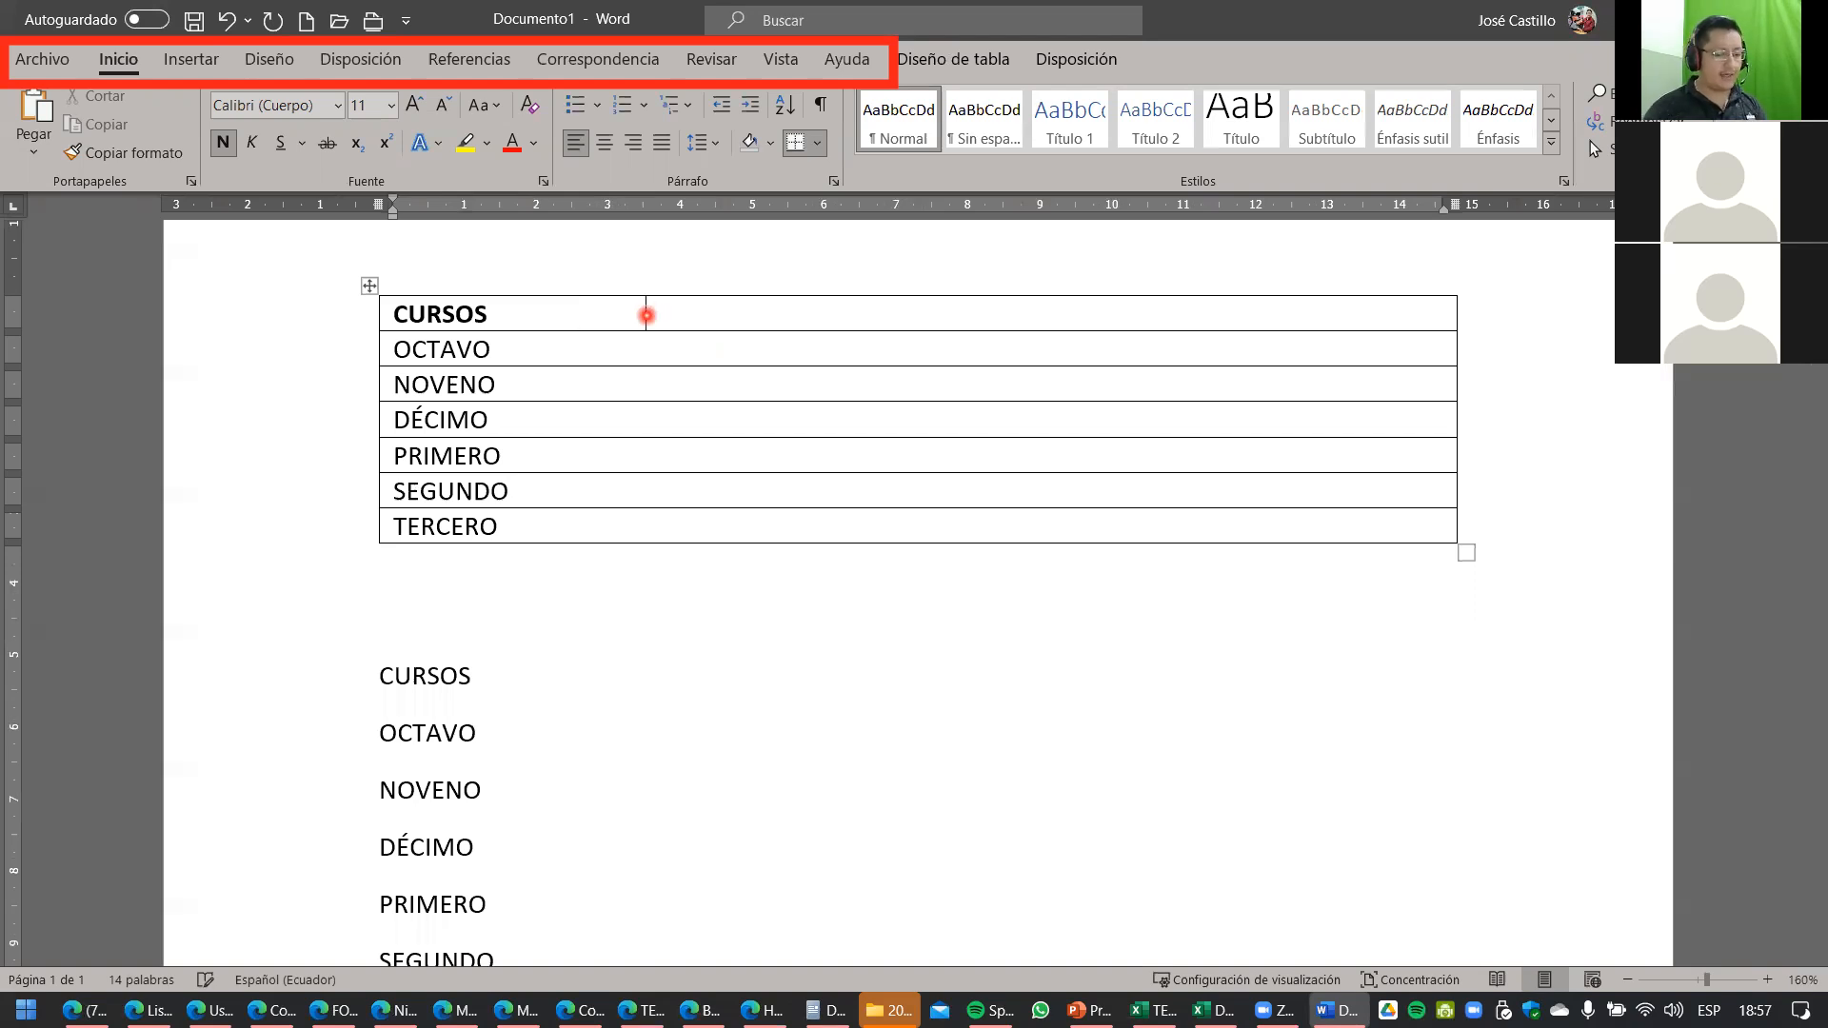
pyautogui.press('Down')
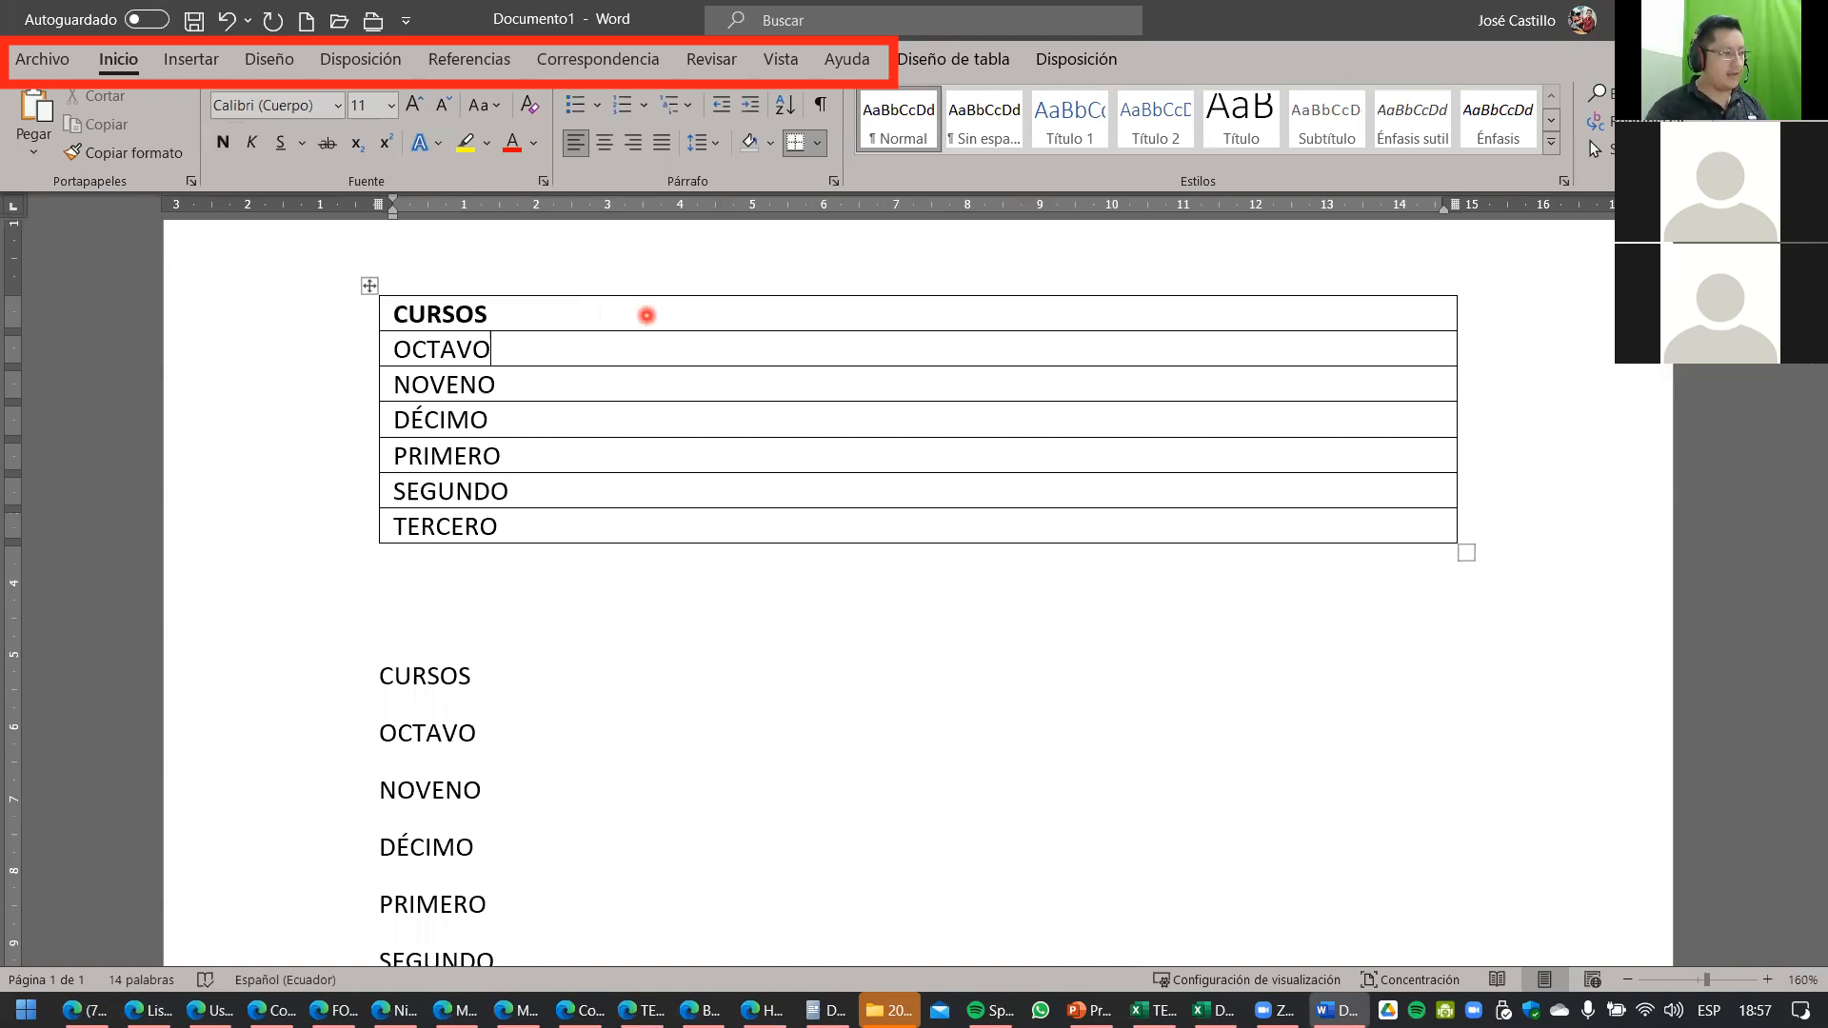
pyautogui.press('Up')
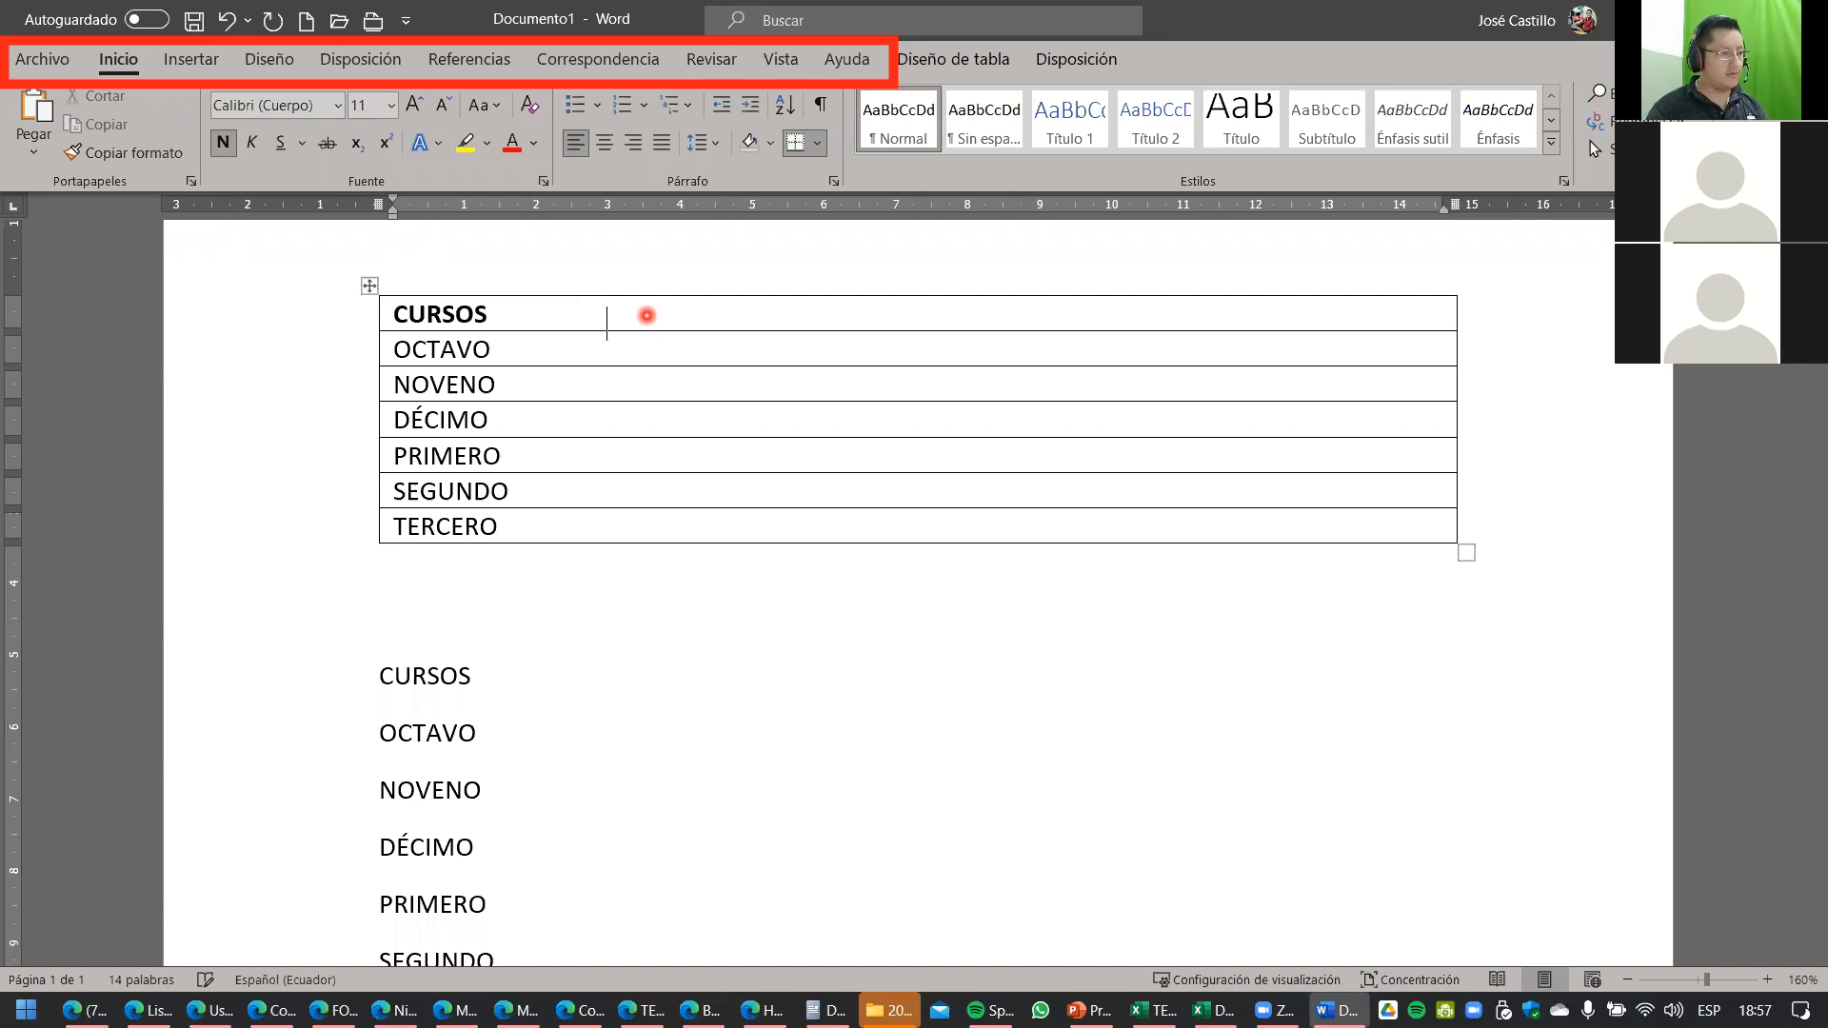
pyautogui.write('DIR')
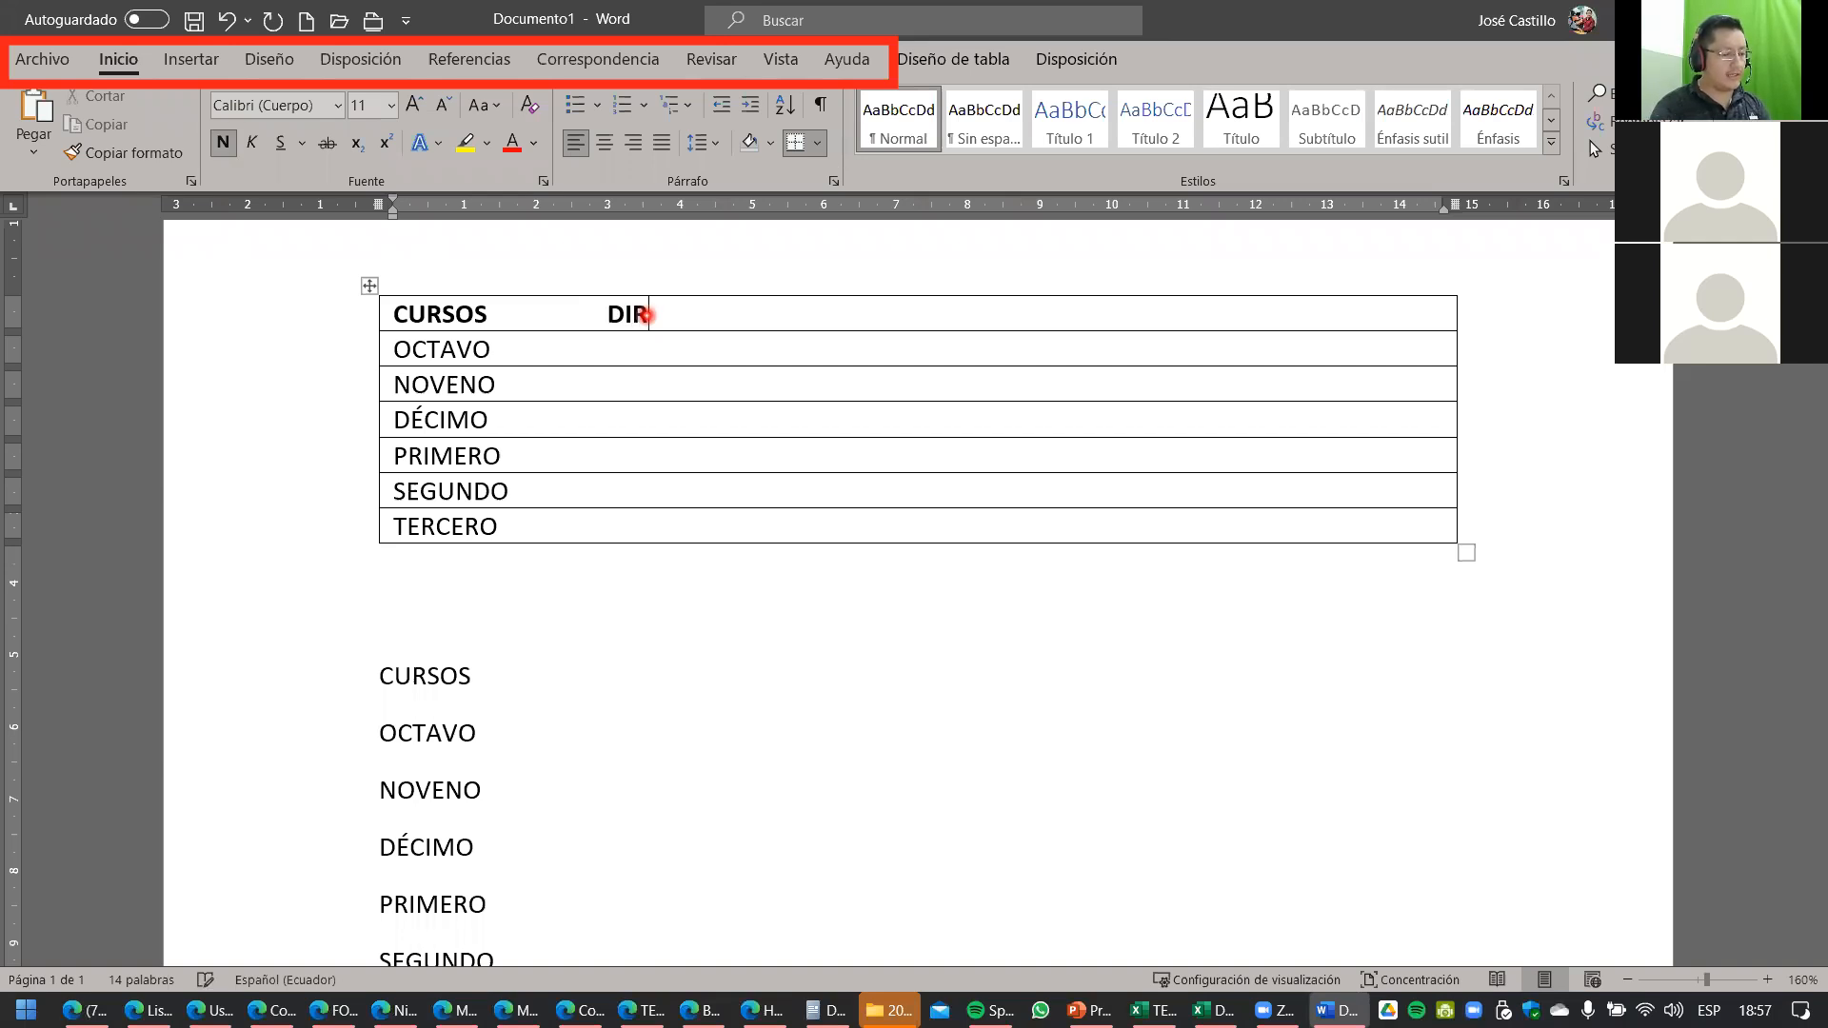
pyautogui.press('BackSpace')
pyautogui.press('BackSpace')
pyautogui.write('TUTOR')
pyautogui.click(626, 351)
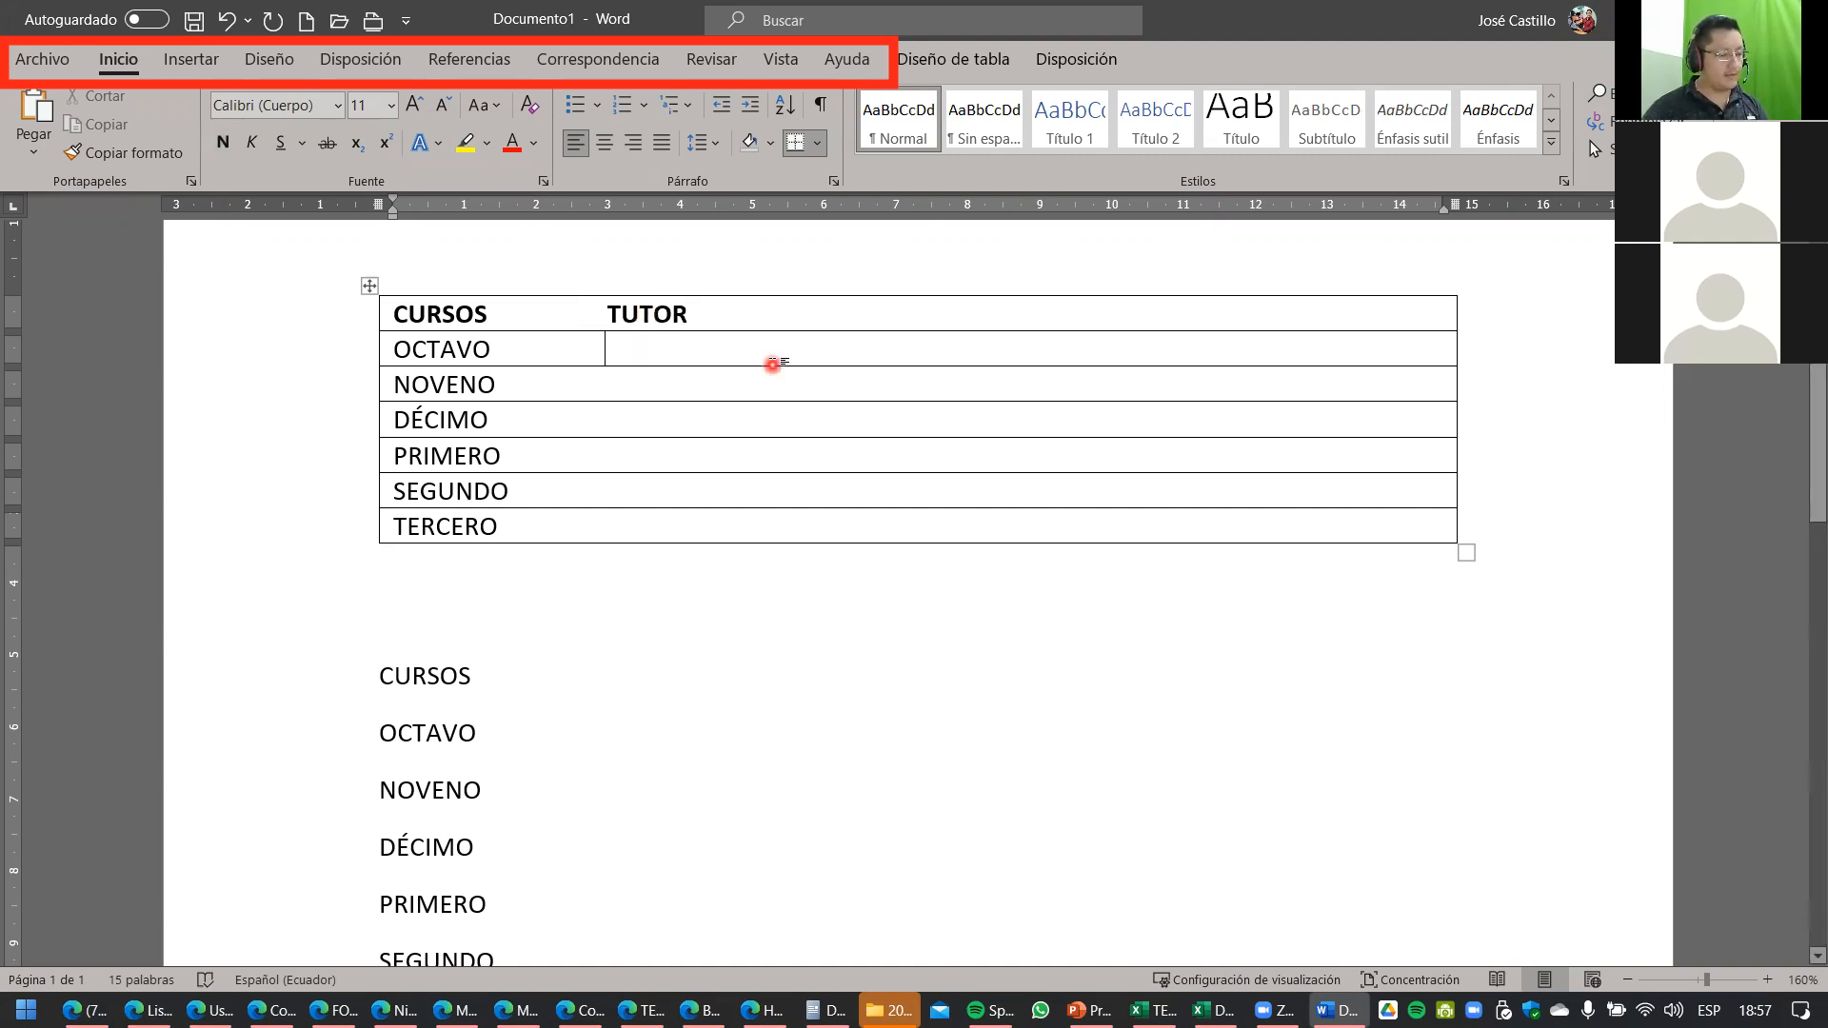
# Enter the abbreviation LIC. and the tutor's first name in capitals beneath TUTOR in the OCTAVO row.
pyautogui.write('LI')
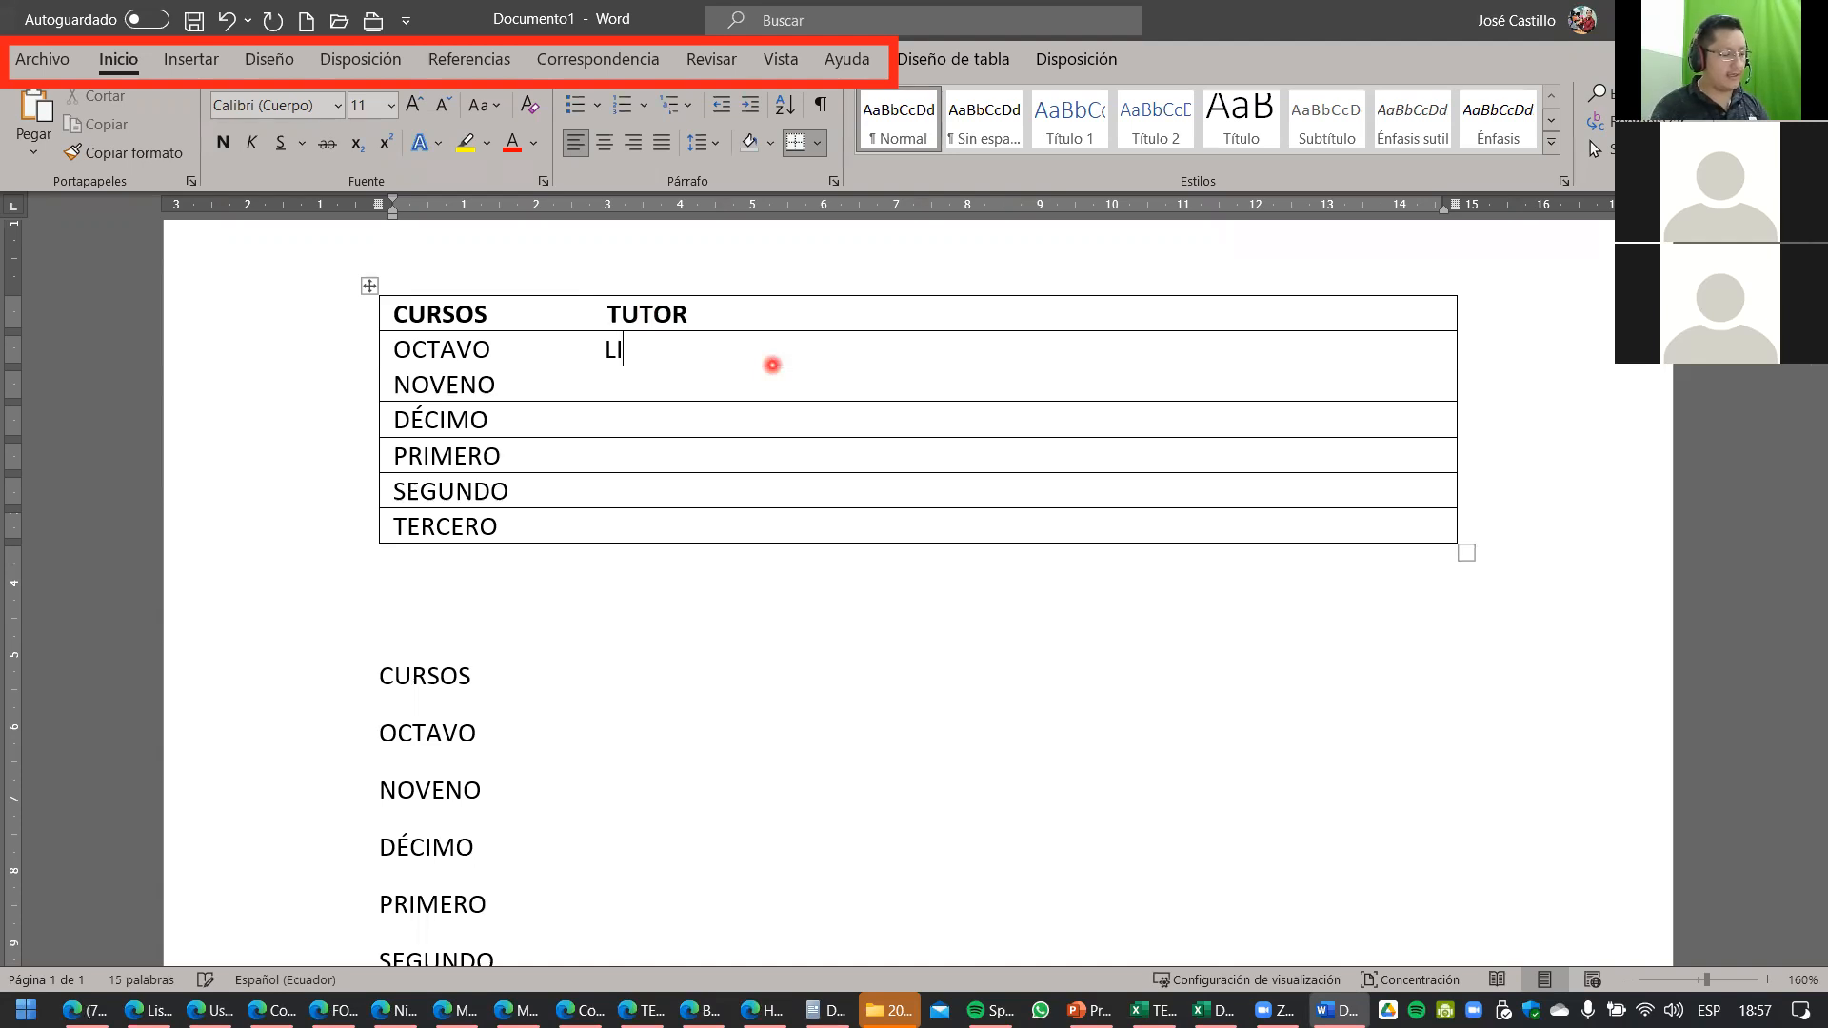
pyautogui.write('C. mARYUR')
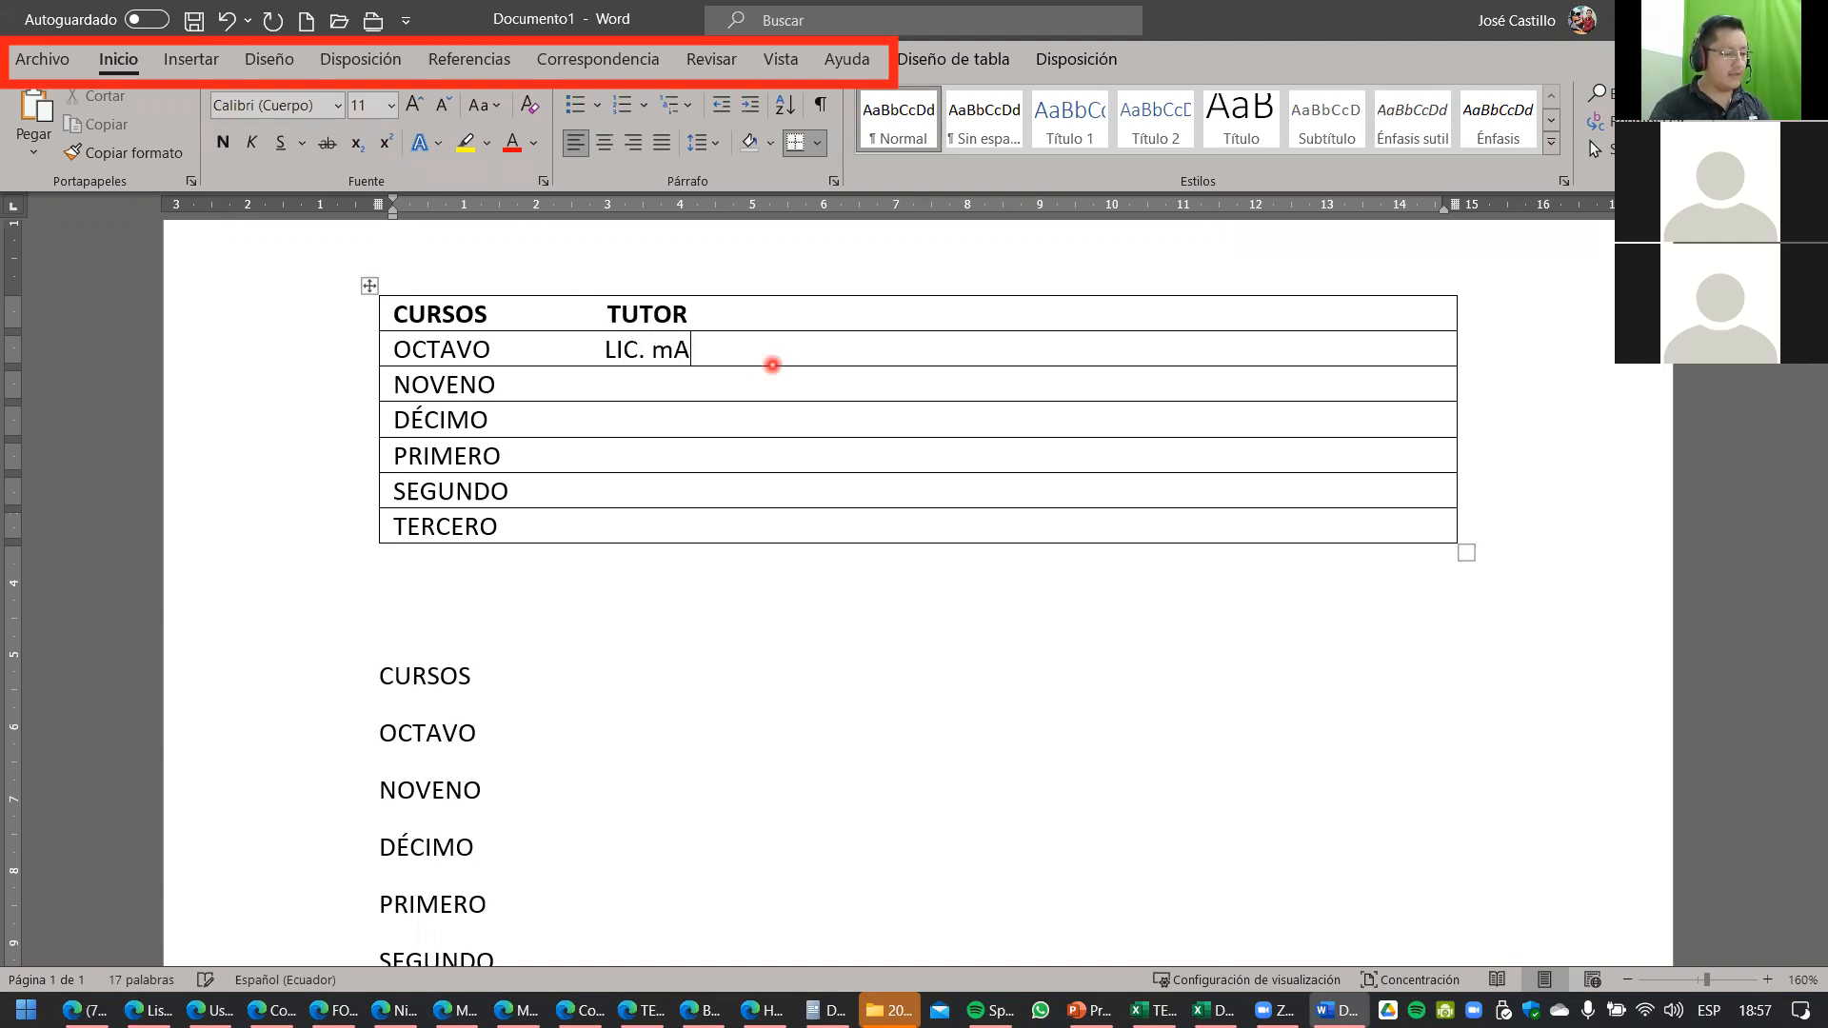
pyautogui.press('BackSpace')
pyautogui.press('BackSpace')
pyautogui.press('BackSpace')
pyautogui.press('BackSpace')
pyautogui.press('BackSpace')
pyautogui.press('BackSpace')
pyautogui.write('MARYURI')
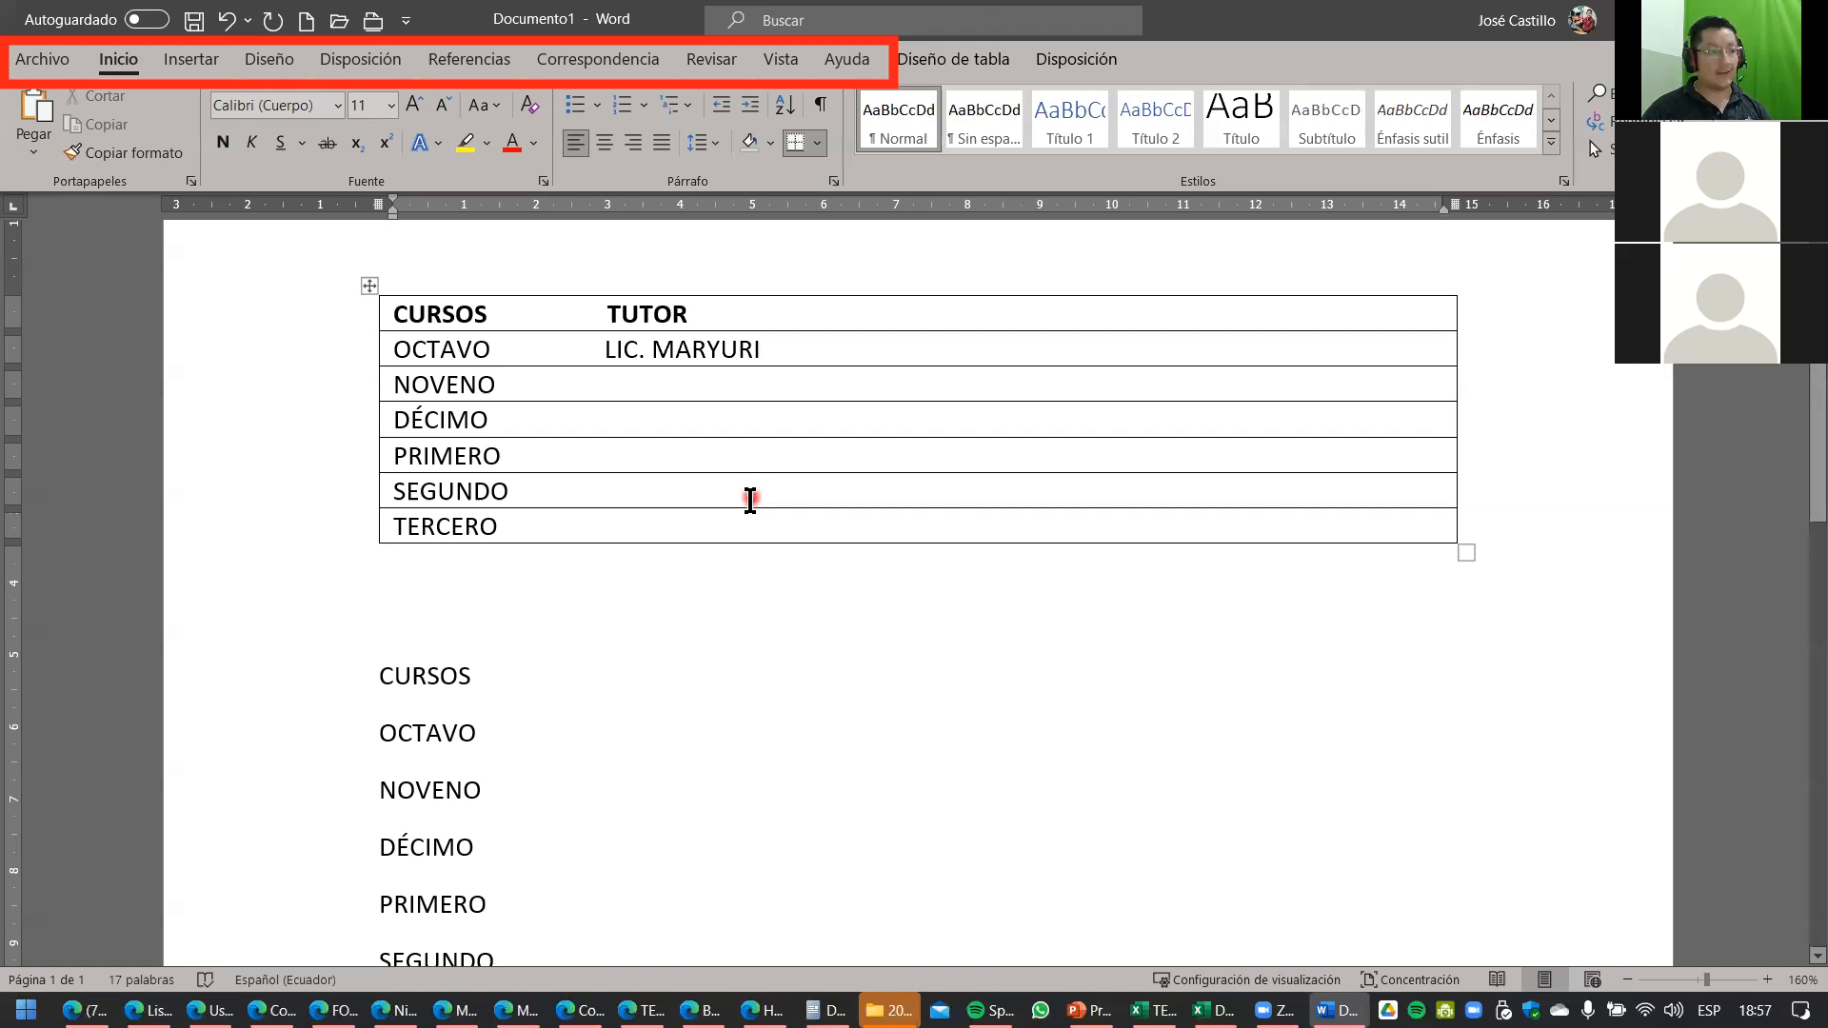
# Insert a table of two columns and seven rows on the empty line below the first table.
pyautogui.click(472, 598)
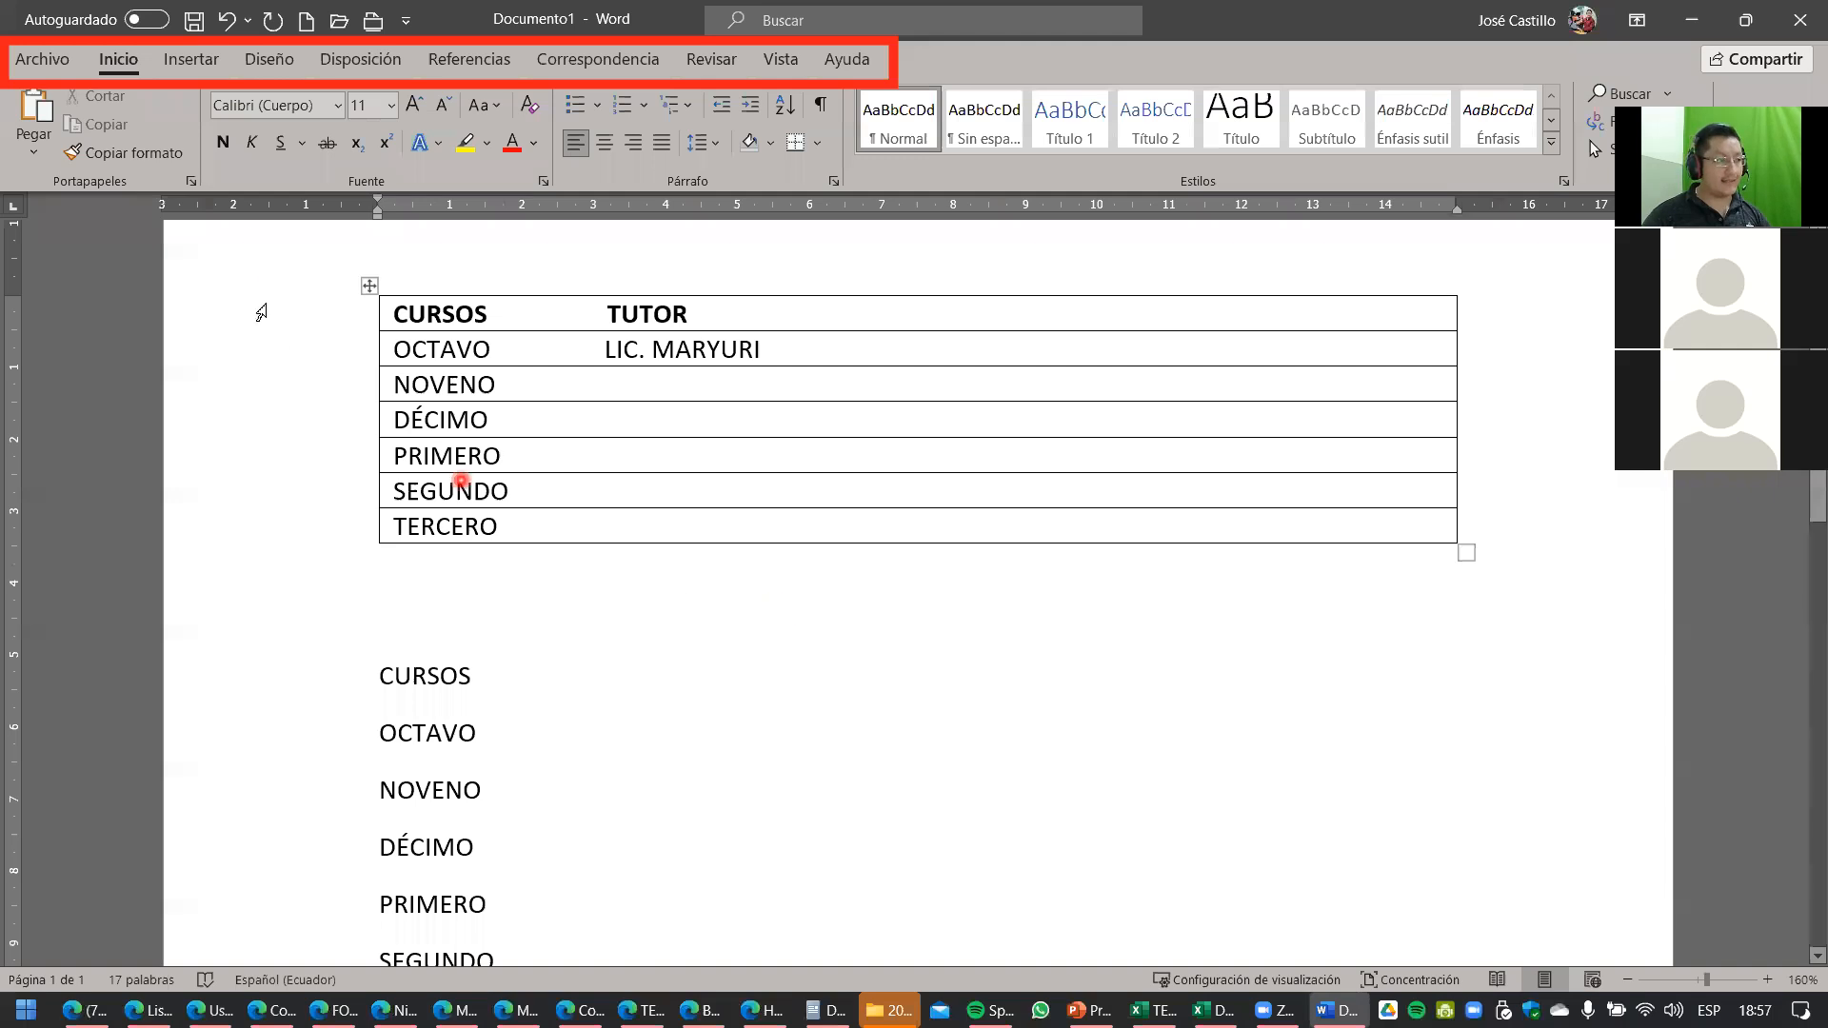
pyautogui.click(201, 63)
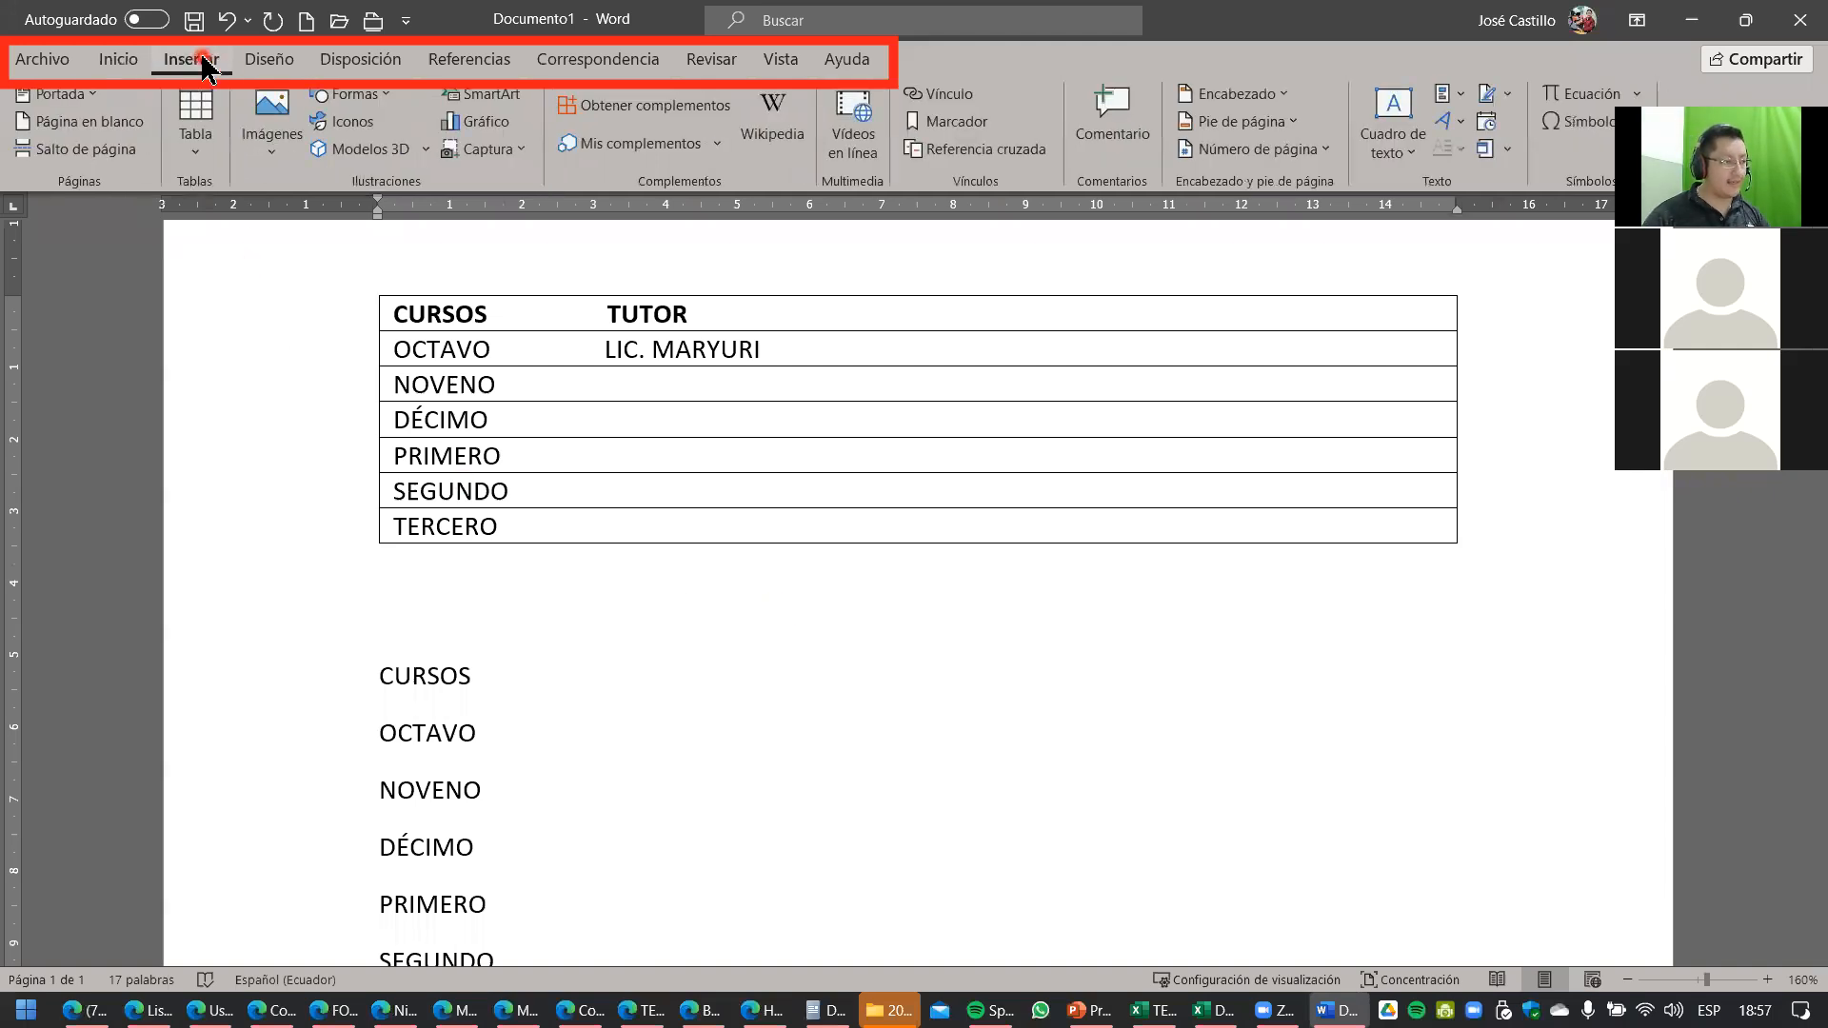
pyautogui.click(200, 152)
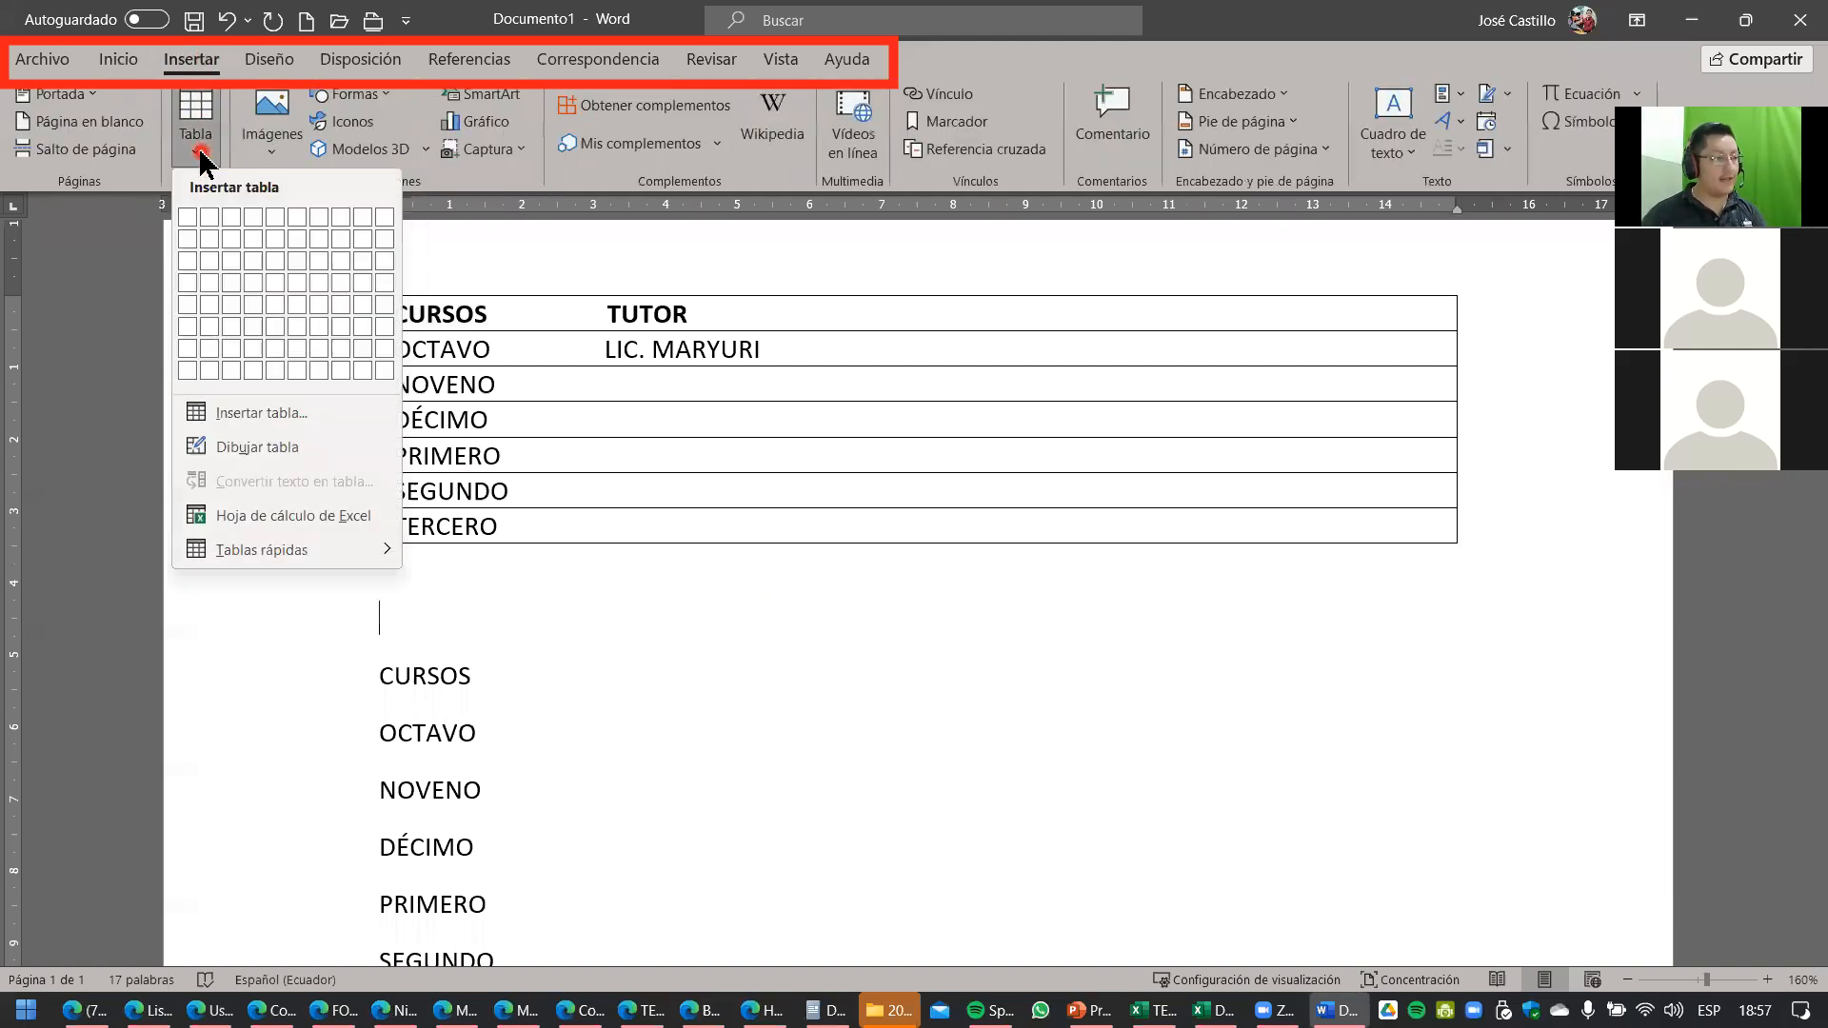
pyautogui.click(212, 349)
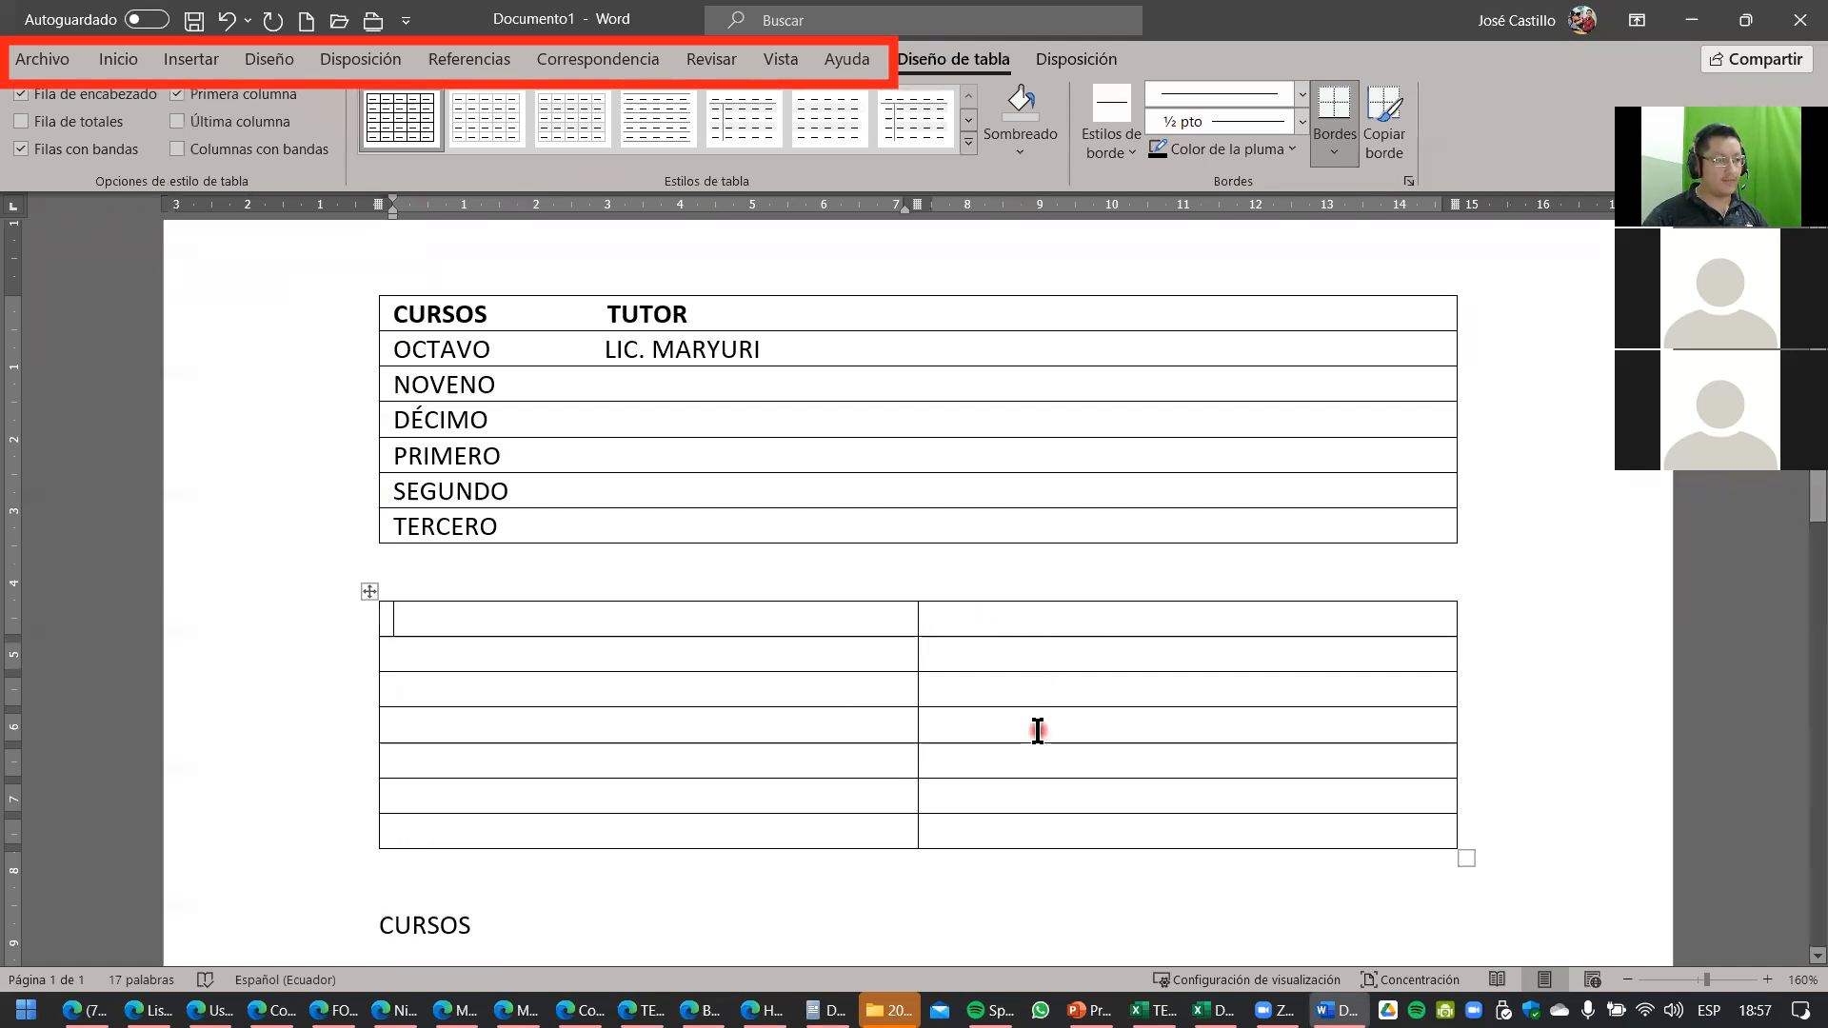
# Delete the word TUTOR from the CURSOS header row of the first table.
pyautogui.click(533, 312)
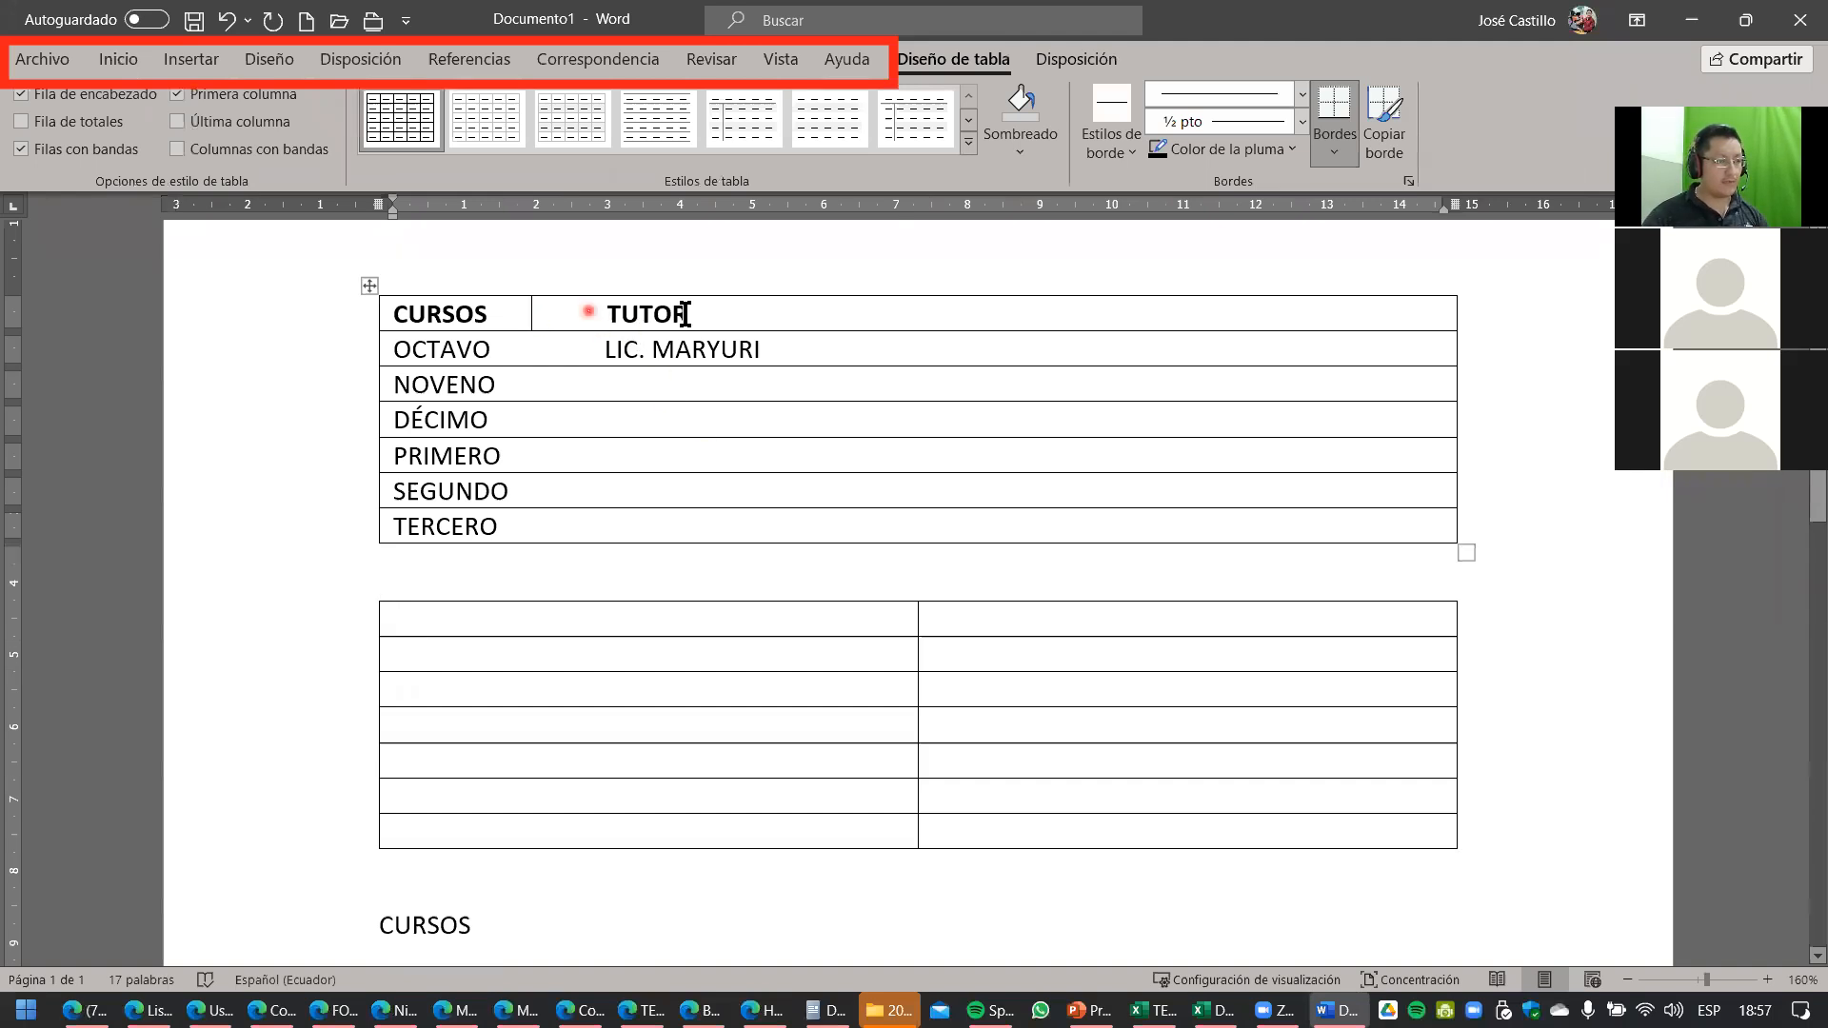
pyautogui.moveTo(534, 312); pyautogui.dragTo(717, 317)
pyautogui.doubleClick(641, 306)
pyautogui.tripleClick(642, 305)
pyautogui.click(642, 305)
pyautogui.doubleClick(637, 307)
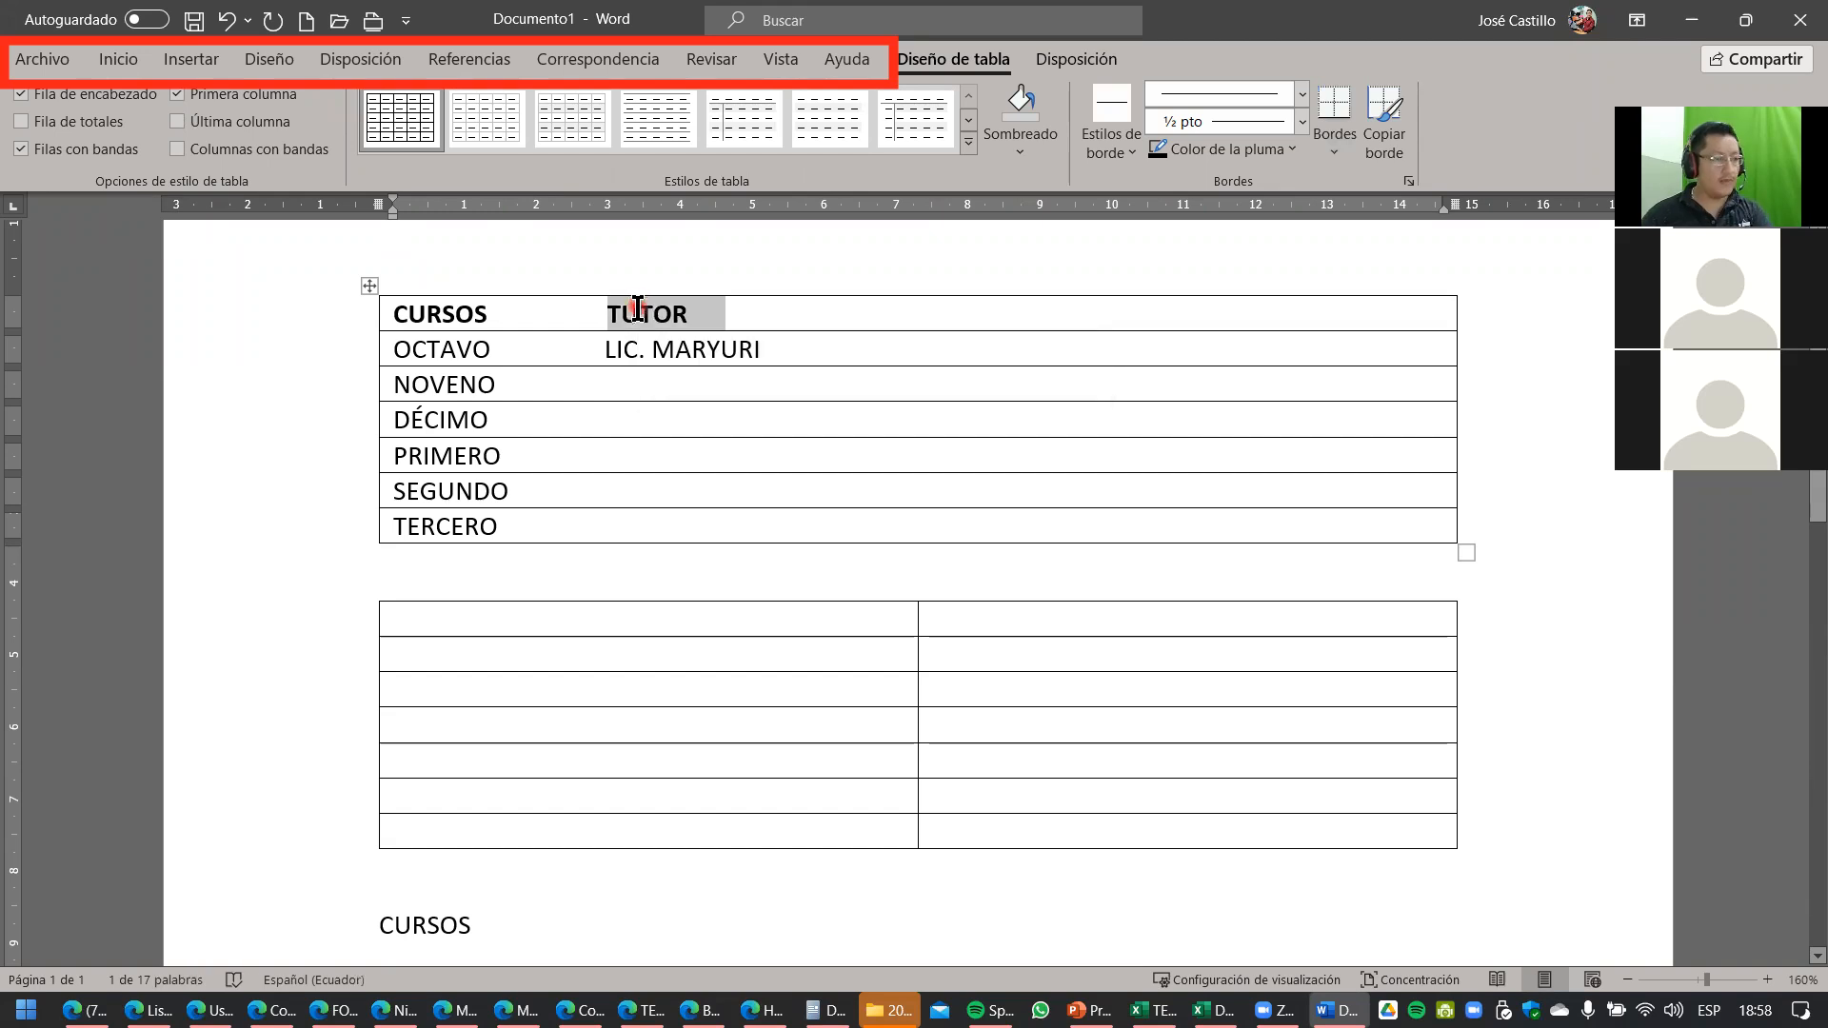
pyautogui.press('Delete')
# Delete the tutor's title and name from the OCTAVO row, together with the spacing after OCTAVO.
pyautogui.doubleClick(636, 353)
pyautogui.doubleClick(688, 351)
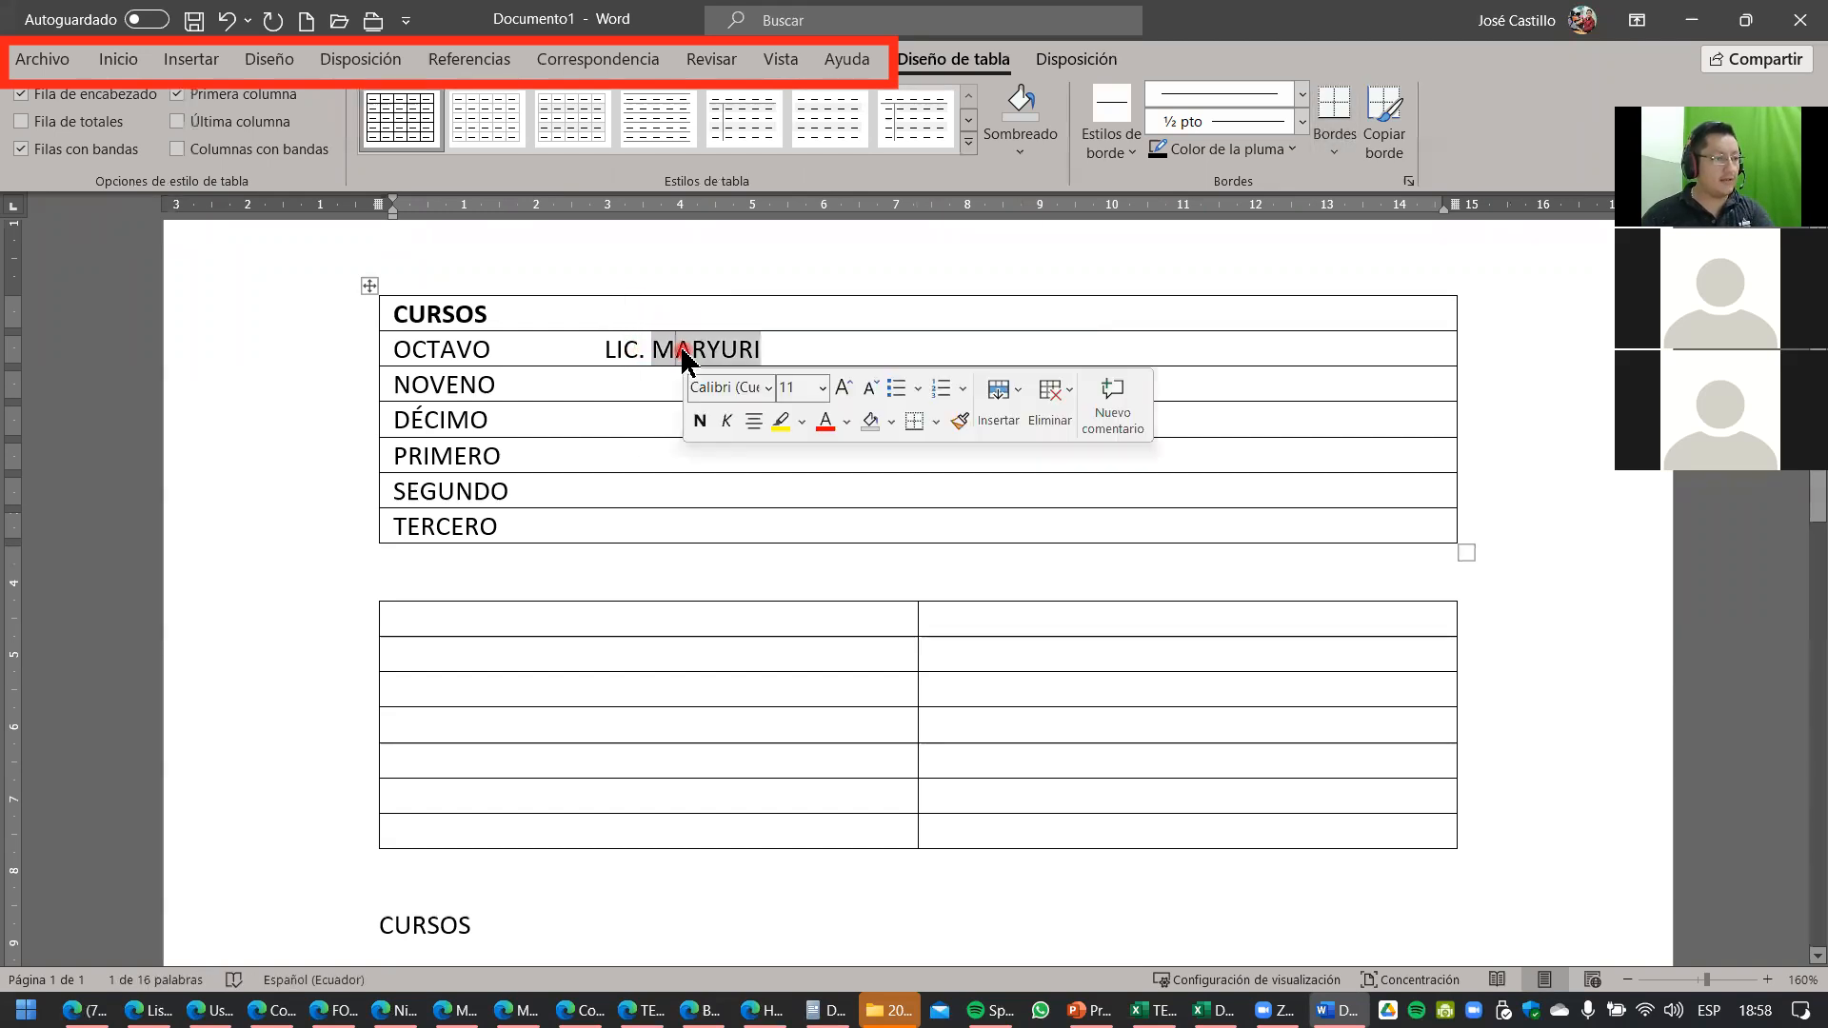
pyautogui.press('Delete')
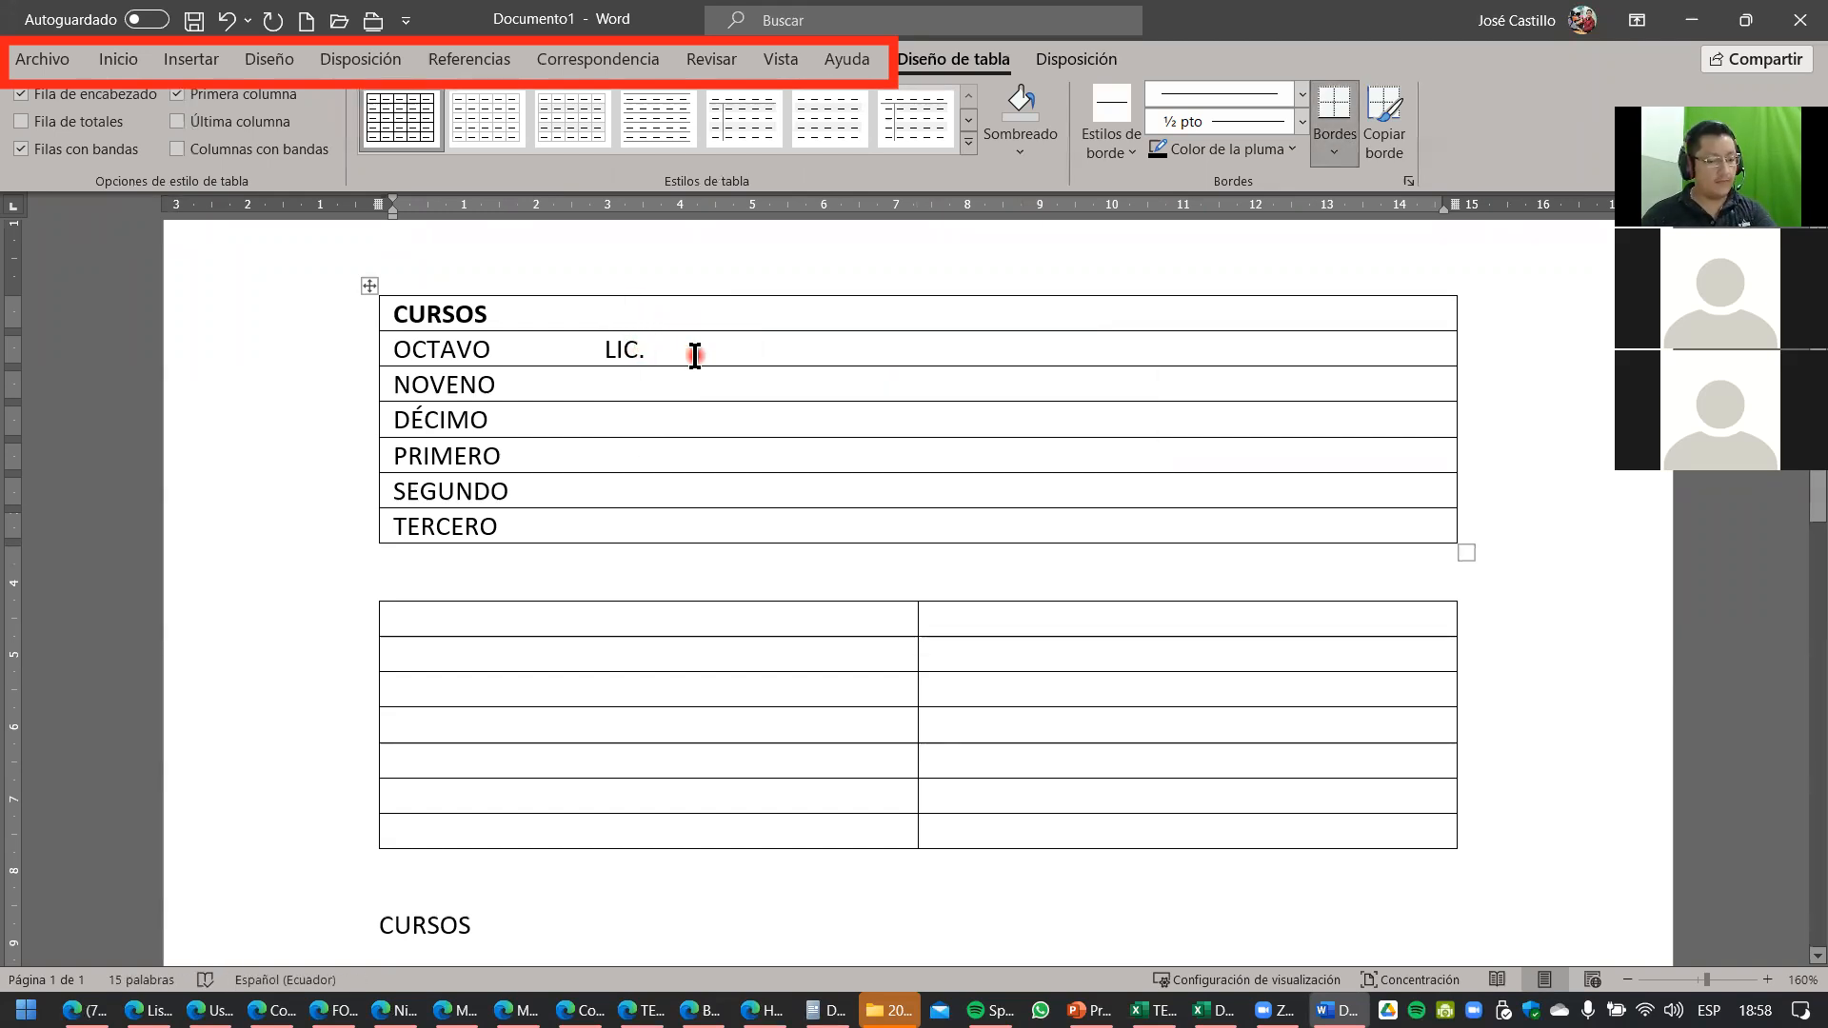
pyautogui.press('BackSpace')
pyautogui.press('BackSpace')
pyautogui.press('BackSpace')
pyautogui.press('BackSpace')
pyautogui.press('BackSpace')
pyautogui.press('BackSpace')
pyautogui.press('BackSpace')
pyautogui.press('BackSpace')
pyautogui.press('BackSpace')
pyautogui.press('BackSpace')
pyautogui.press('BackSpace')
pyautogui.press('BackSpace')
pyautogui.press('BackSpace')
pyautogui.press('BackSpace')
pyautogui.press('BackSpace')
pyautogui.press('BackSpace')
pyautogui.press('BackSpace')
pyautogui.press('BackSpace')
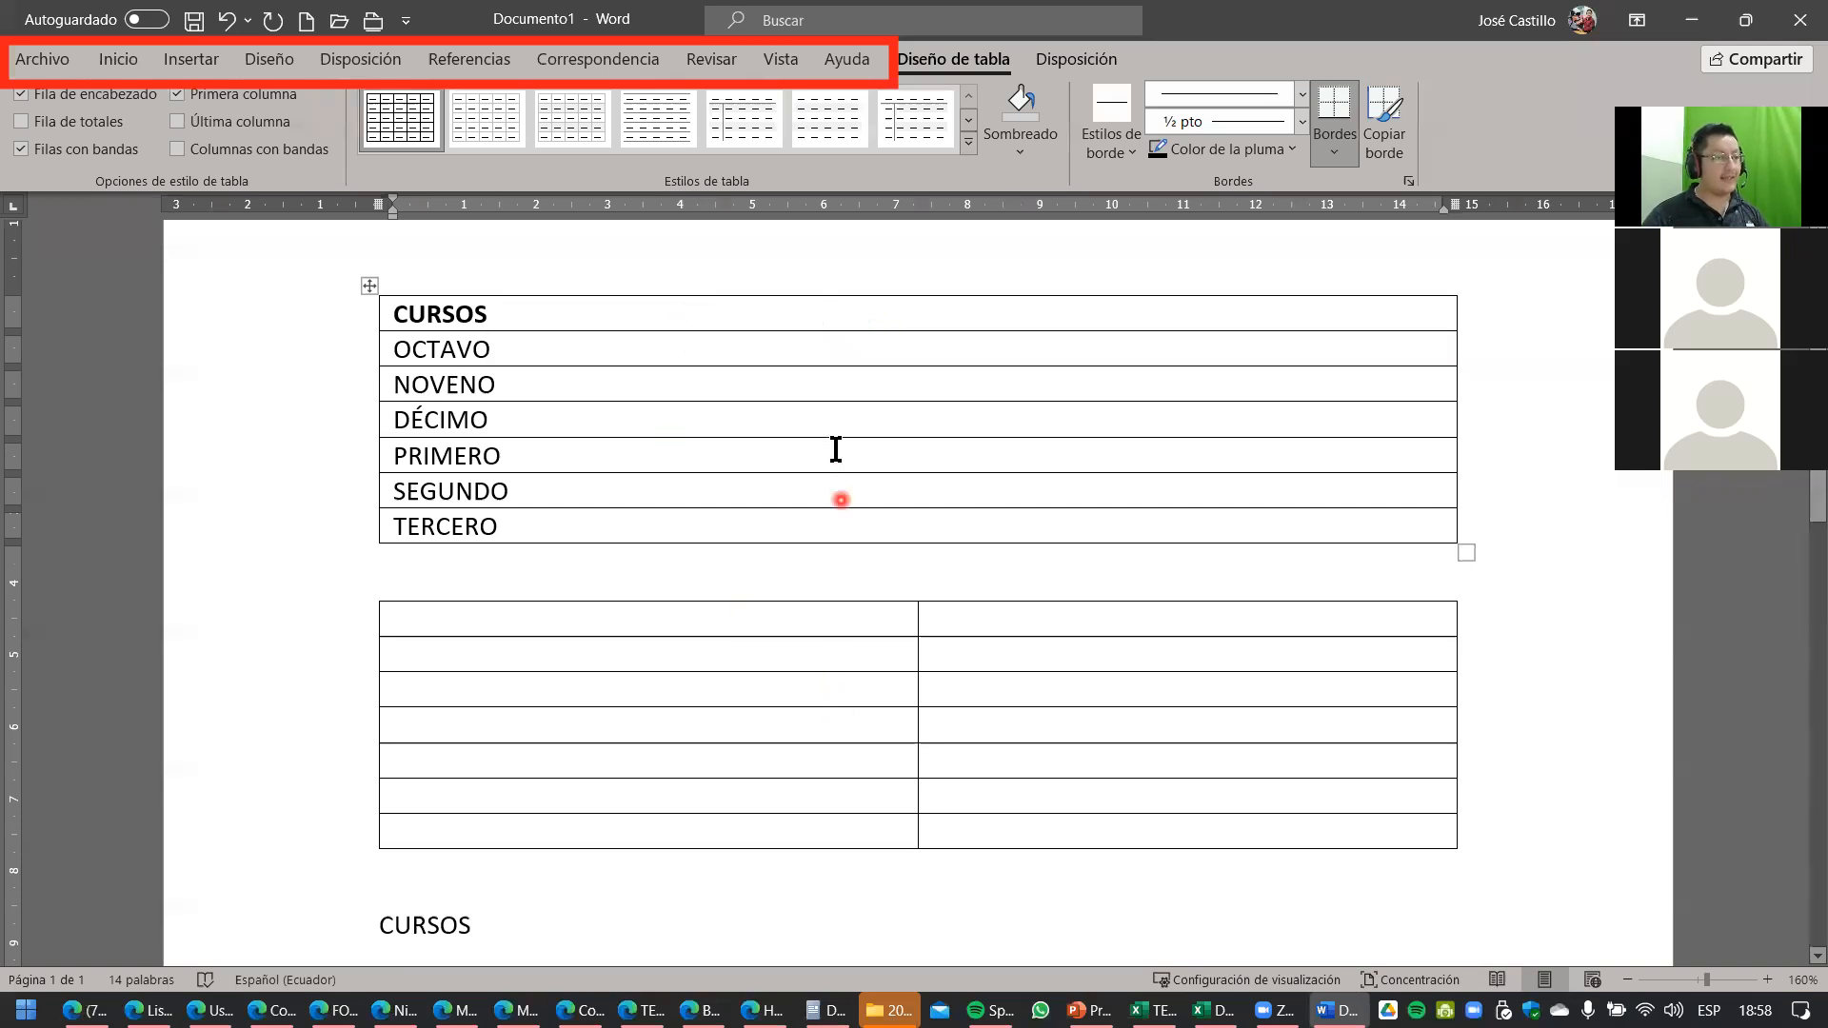
# Add a new column to the right of the CURSOS column in the first table.
pyautogui.click(955, 317)
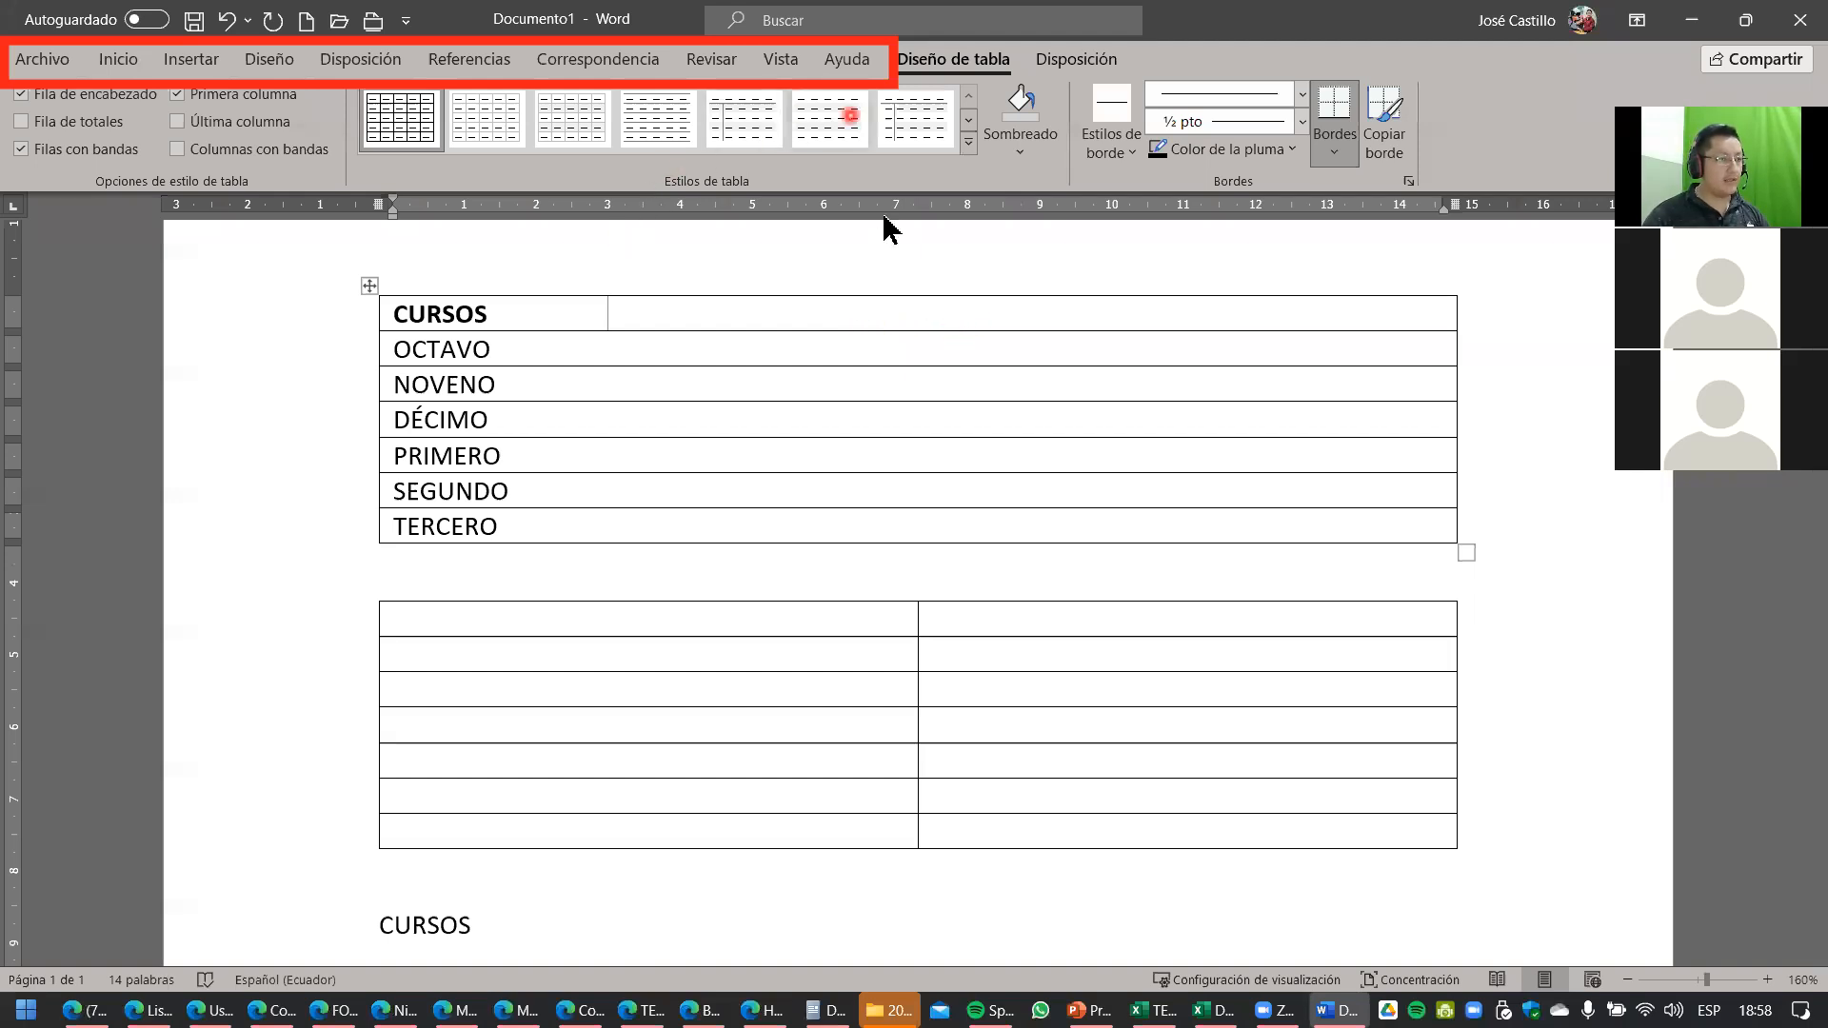
pyautogui.click(768, 385)
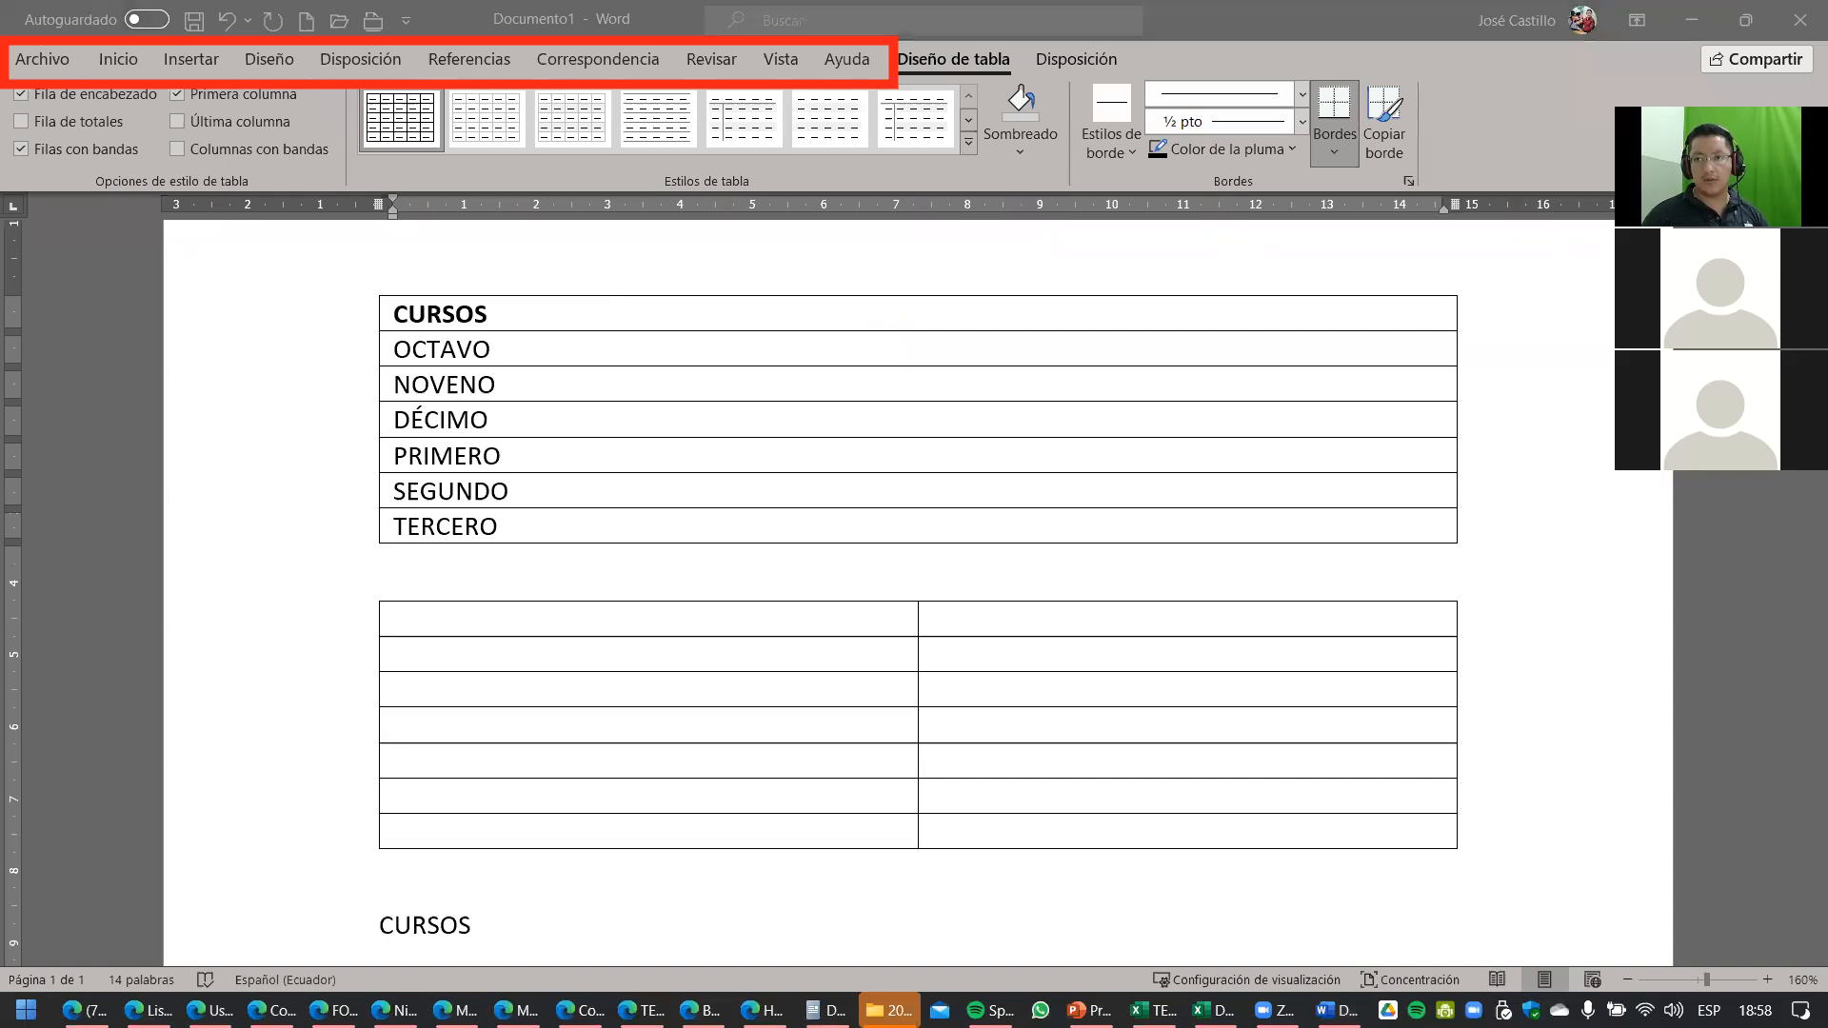
pyautogui.moveTo(878, 38)
pyautogui.mouseDown()
pyautogui.moveTo(943, 78)
pyautogui.moveTo(1141, 80)
pyautogui.mouseUp()
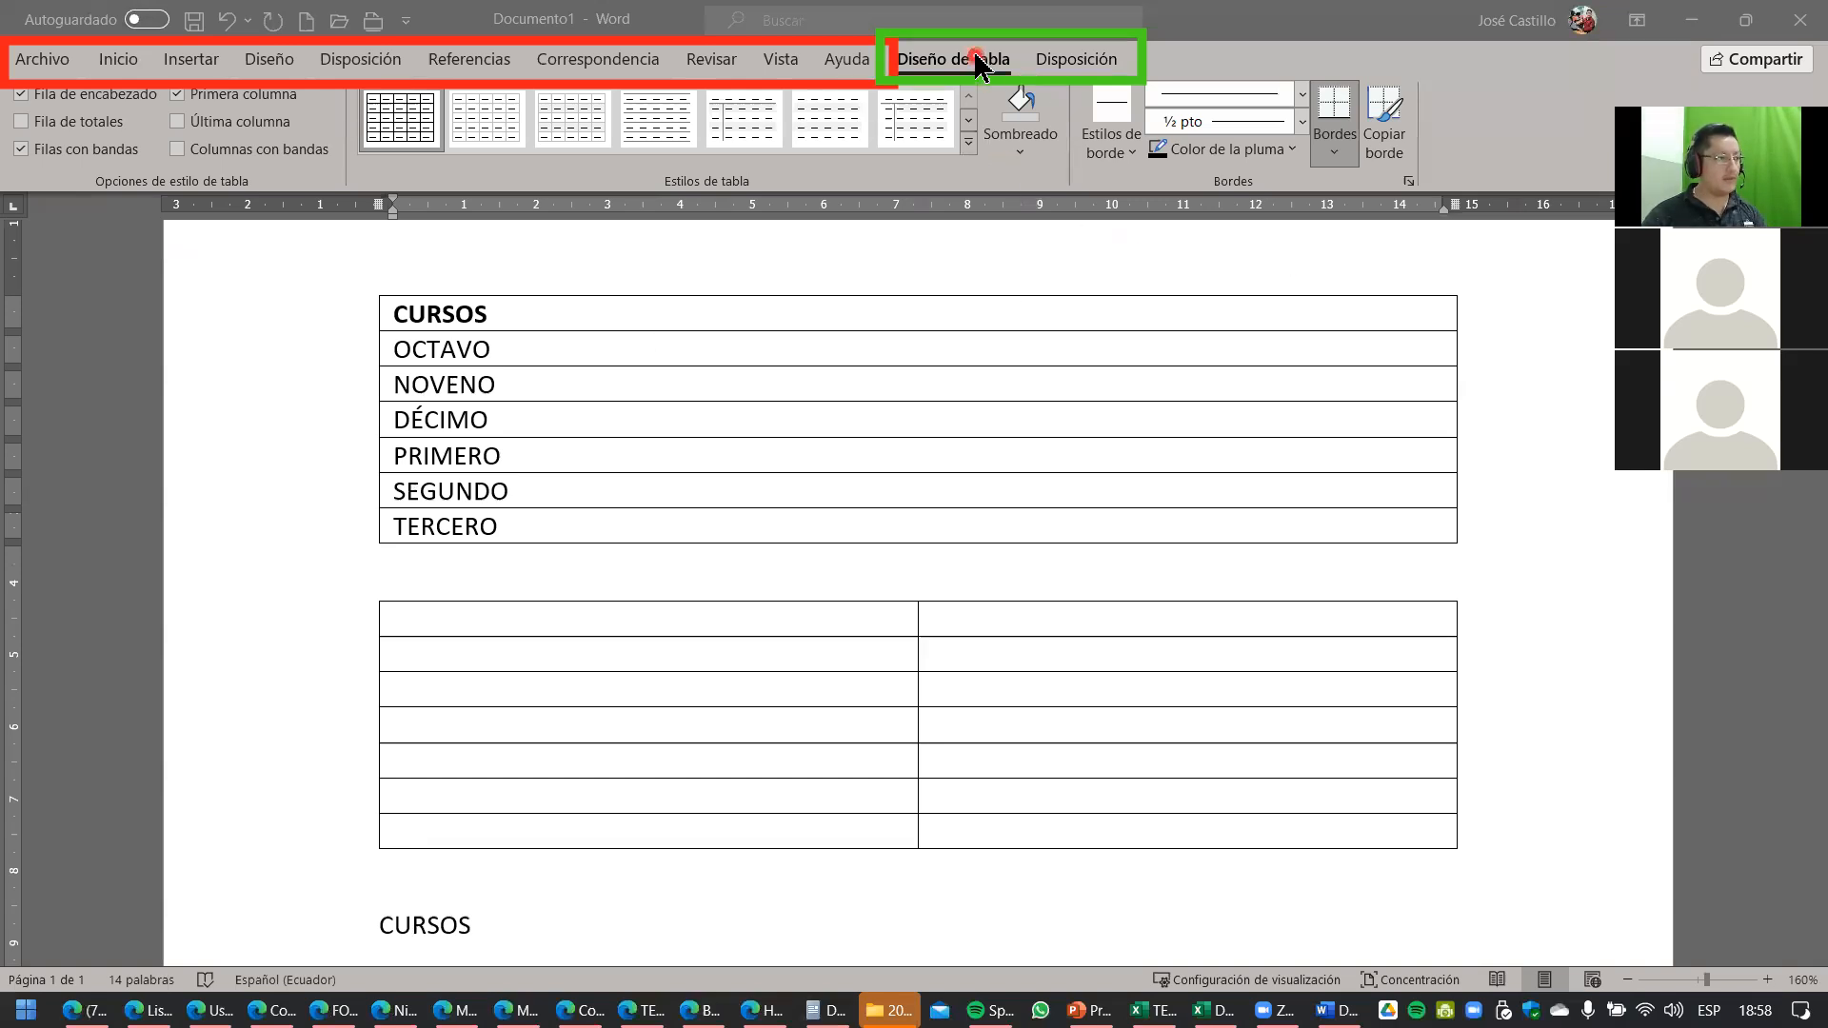
pyautogui.click(1088, 61)
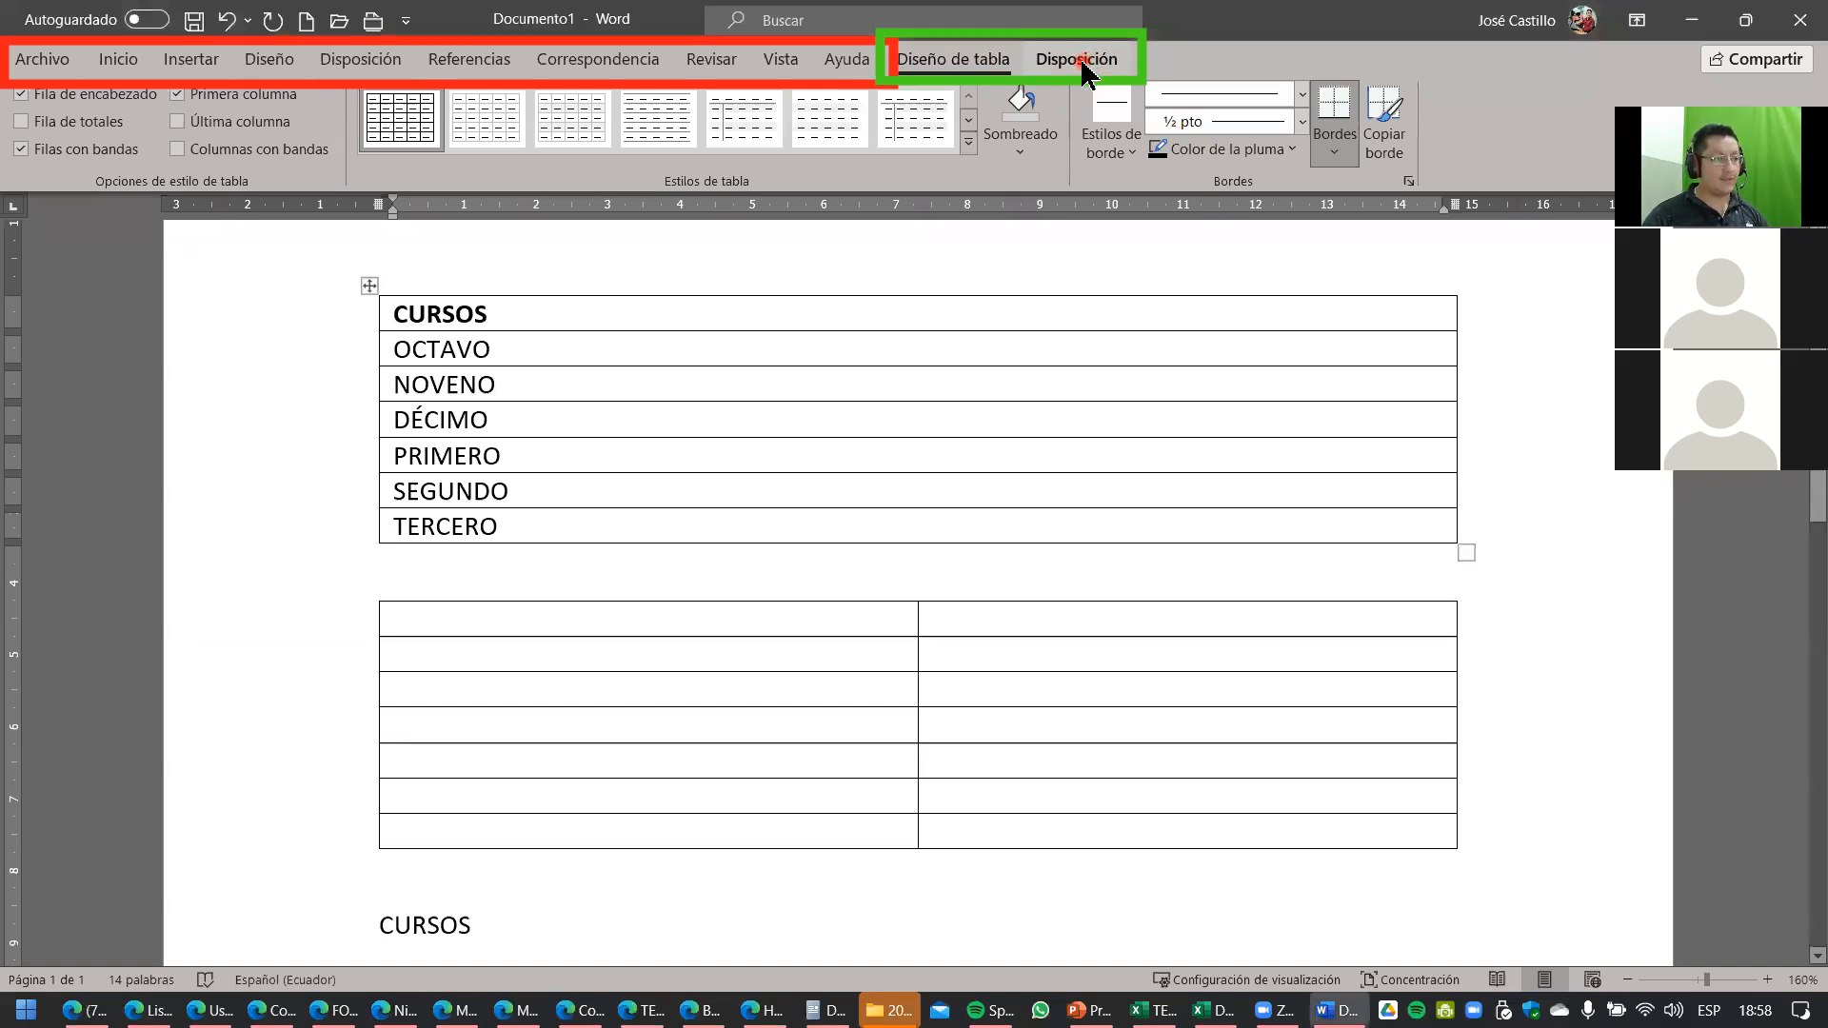
pyautogui.click(1082, 65)
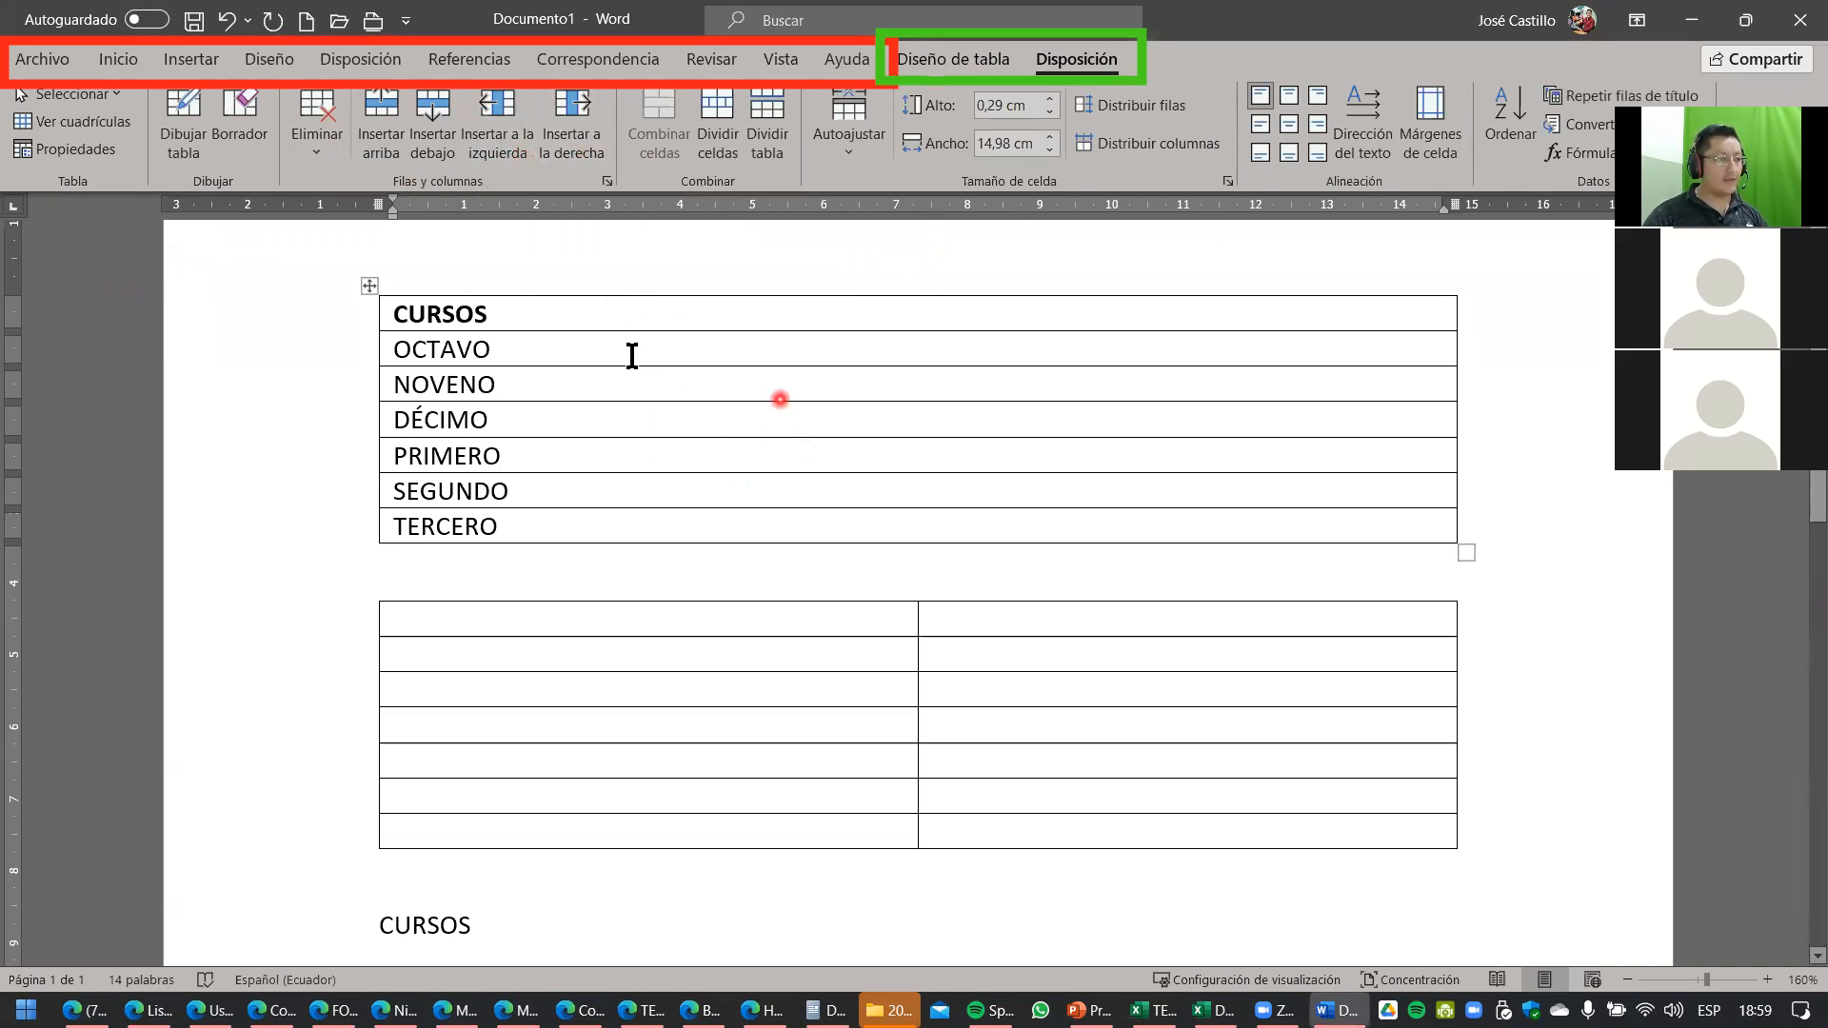
pyautogui.click(575, 142)
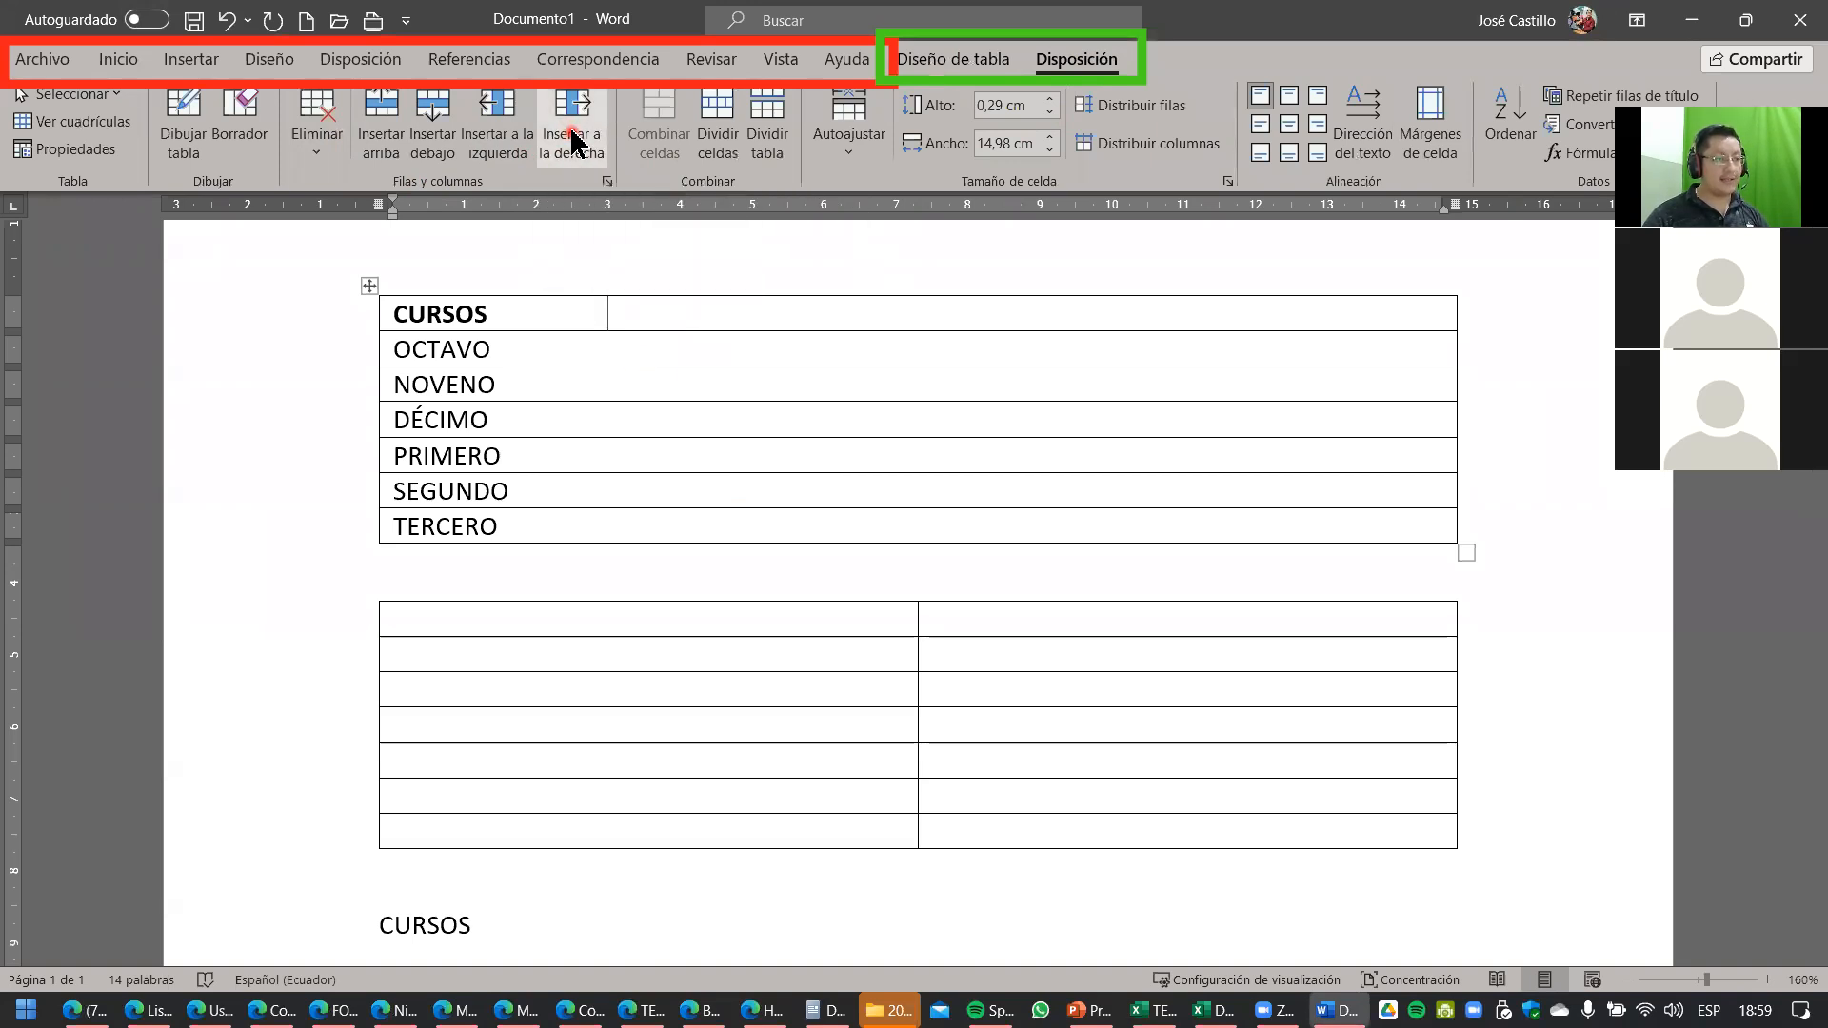
pyautogui.click(1016, 360)
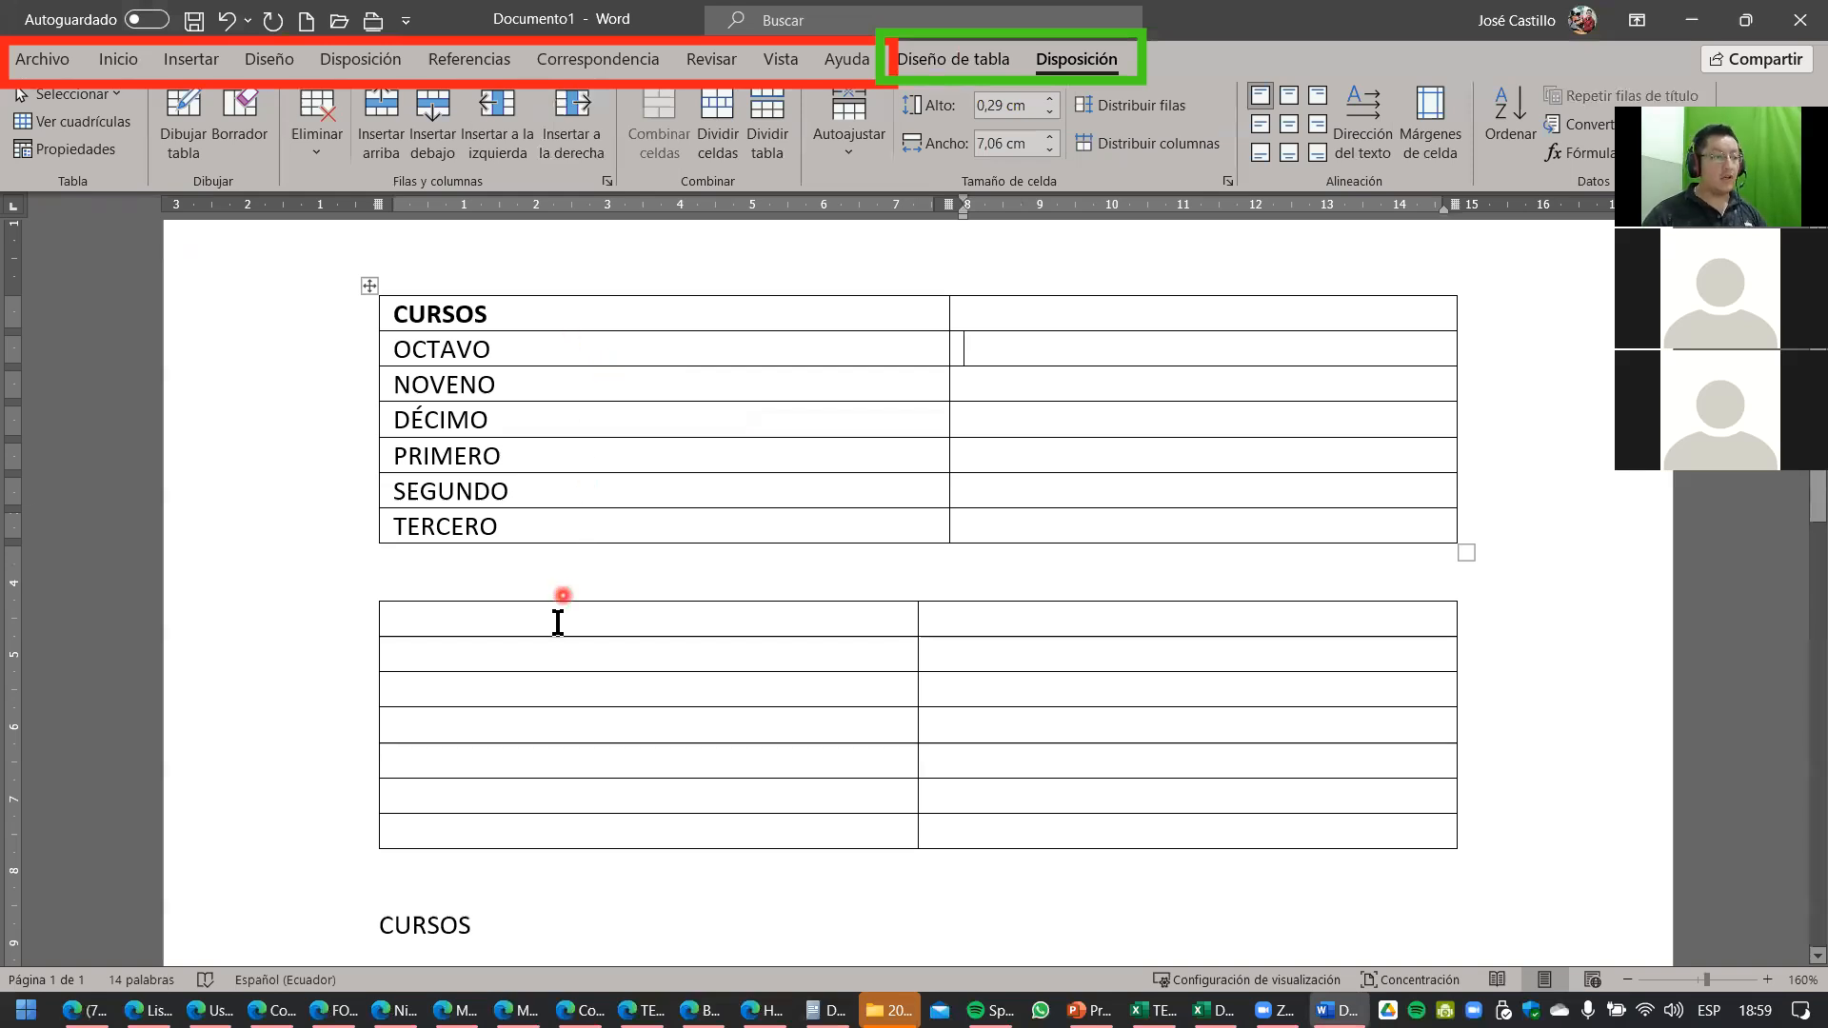
# Enter the heading TUTOR in the header cell of the first table's new column.
pyautogui.click(526, 617)
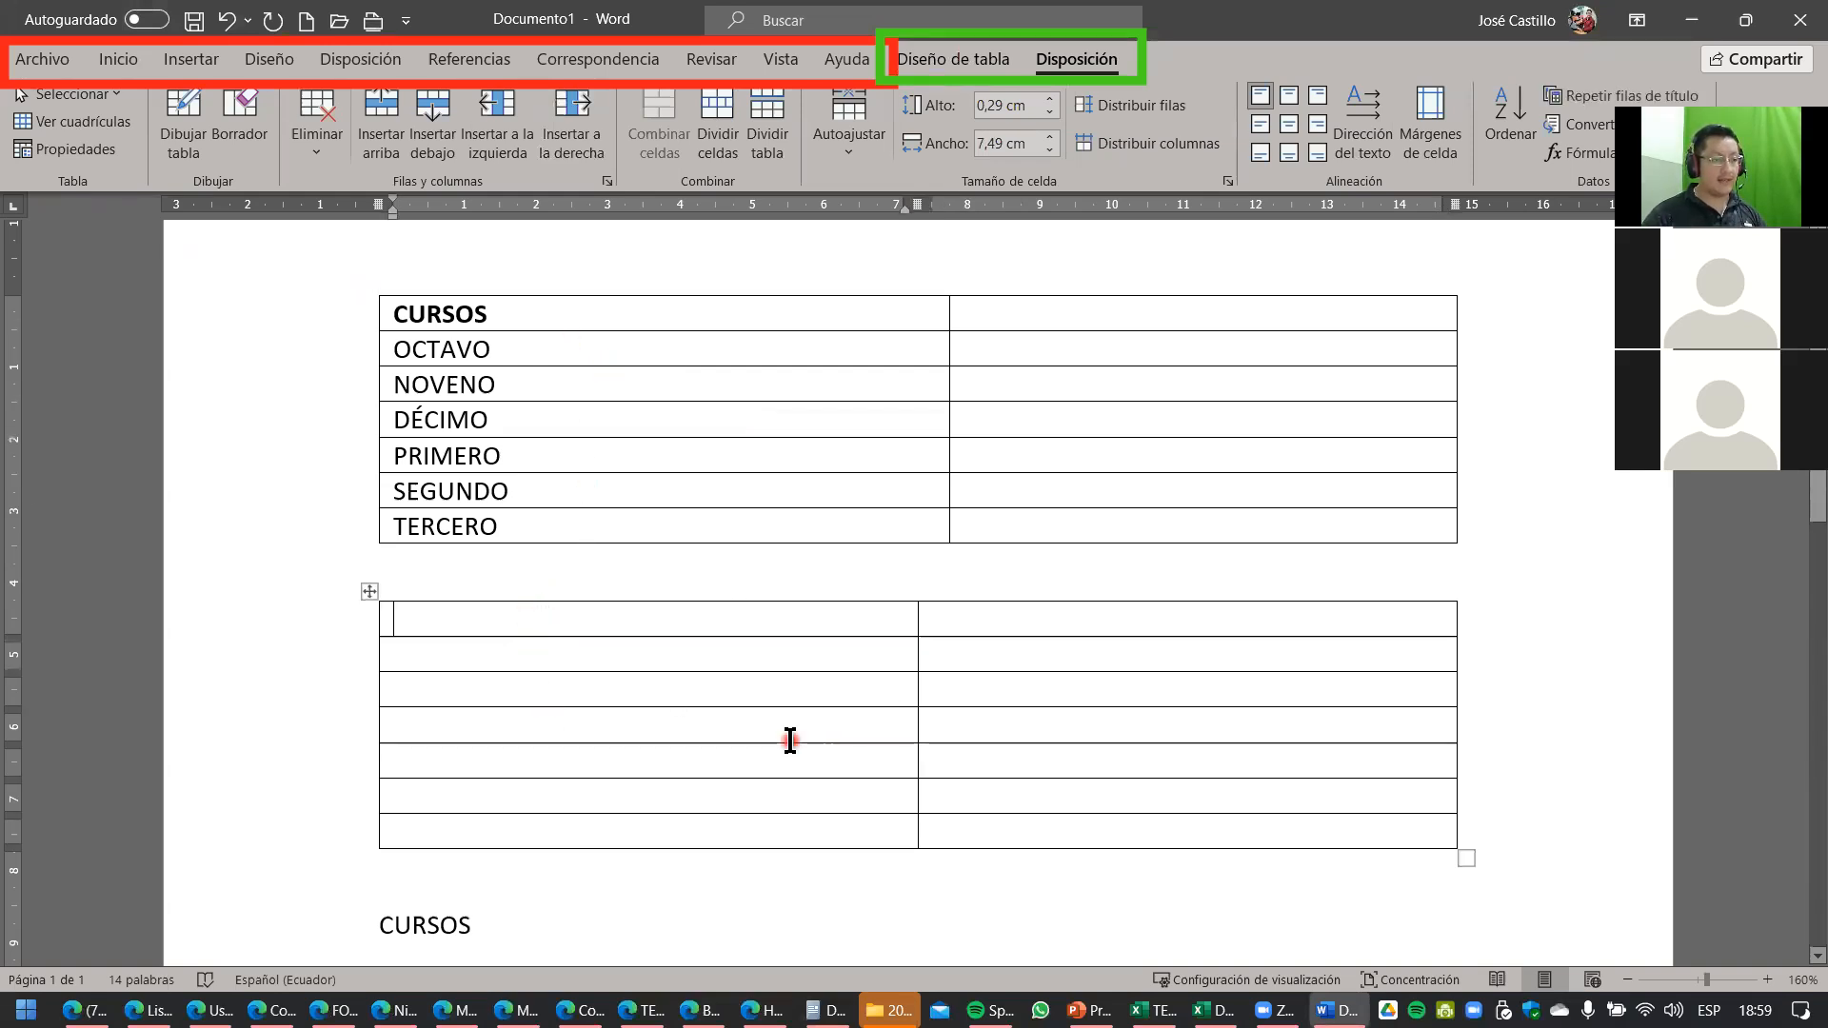
pyautogui.click(1050, 328)
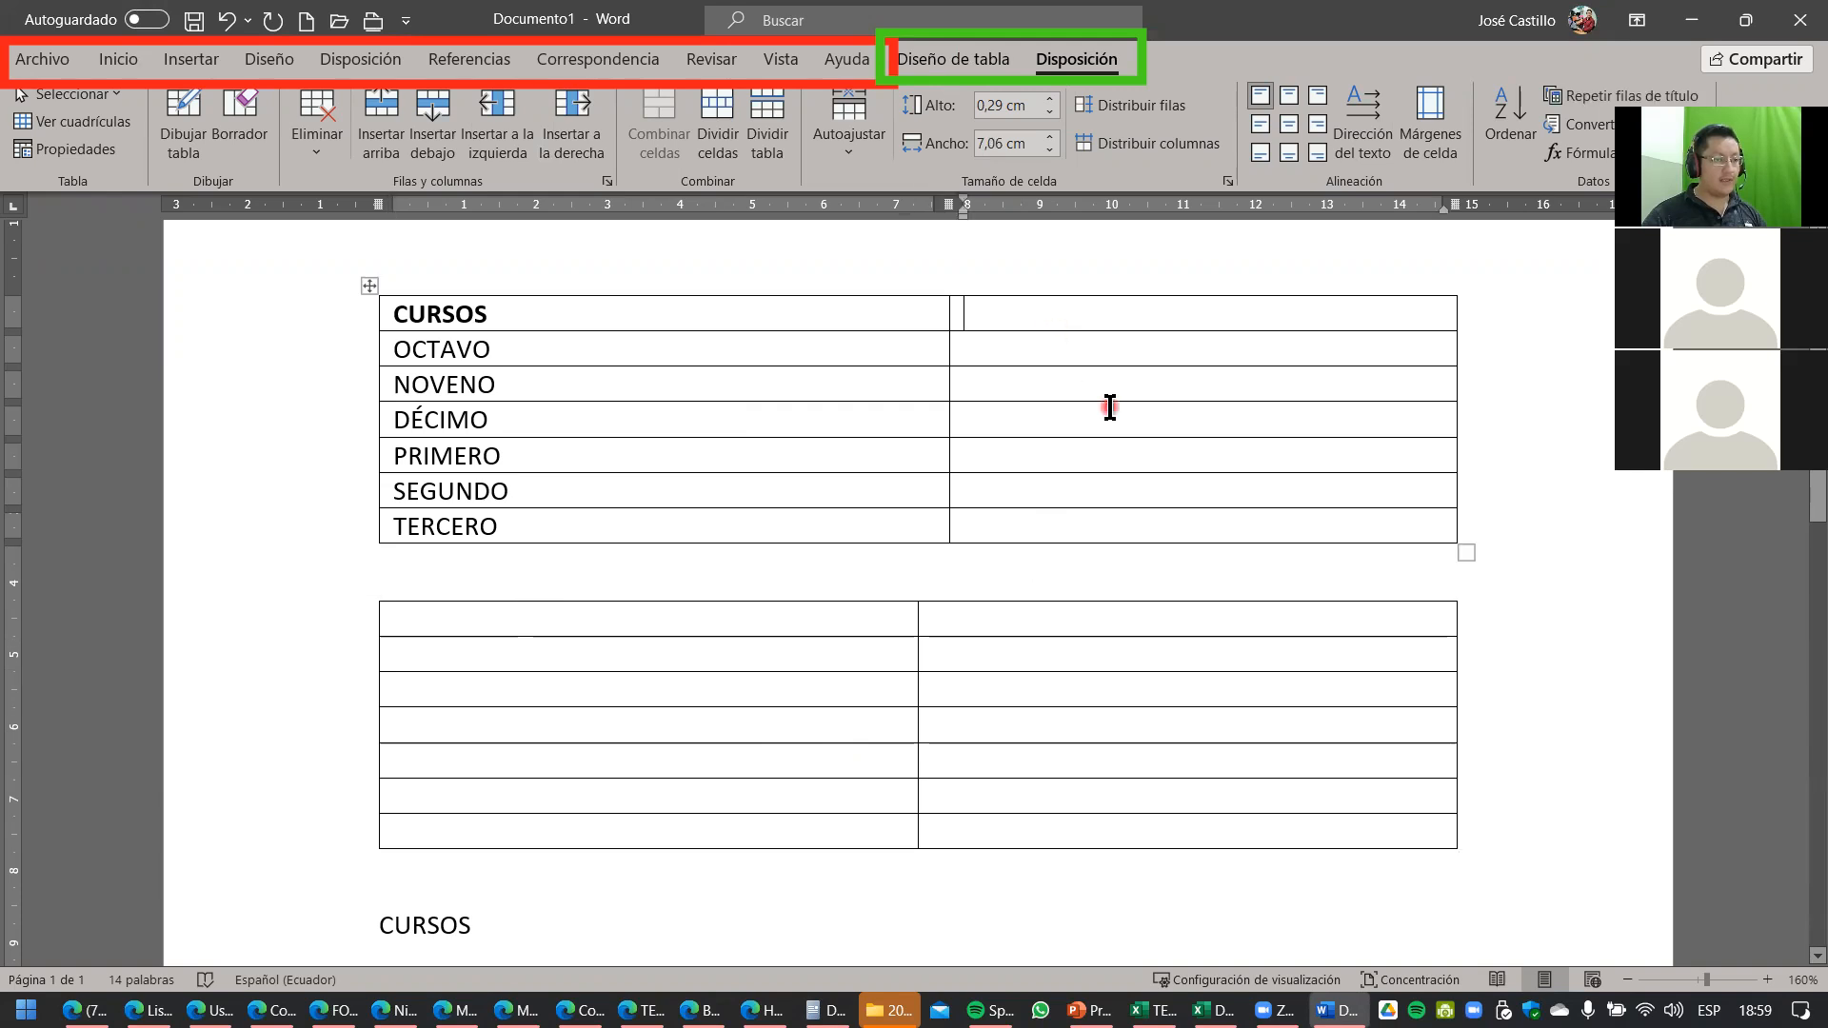
pyautogui.write('TUTOR')
pyautogui.press('Down')
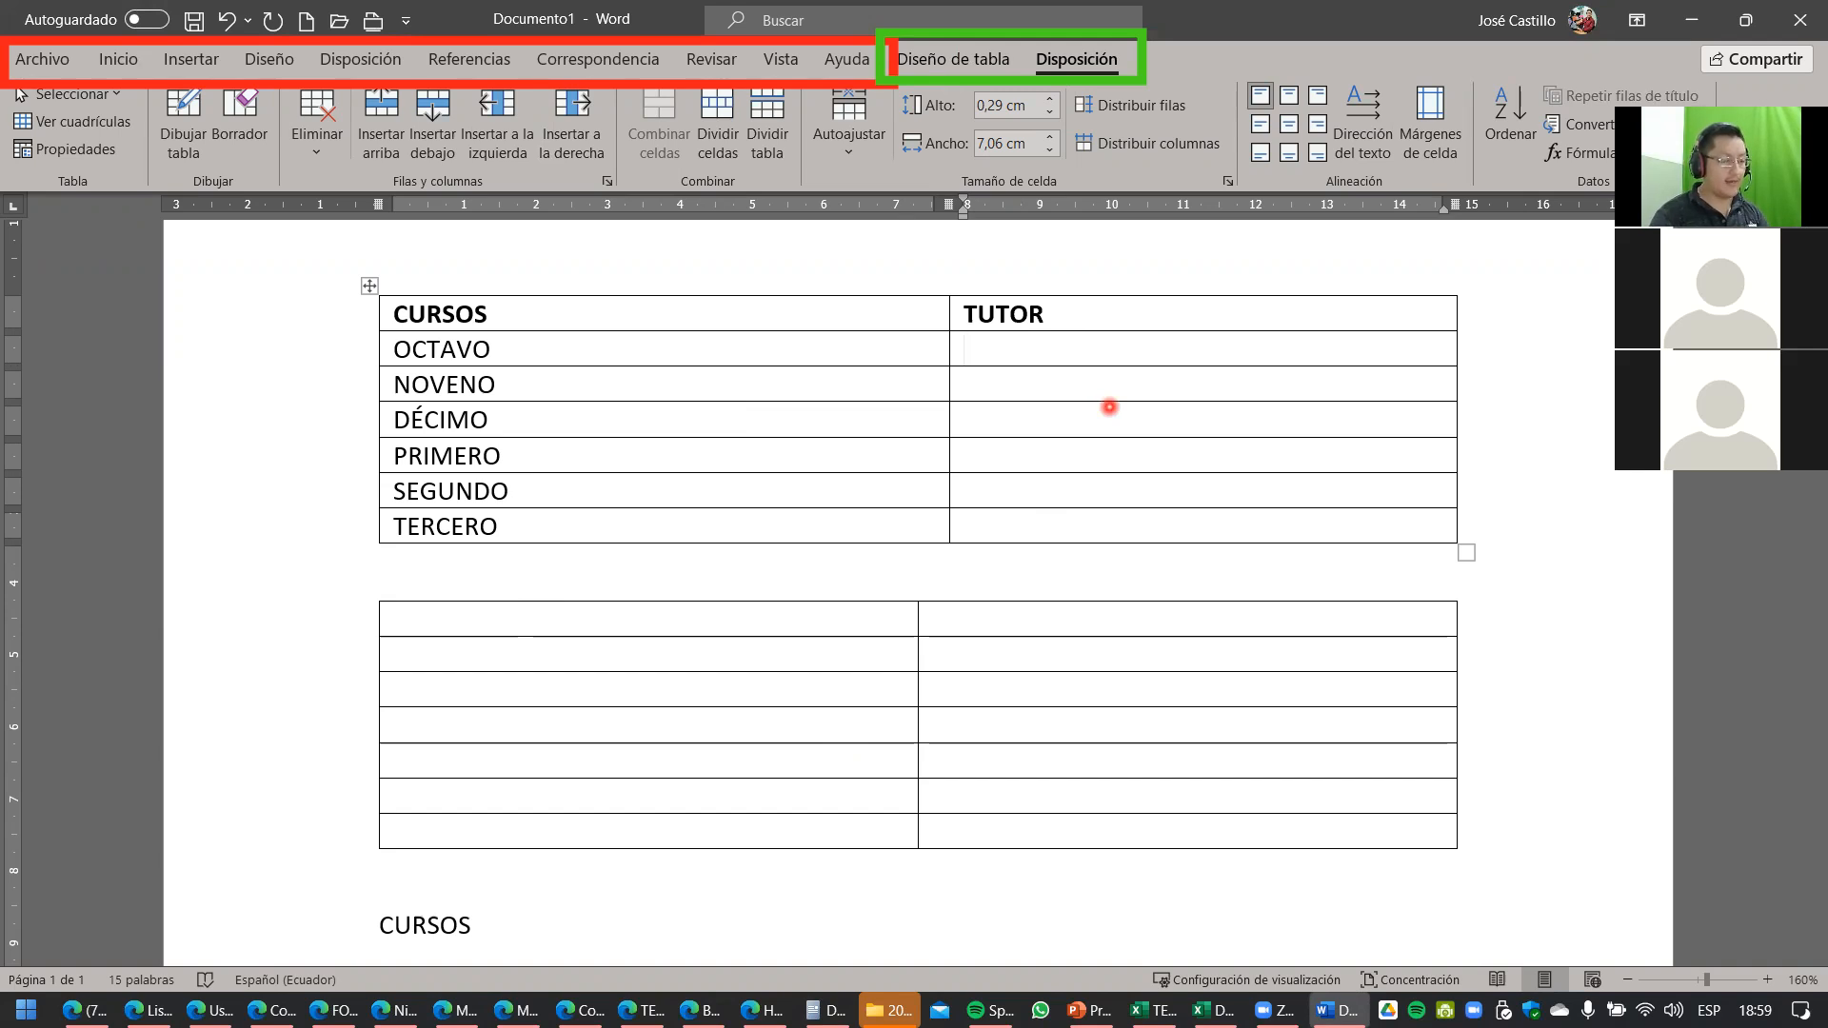
# Fill the TUTOR column from OCTAVO to TERCERO with the name of each course's tutor.
pyautogui.write('MARYURI')
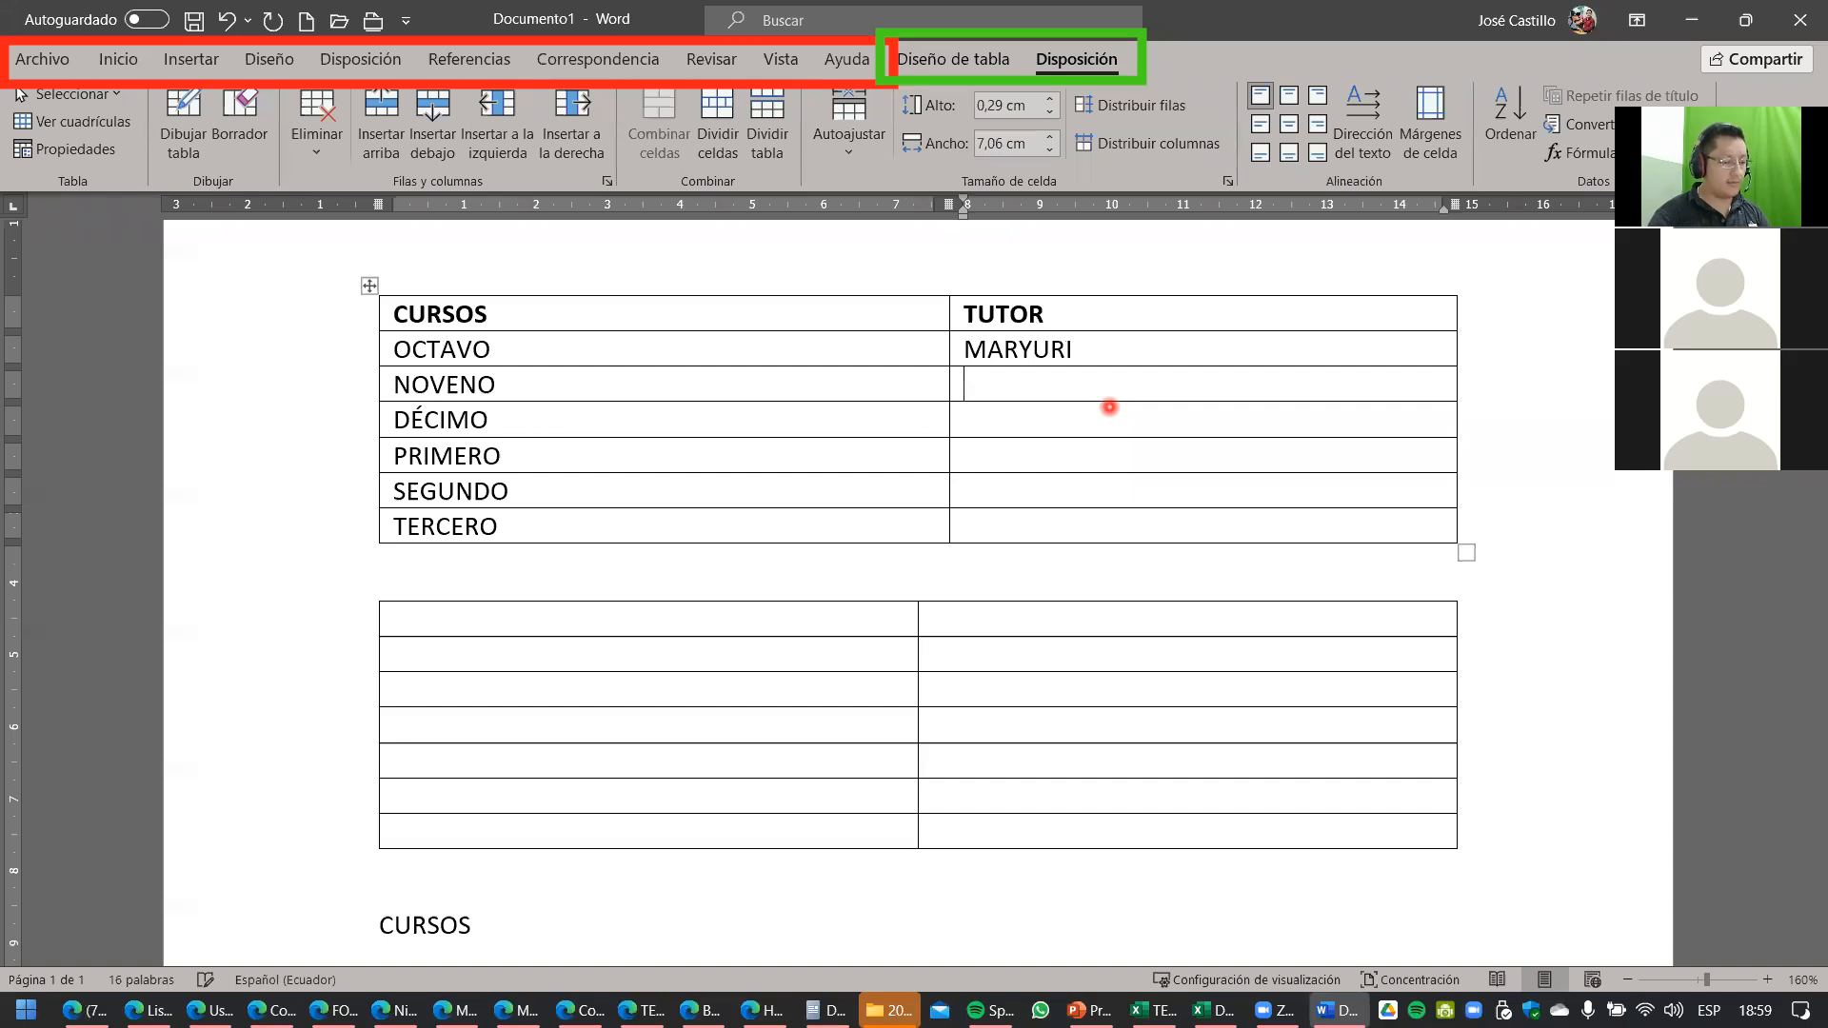
pyautogui.write('MARU')
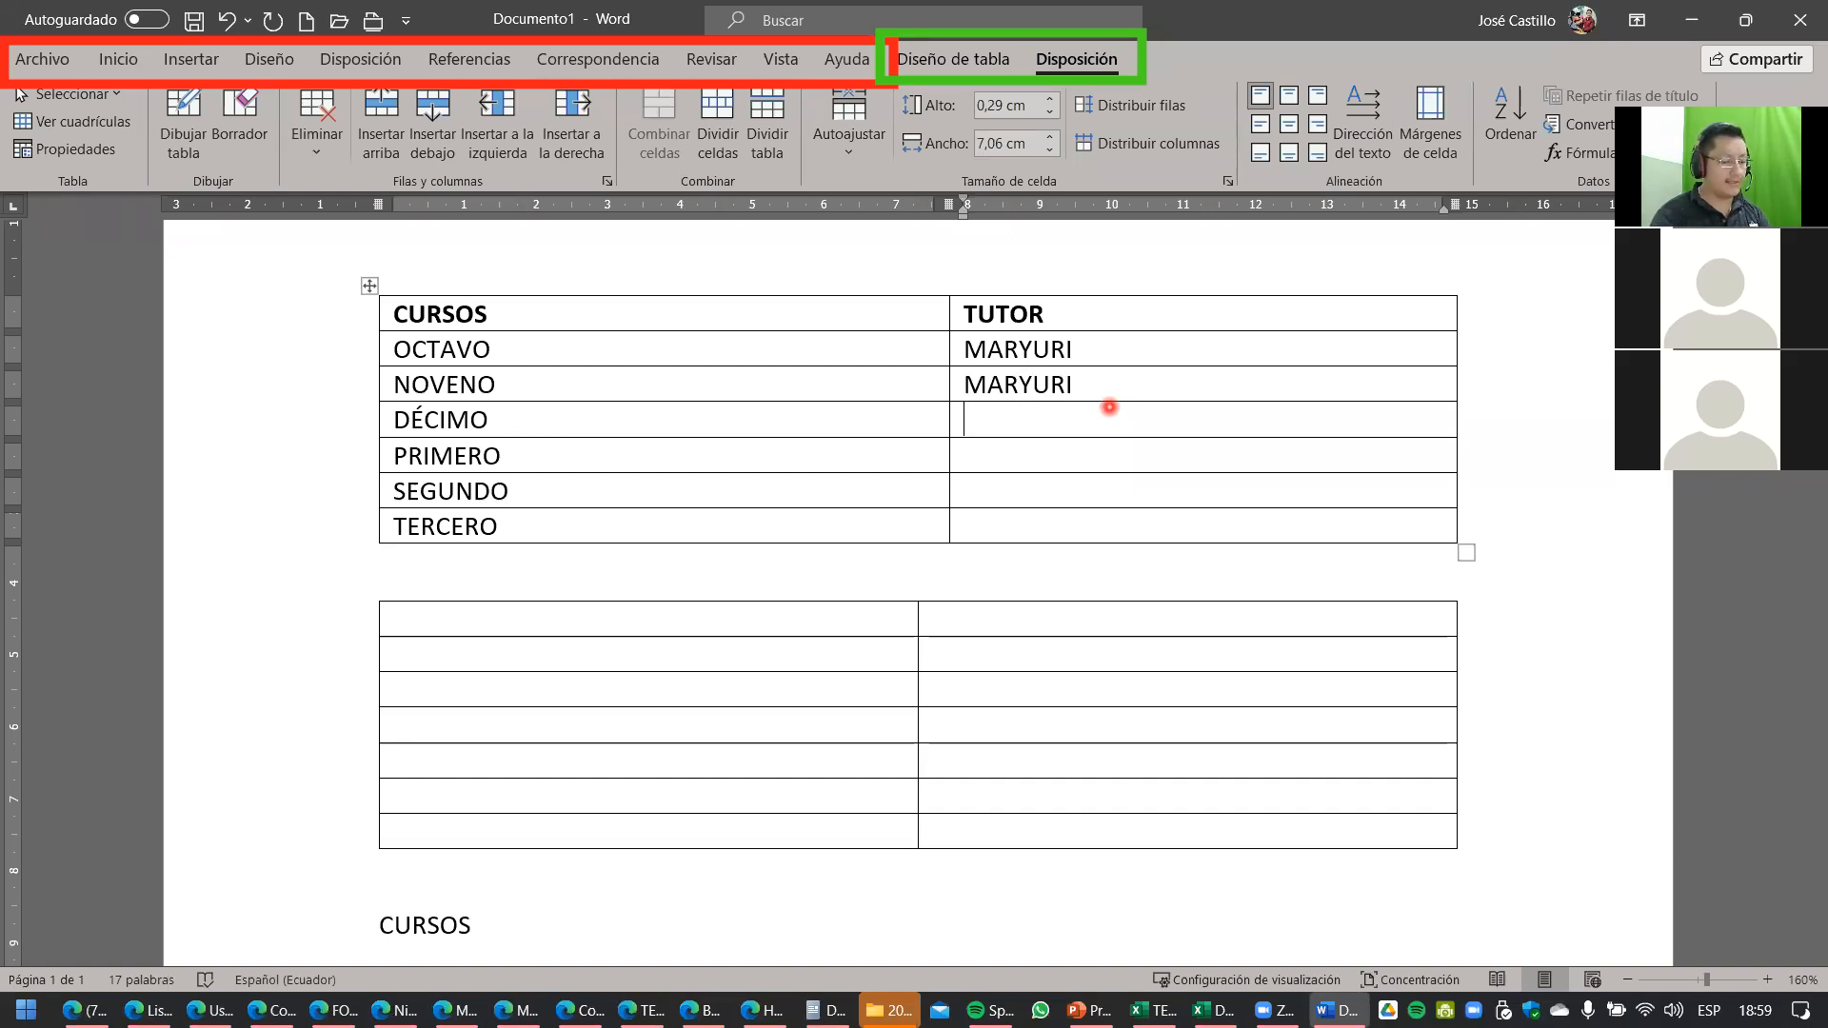
pyautogui.write('GR')
pyautogui.write('PIVAQUE')
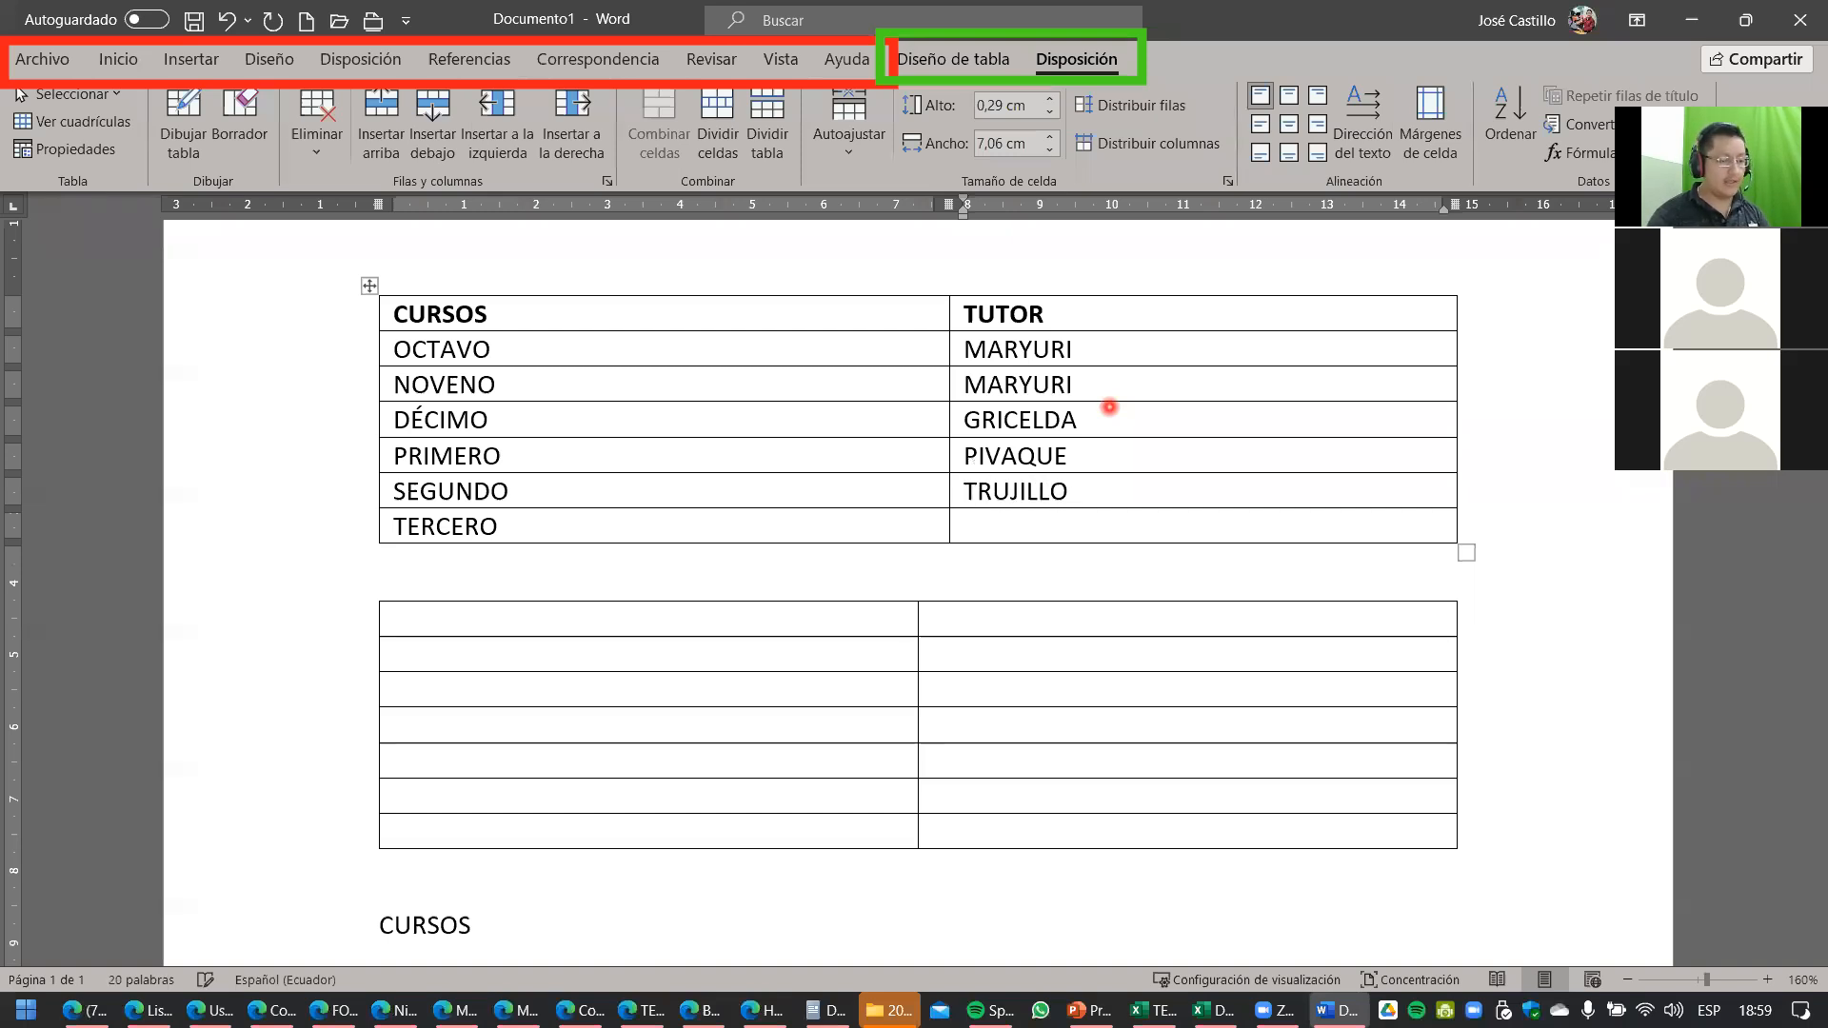
pyautogui.write('CASTILLO')
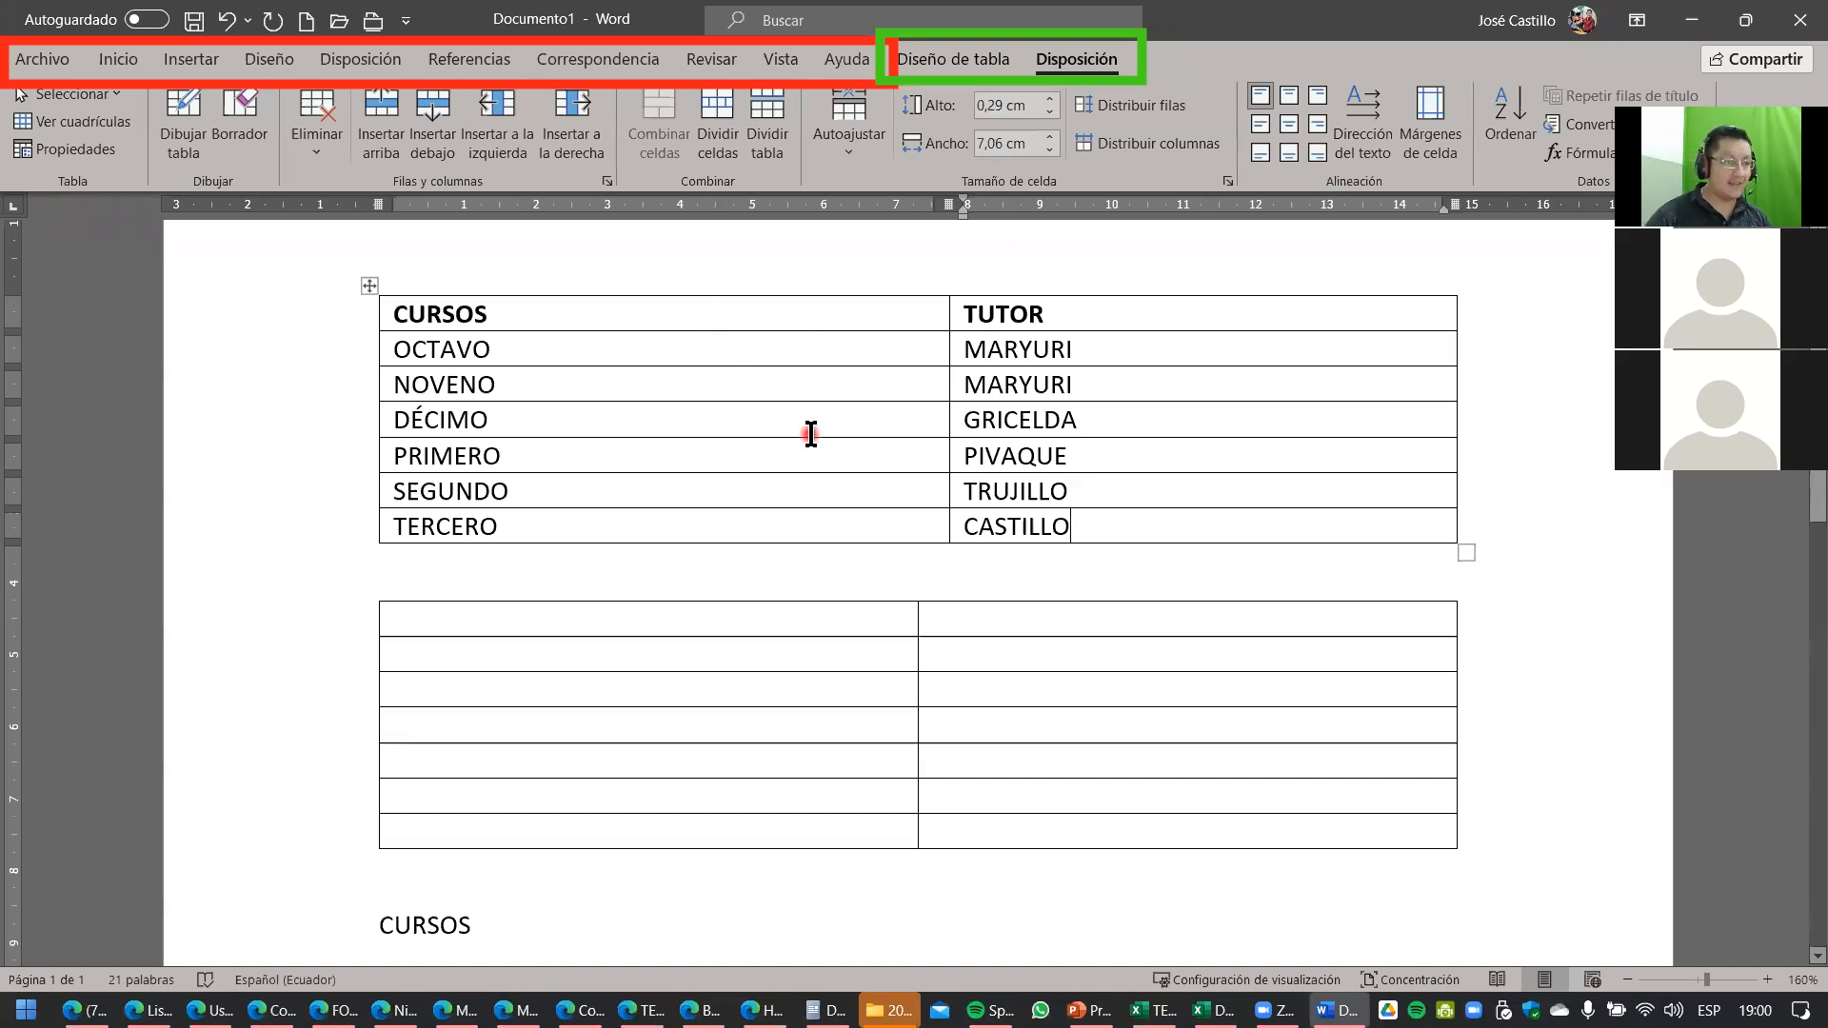
pyautogui.click(773, 318)
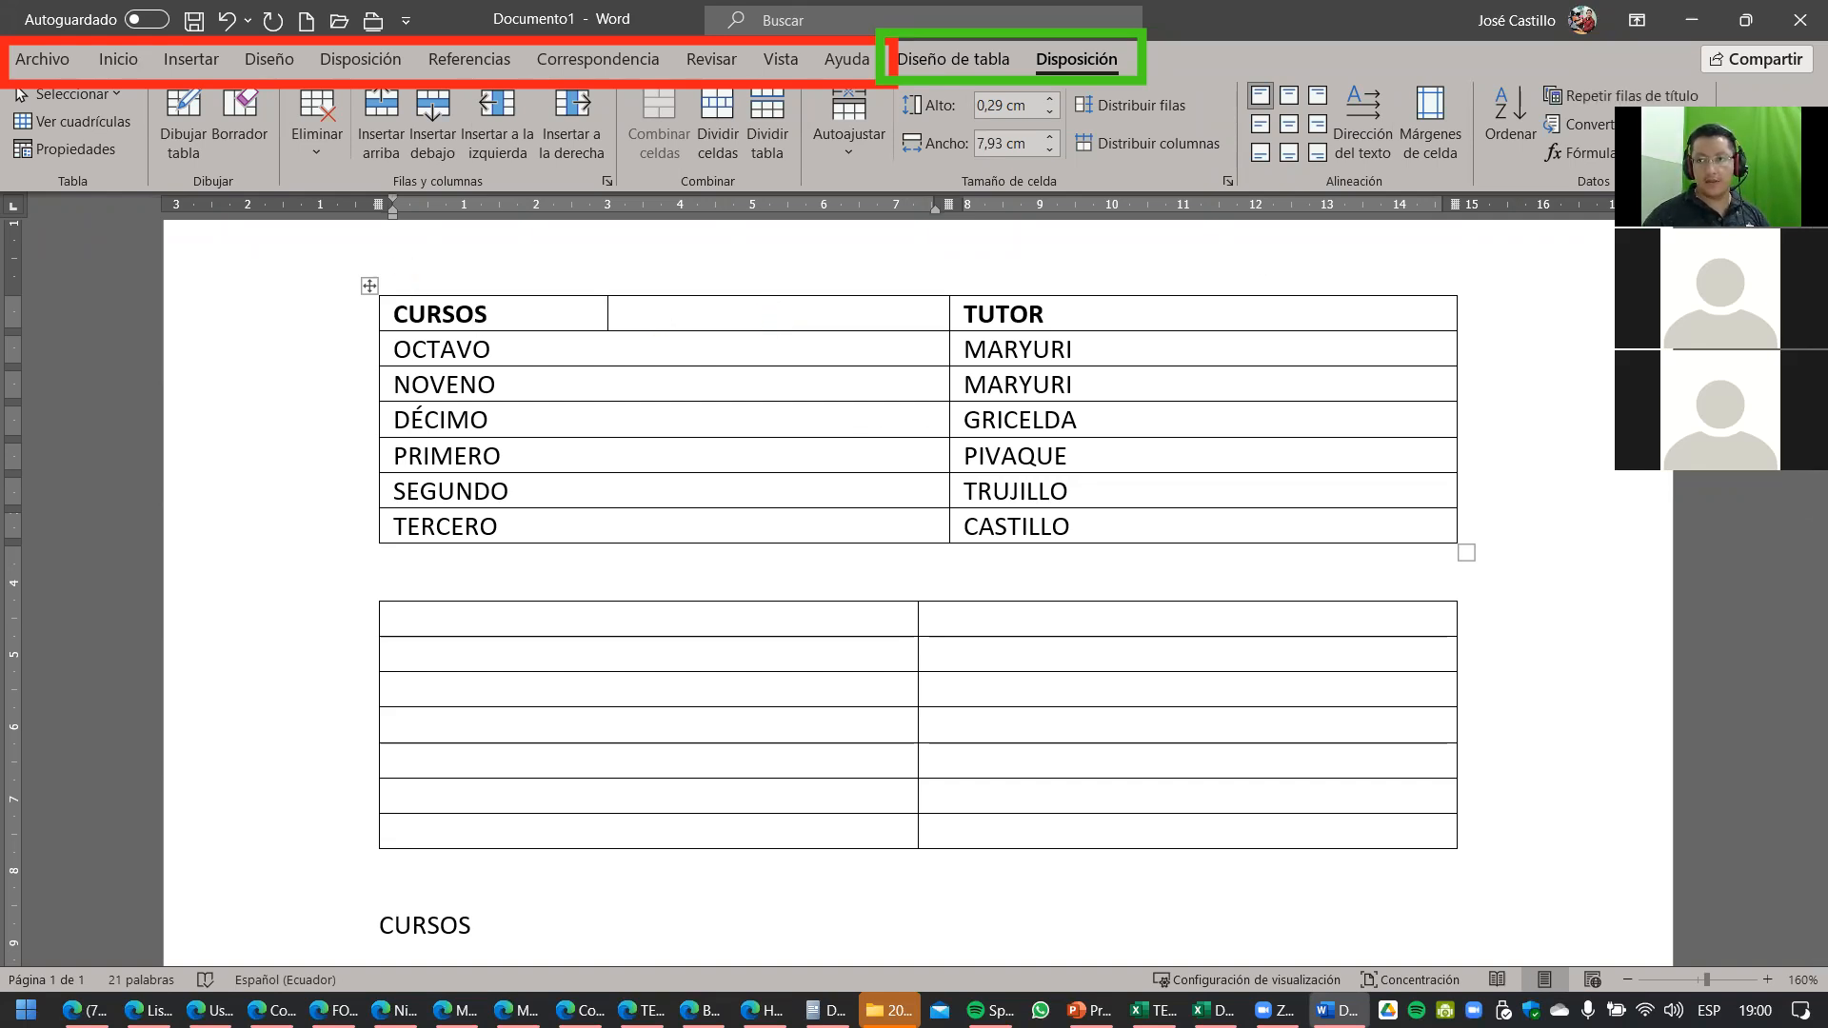
pyautogui.moveTo(377, 261)
pyautogui.mouseDown()
pyautogui.moveTo(522, 291)
pyautogui.moveTo(1462, 294)
pyautogui.mouseUp()
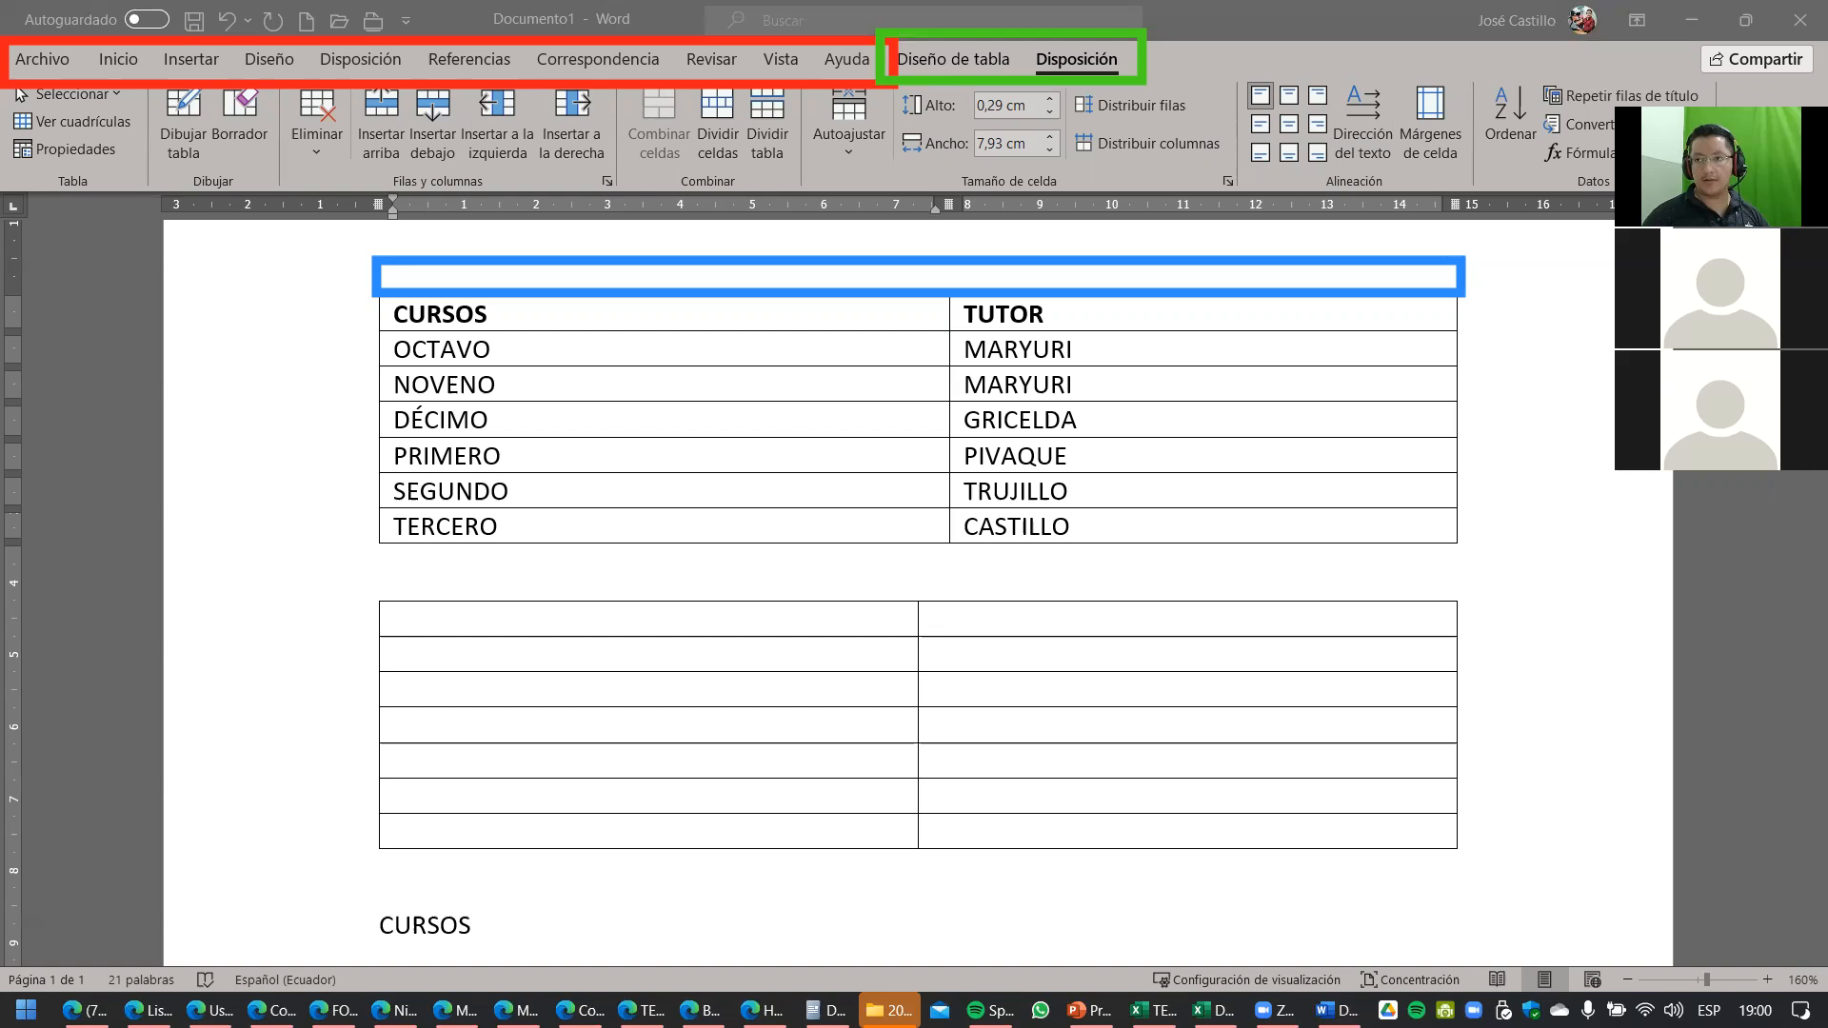
pyautogui.press('Escape')
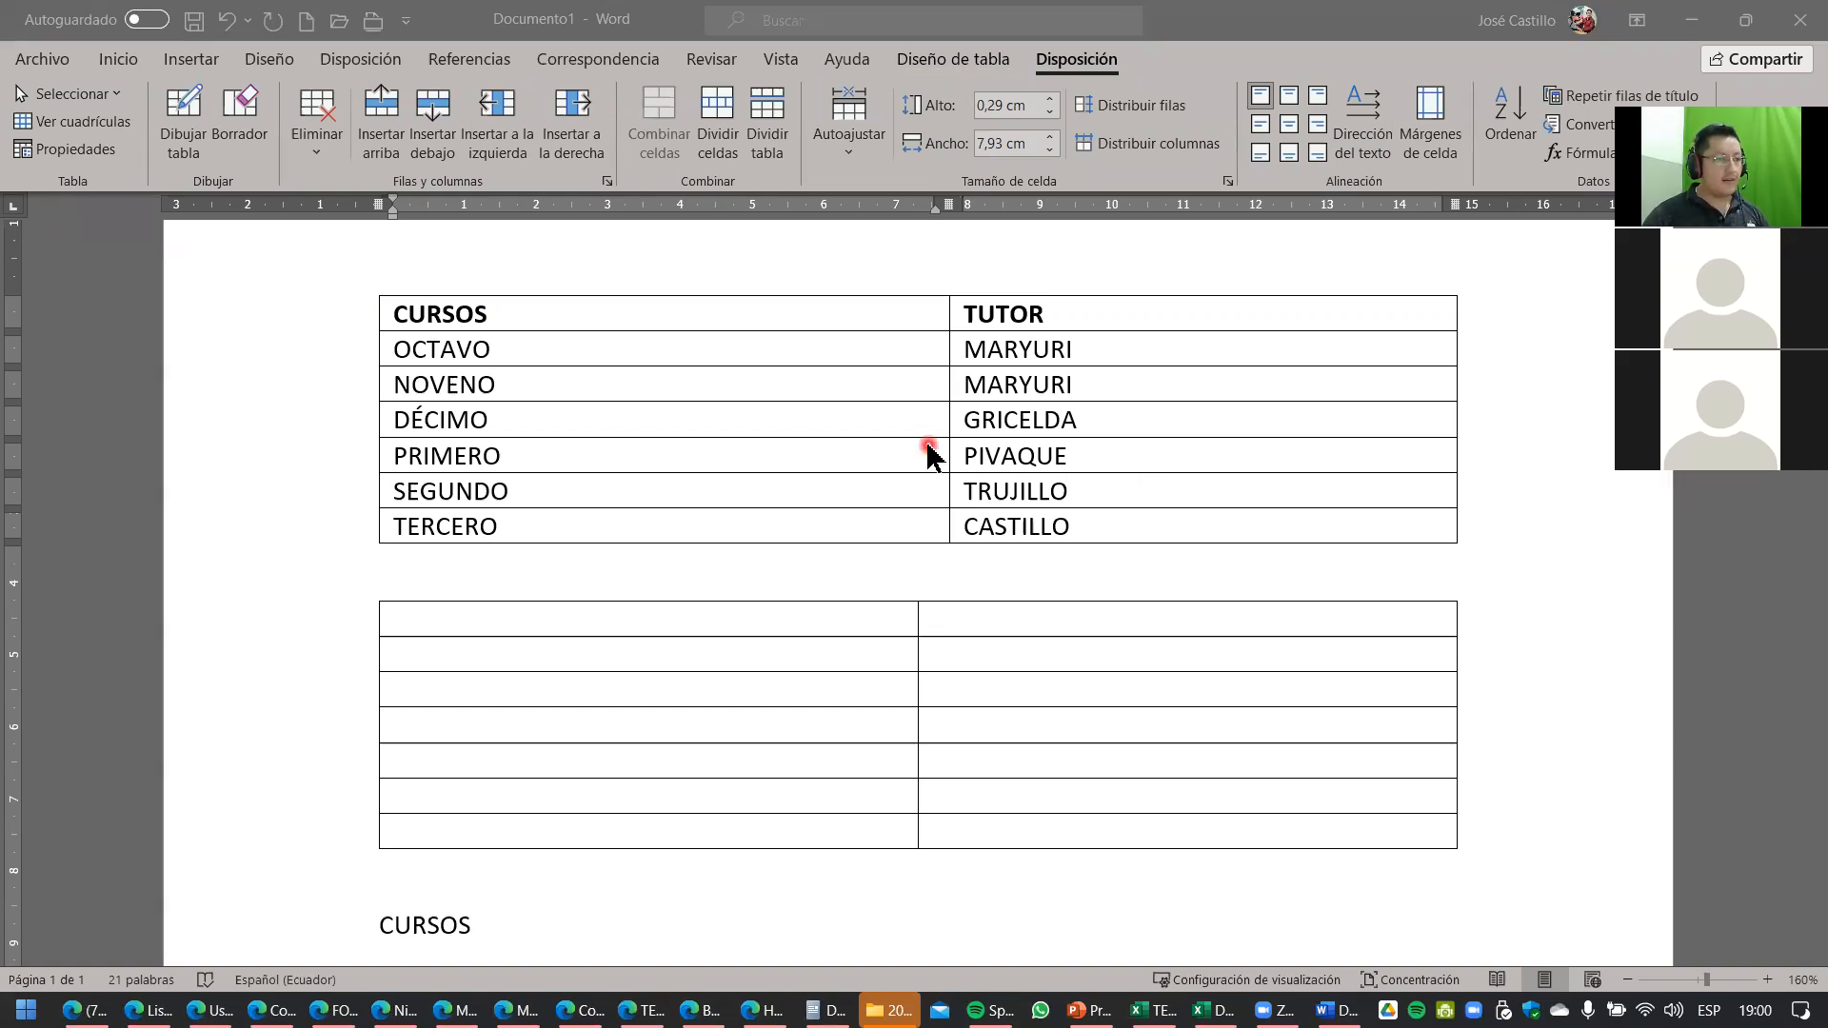
# Insert an empty row above the CURSOS and TUTOR header row of the first table.
pyautogui.click(781, 314)
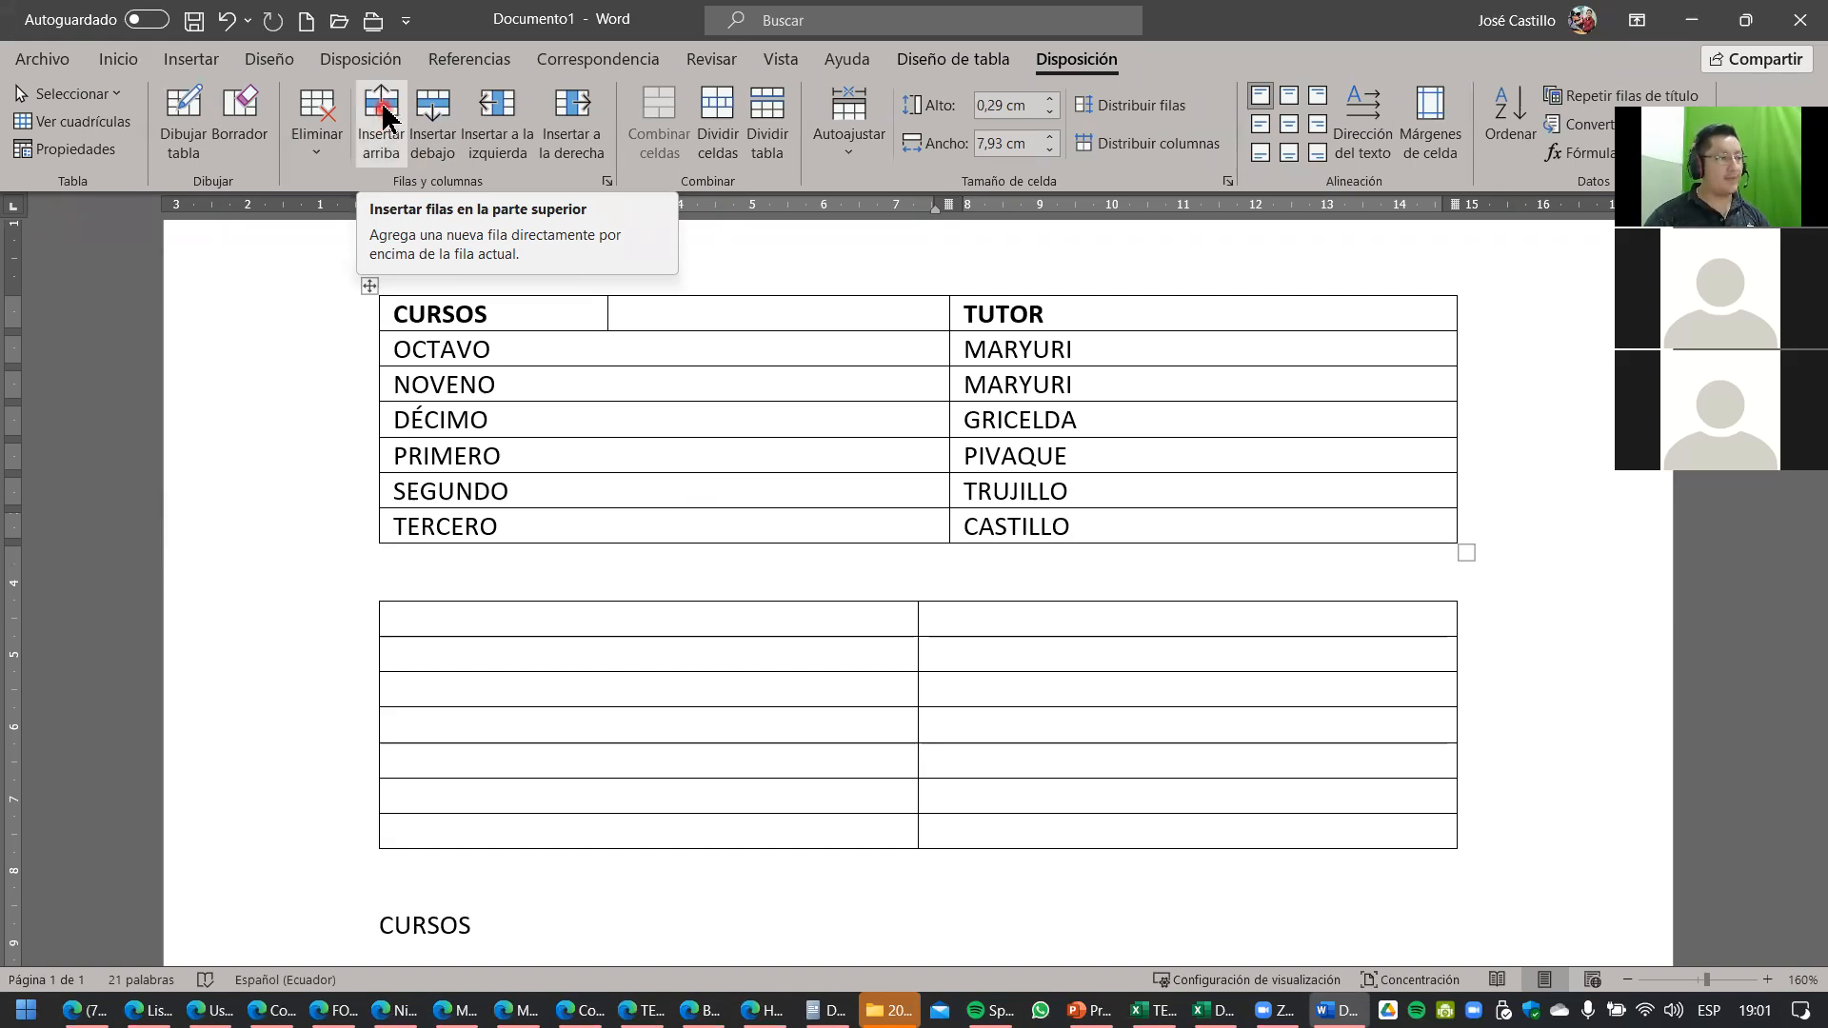
pyautogui.click(383, 114)
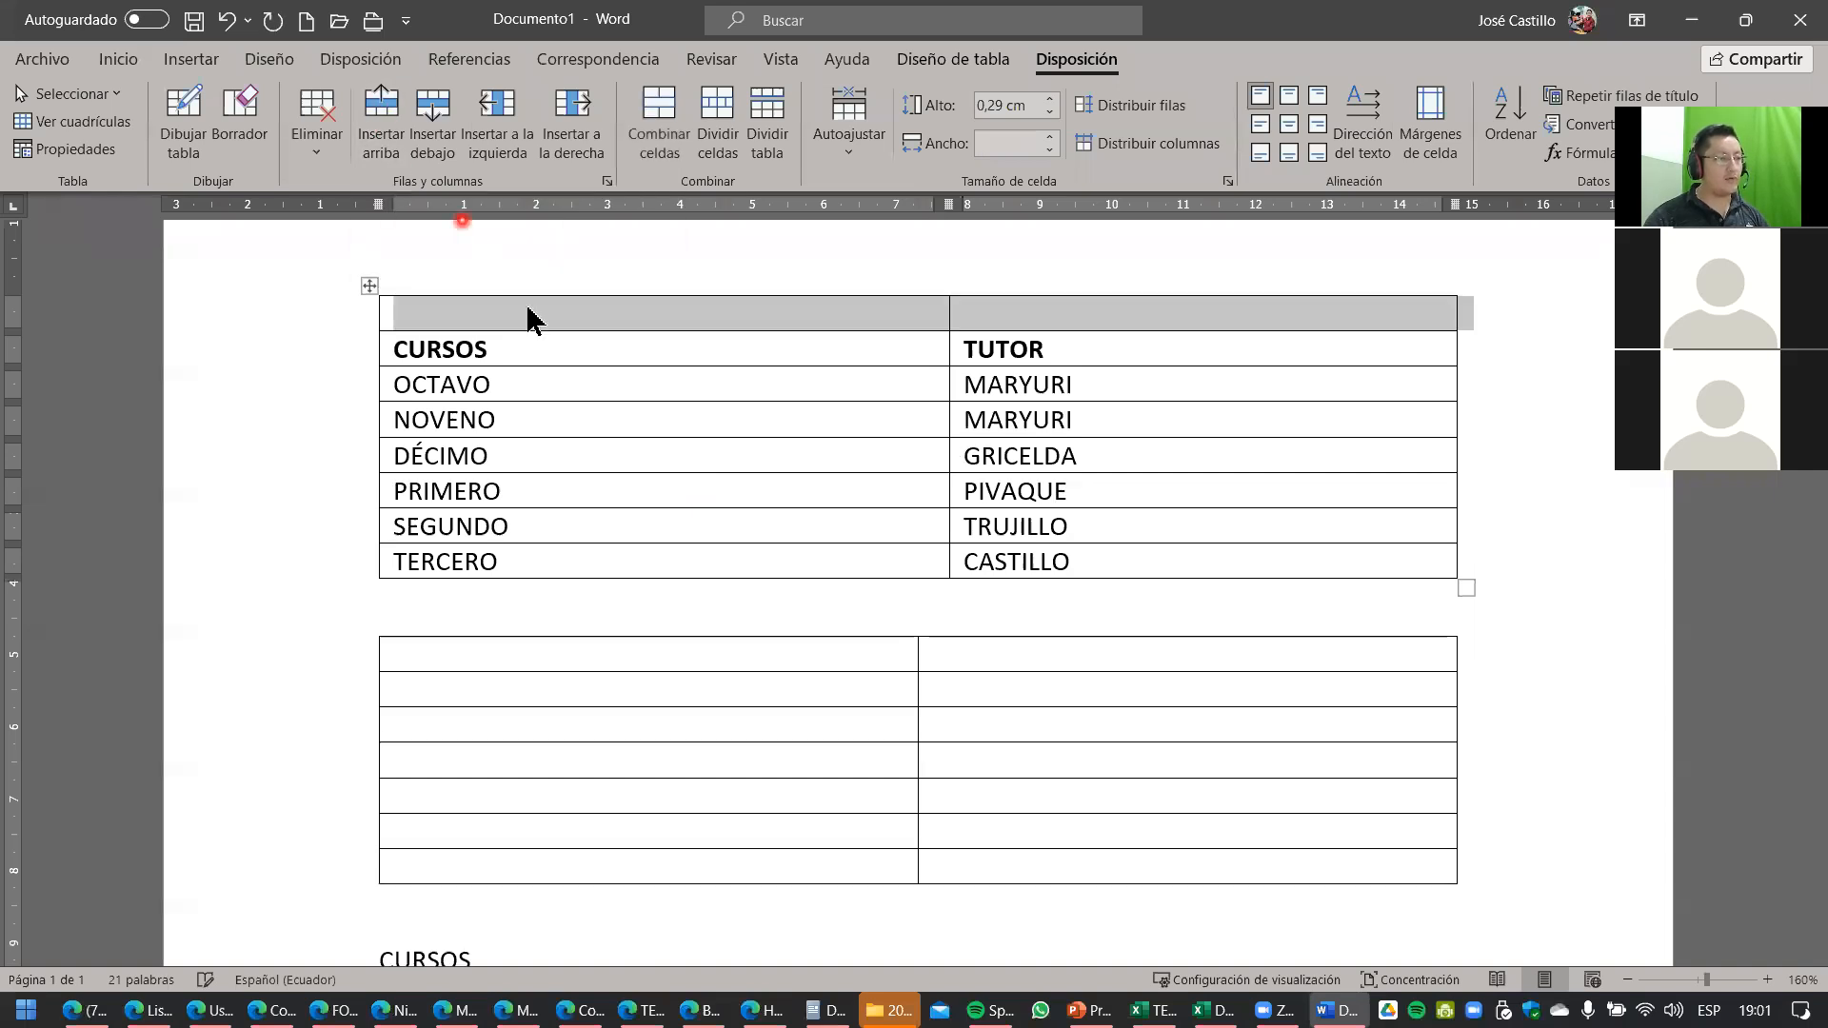
pyautogui.click(756, 419)
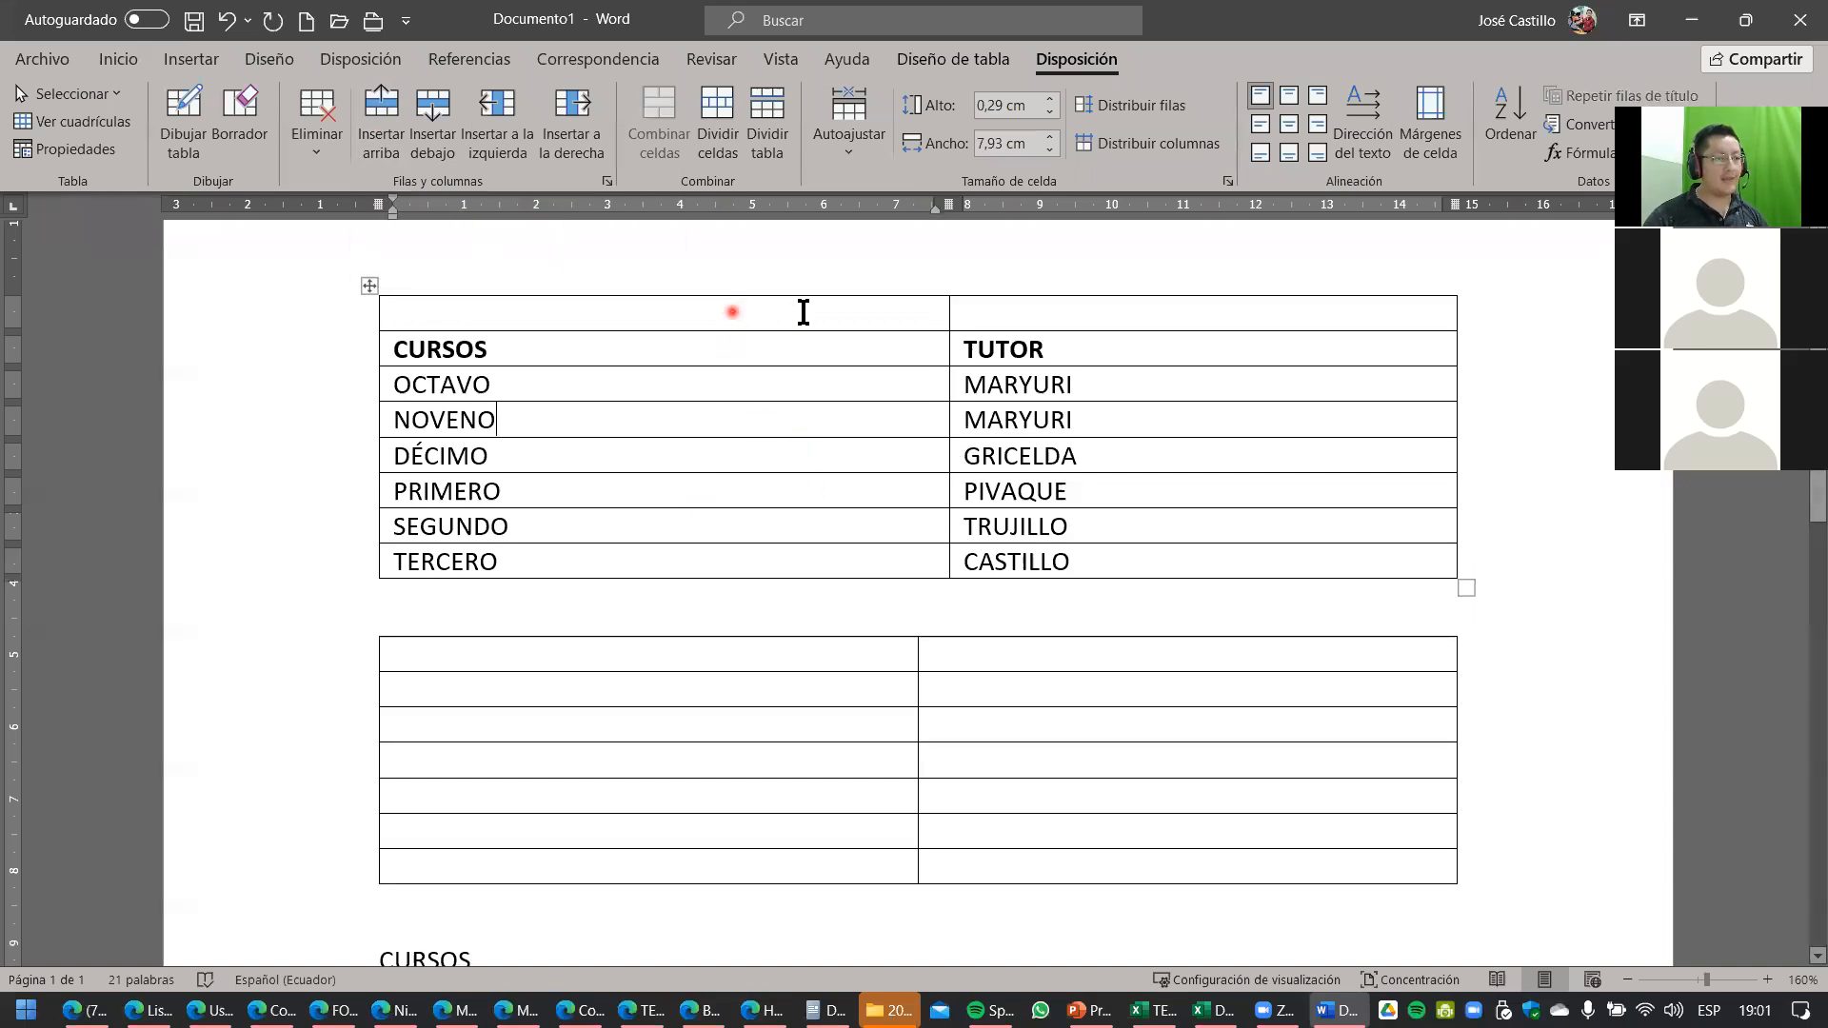
pyautogui.moveTo(804, 311); pyautogui.dragTo(1004, 310)
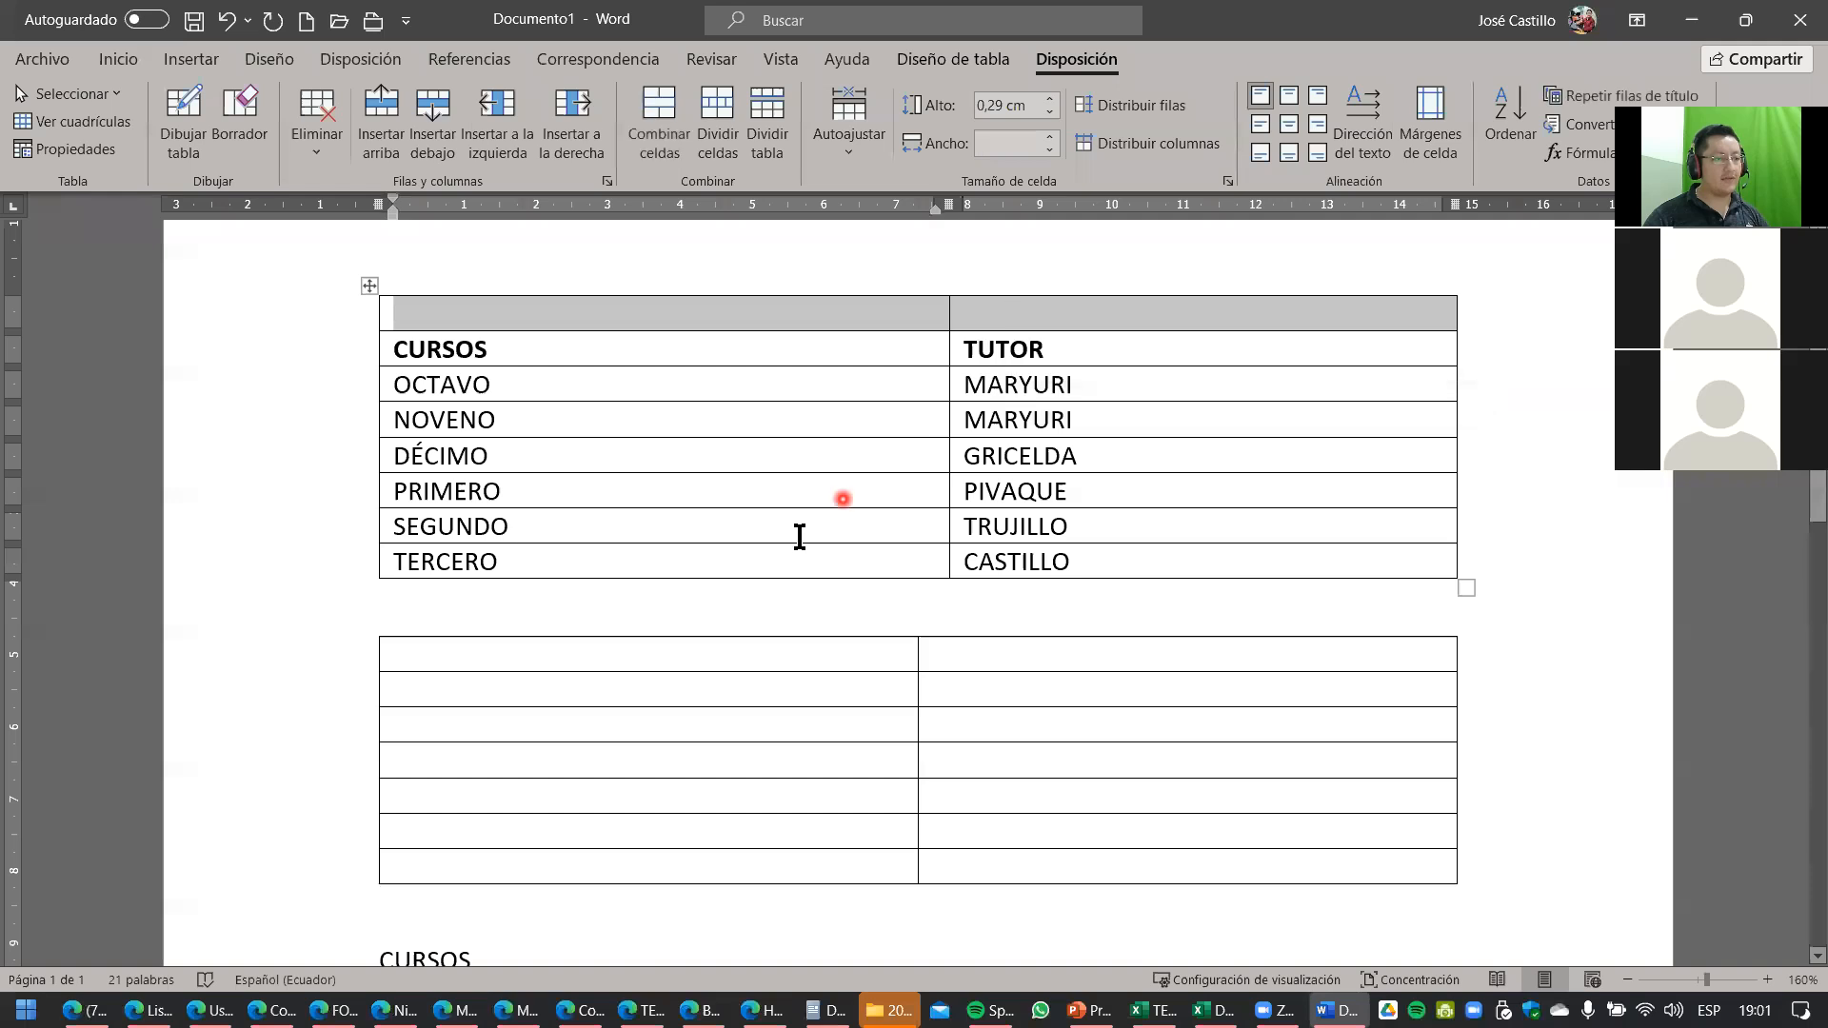
pyautogui.click(733, 484)
# Enter the title DISTRIBUCIÓN DE CURSOS in the first cell of the new top row.
pyautogui.click(619, 320)
pyautogui.click(619, 318)
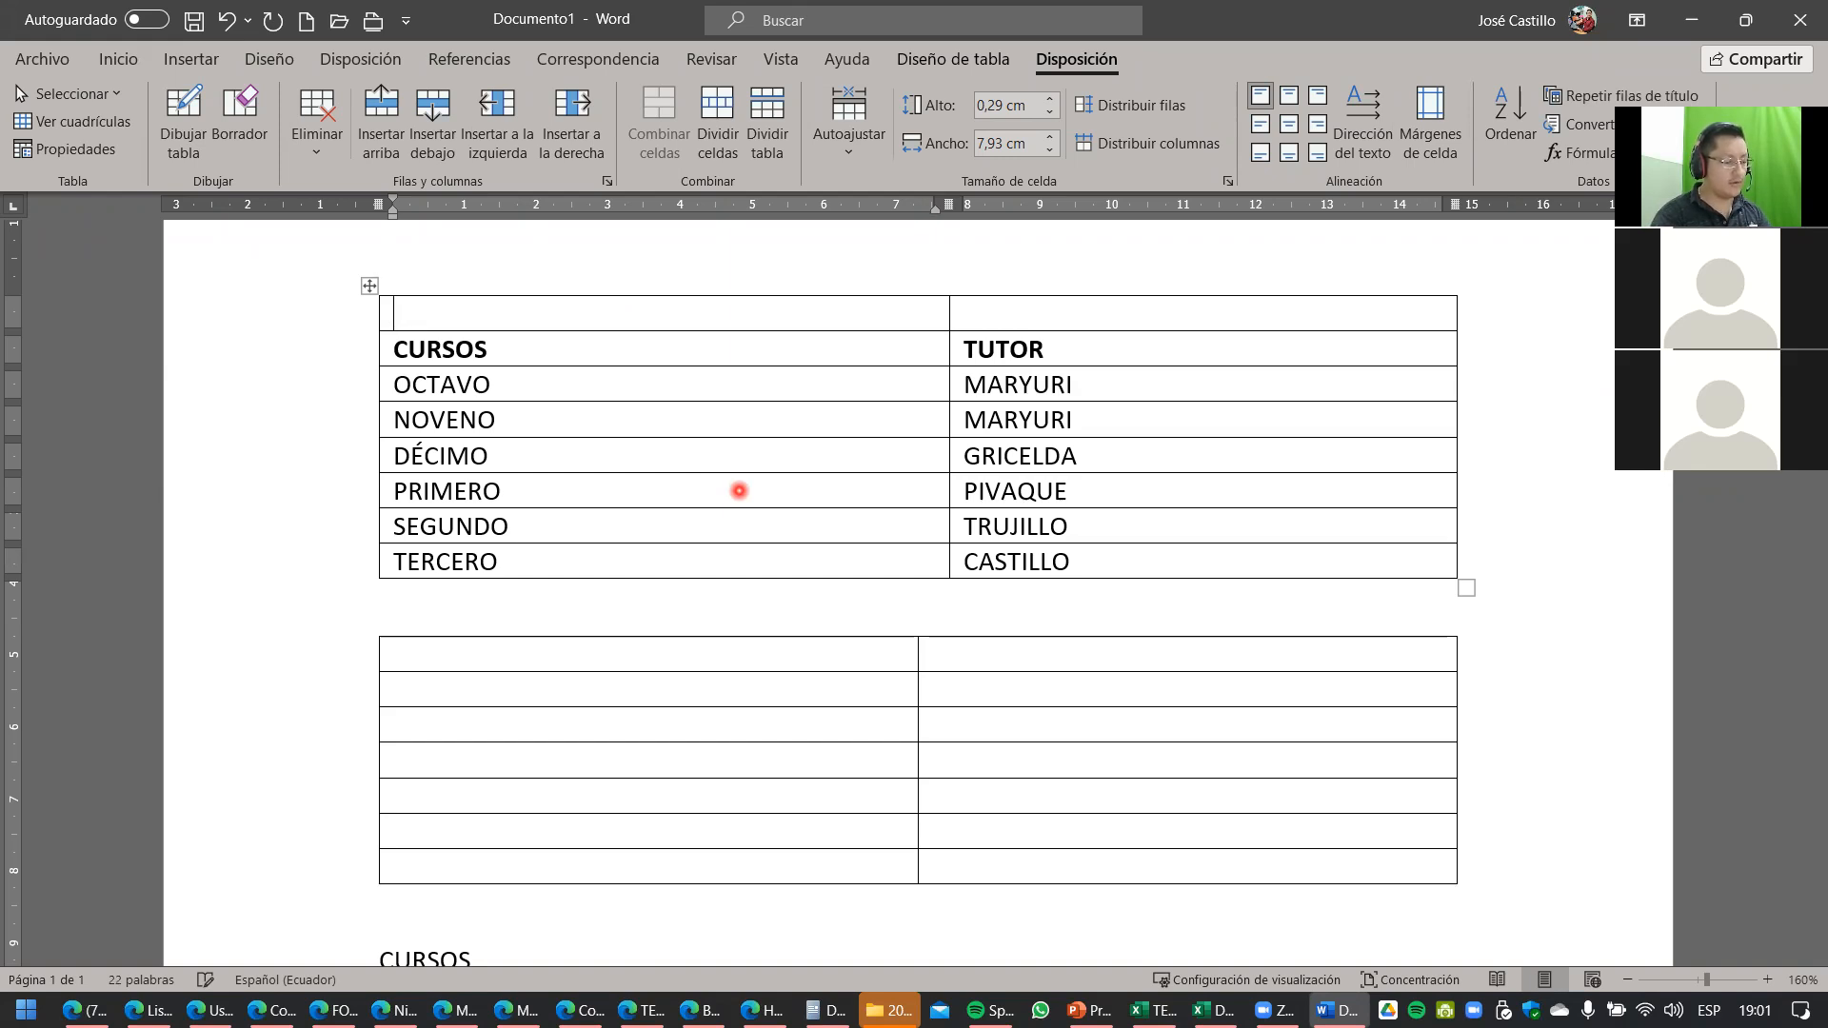
pyautogui.write('DISTRIBUCIÓN DE CURSOS')
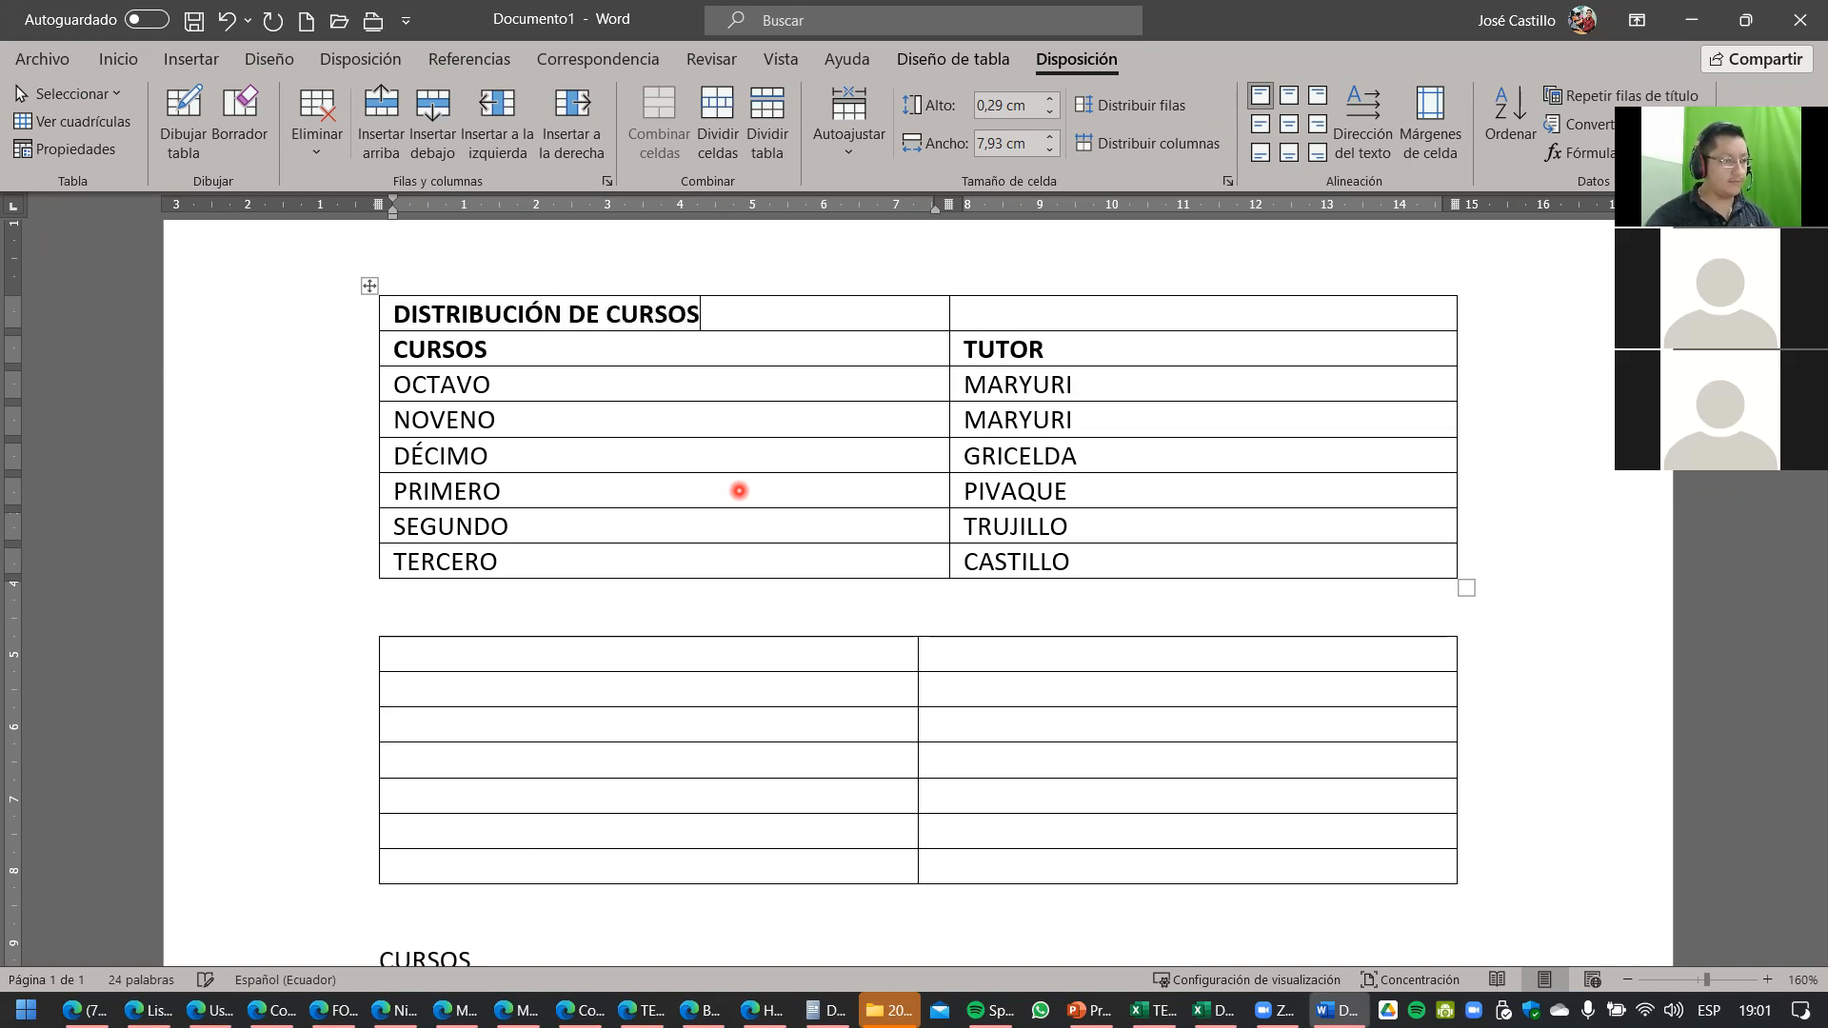
pyautogui.click(739, 491)
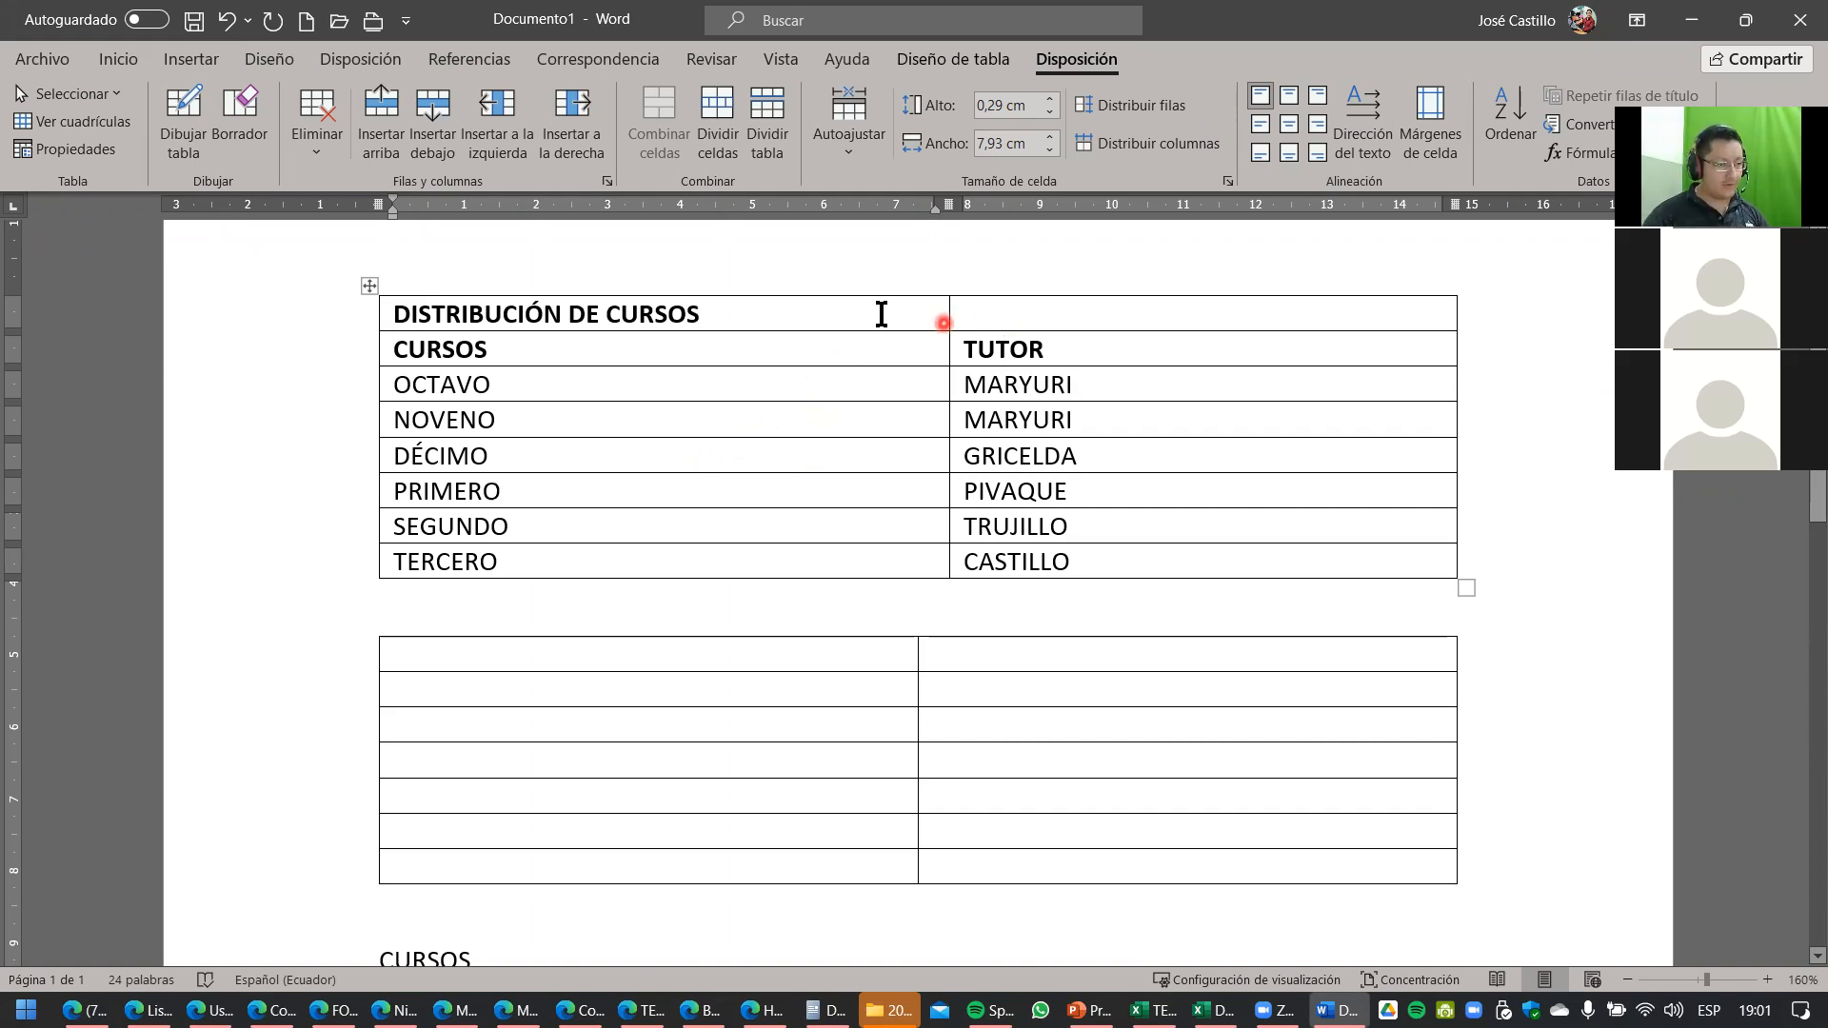
pyautogui.click(936, 315)
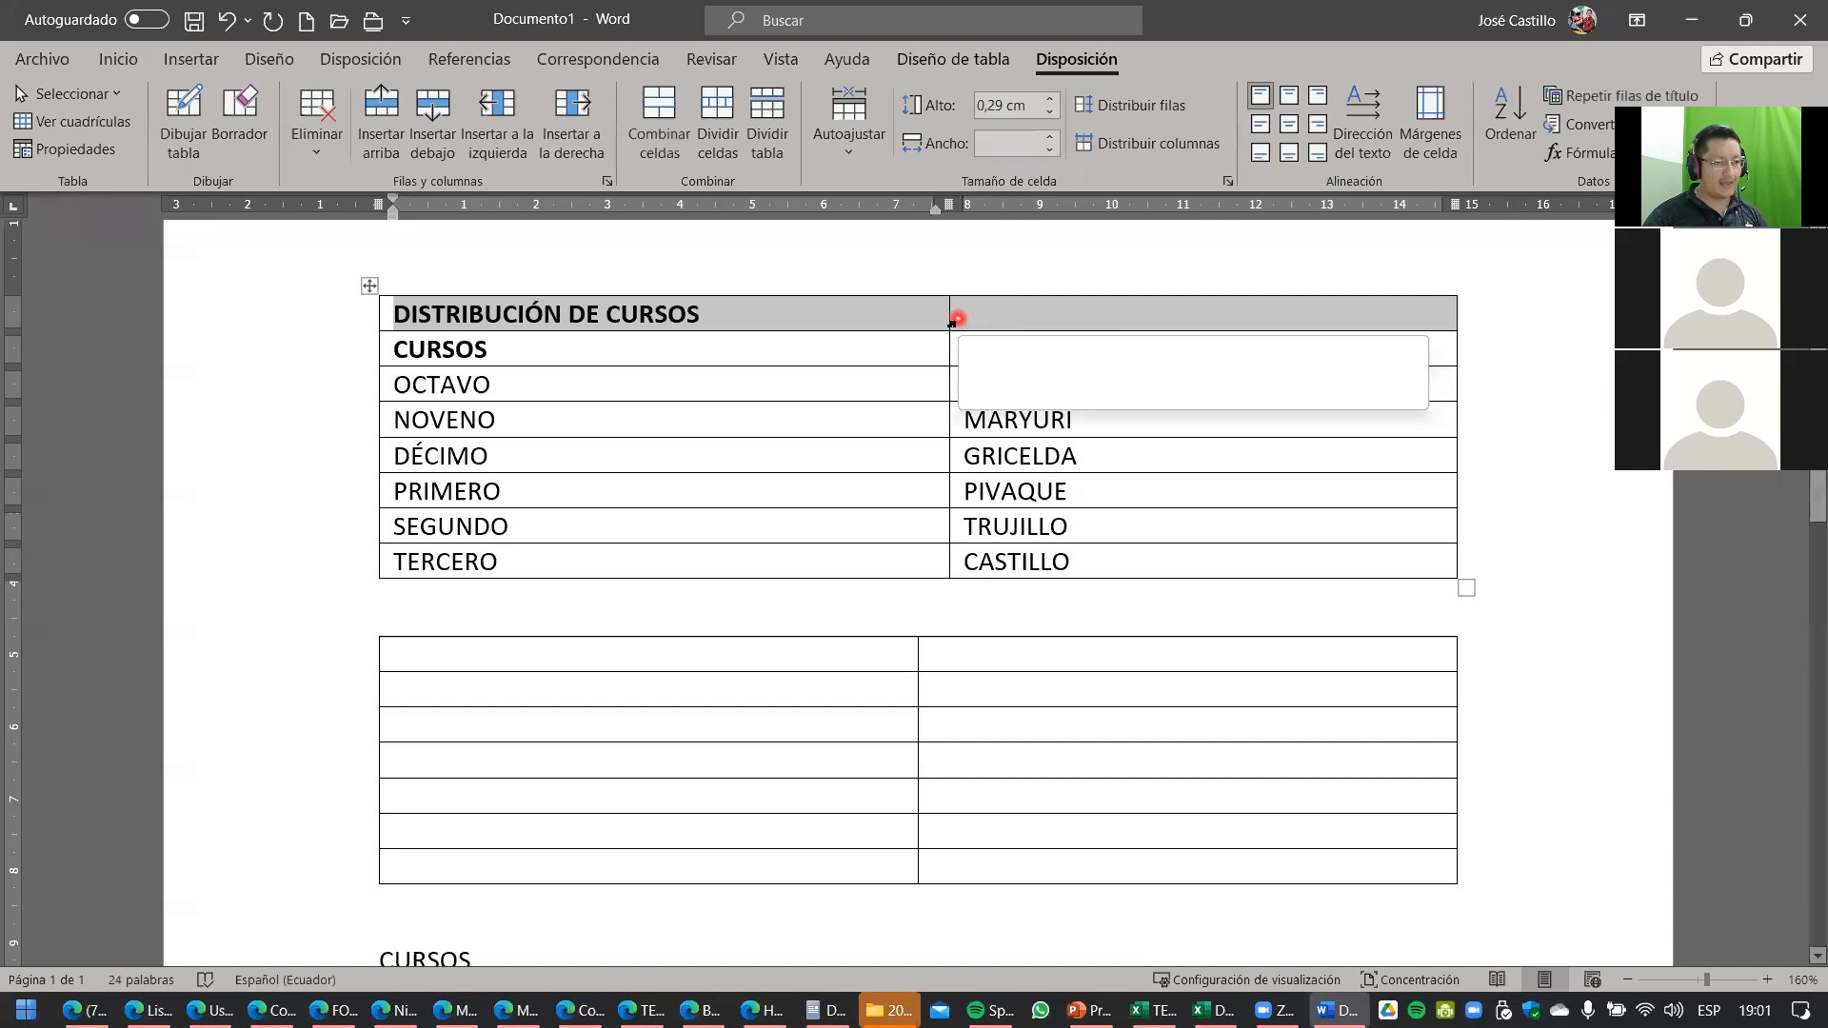
pyautogui.click(935, 314)
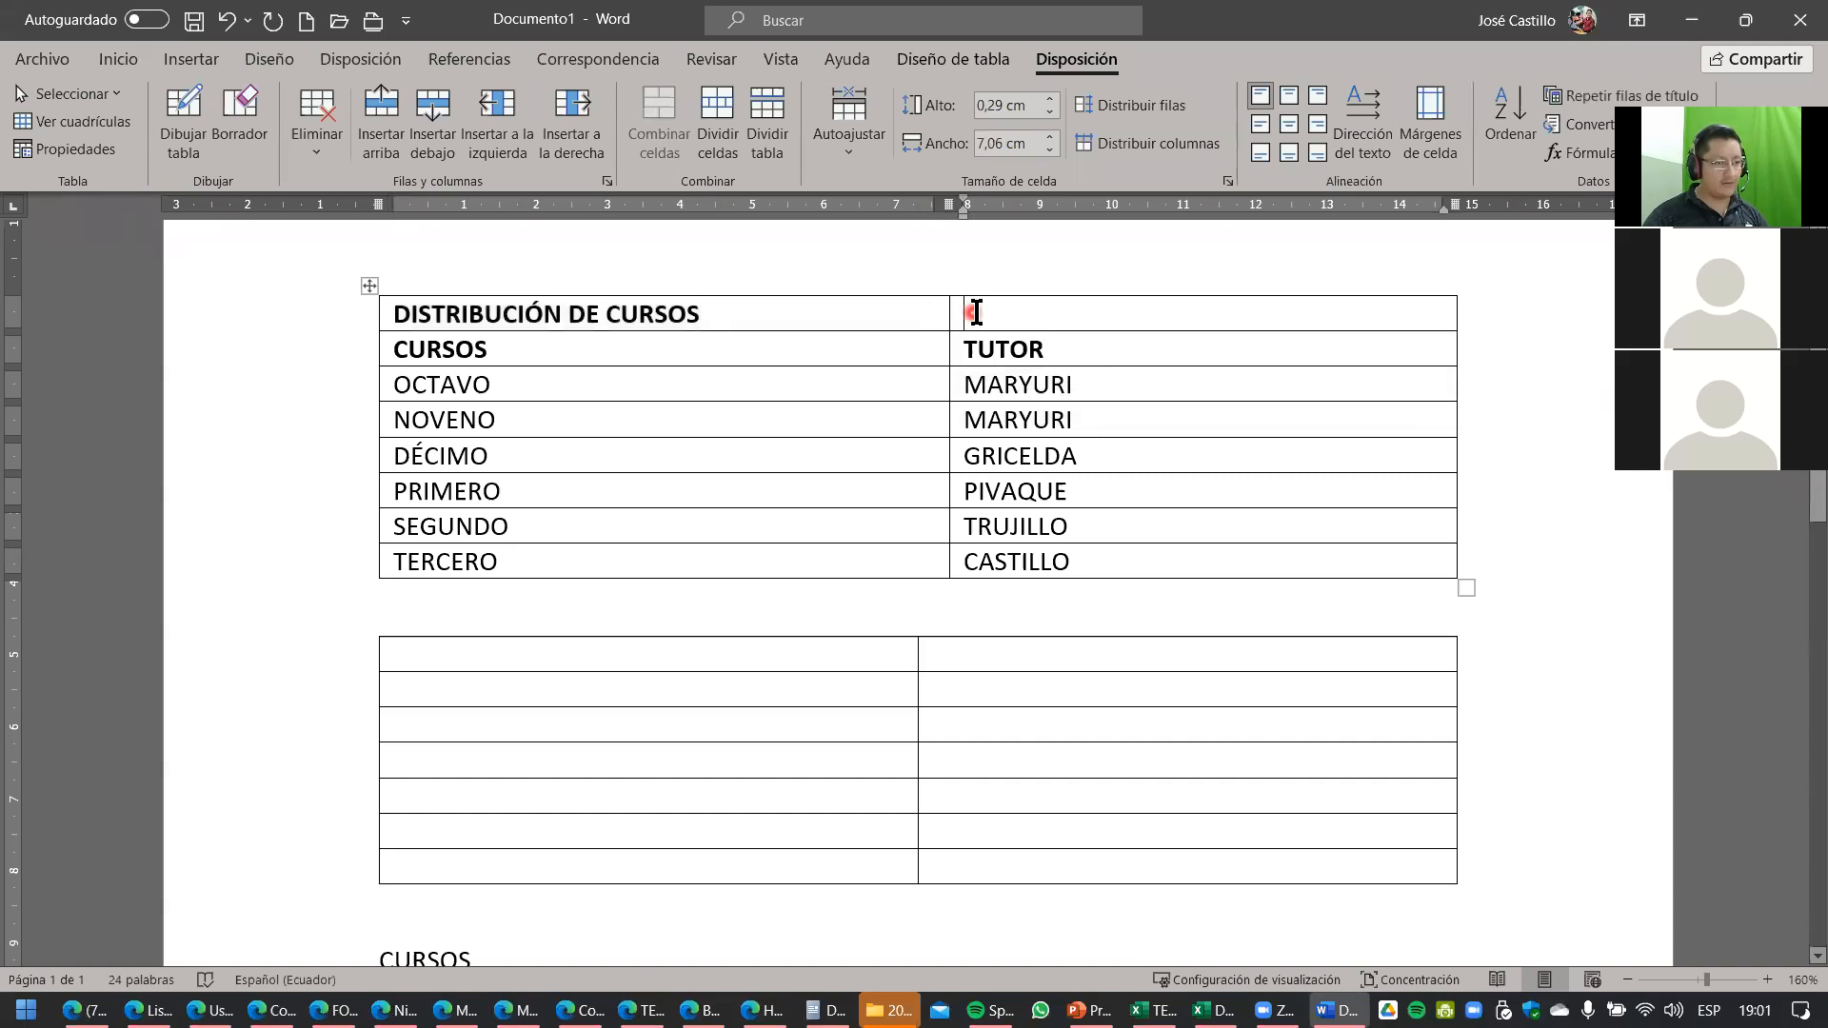
pyautogui.moveTo(972, 314); pyautogui.dragTo(1026, 315)
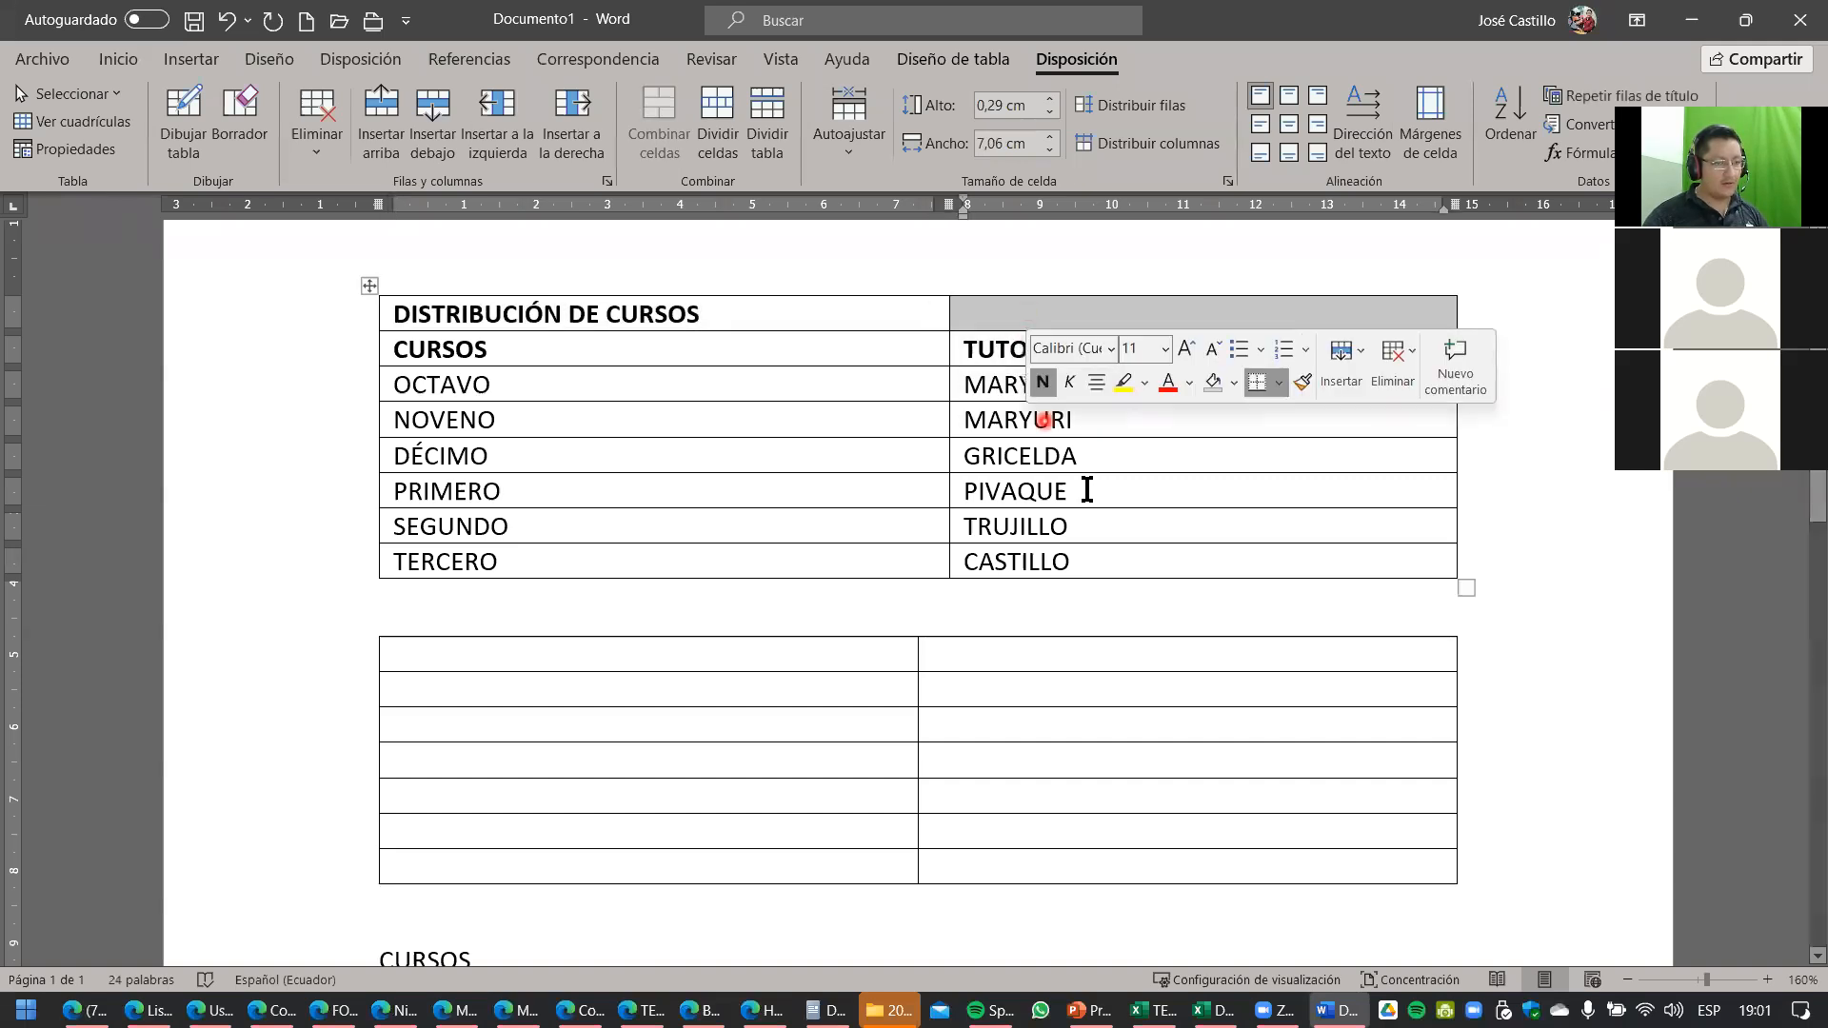
pyautogui.moveTo(901, 319); pyautogui.dragTo(981, 319)
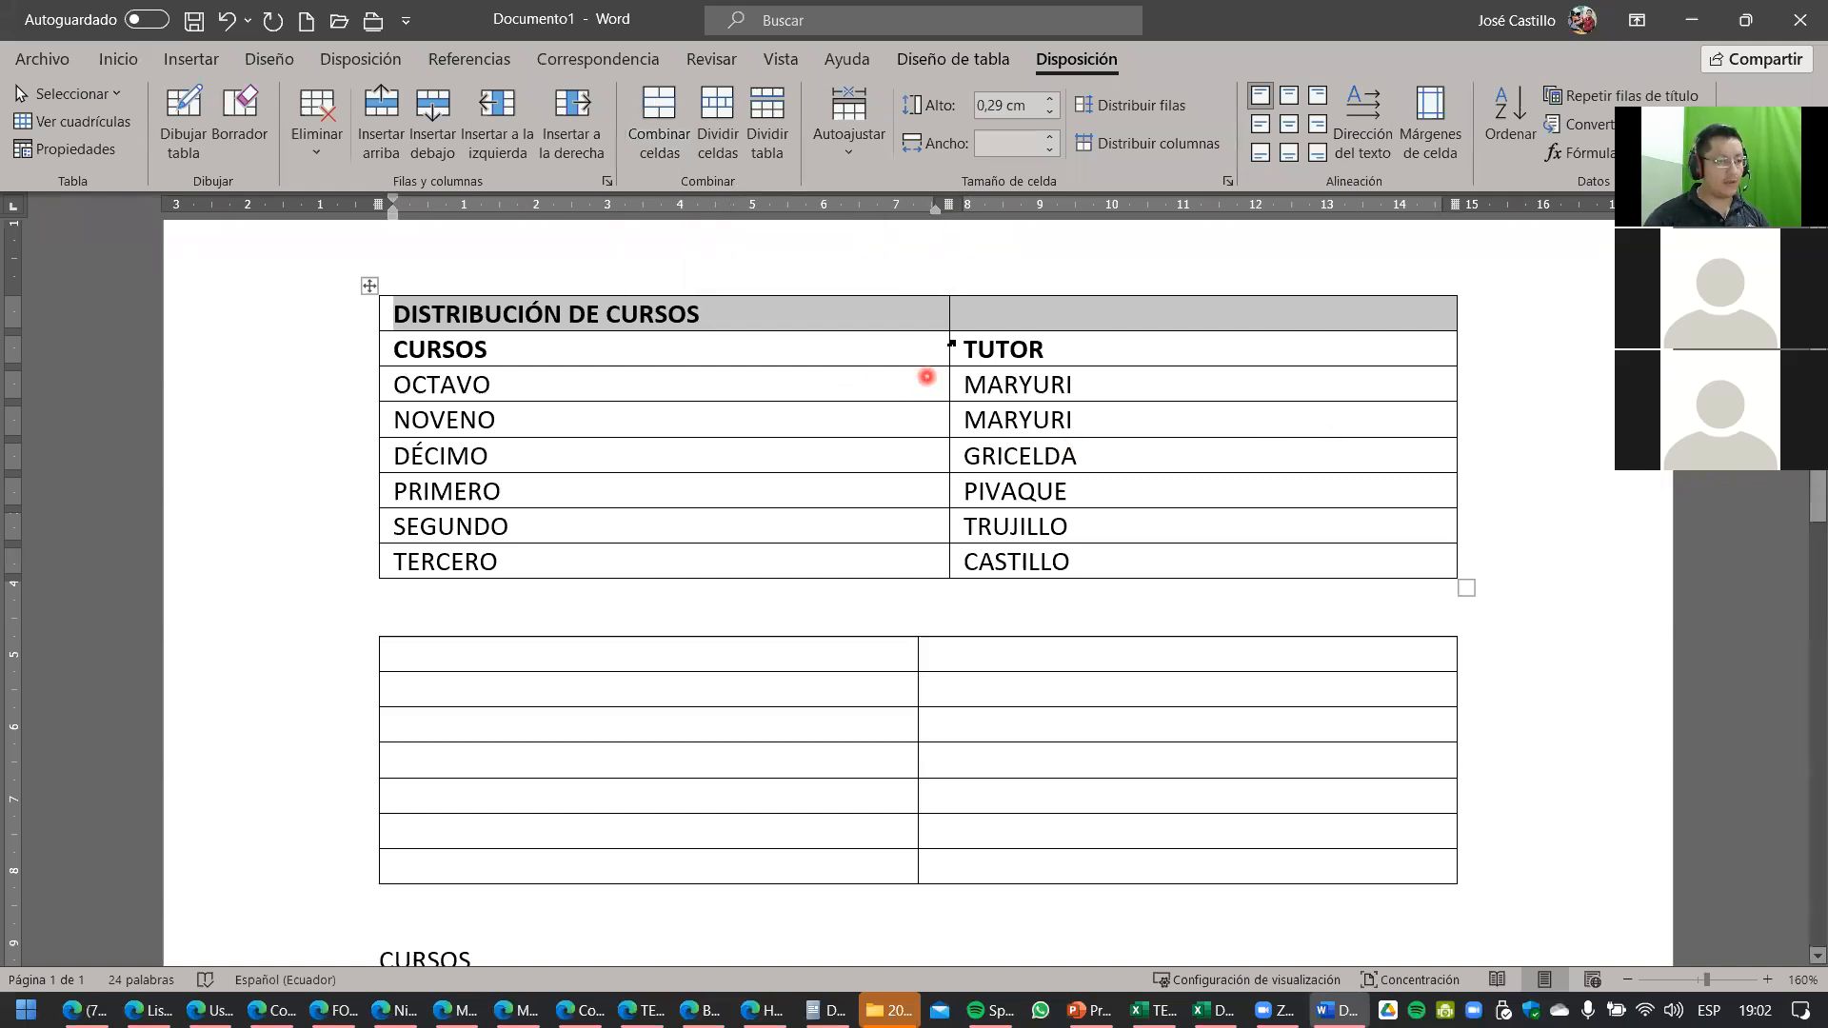
pyautogui.scroll(8, 926, 377)
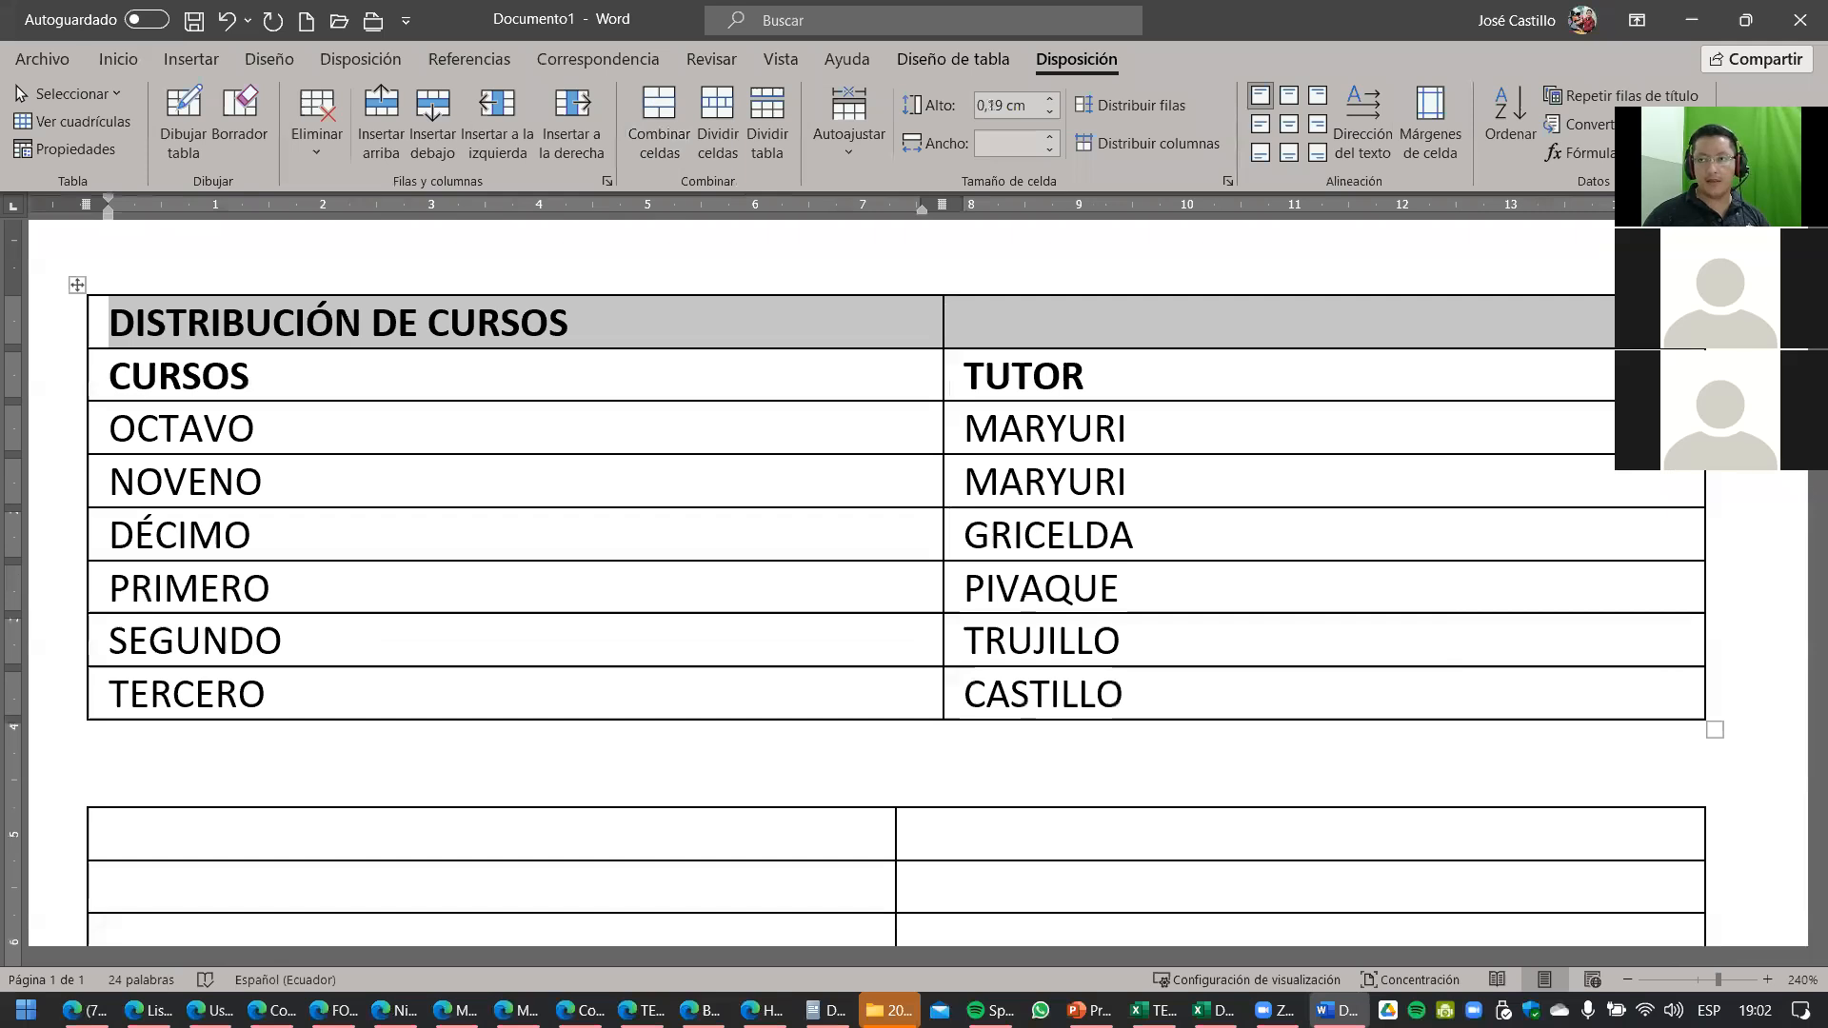
pyautogui.moveTo(911, 280); pyautogui.dragTo(977, 368)
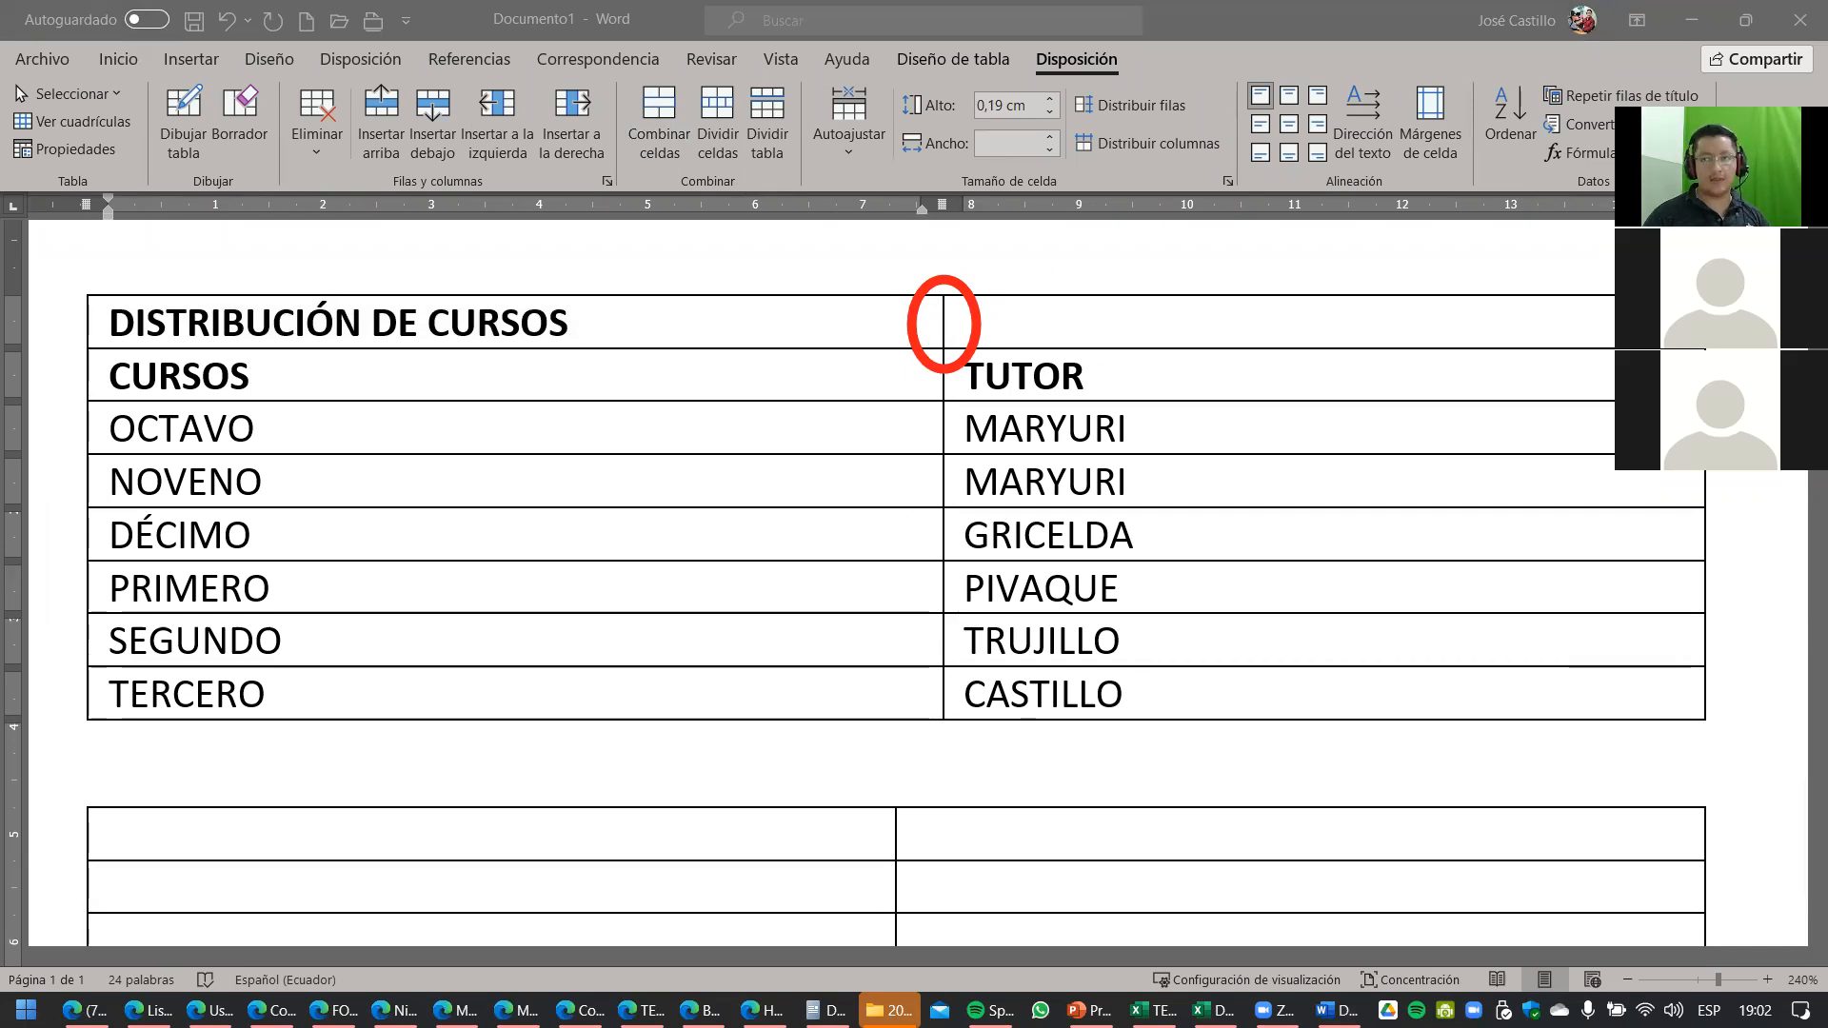
# Merge the two cells of the first table's DISTRIBUCIÓN DE CURSOS row into a single cell.
pyautogui.click(664, 322)
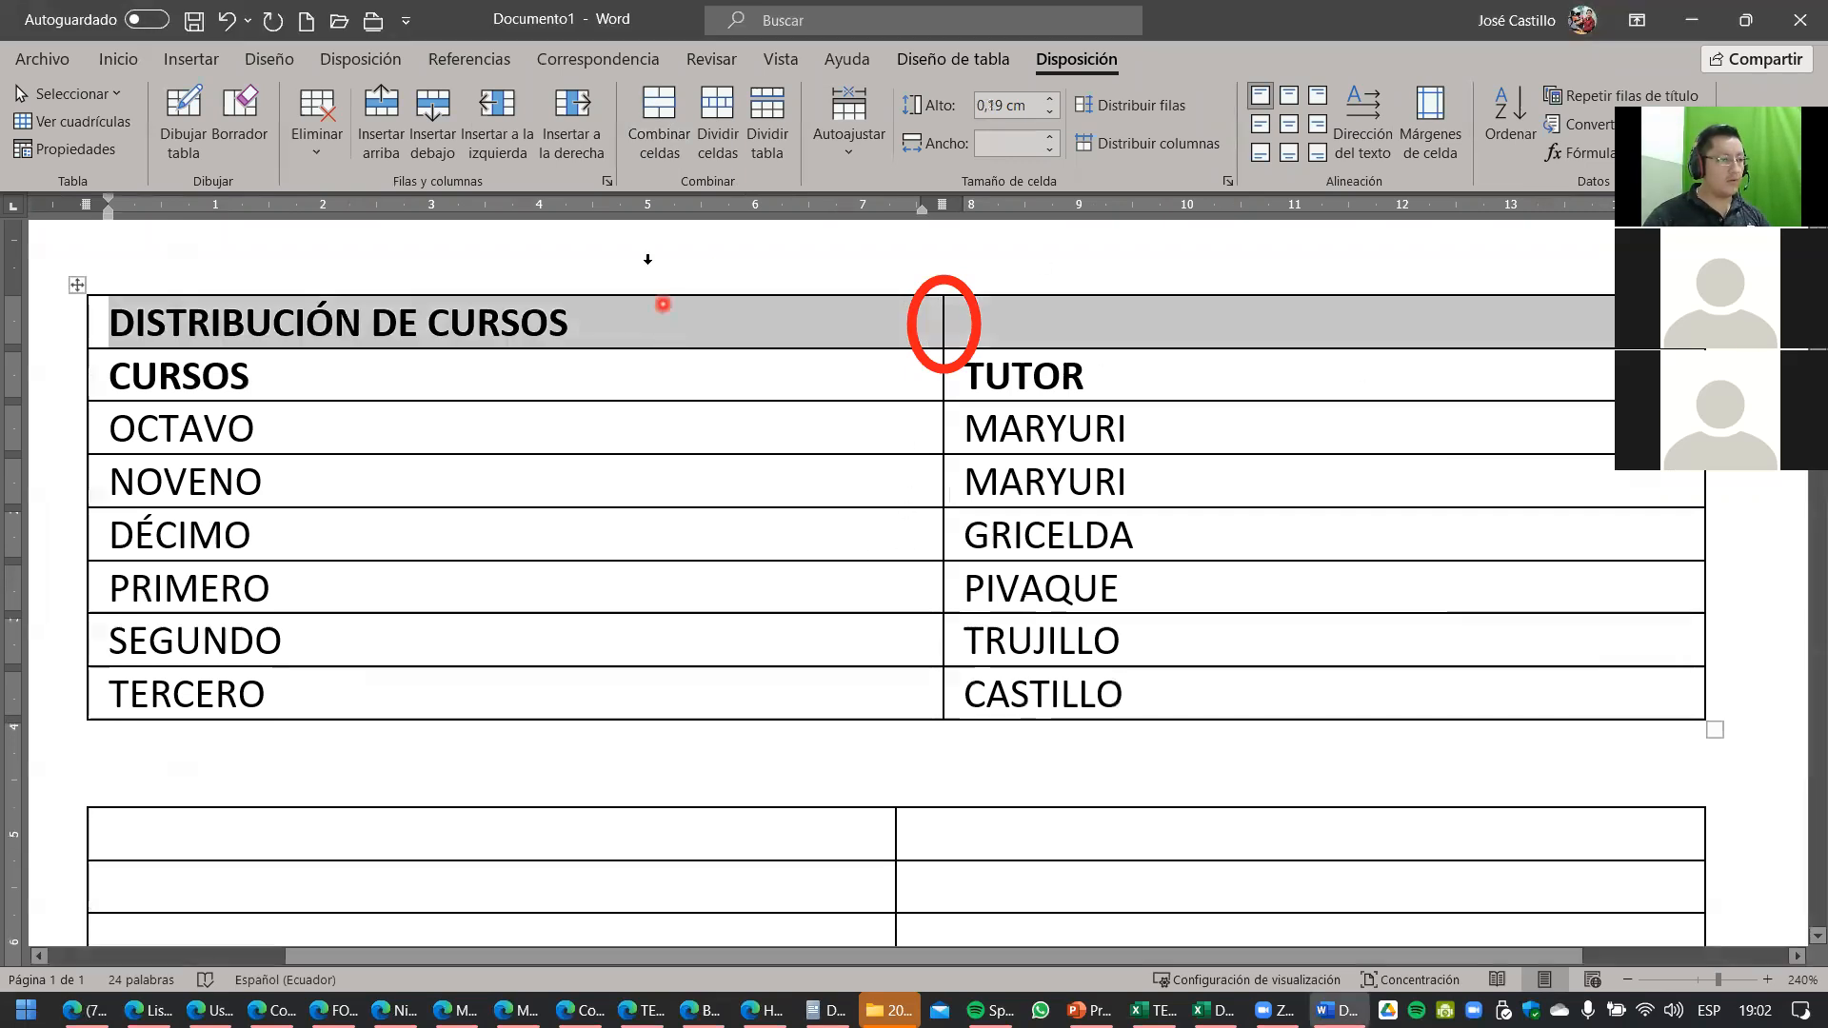
pyautogui.click(664, 143)
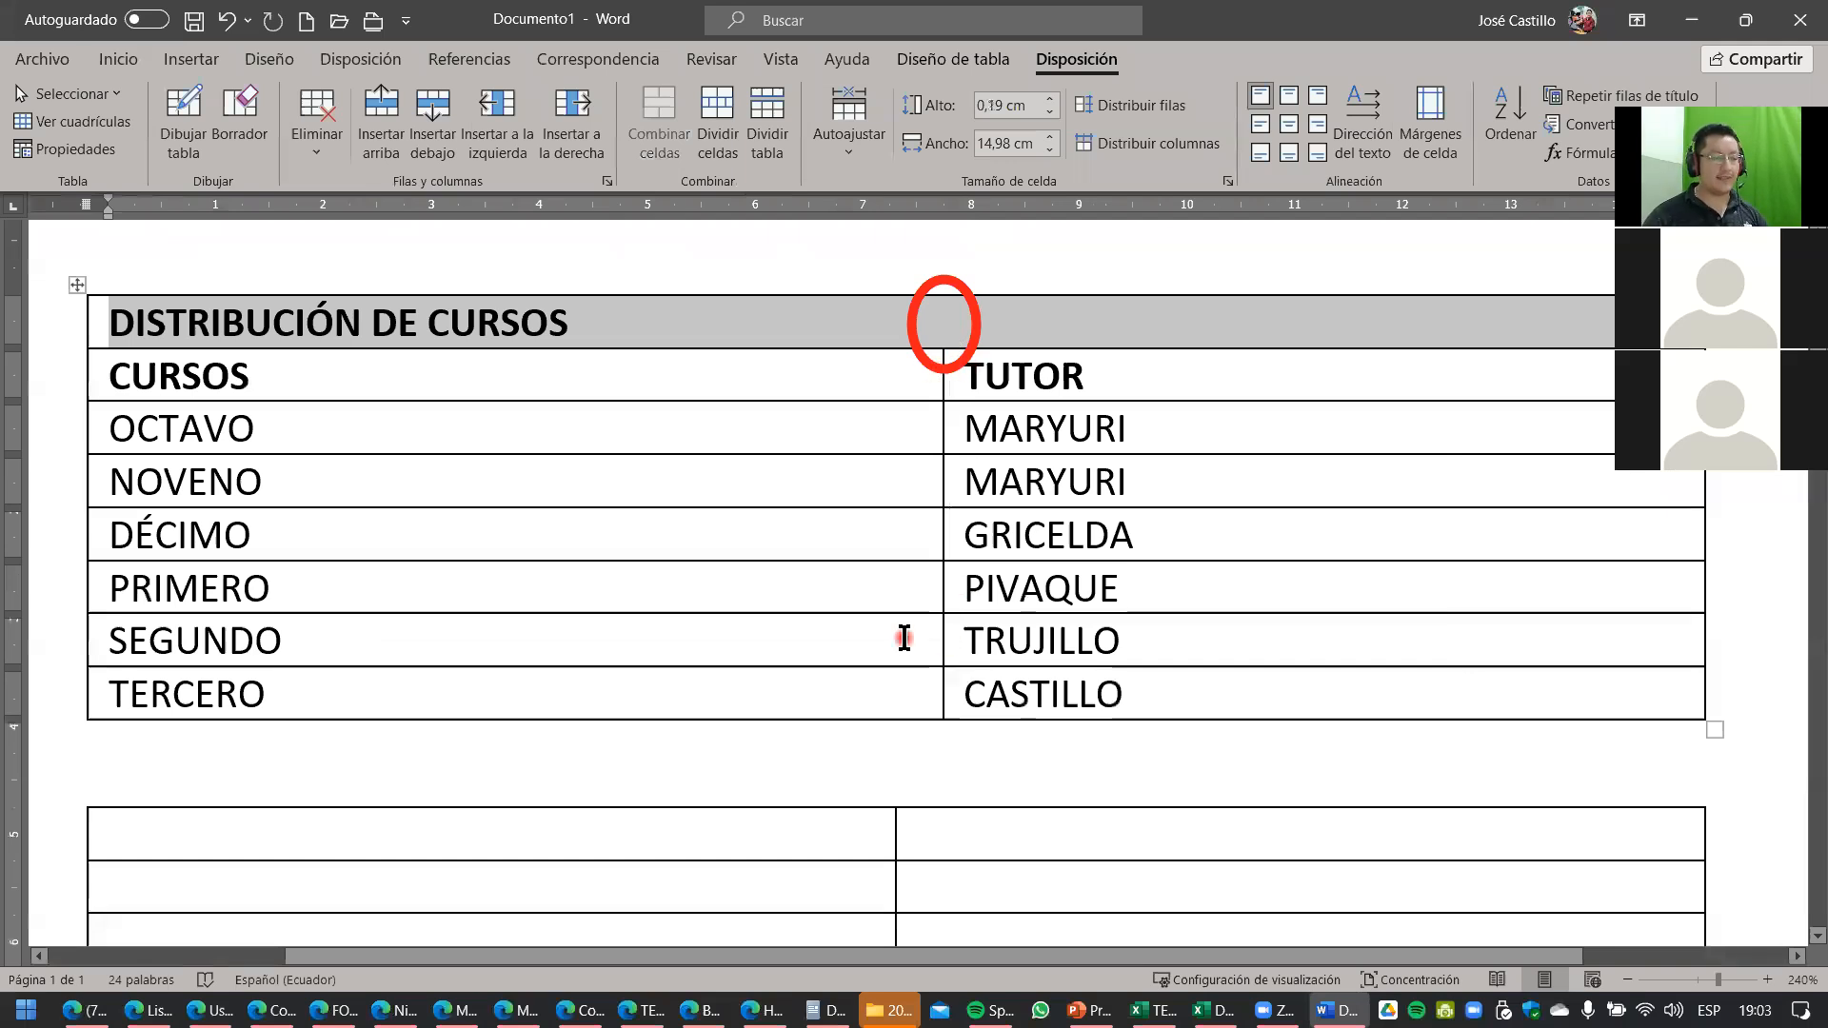
pyautogui.hotkey('ctrl', 'z')
pyautogui.moveTo(719, 340); pyautogui.dragTo(968, 335)
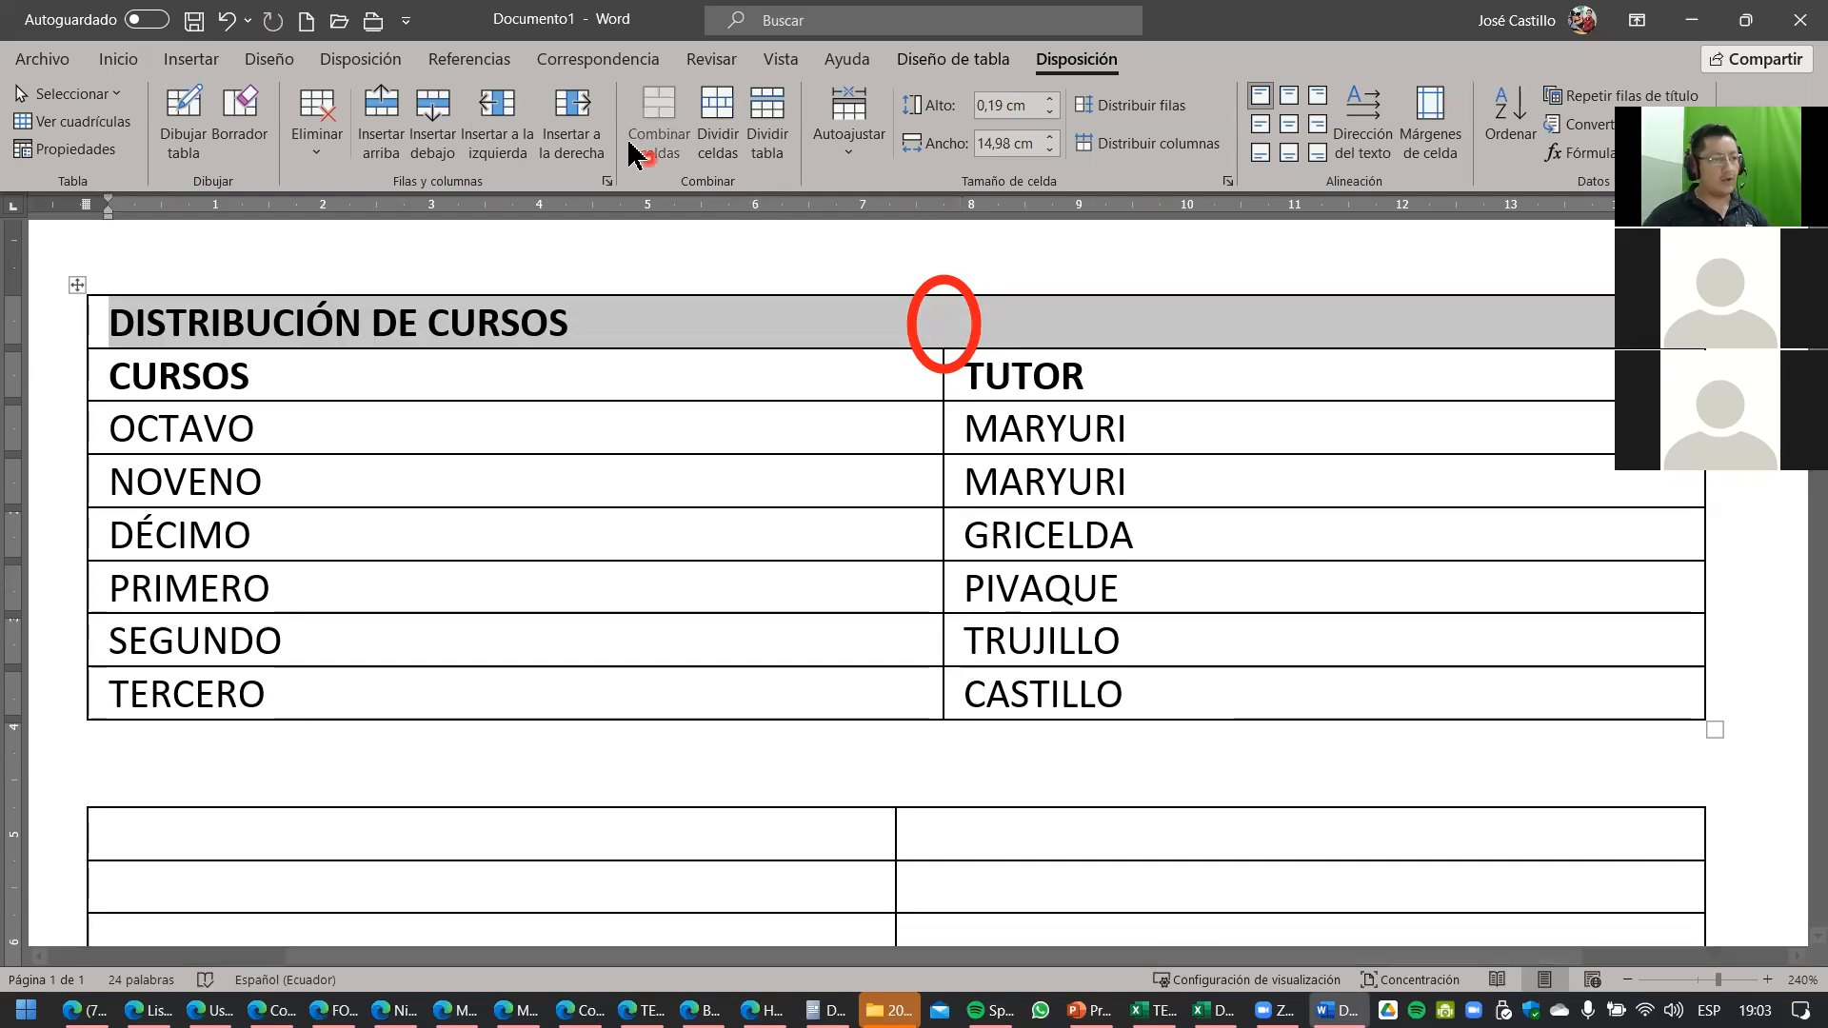
pyautogui.click(659, 119)
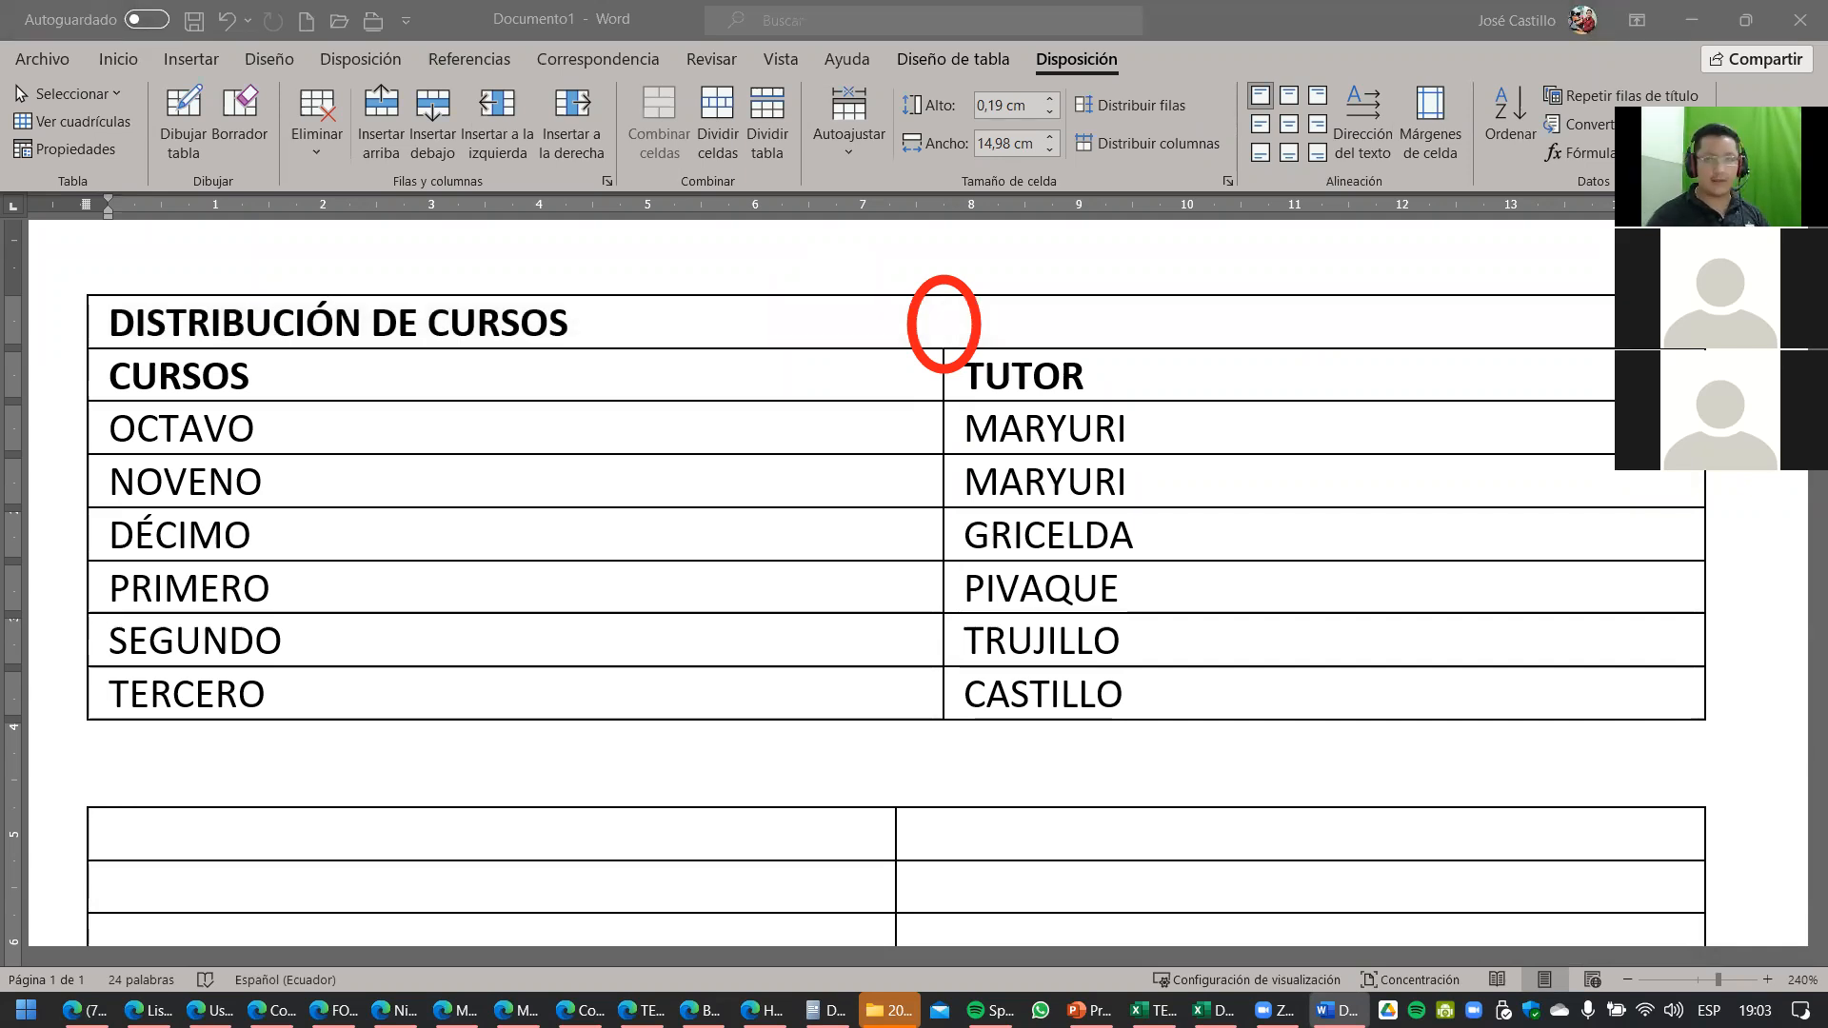
# Center the DISTRIBUCIÓN DE CURSOS title horizontally in its merged cell.
pyautogui.tripleClick(930, 334)
pyautogui.click(131, 62)
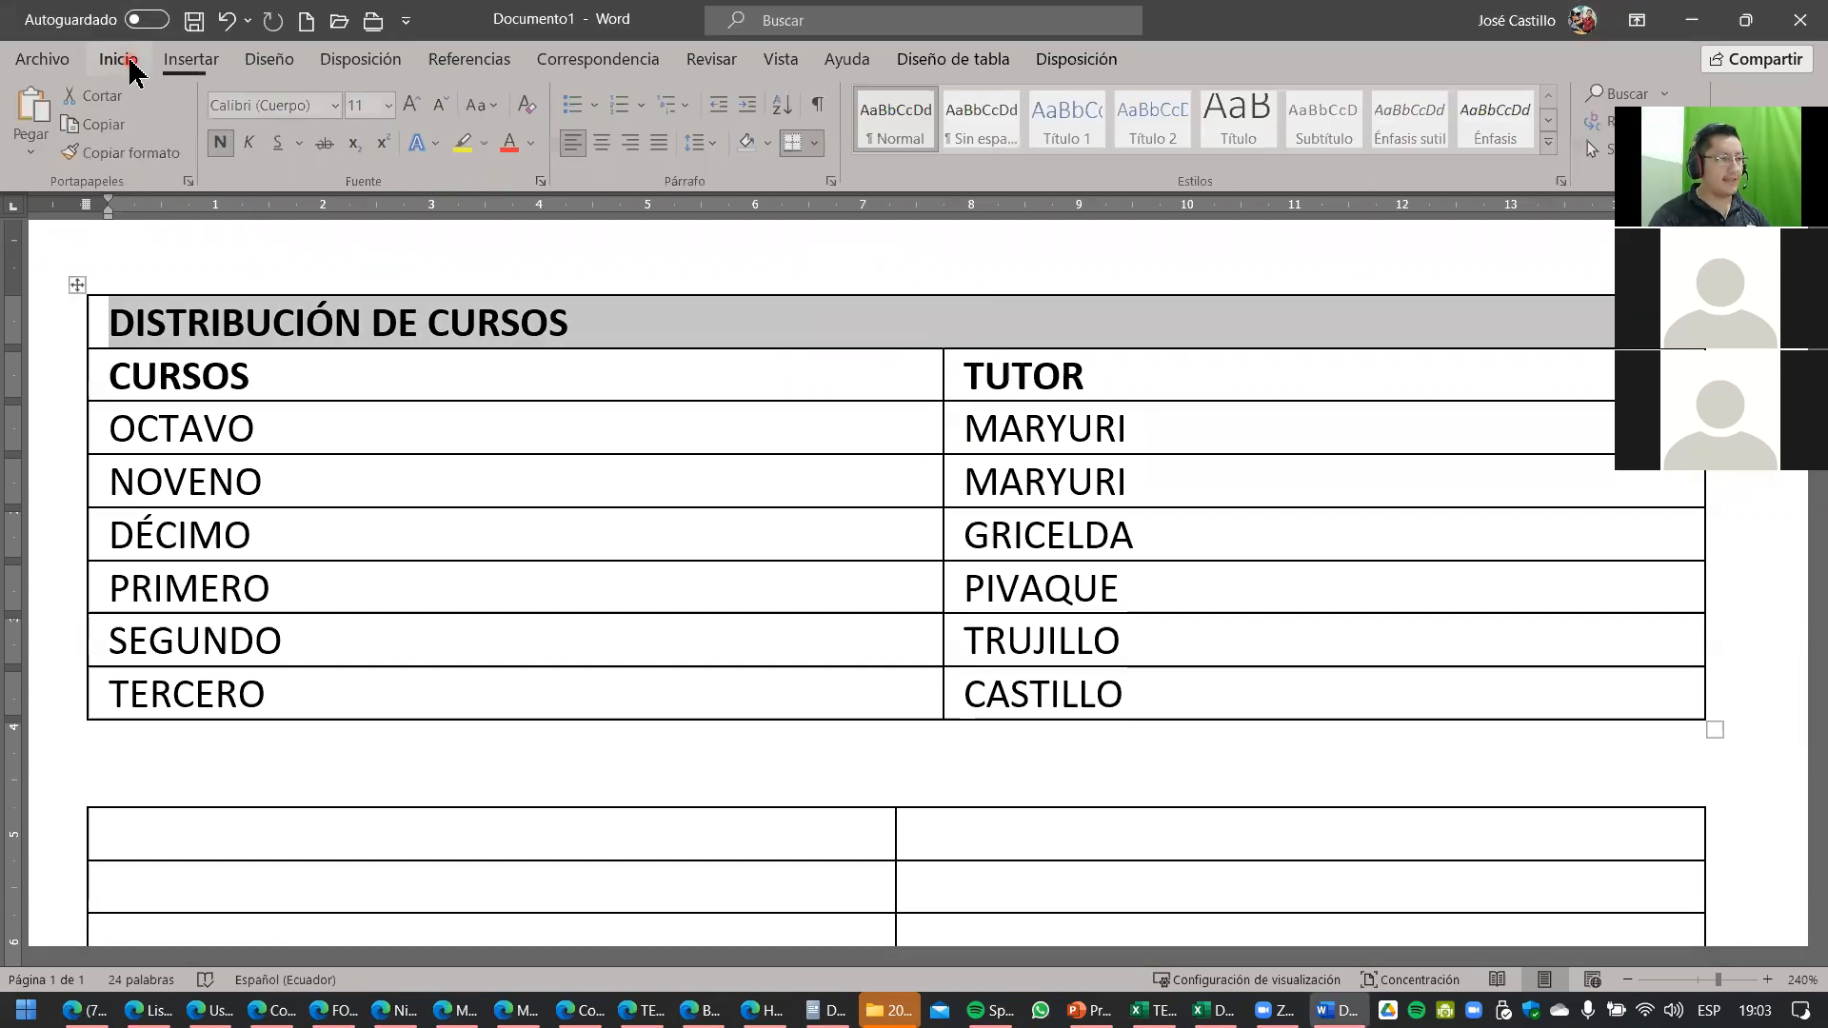
pyautogui.click(609, 145)
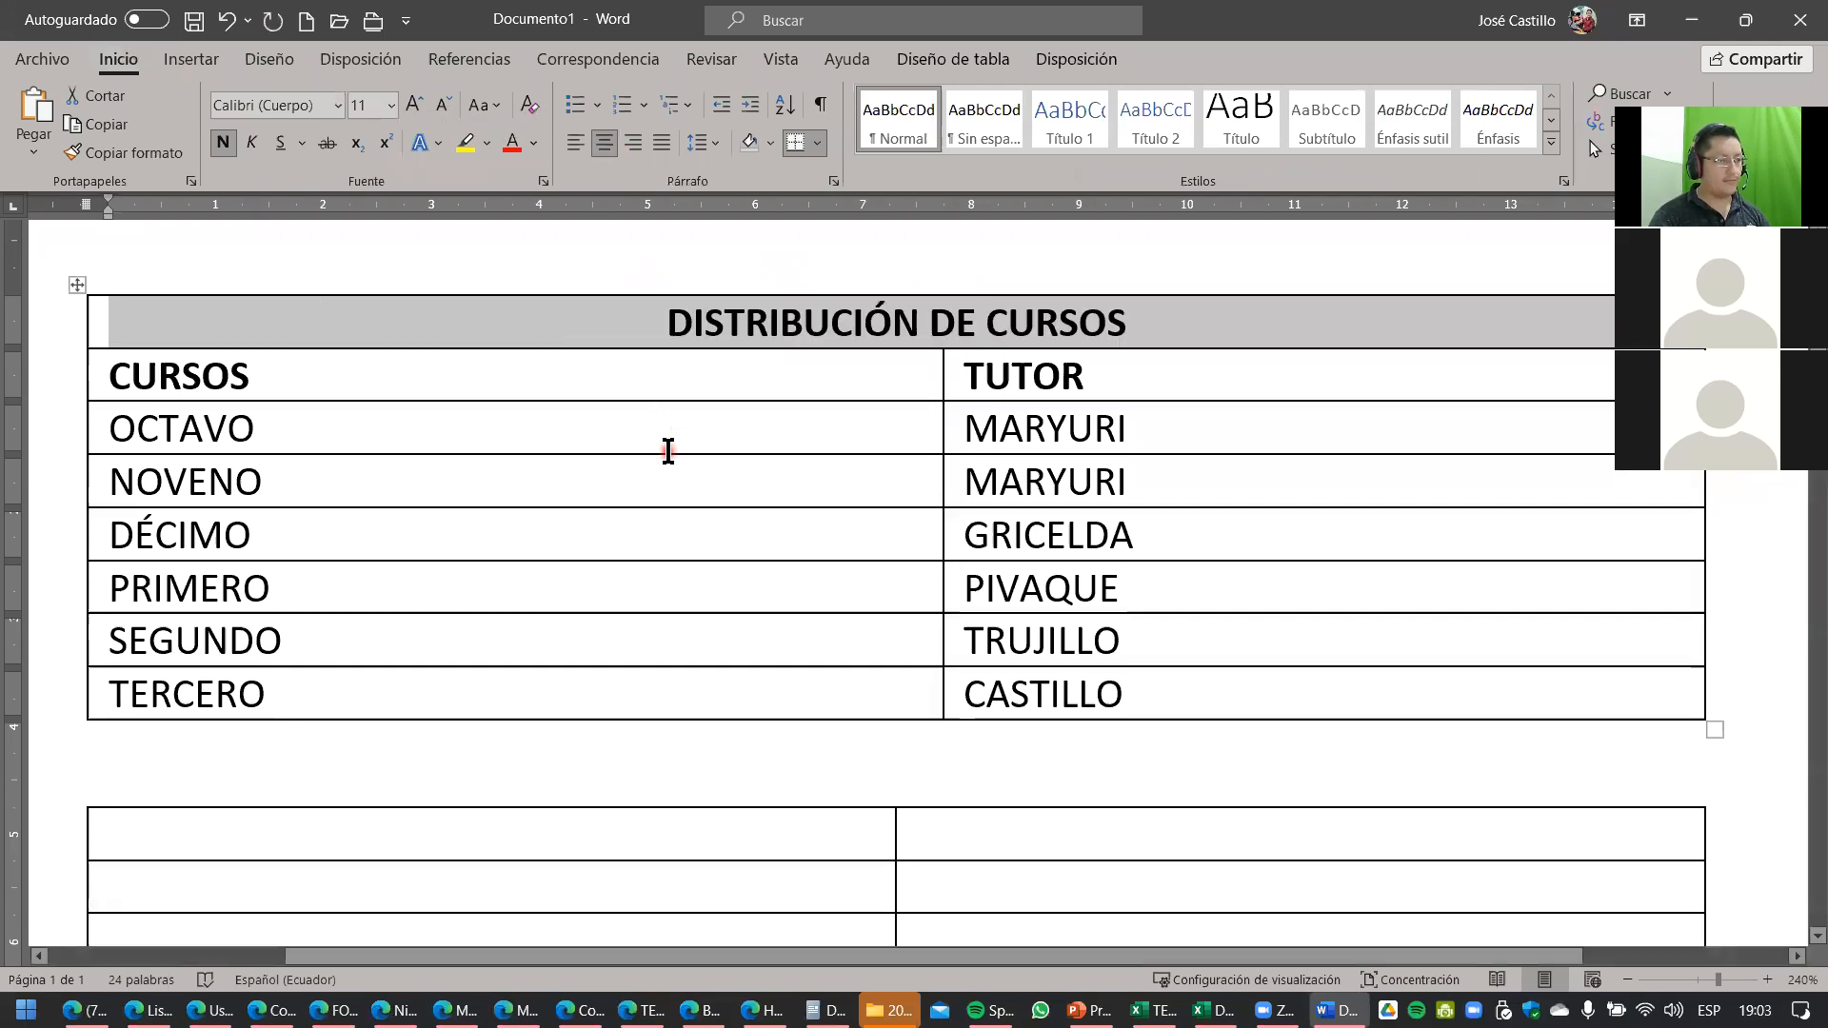
pyautogui.click(669, 451)
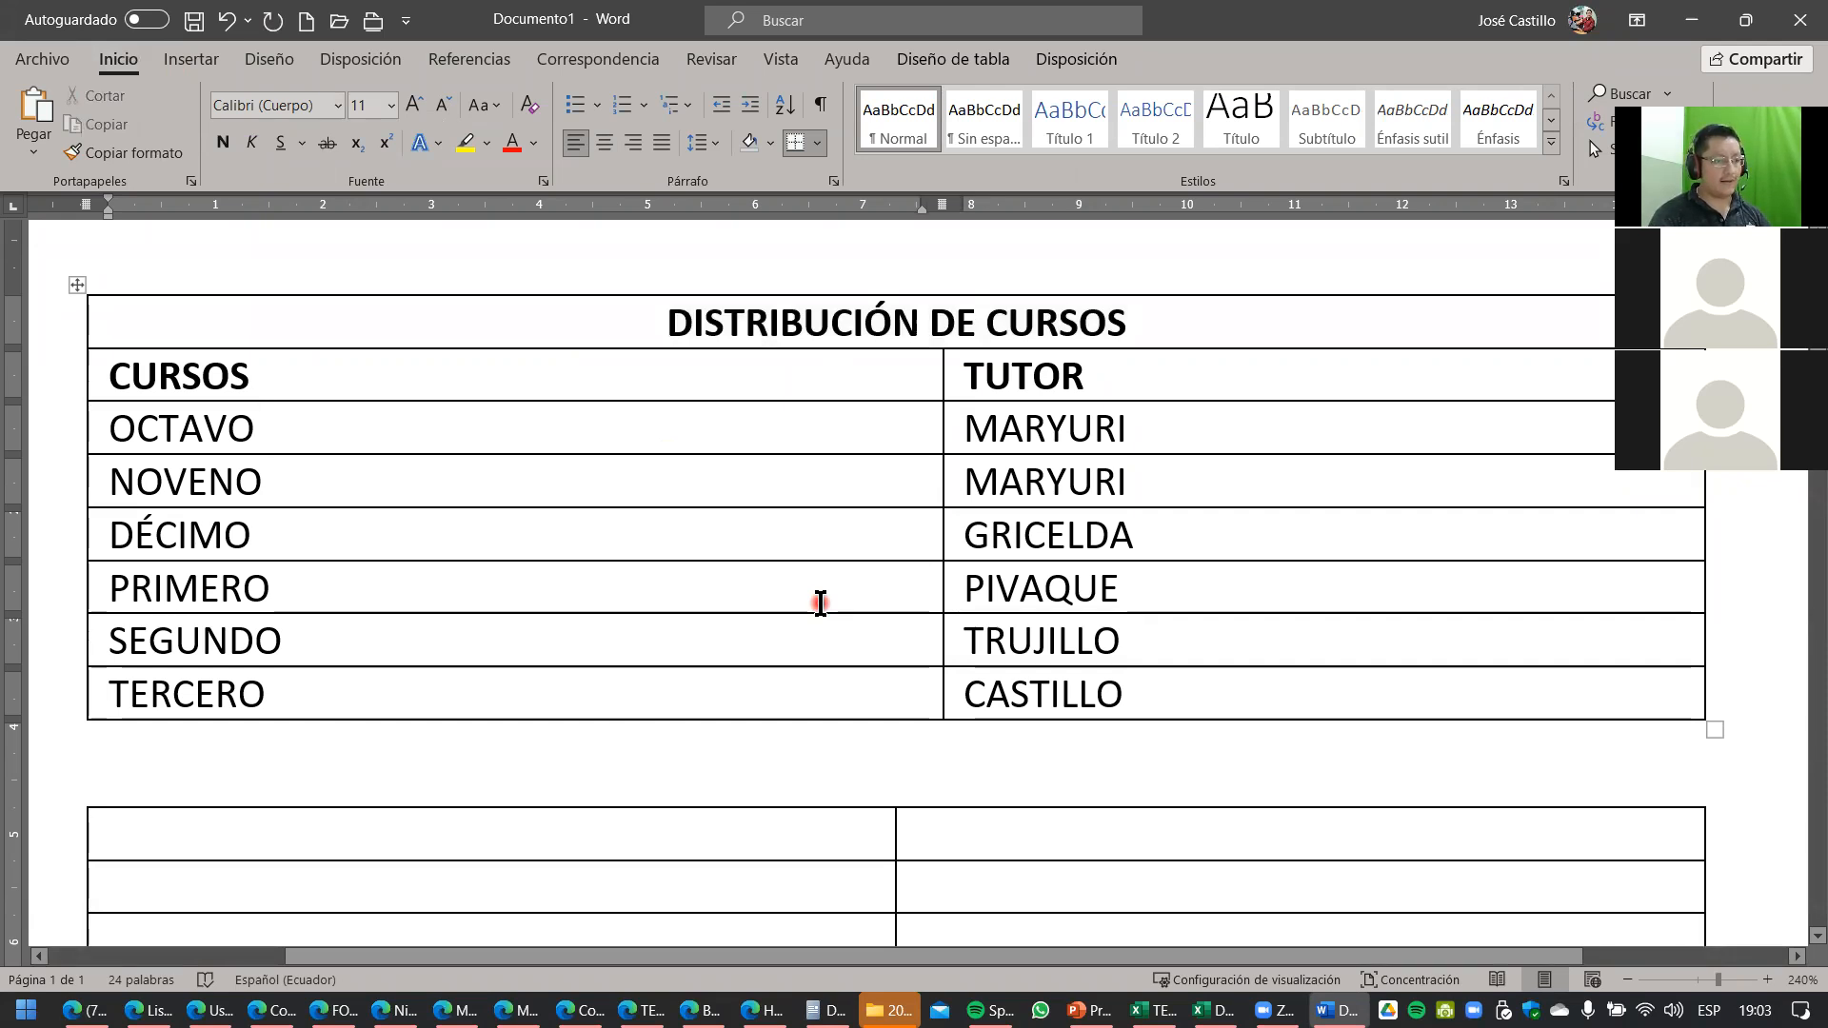
# Add the tutor's name beside OCTAVO and NOVENO in the plain-text course list below the tables, spaced away from each course.
pyautogui.scroll(-10, 821, 603)
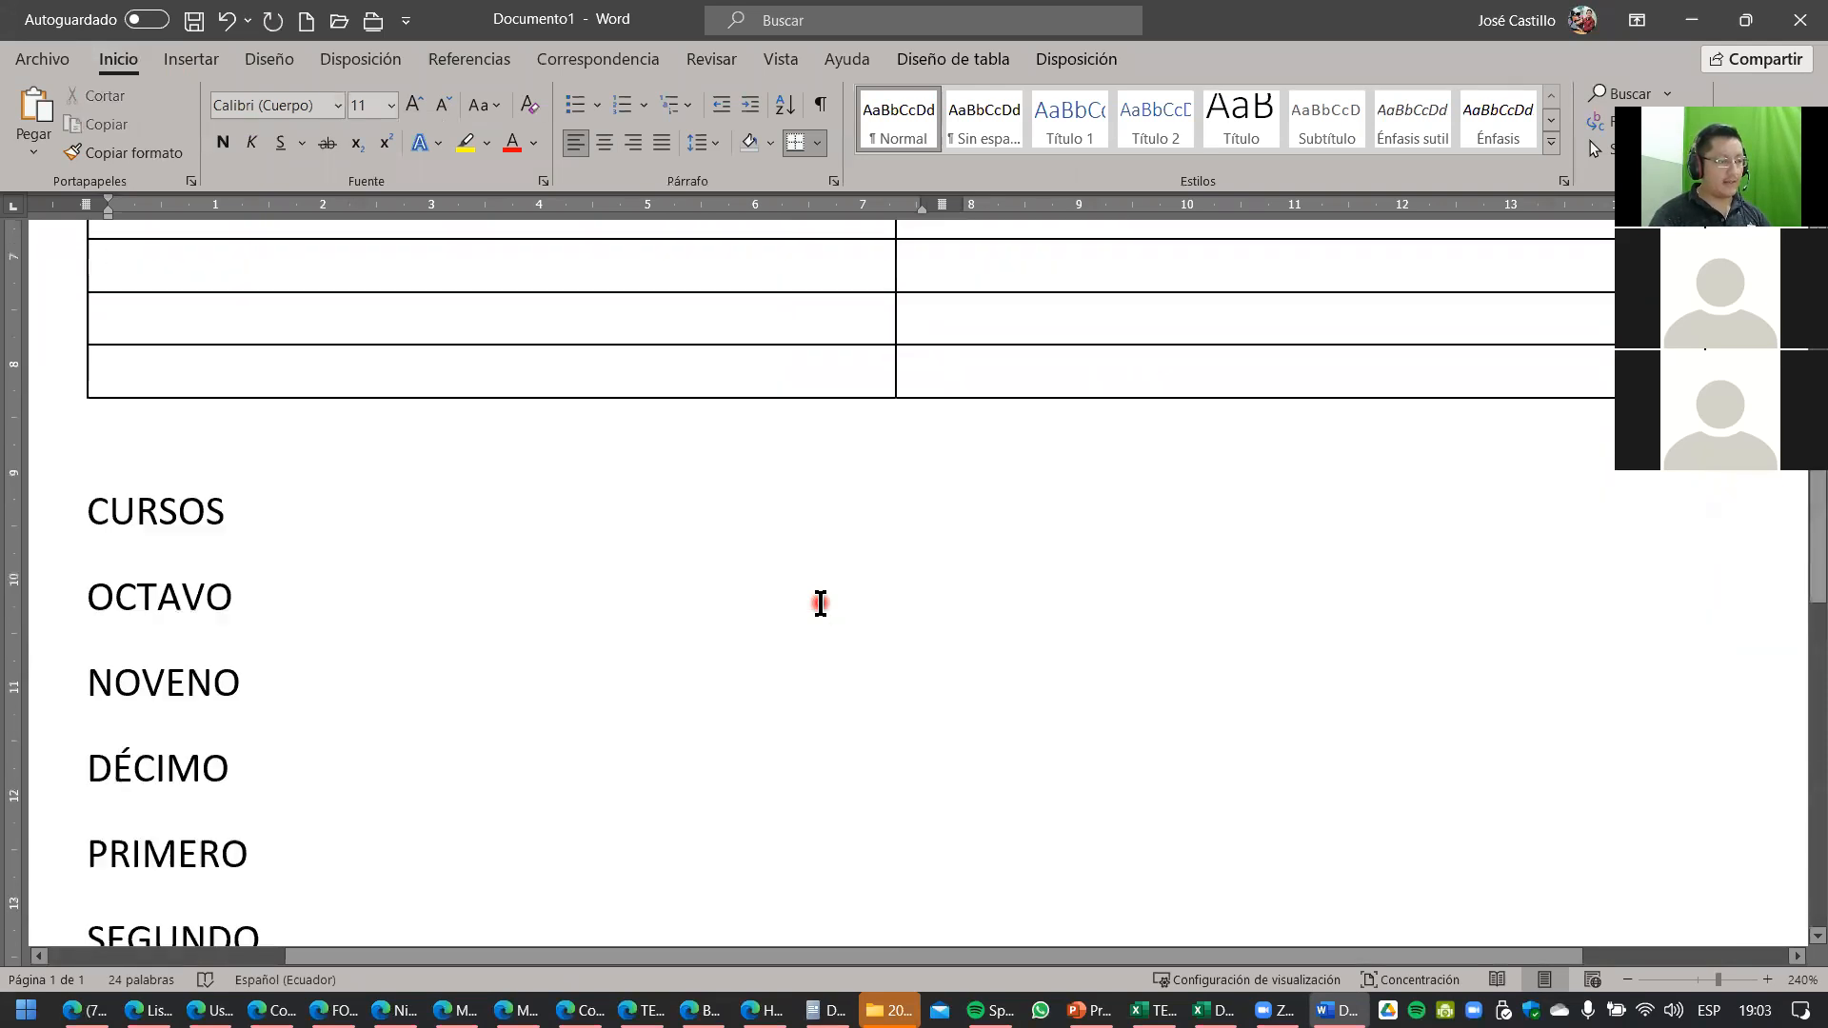
pyautogui.click(287, 346)
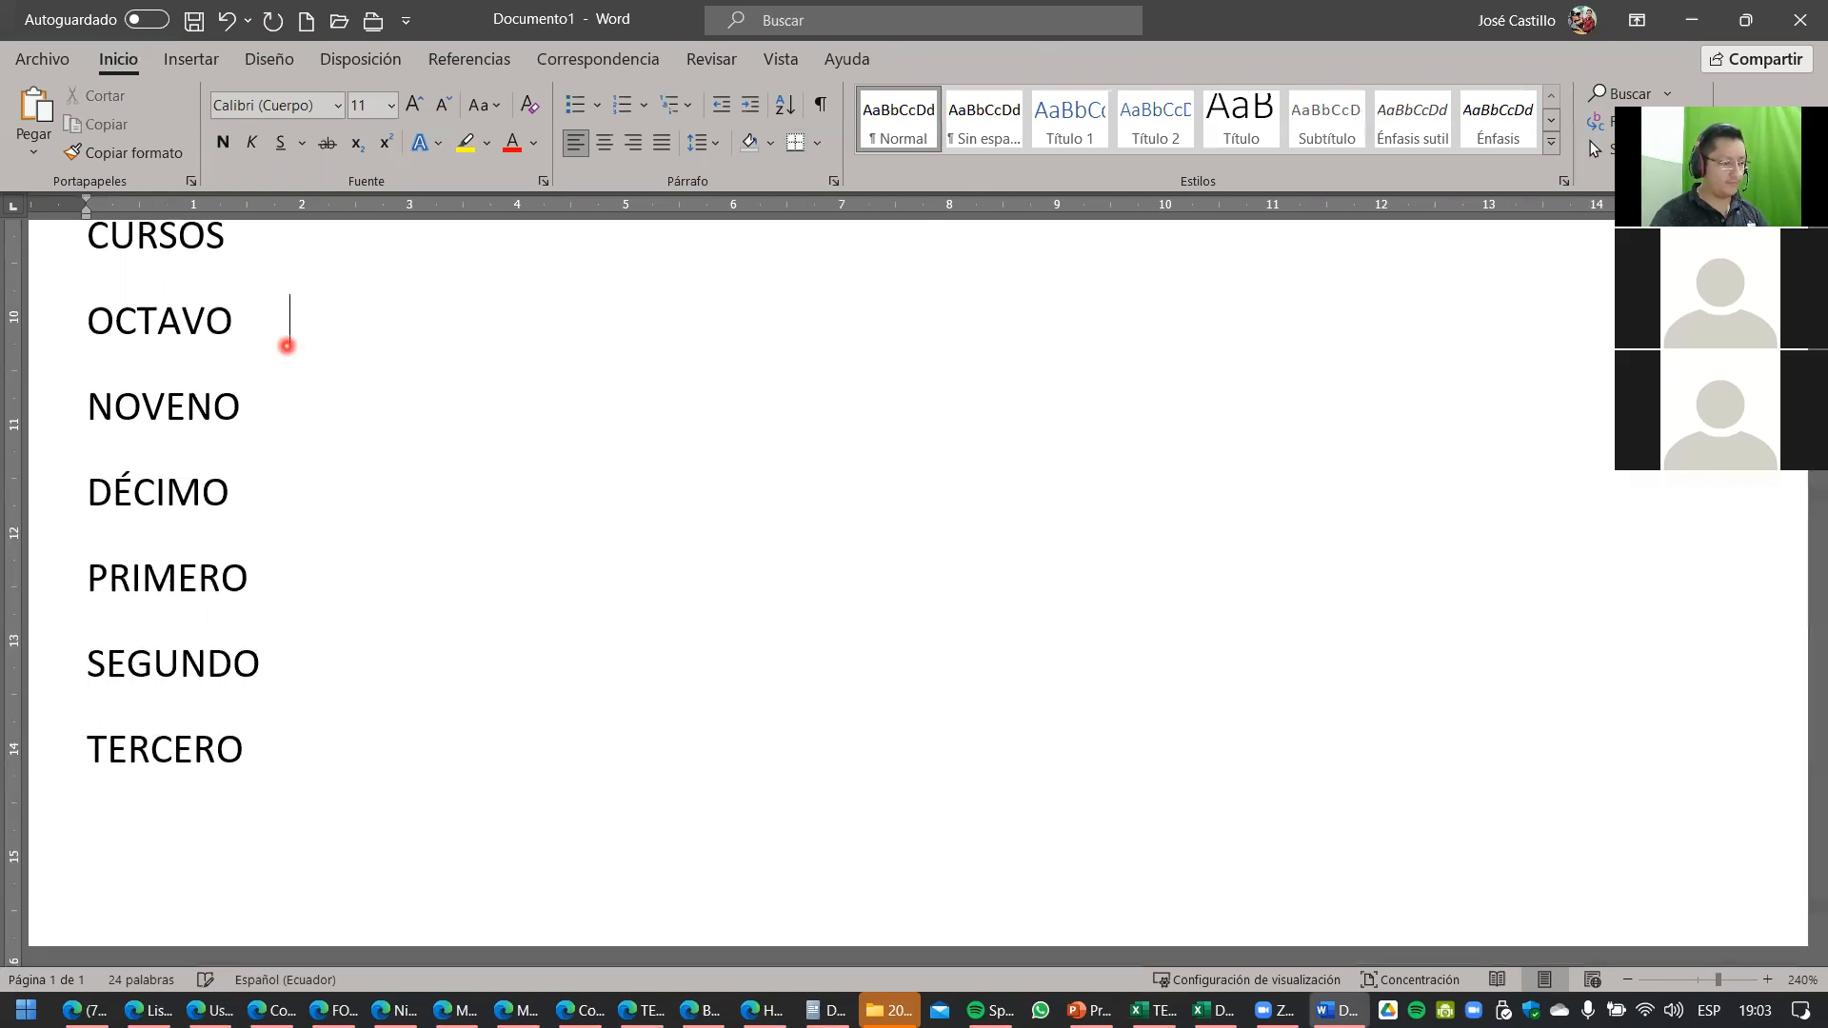
pyautogui.write('MARYURY')
pyautogui.press('Down')
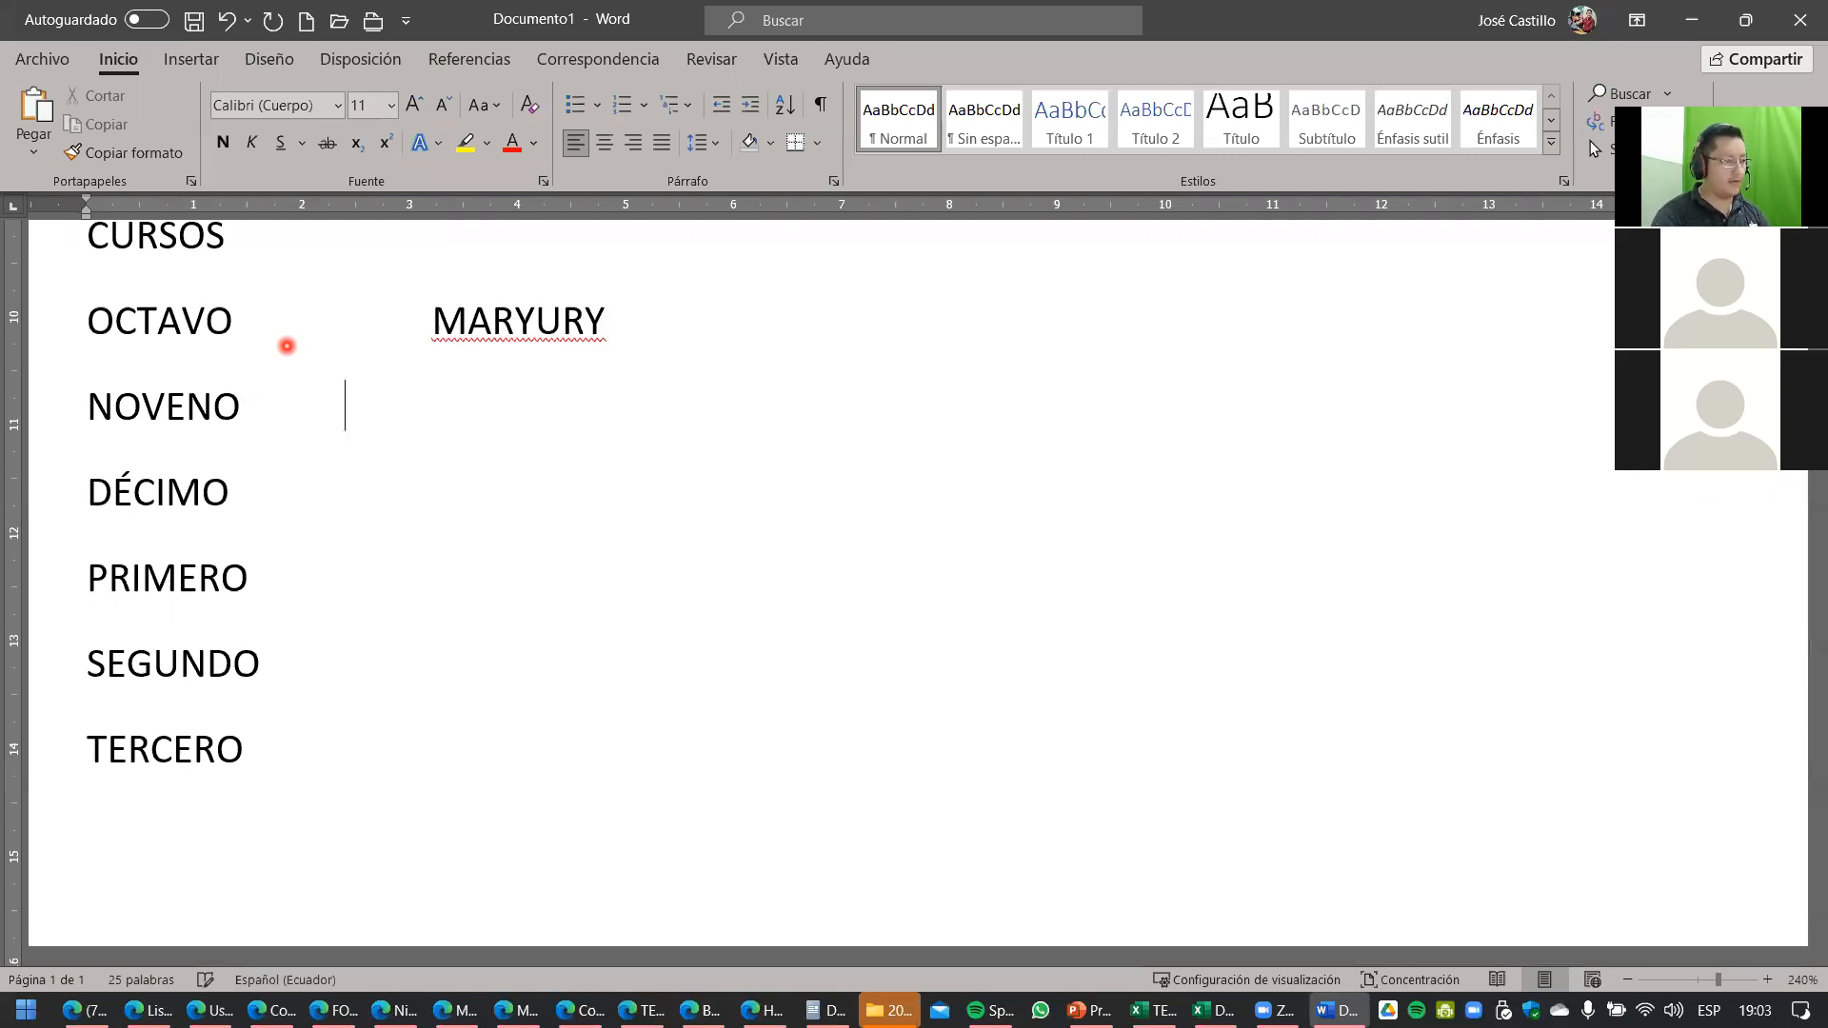
pyautogui.write('MARY')
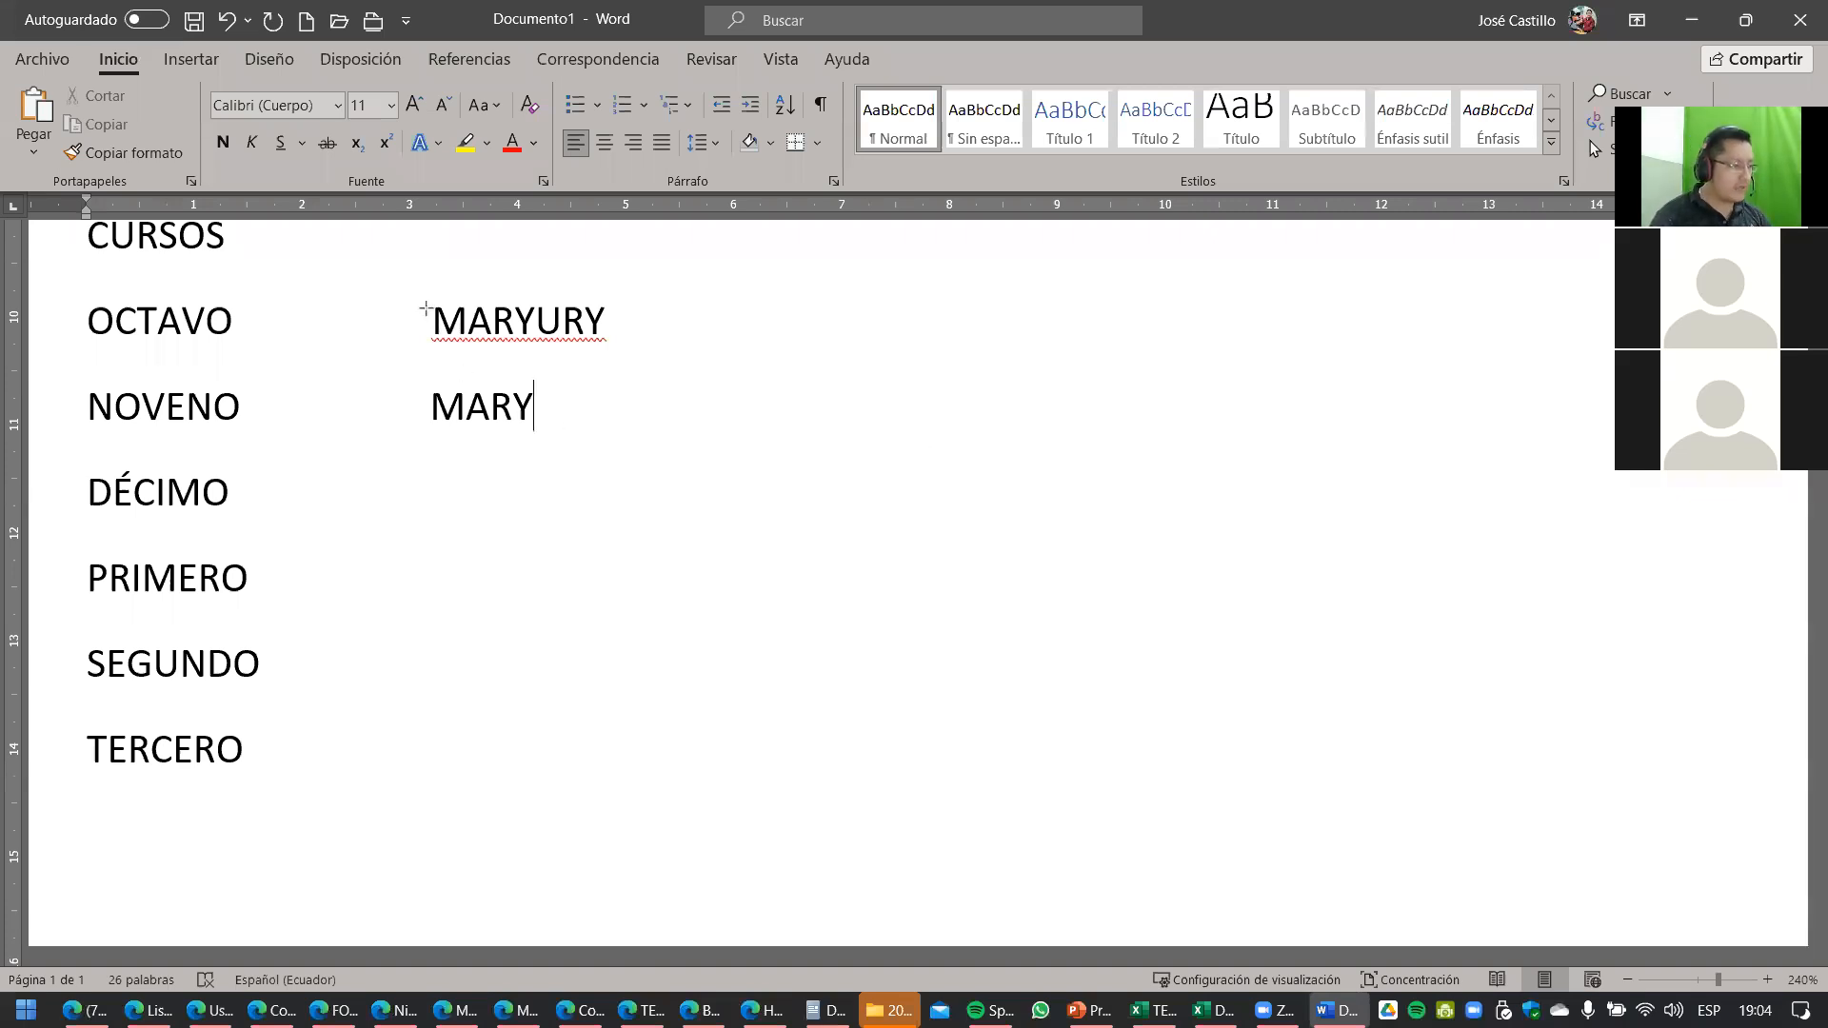
# Try to align the tutor's name beside NOVENO with the name on the OCTAVO line by adjusting the spaces before it.
pyautogui.click(431, 301)
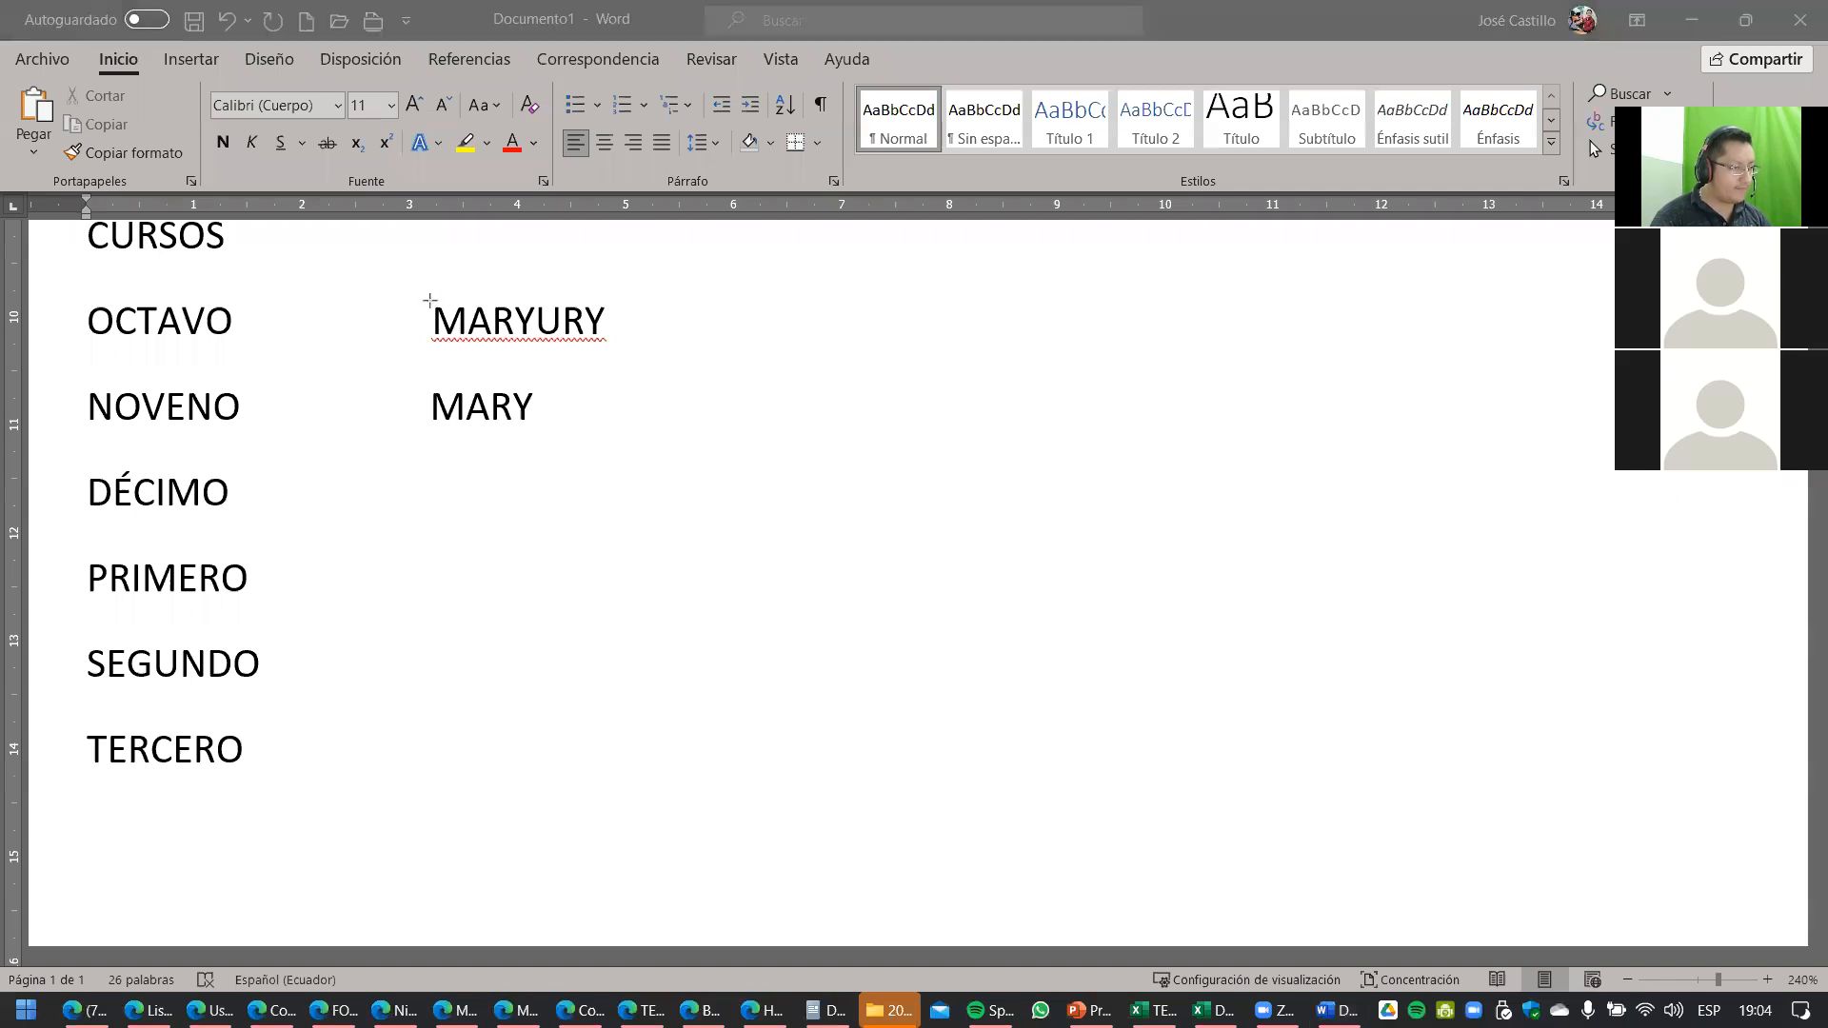
pyautogui.moveTo(433, 436); pyautogui.dragTo(429, 454)
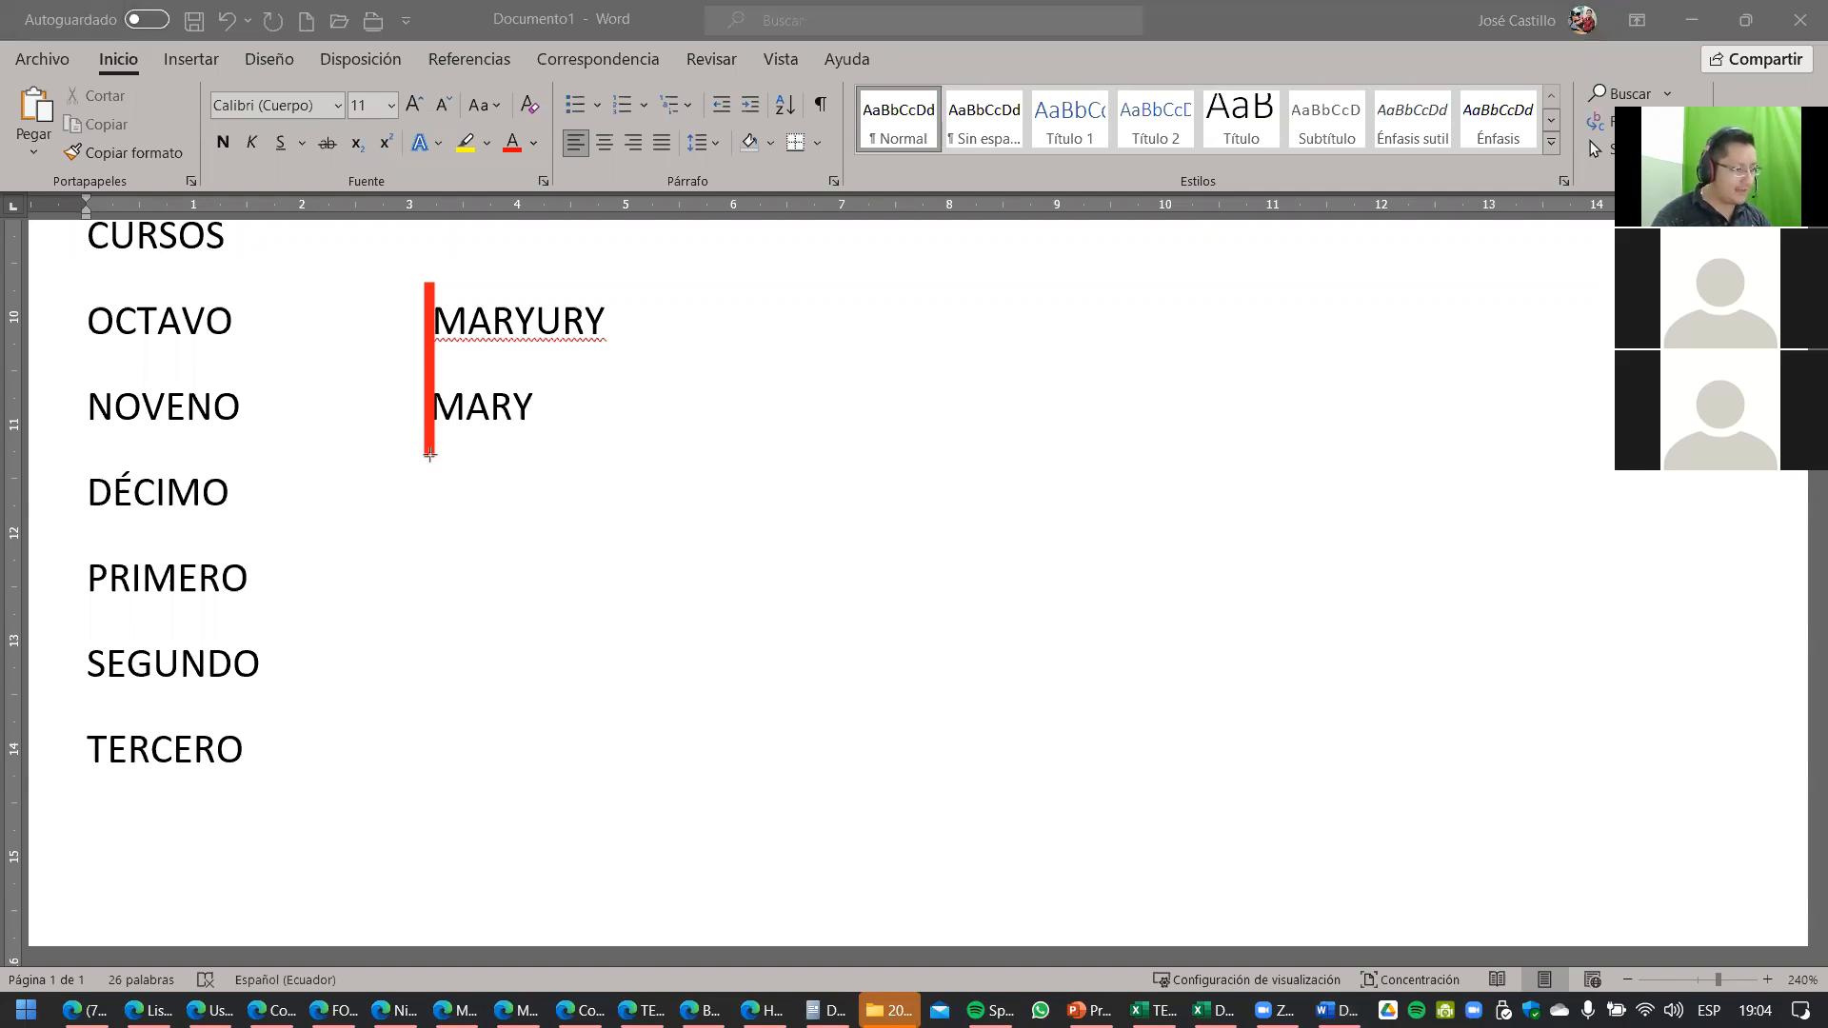
pyautogui.moveTo(429, 454); pyautogui.dragTo(426, 526)
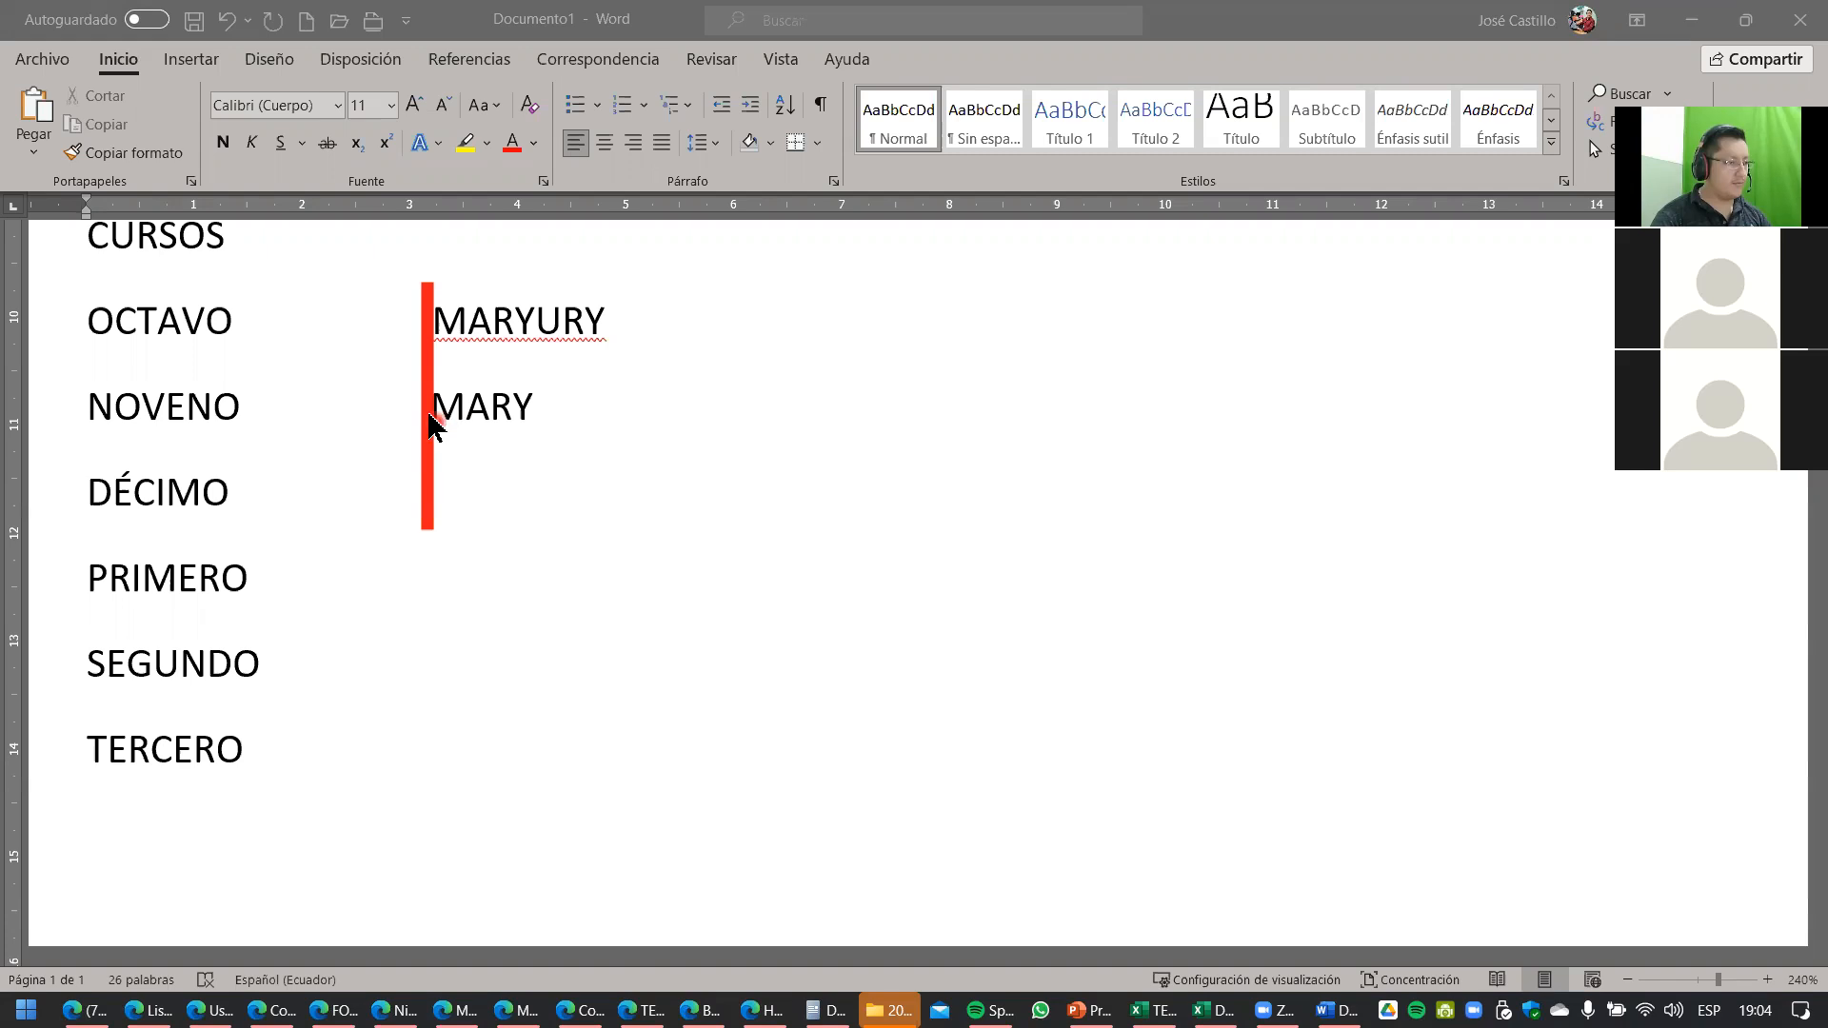
pyautogui.click(432, 415)
pyautogui.press('Left')
pyautogui.press('Left')
pyautogui.press('Left')
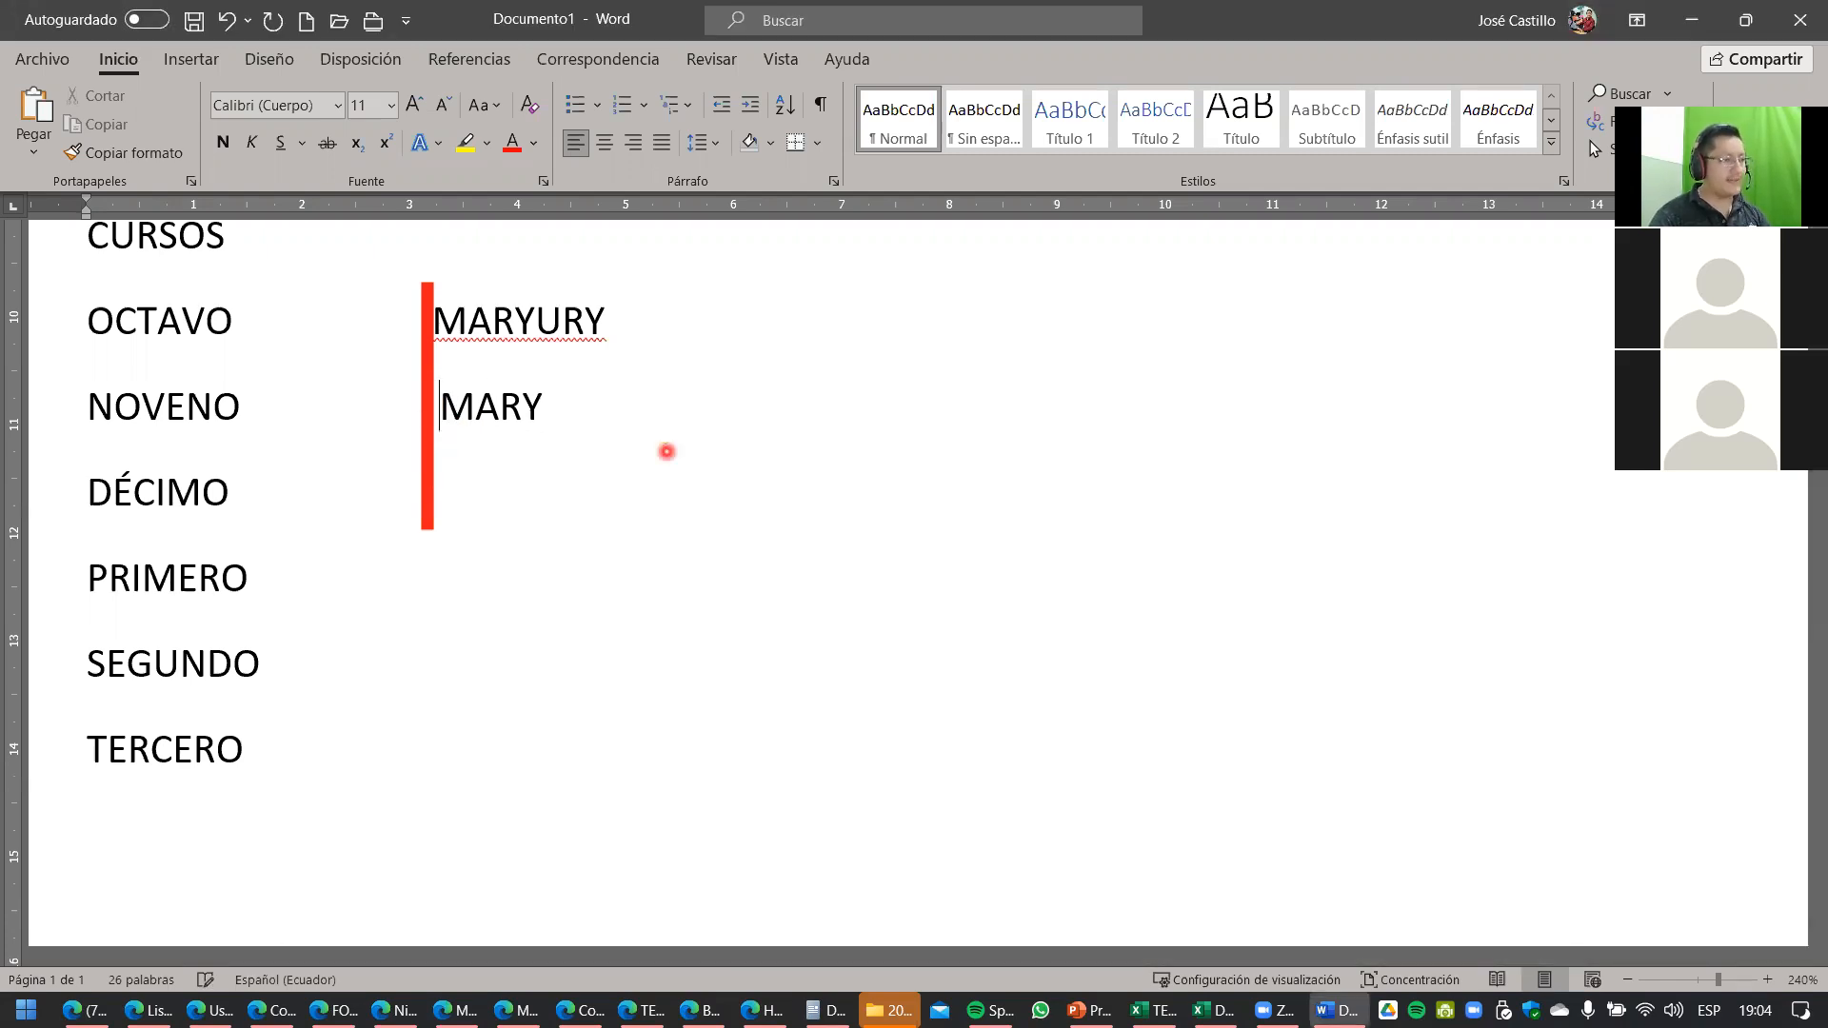
pyautogui.click(876, 518)
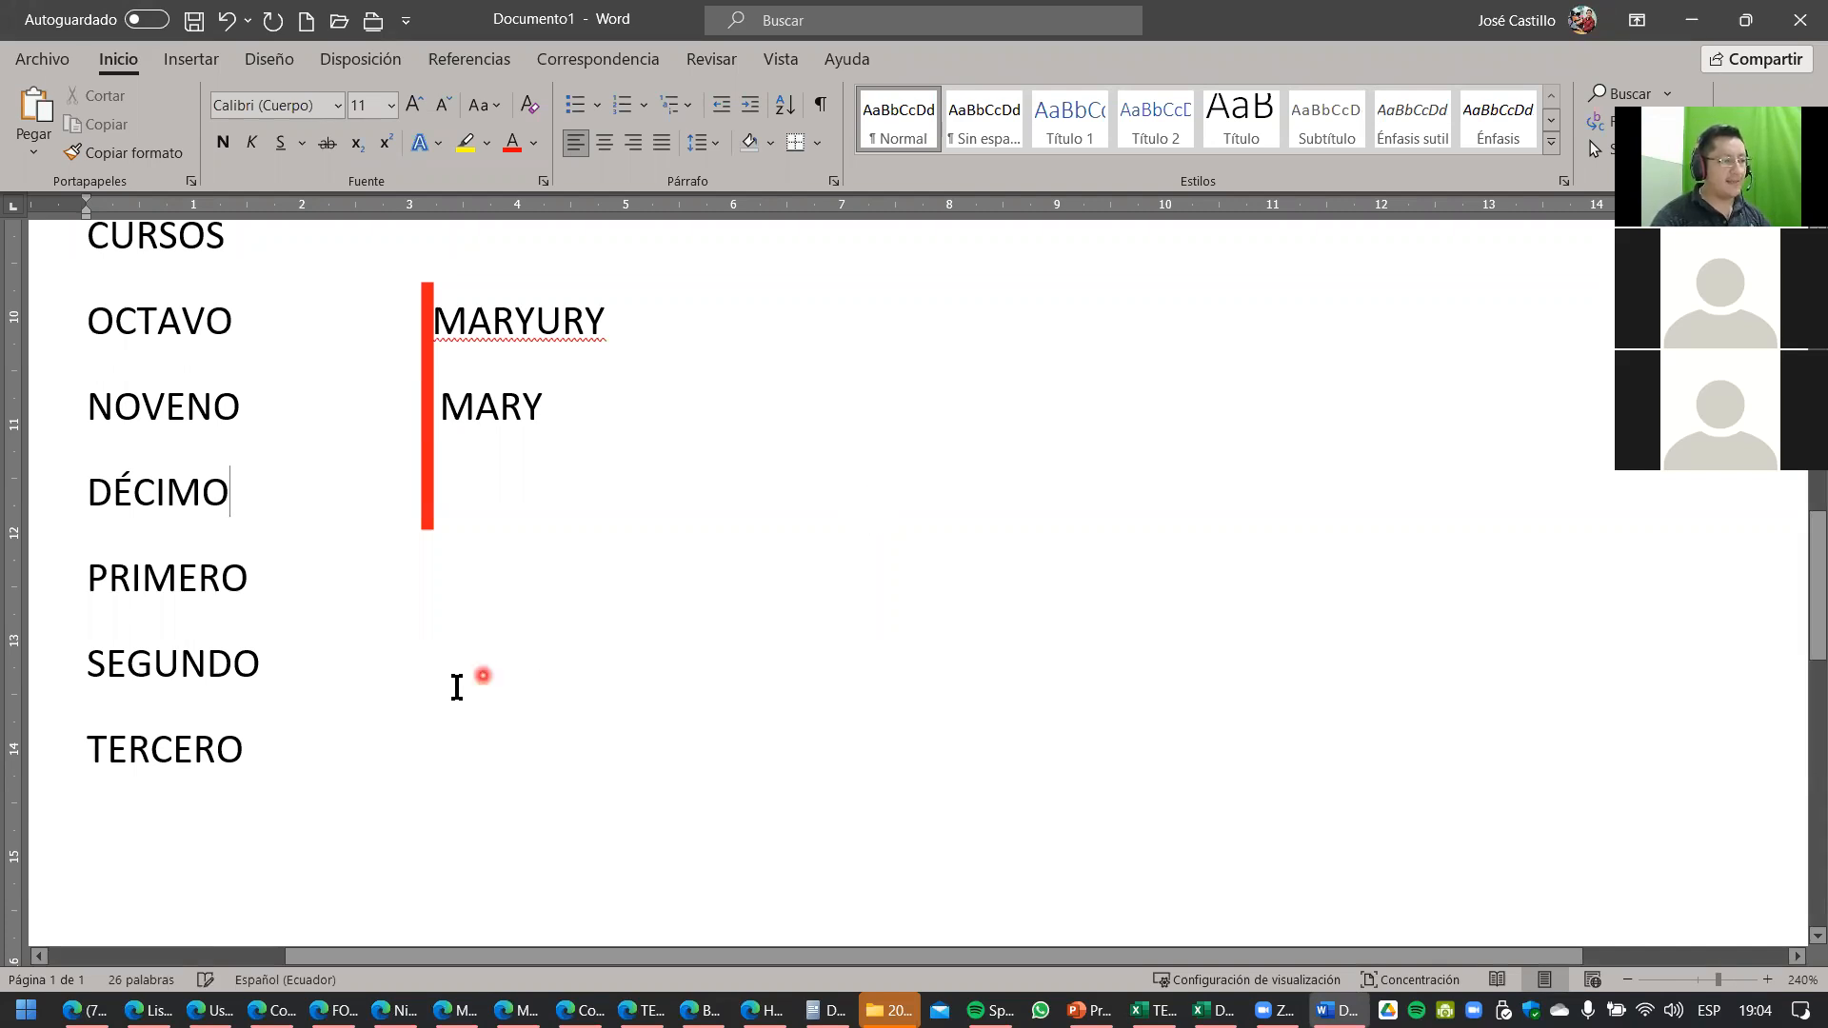
pyautogui.click(437, 408)
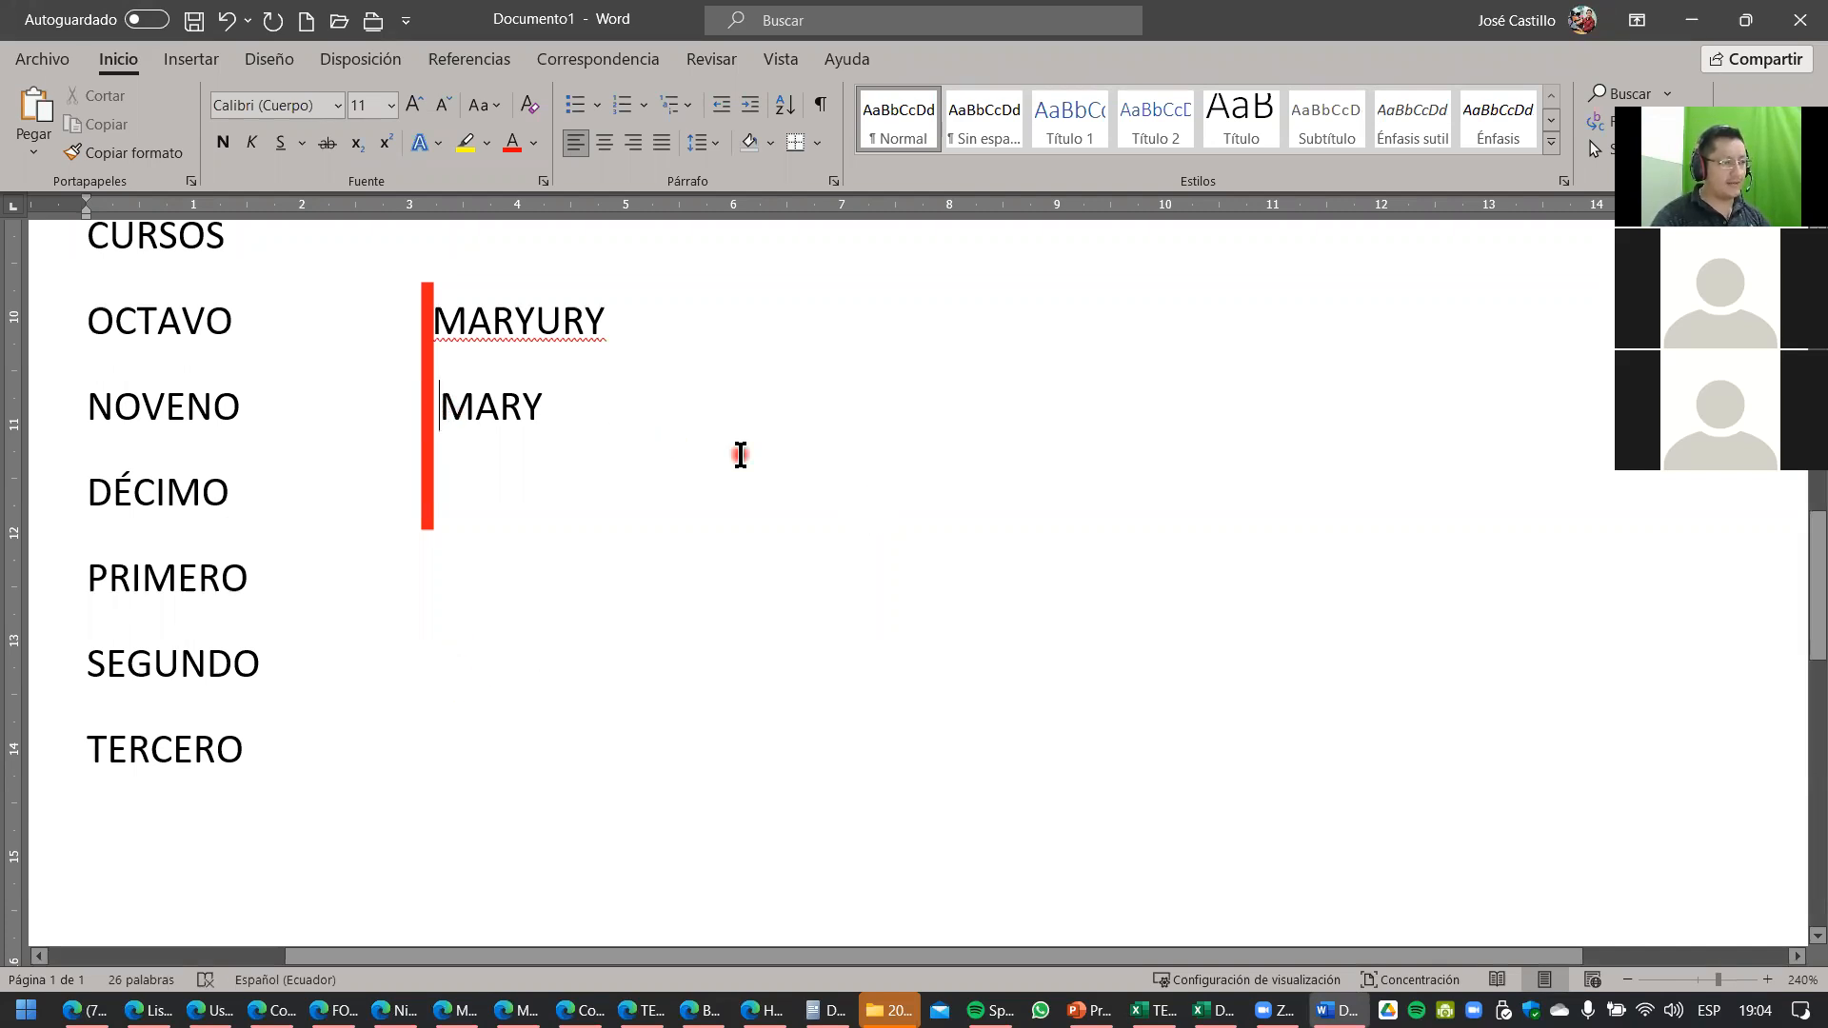
# Compare the space-separated names in the plain-text list with the alignment of the TUTOR column and title row in the first table.
pyautogui.click(307, 322)
pyautogui.doubleClick(307, 328)
pyautogui.click(348, 426)
pyautogui.doubleClick(347, 426)
pyautogui.scroll(10, 633, 466)
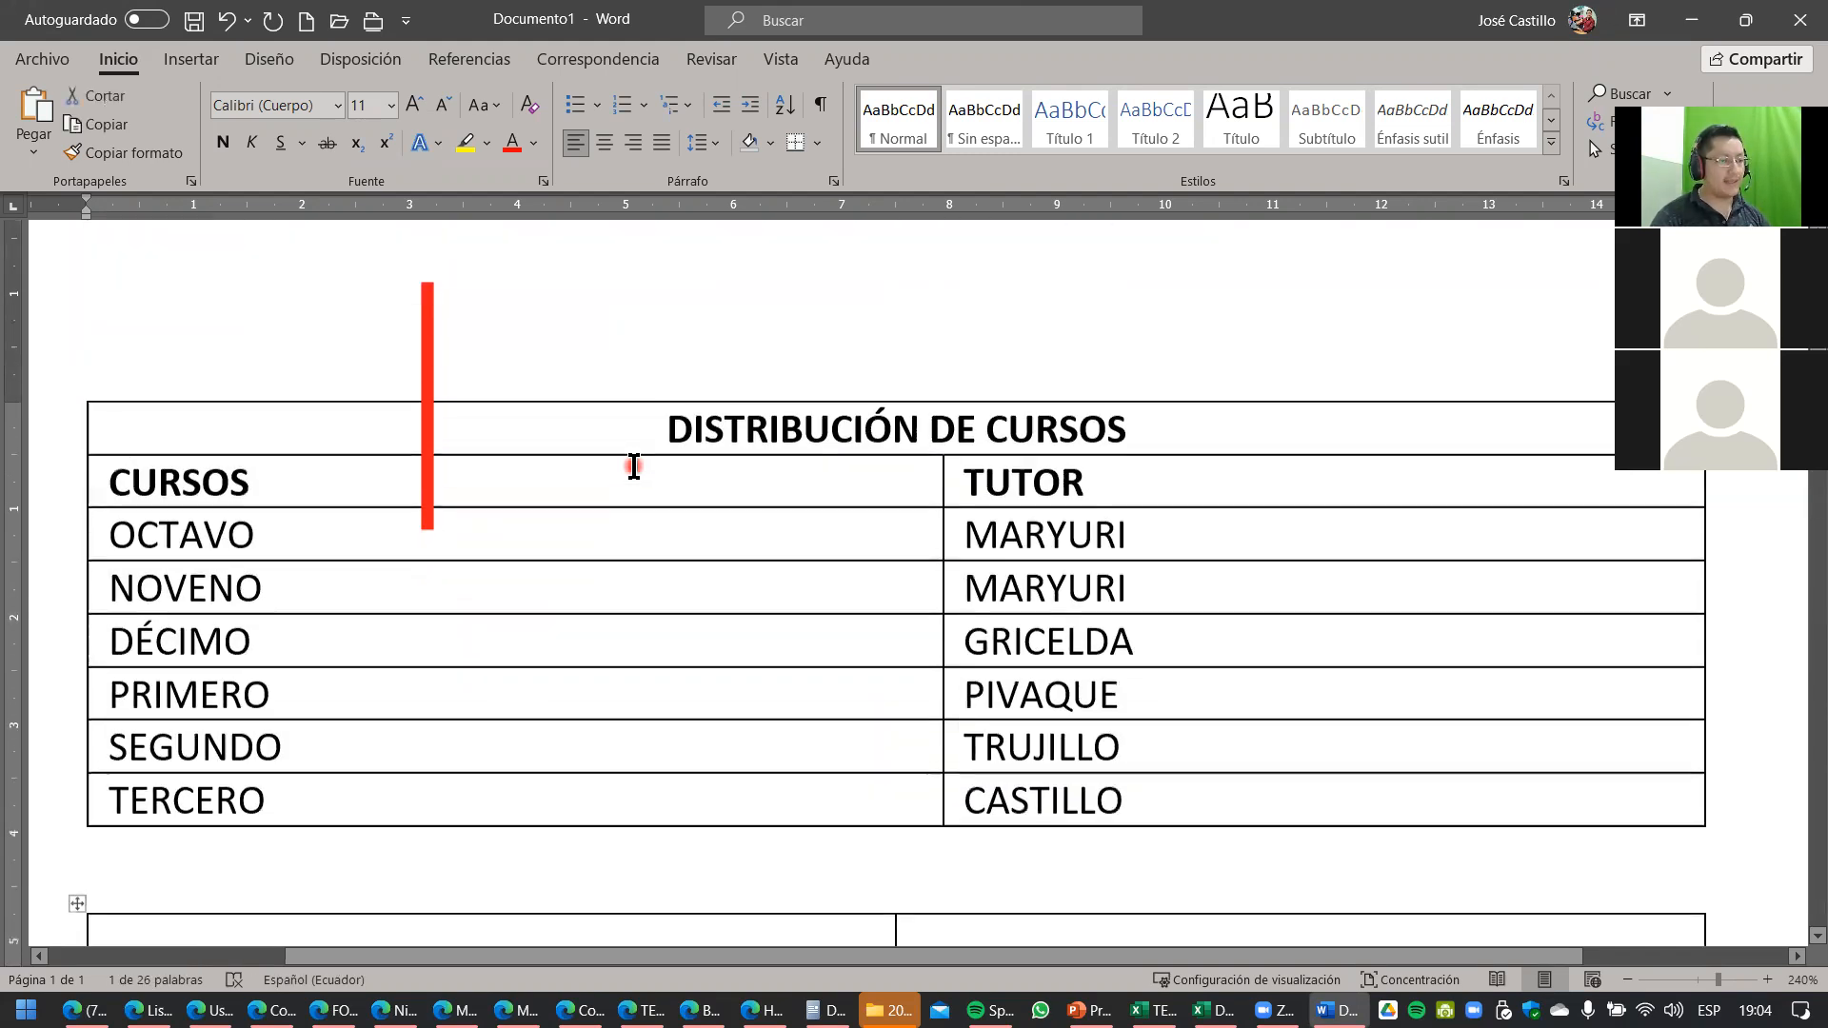
pyautogui.moveTo(960, 534); pyautogui.dragTo(1094, 804)
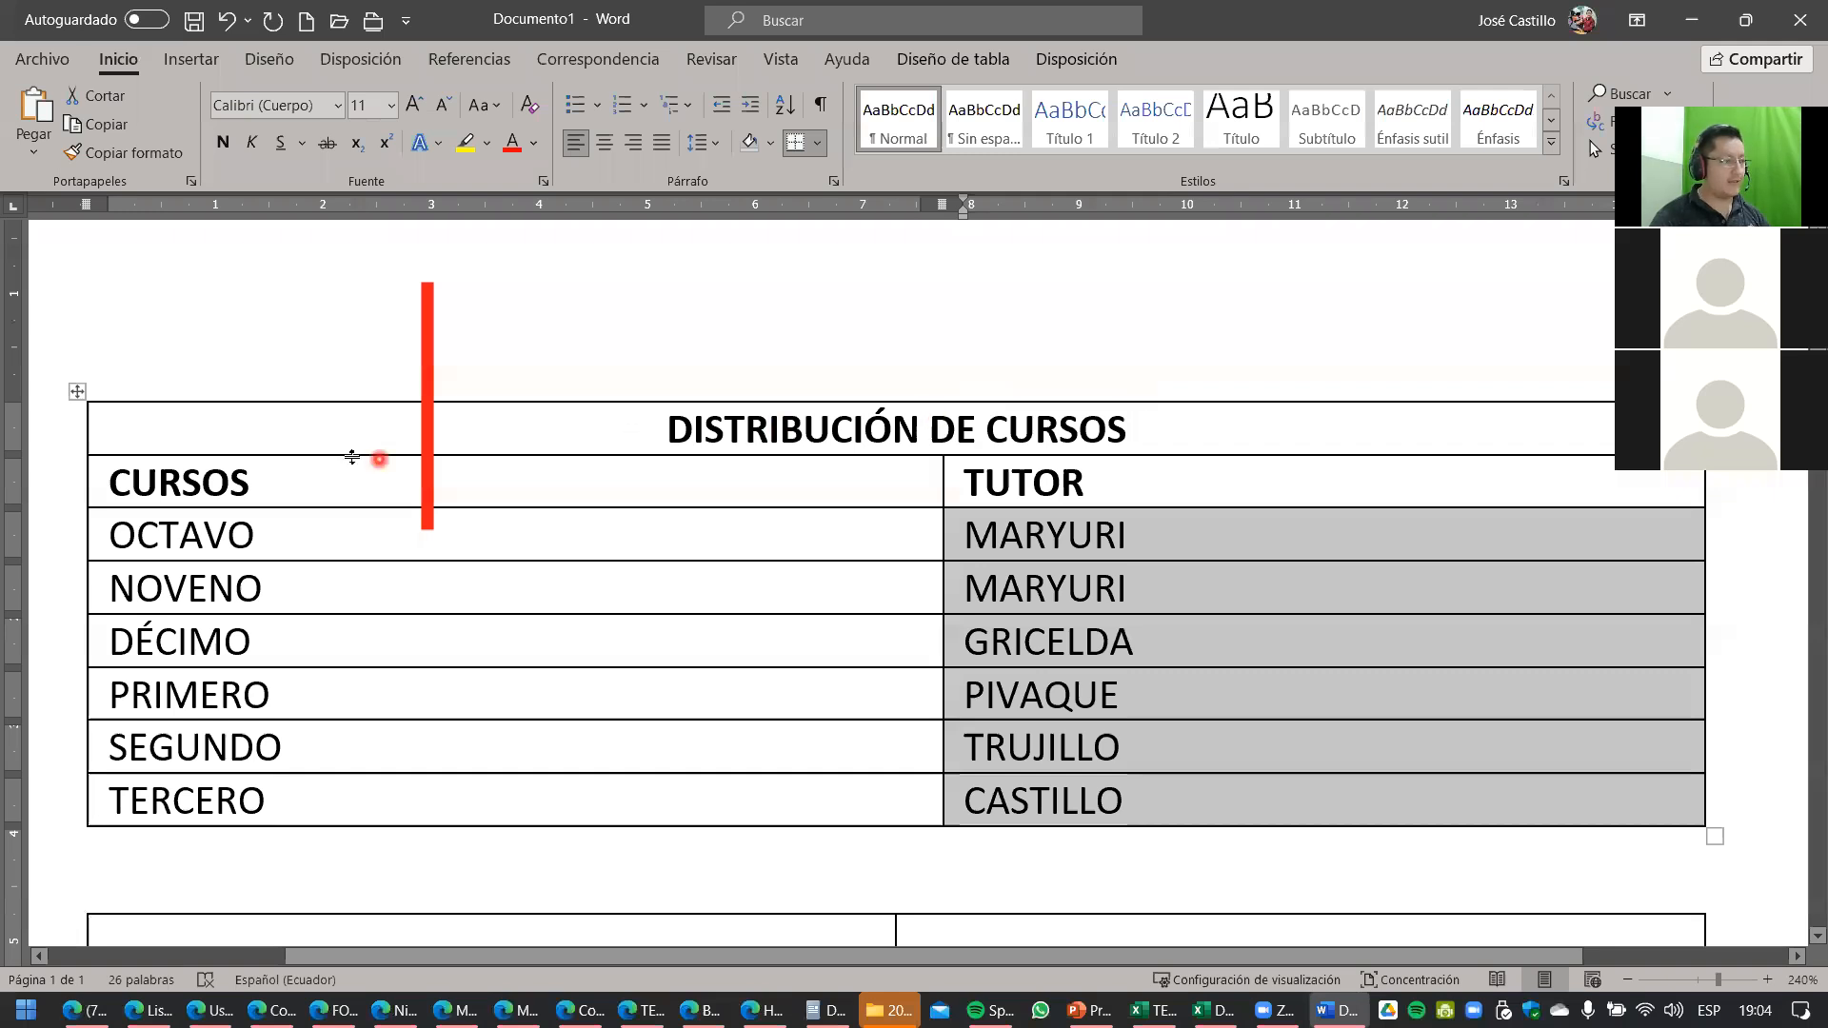
pyautogui.click(320, 434)
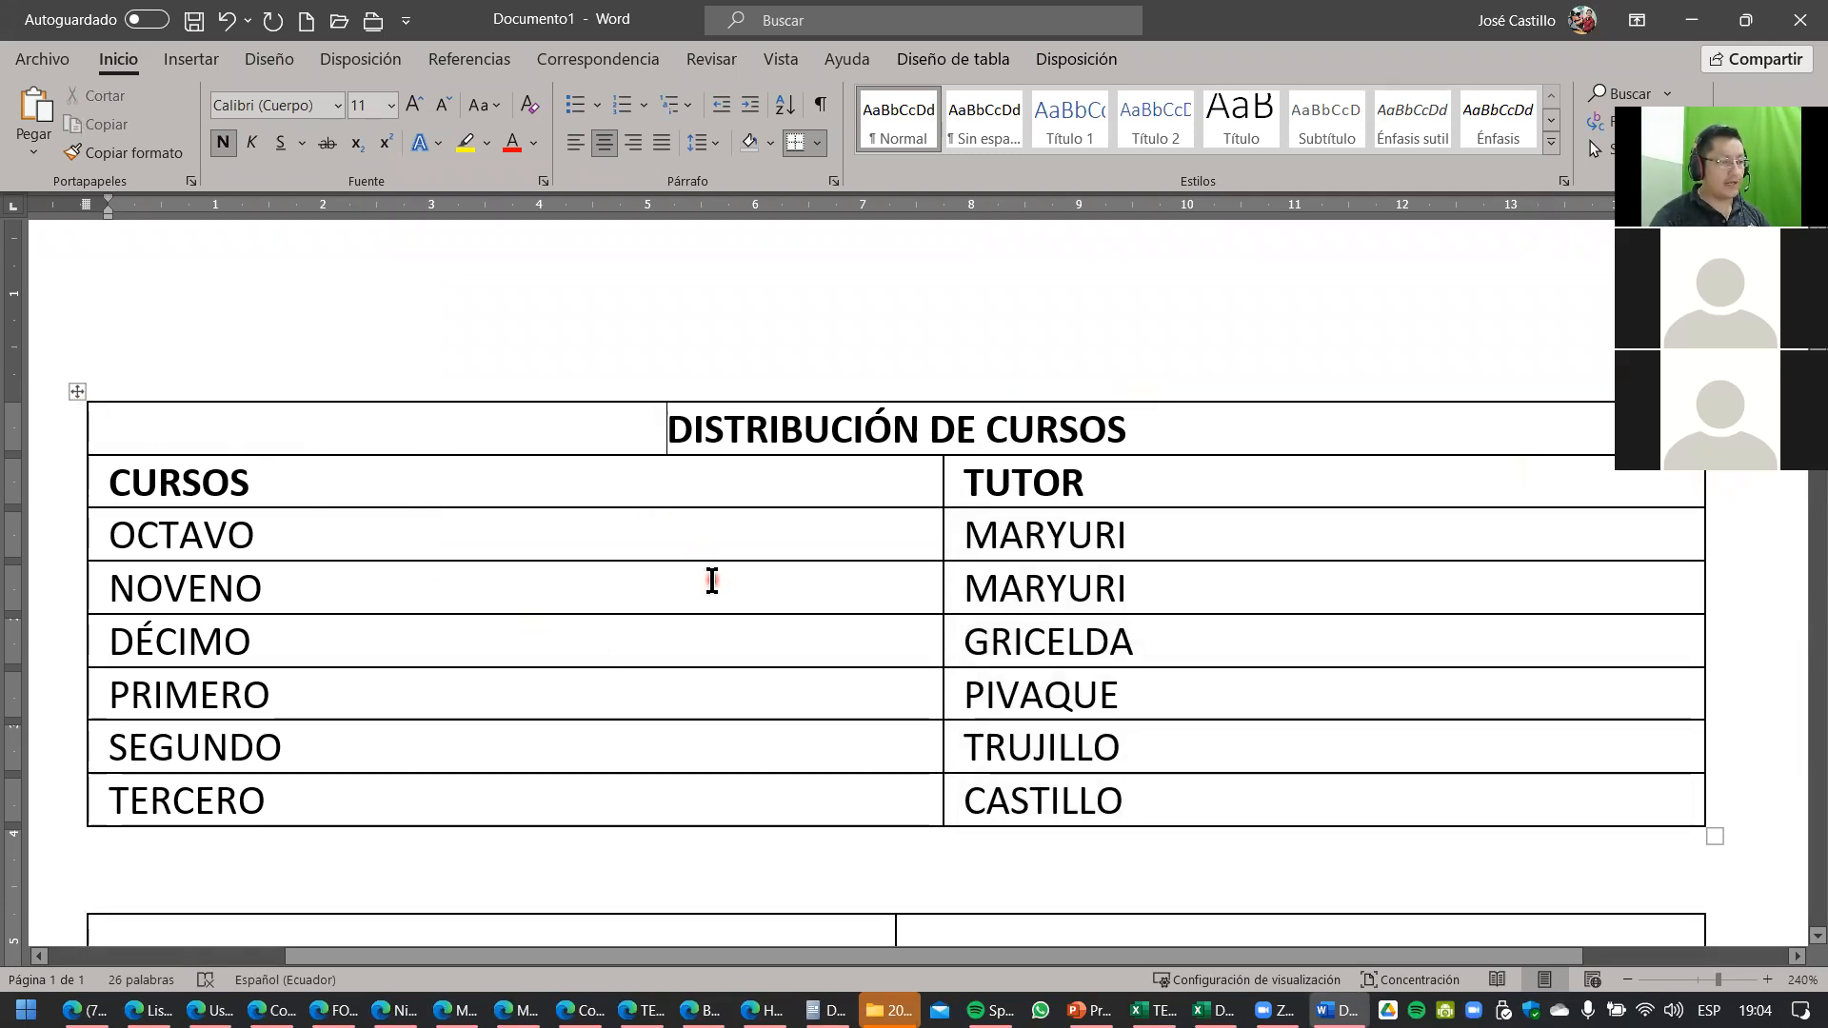
pyautogui.click(712, 578)
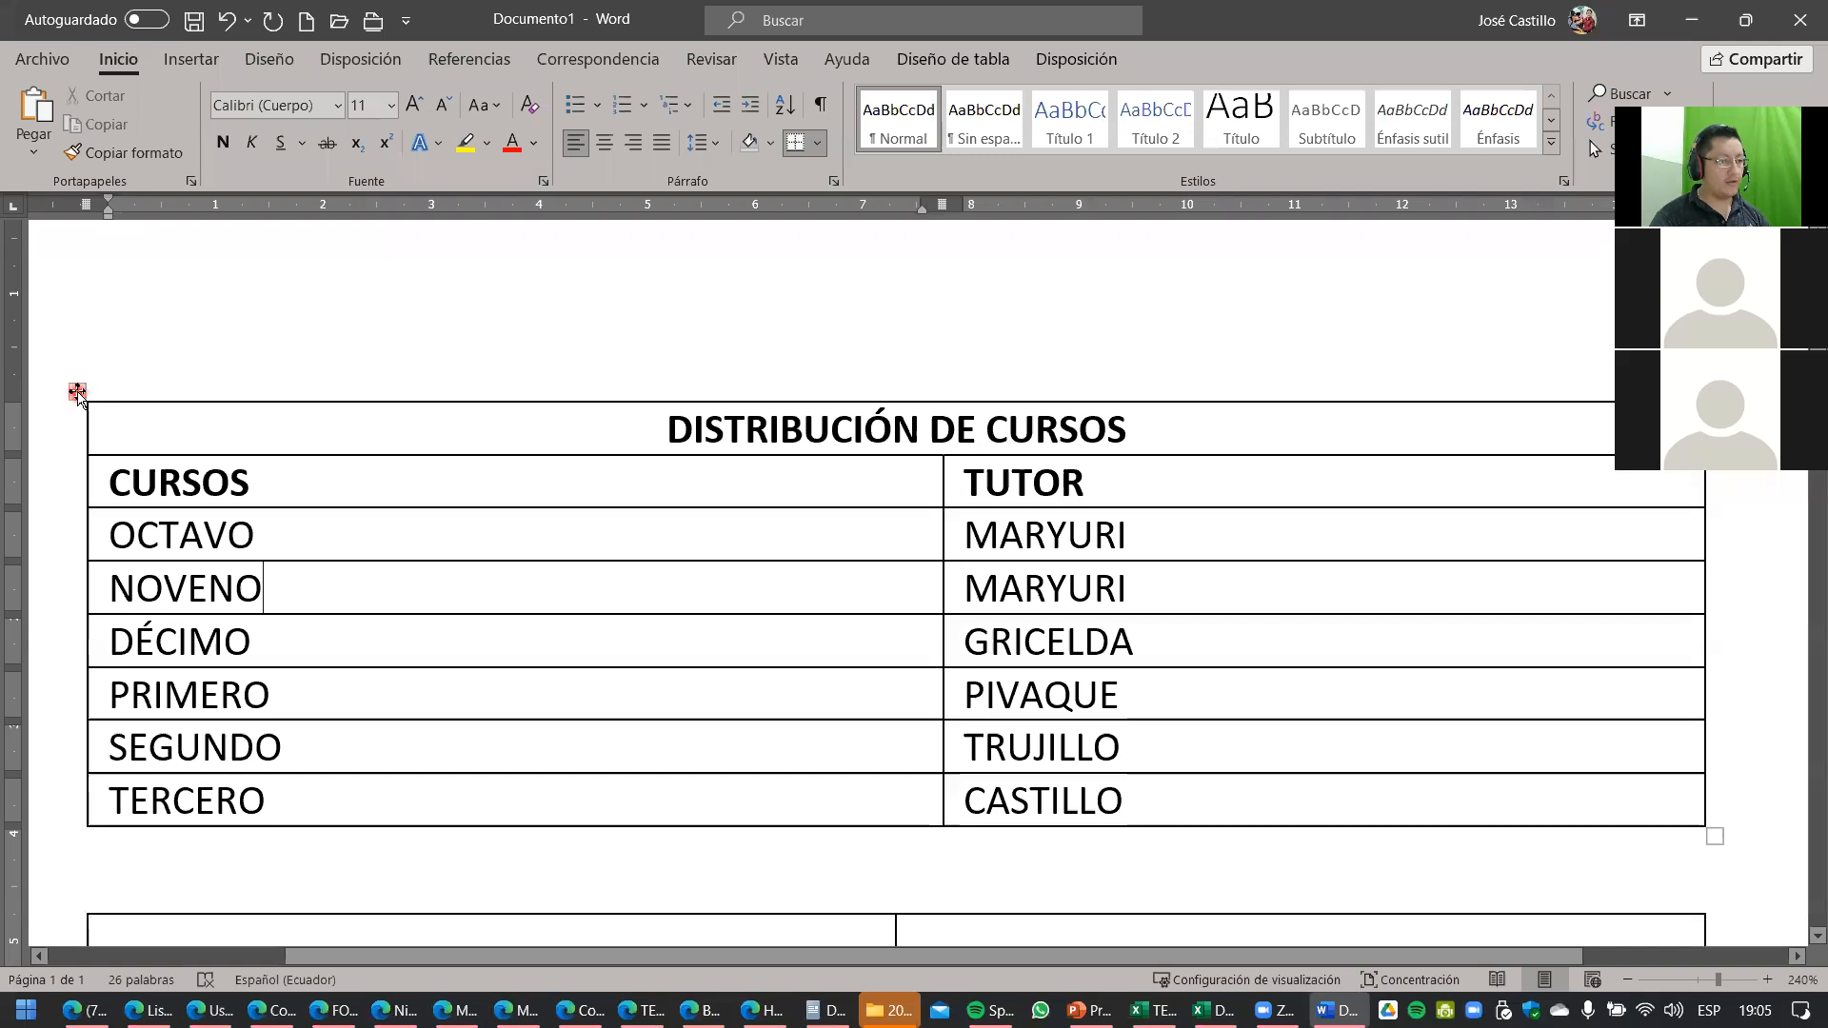
# Center the text of every cell in the first table both horizontally and vertically.
pyautogui.click(77, 393)
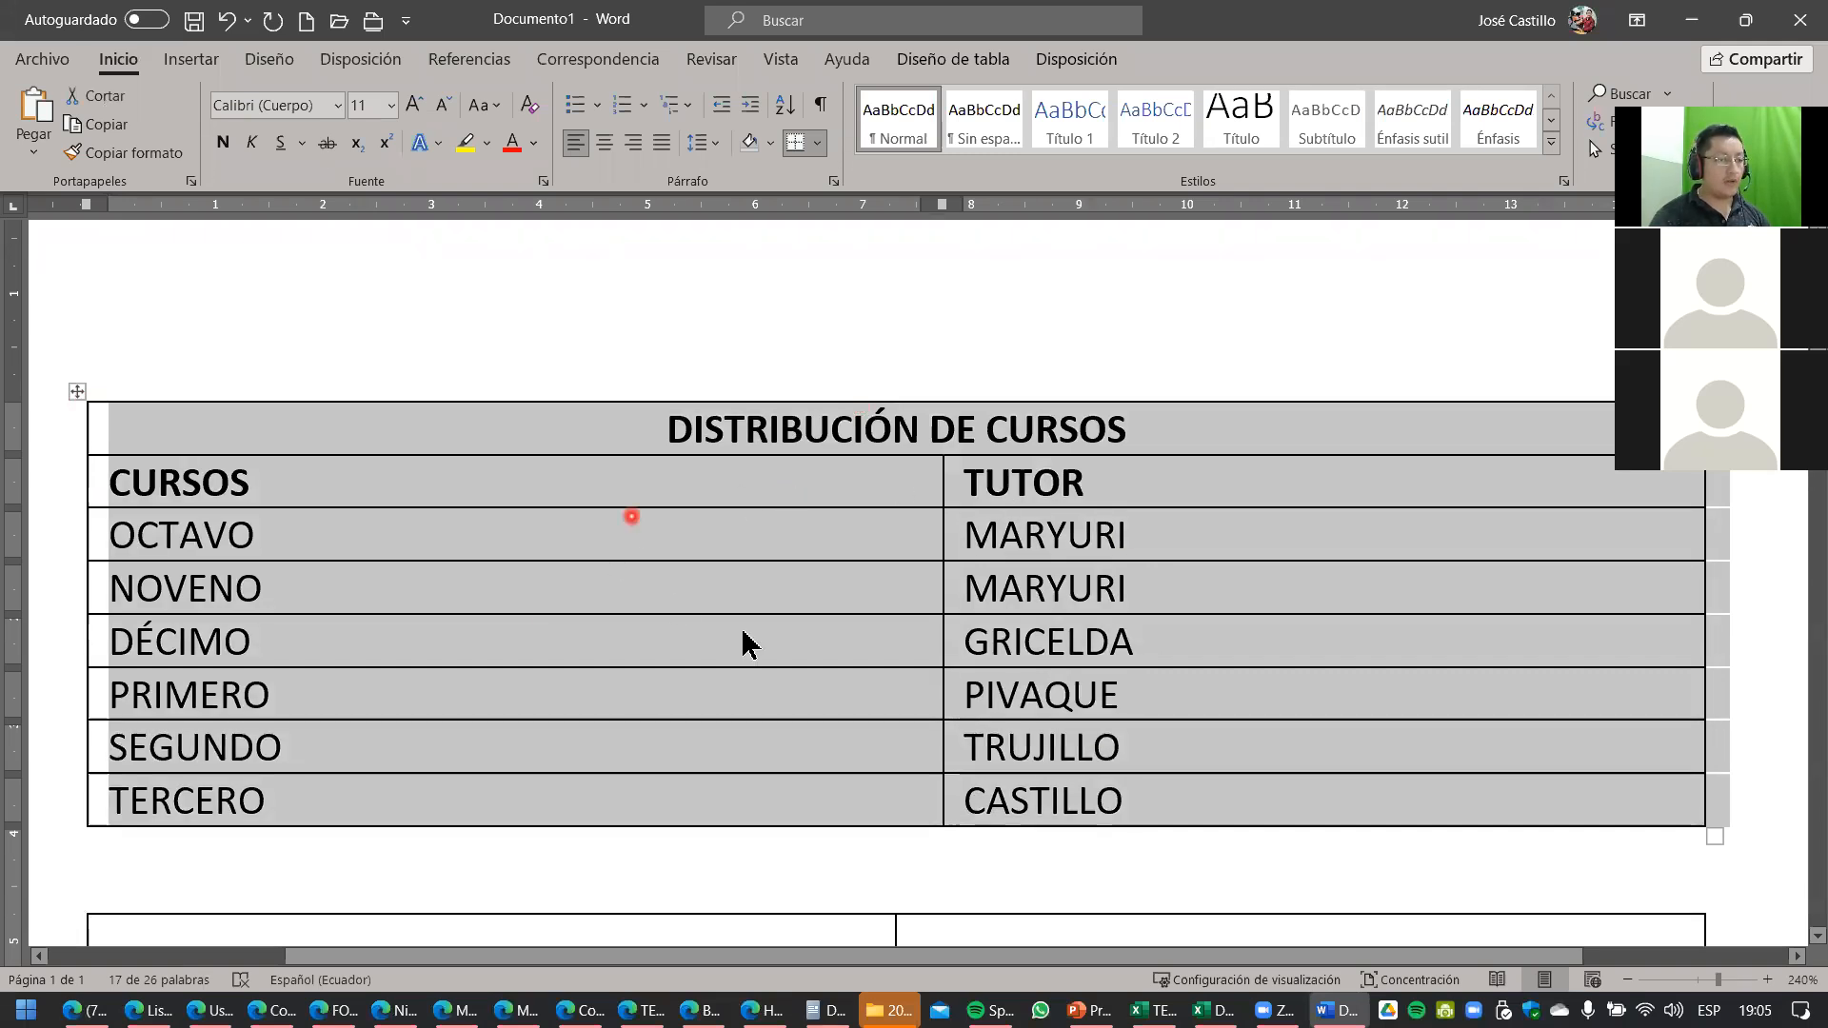
pyautogui.click(1107, 67)
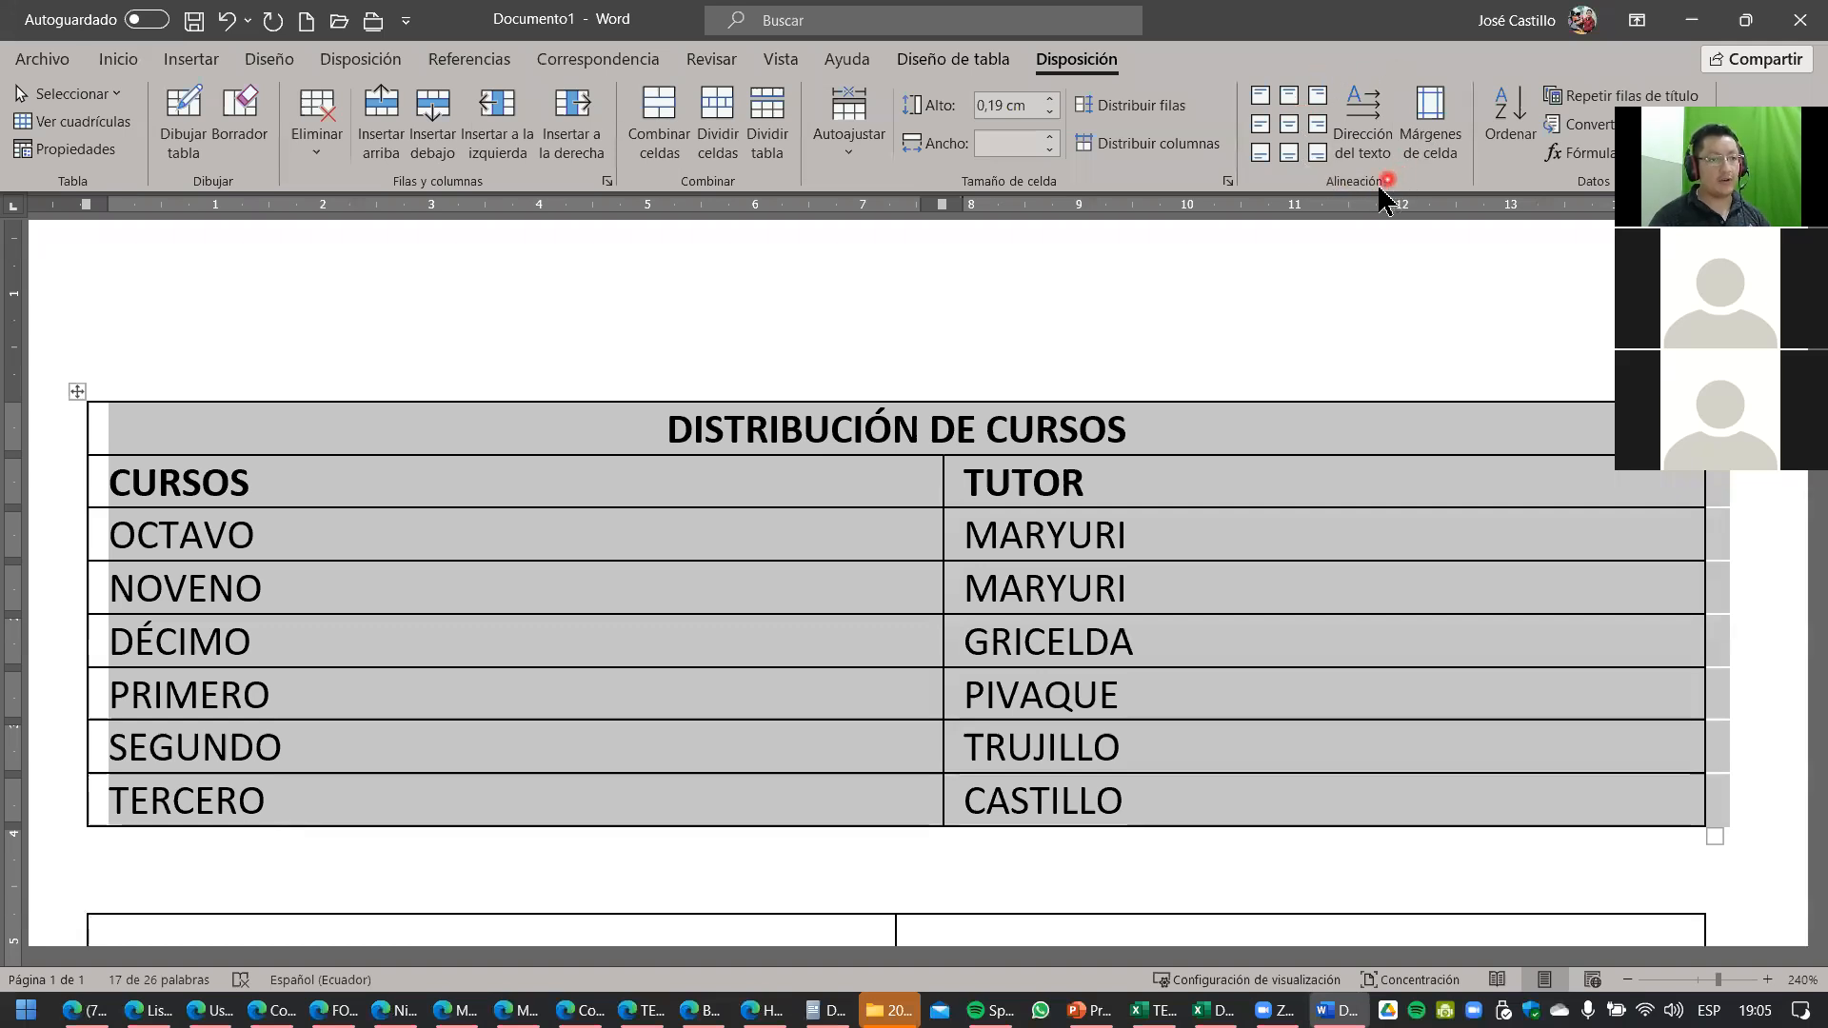
pyautogui.click(1287, 128)
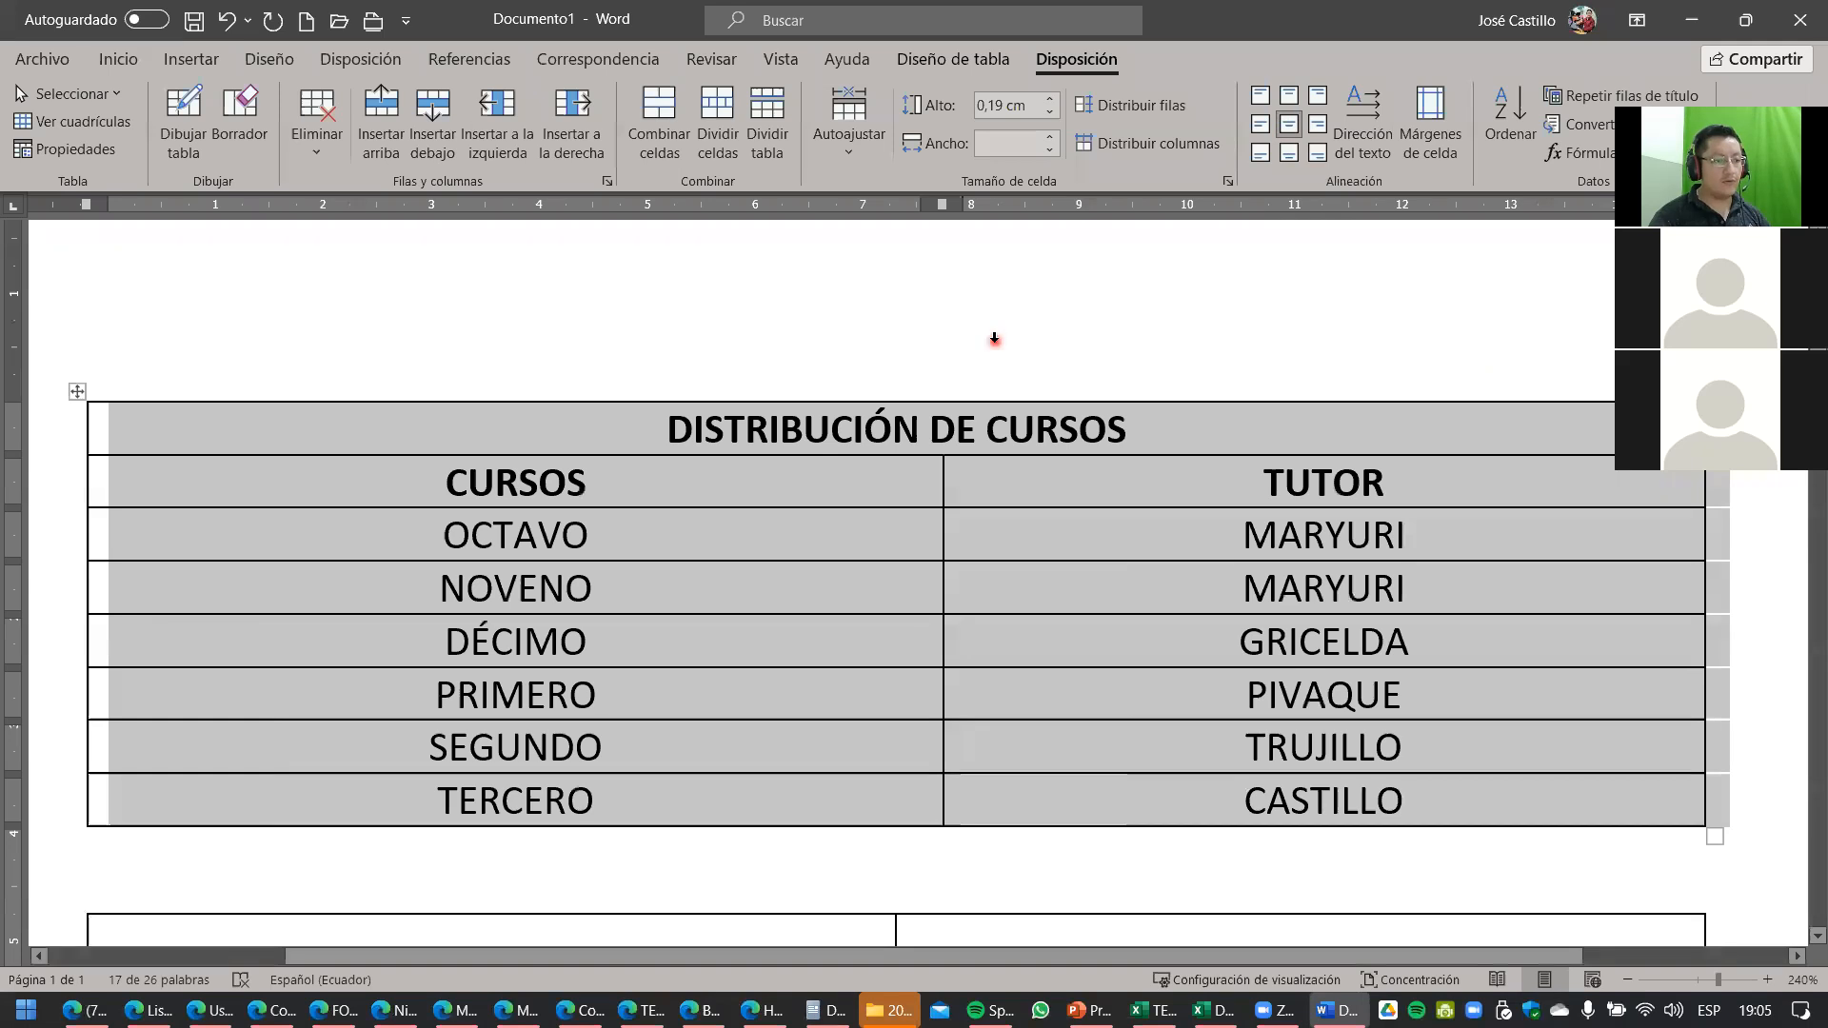
pyautogui.click(1011, 563)
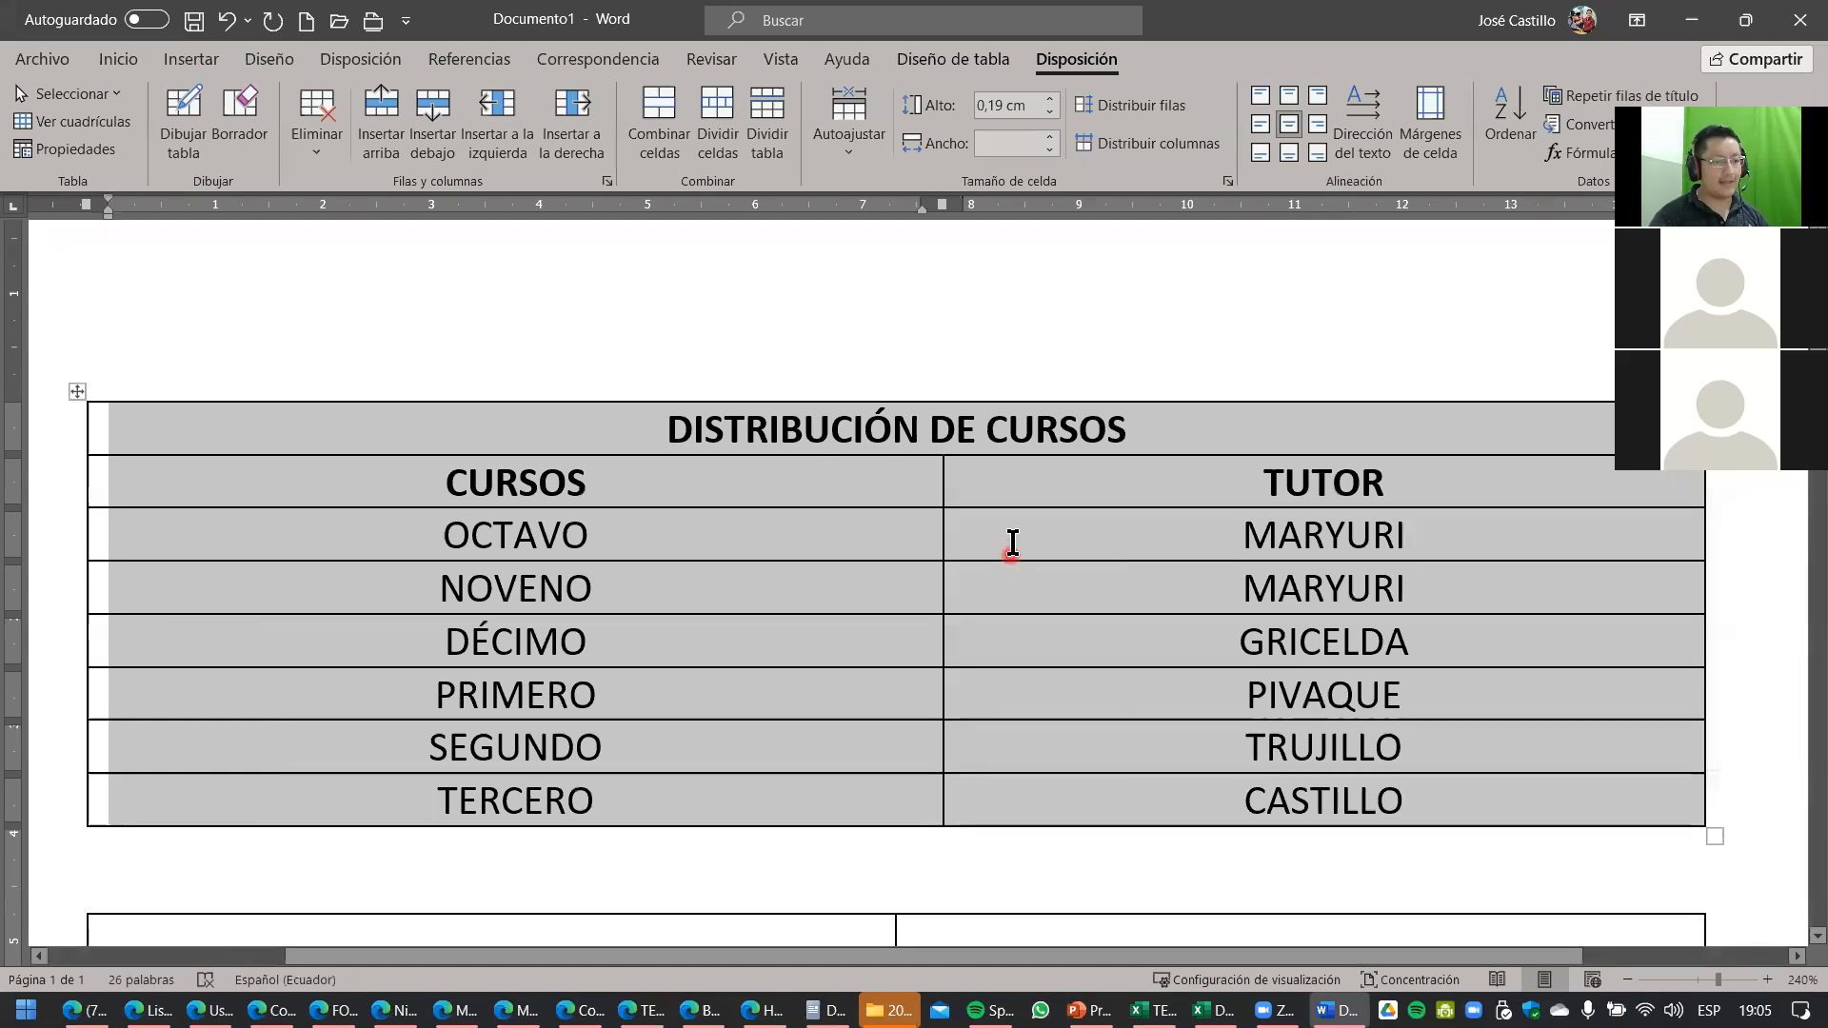
pyautogui.click(1013, 543)
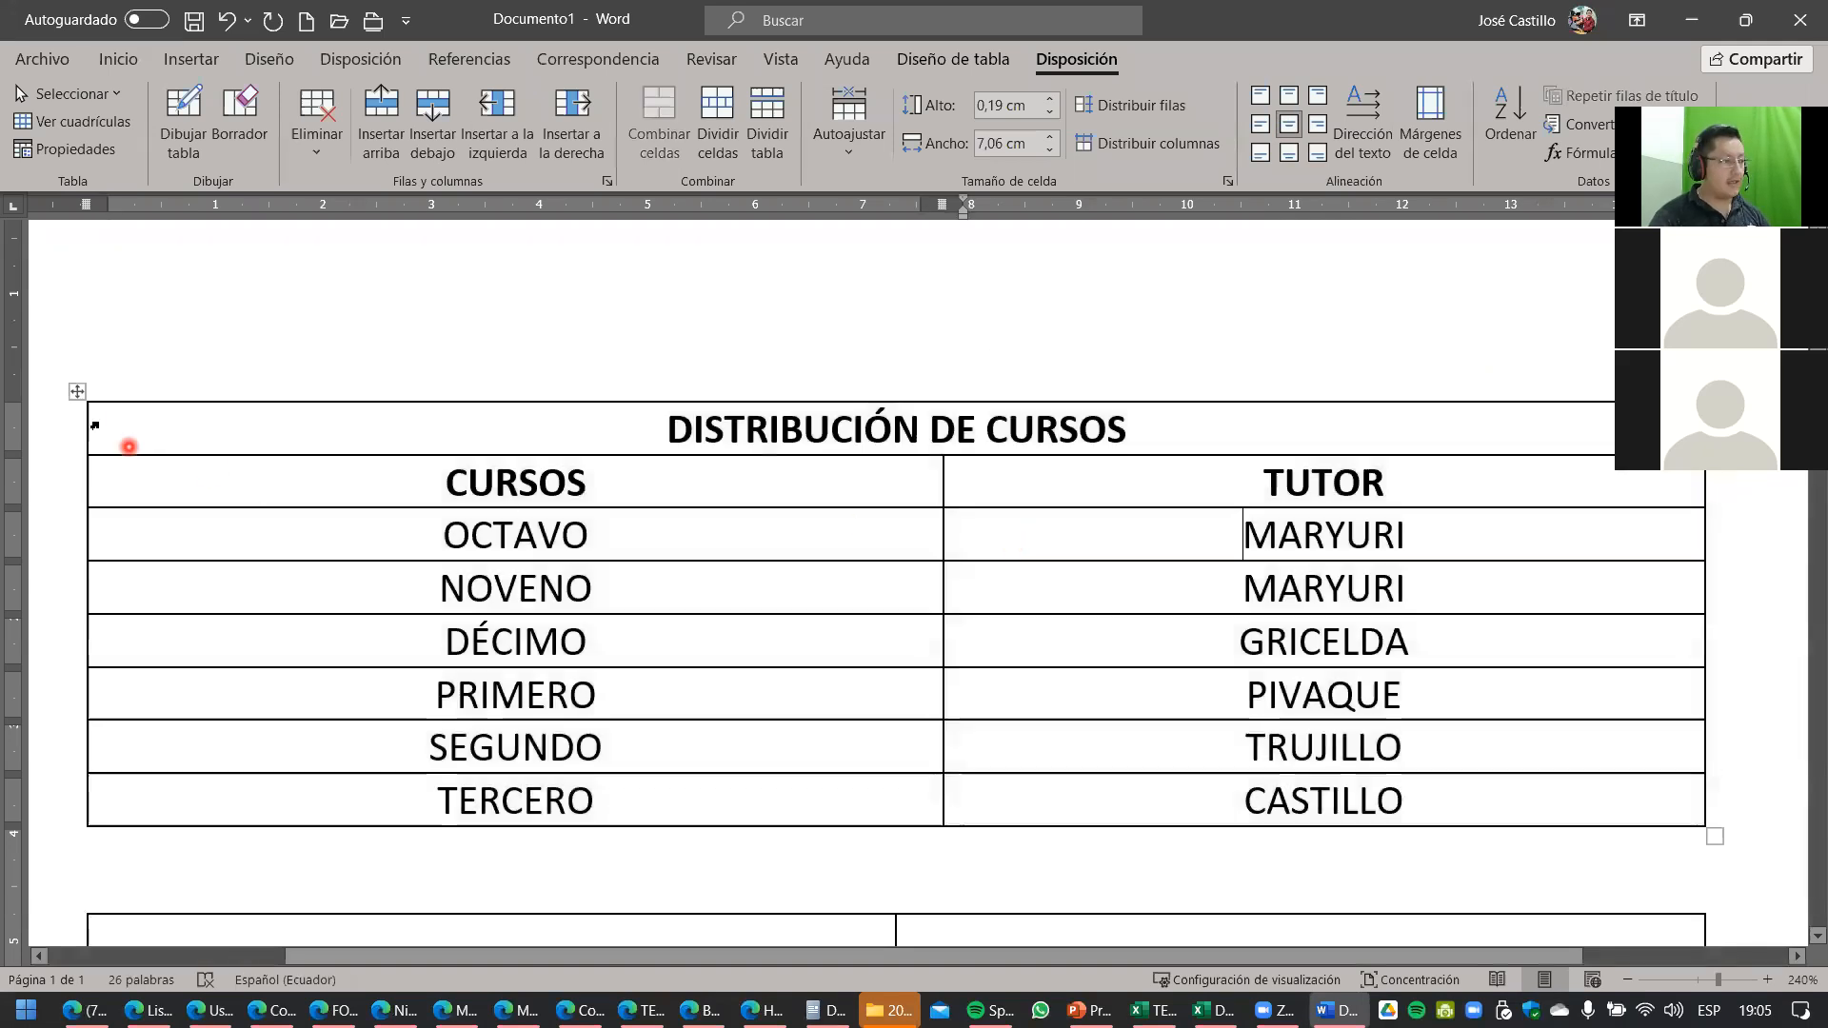
pyautogui.click(79, 394)
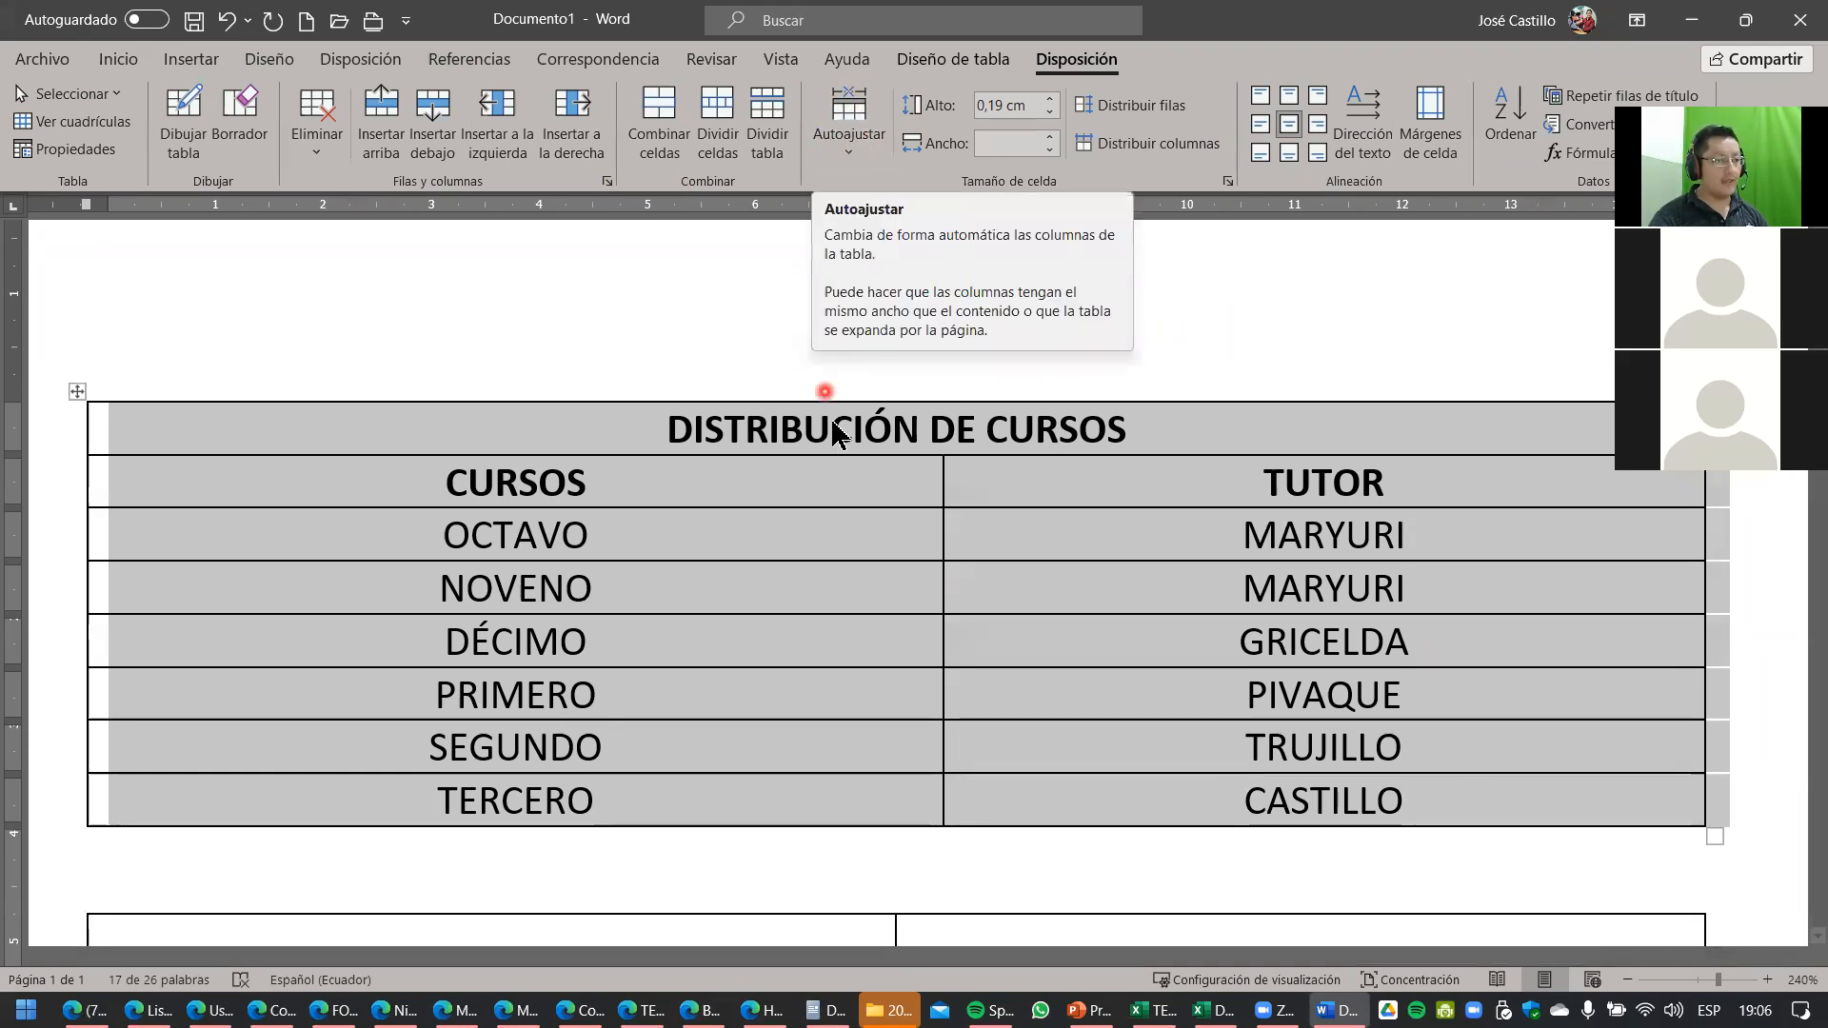
pyautogui.click(595, 513)
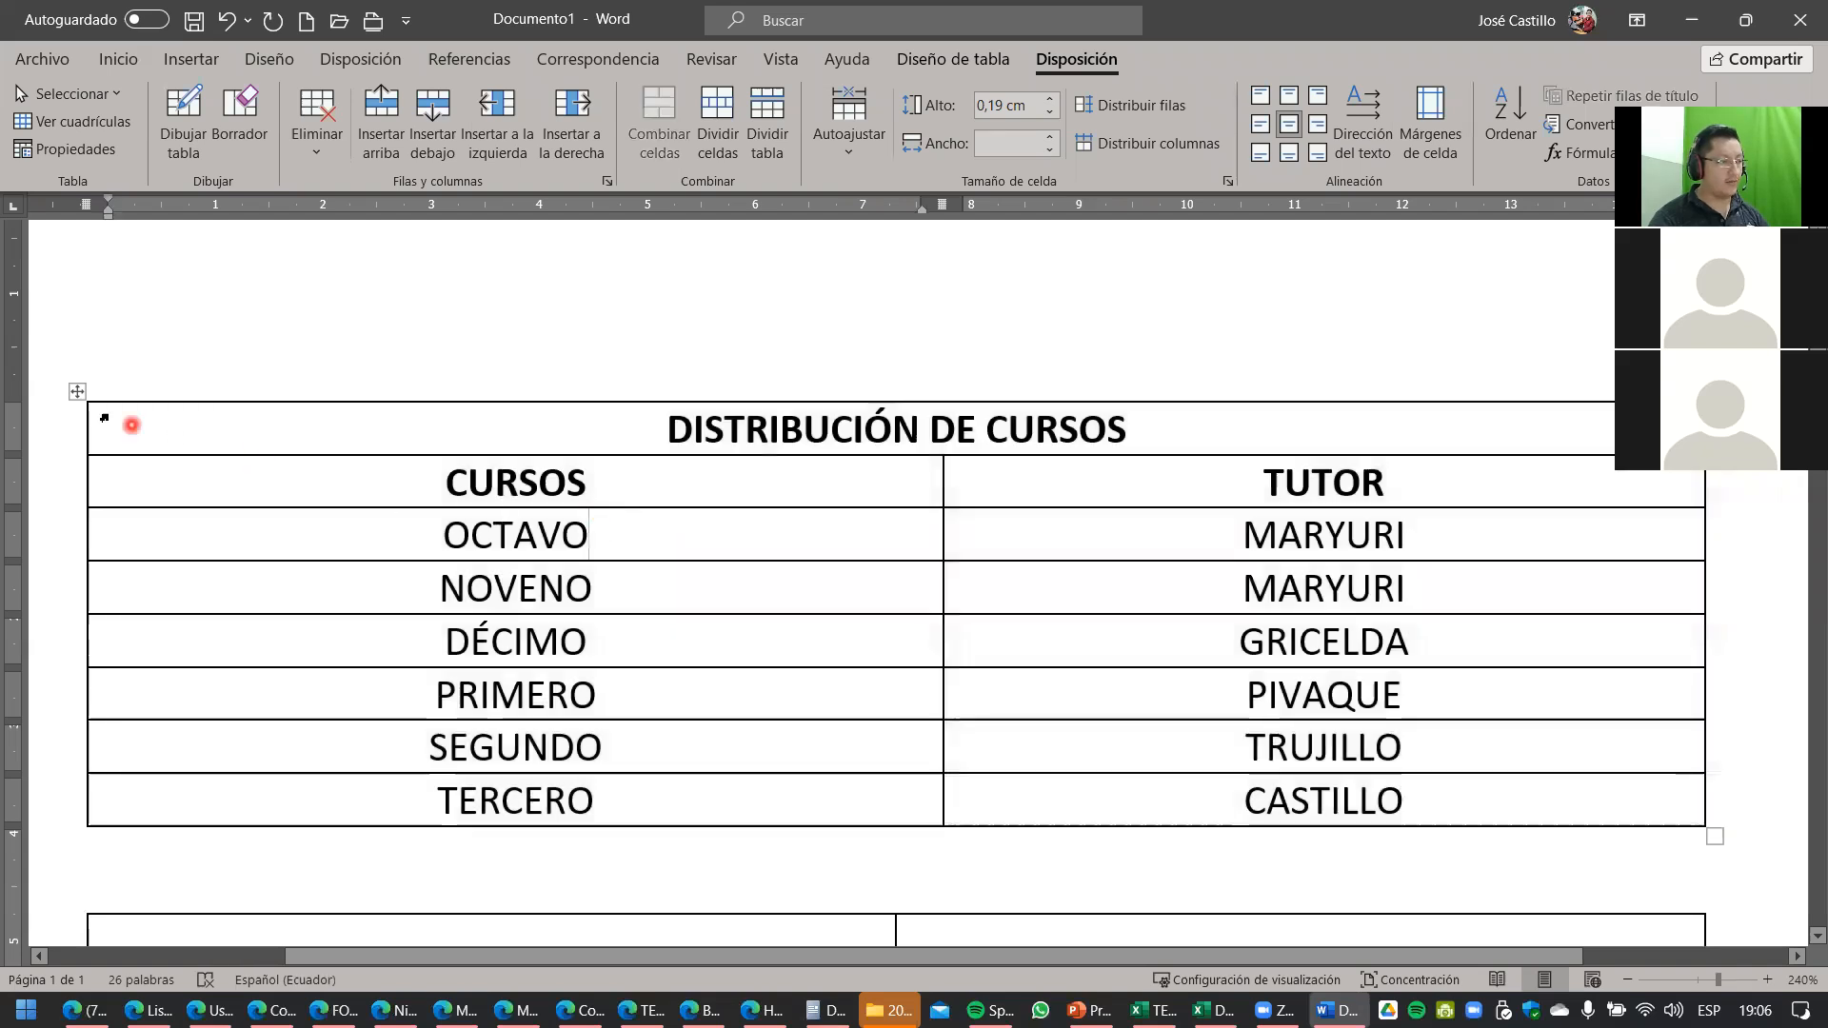
# AutoFit the columns of the DISTRIBUCIÓN DE CURSOS table to their contents.
pyautogui.click(79, 393)
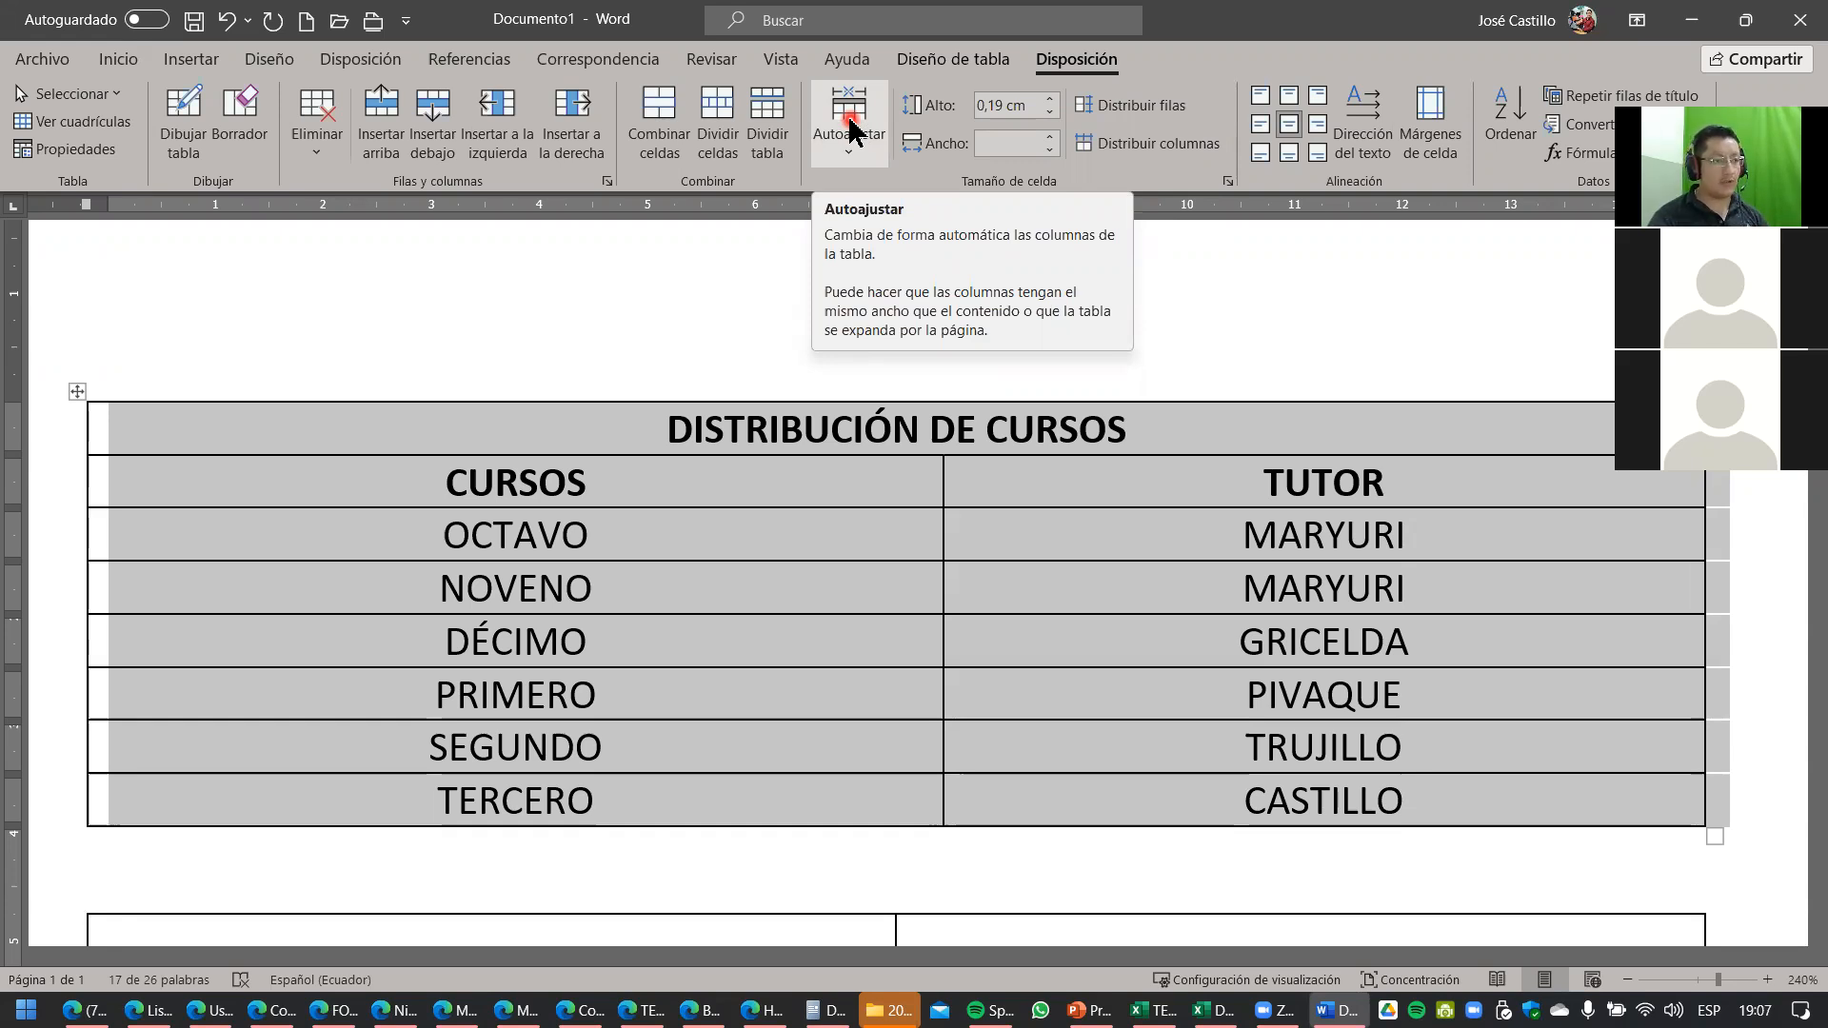
pyautogui.click(853, 129)
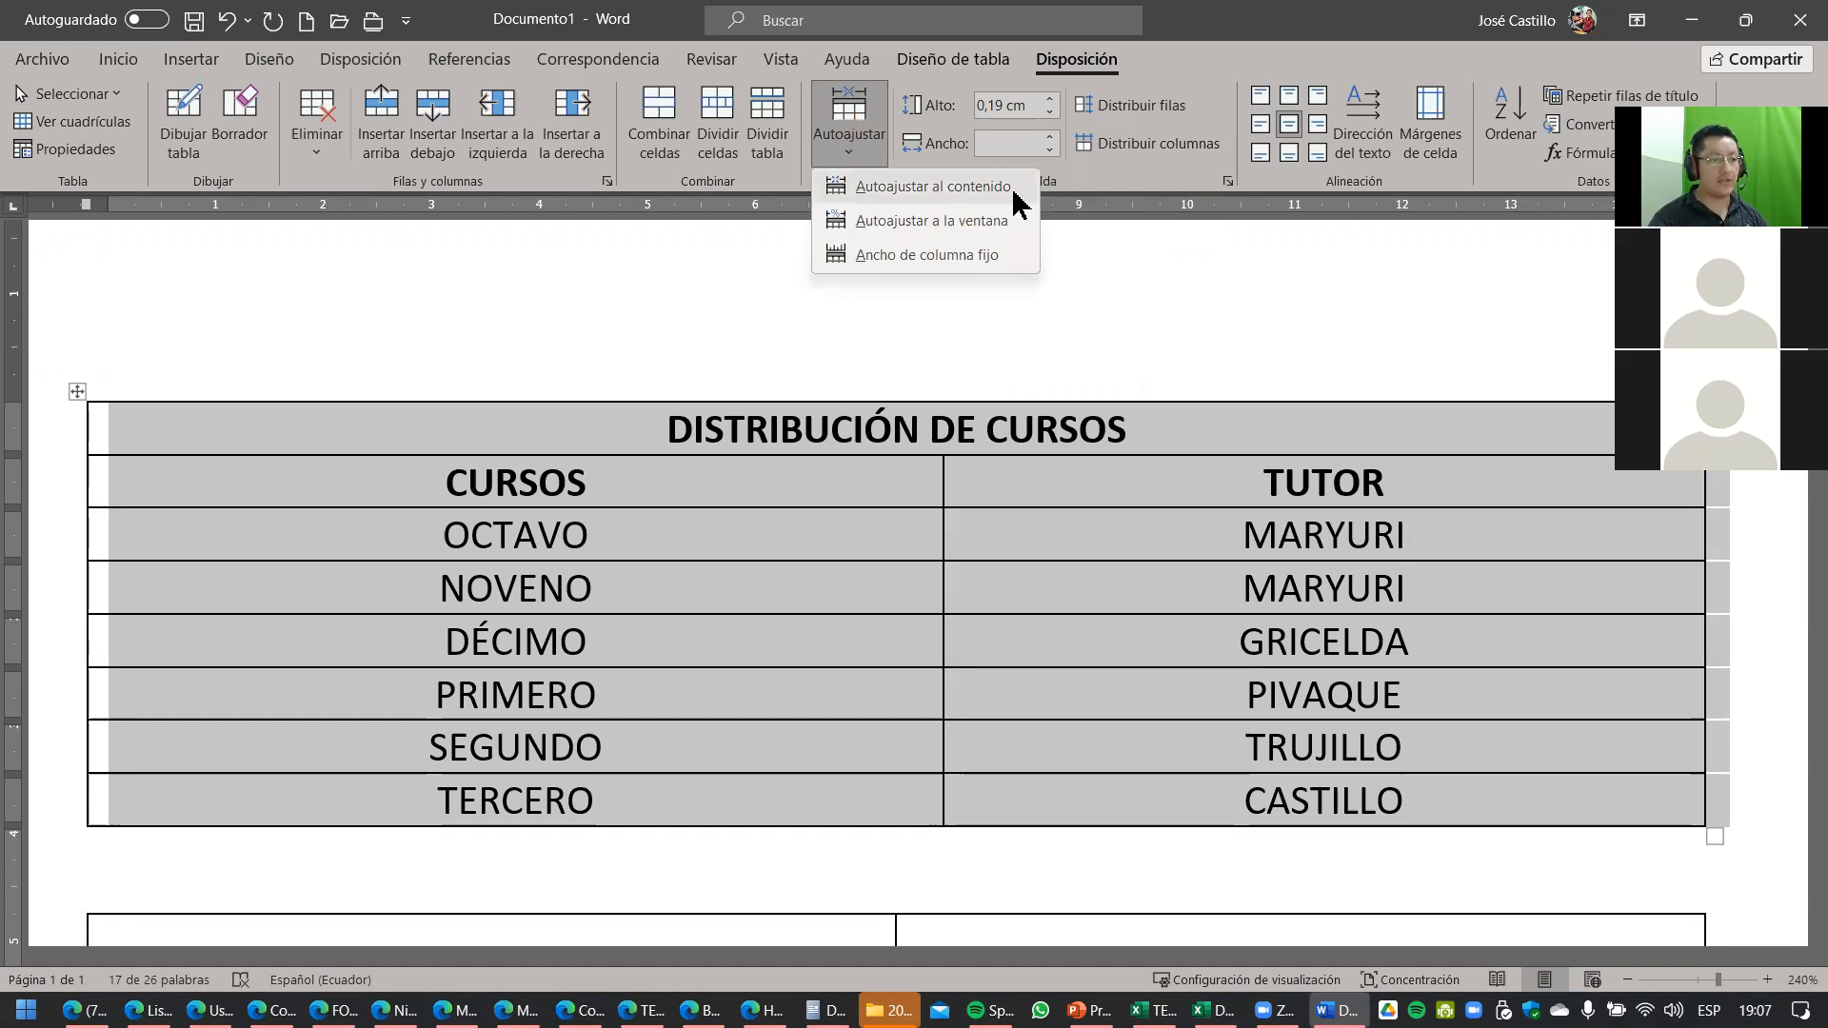
pyautogui.click(1015, 193)
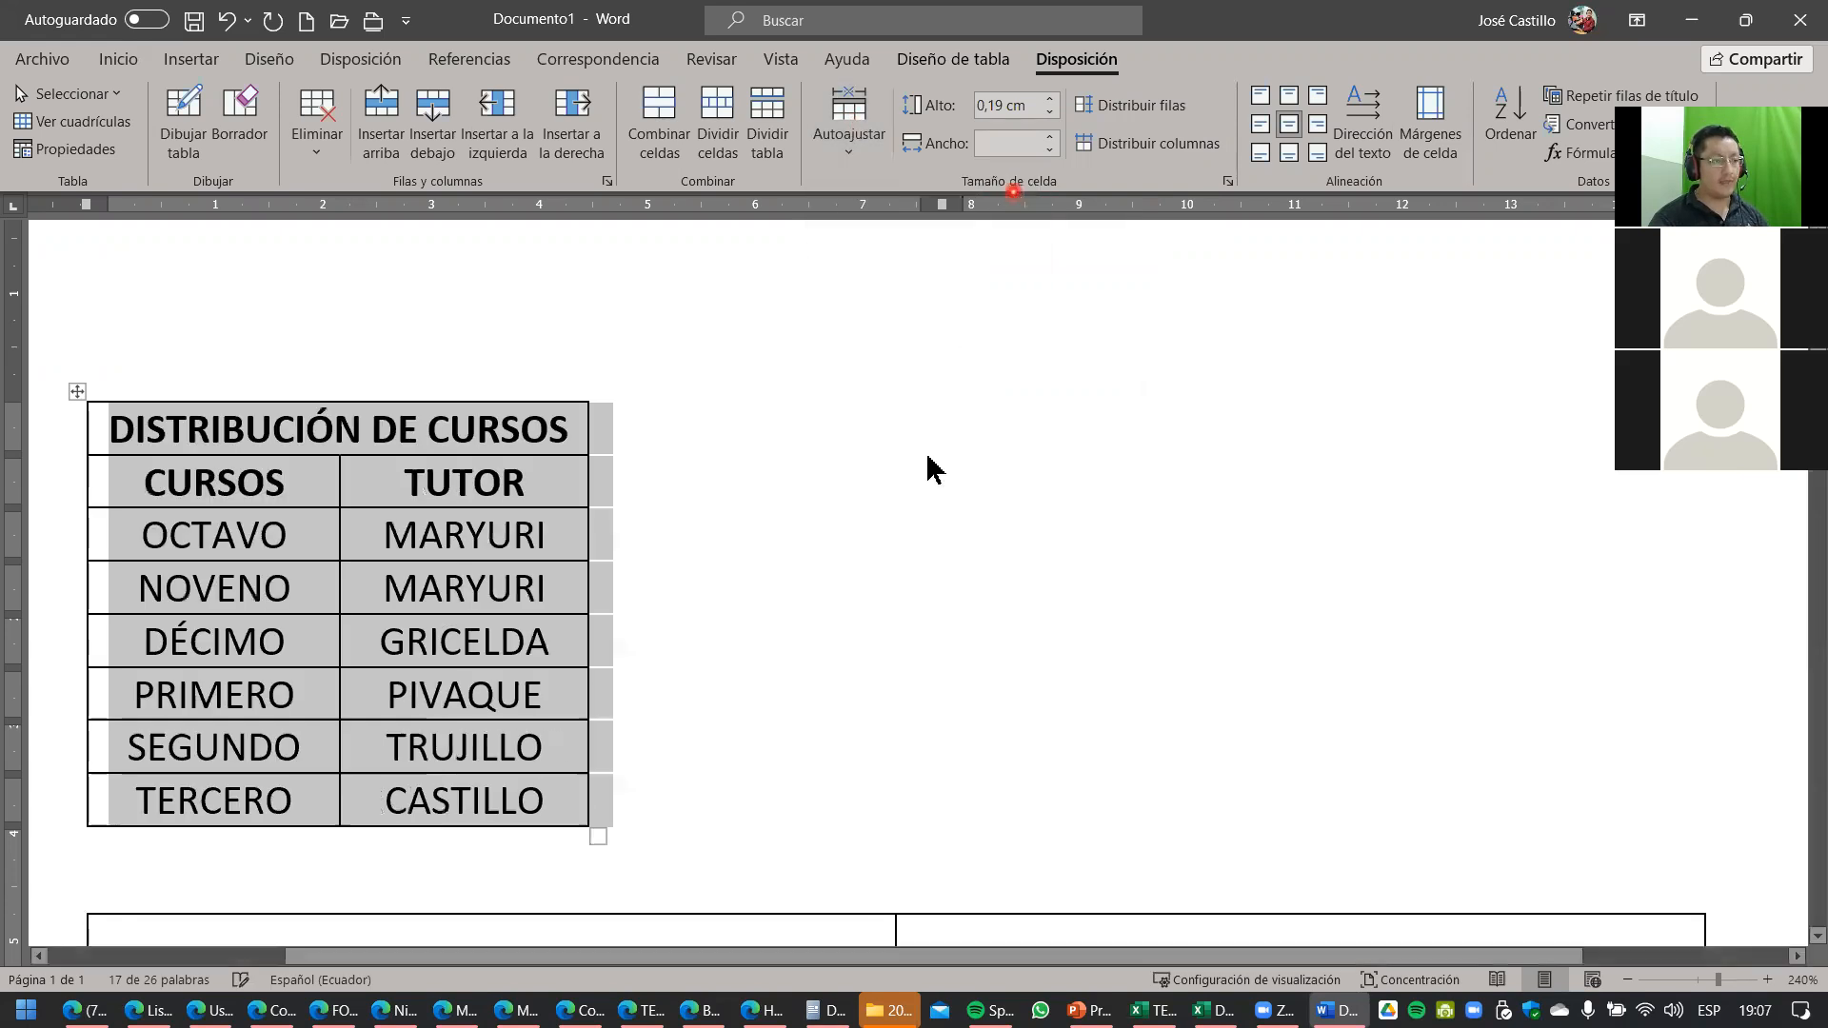
pyautogui.click(902, 614)
pyautogui.keyDown('ctrl'); pyautogui.scroll(-9, 902, 614); pyautogui.keyUp('ctrl')
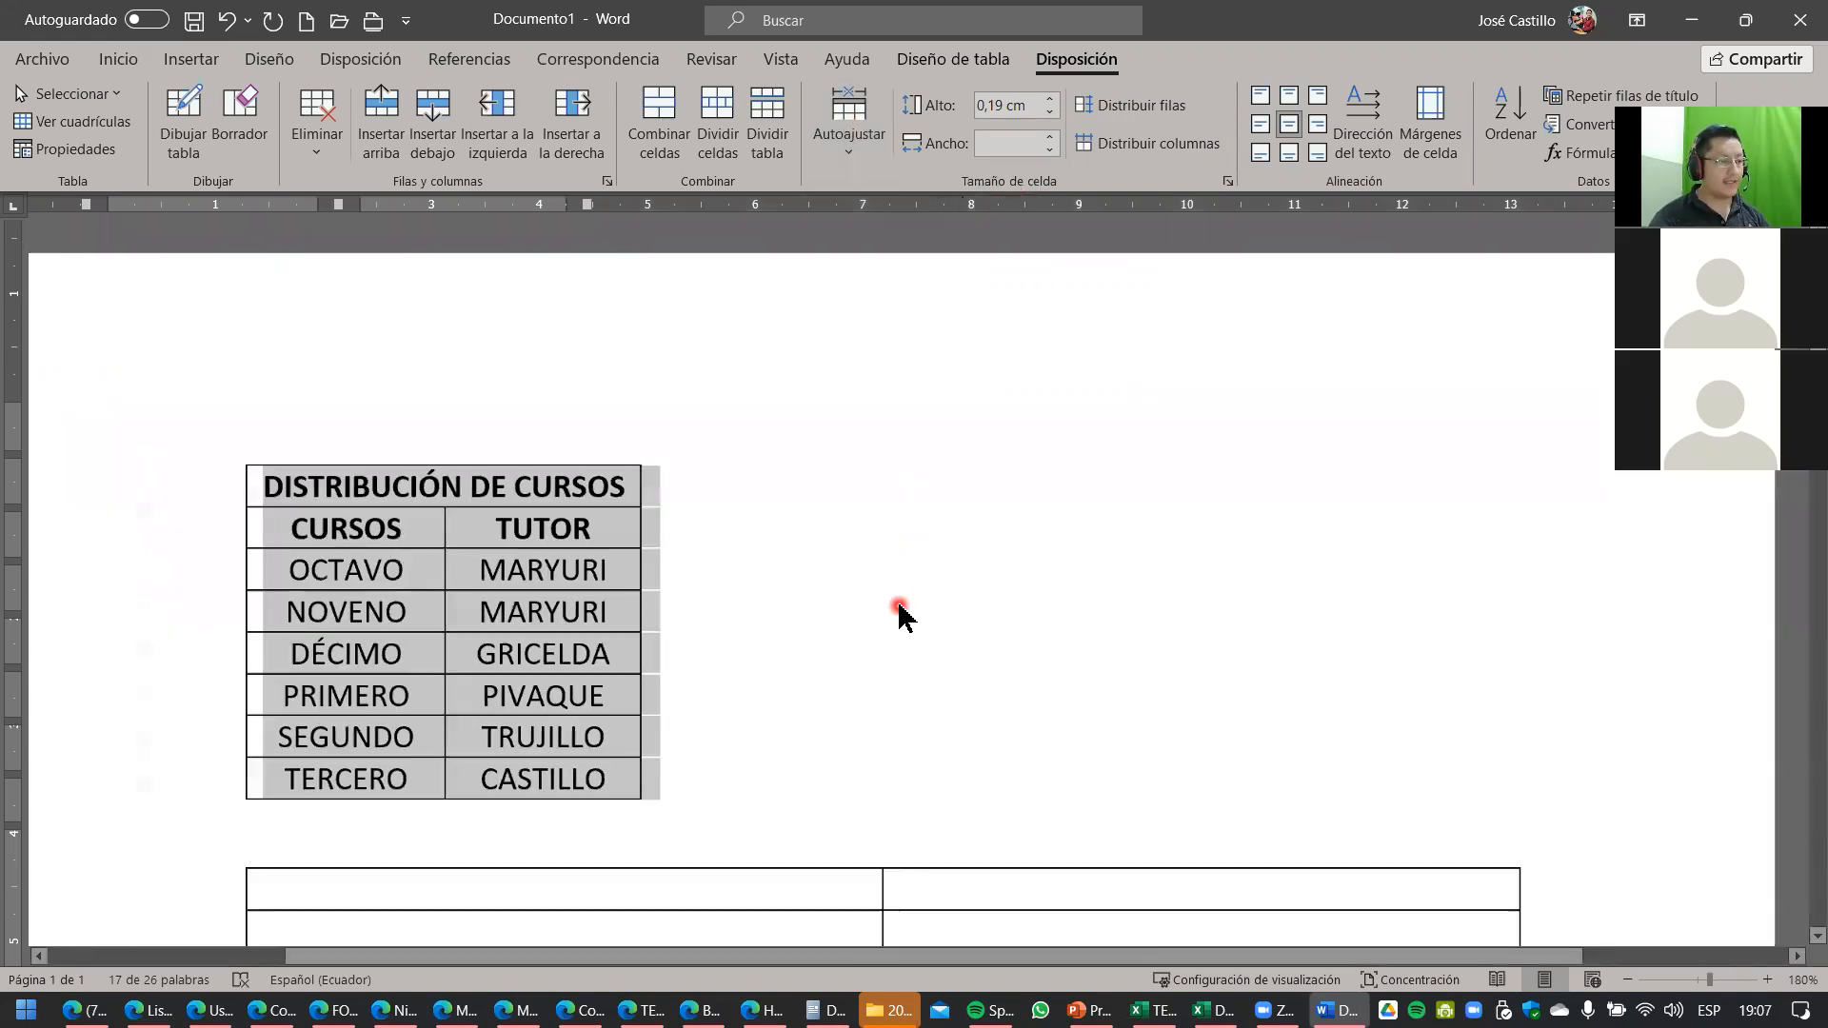
pyautogui.keyDown('ctrl'); pyautogui.scroll(-5, 902, 614); pyautogui.keyUp('ctrl')
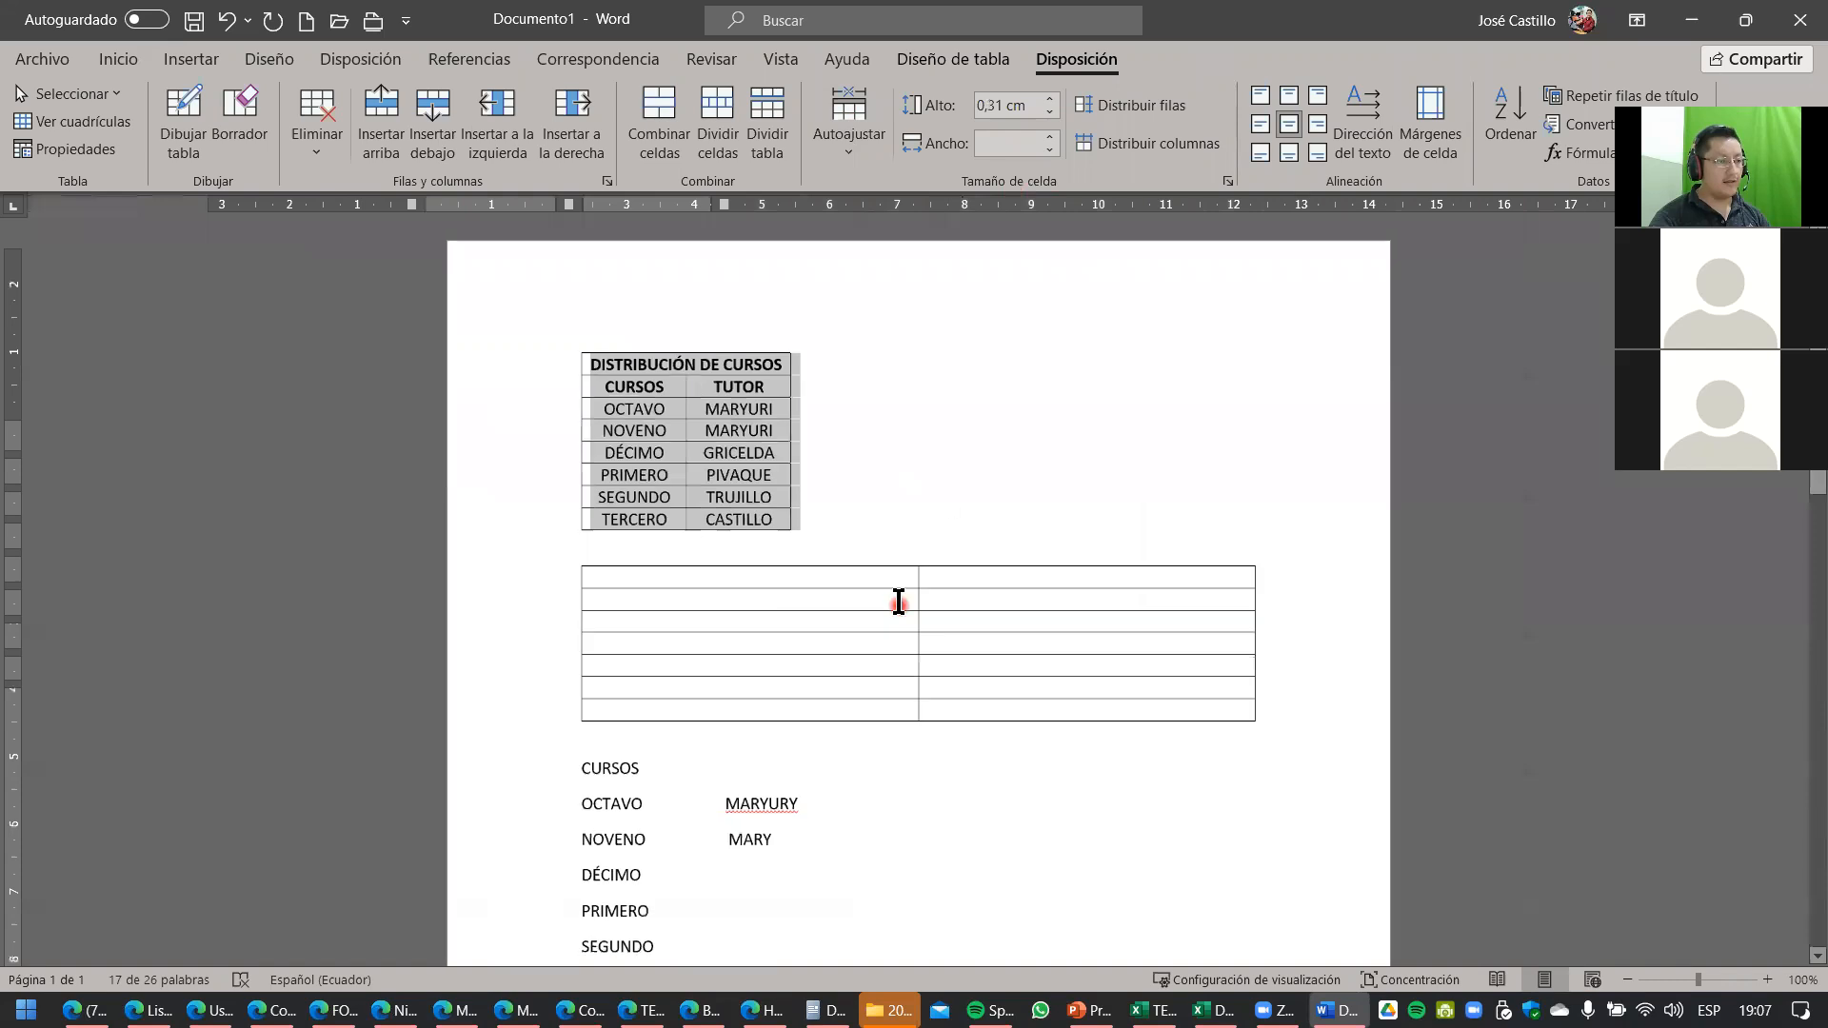
pyautogui.click(933, 481)
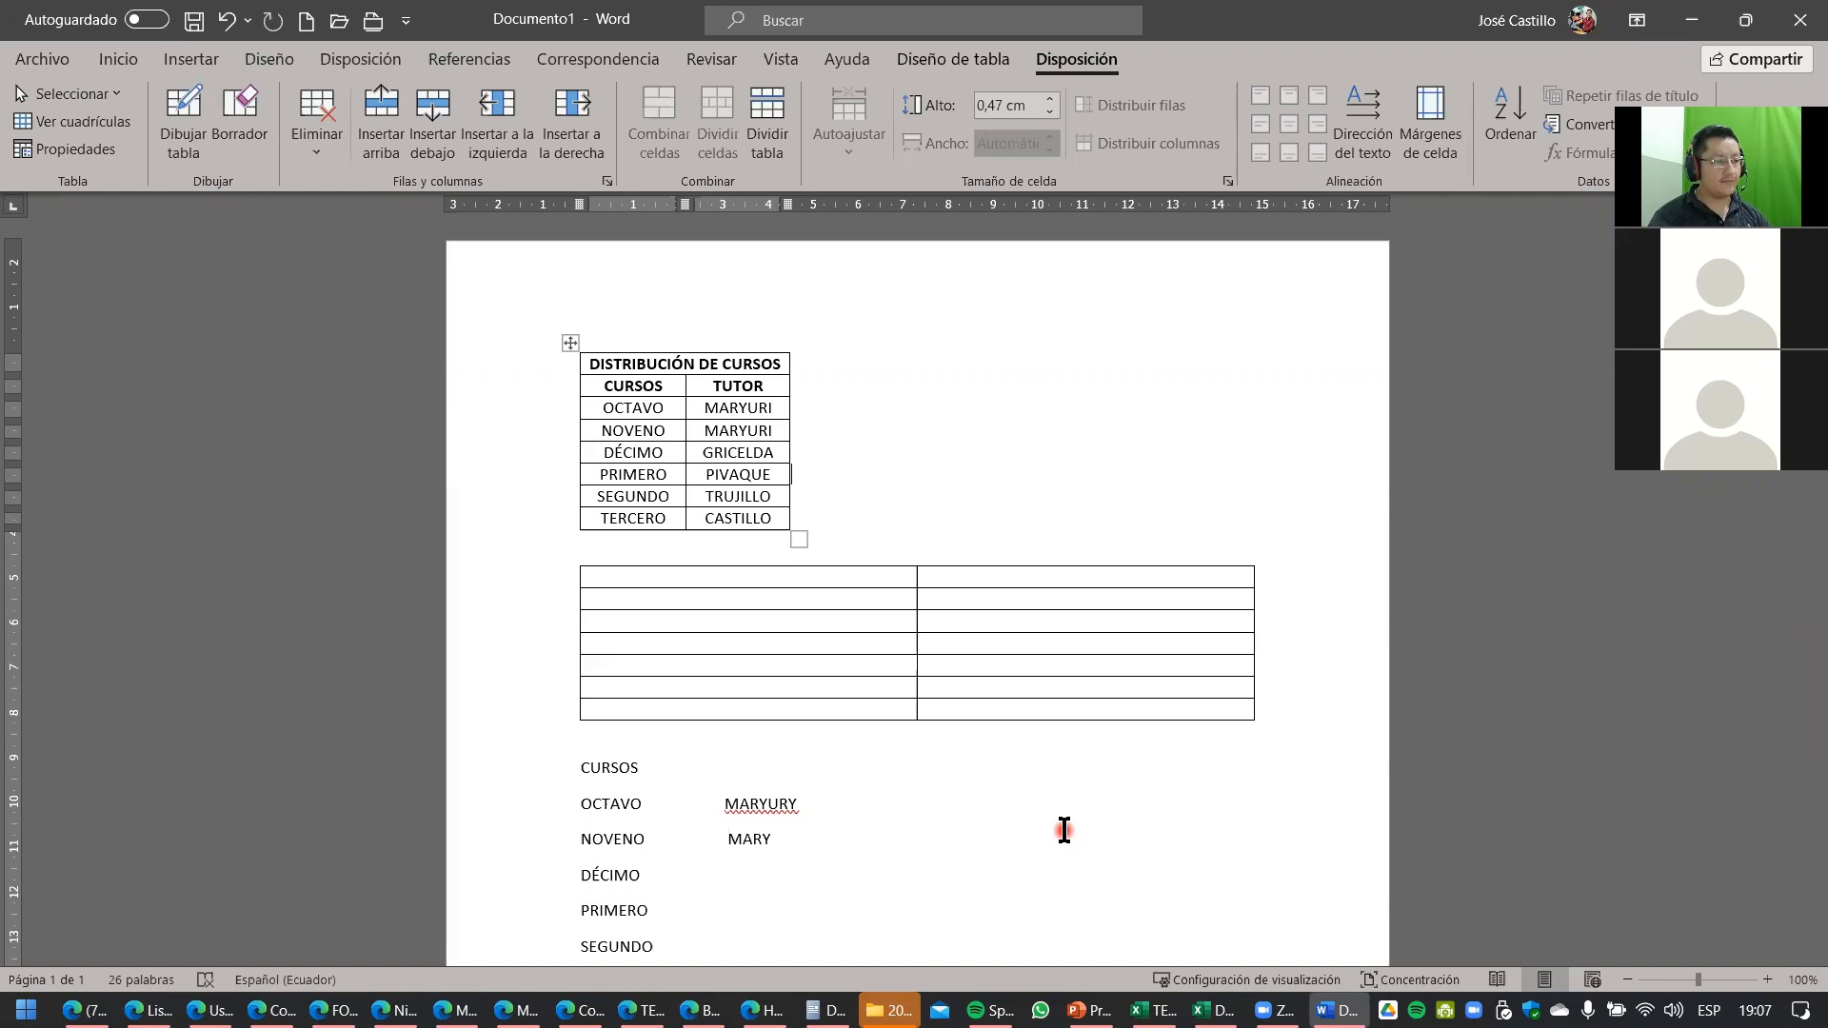
# Delete the whole plain-text list below the tables, from CURSOS through TERCERO.
pyautogui.scroll(-1, 1065, 830)
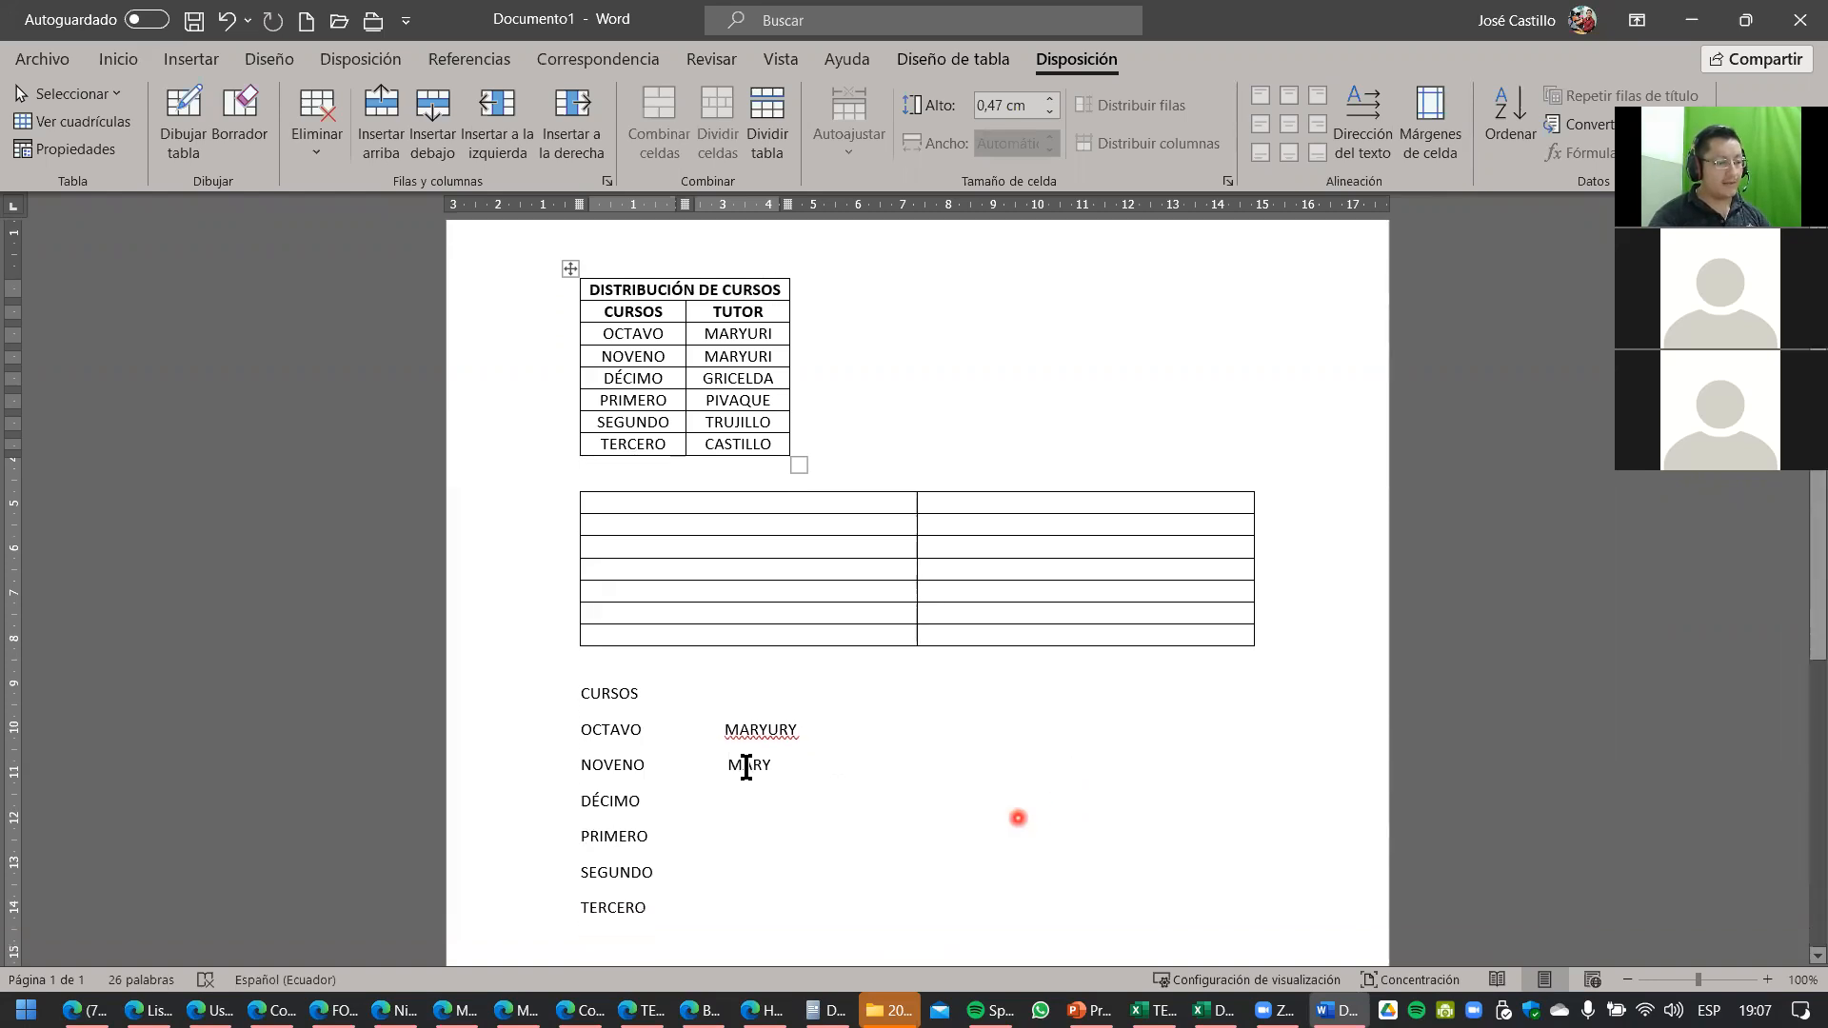
pyautogui.moveTo(562, 700); pyautogui.dragTo(614, 912)
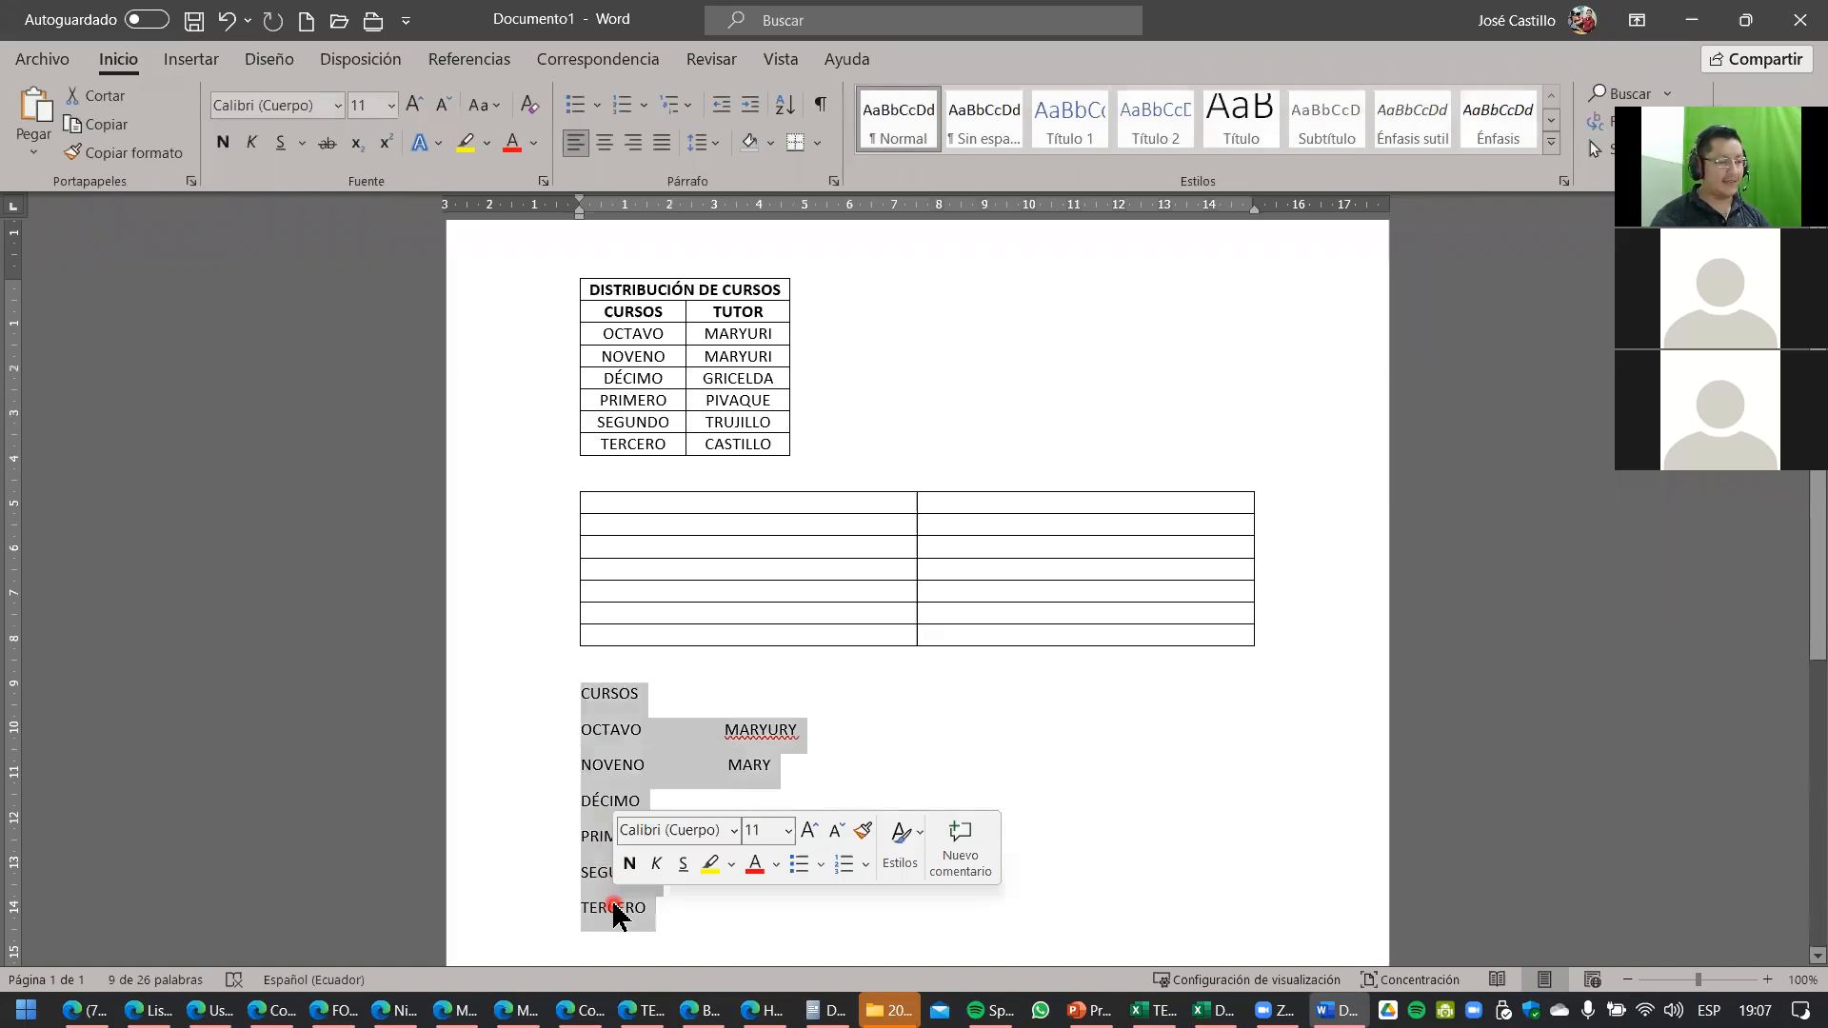
pyautogui.press('Delete')
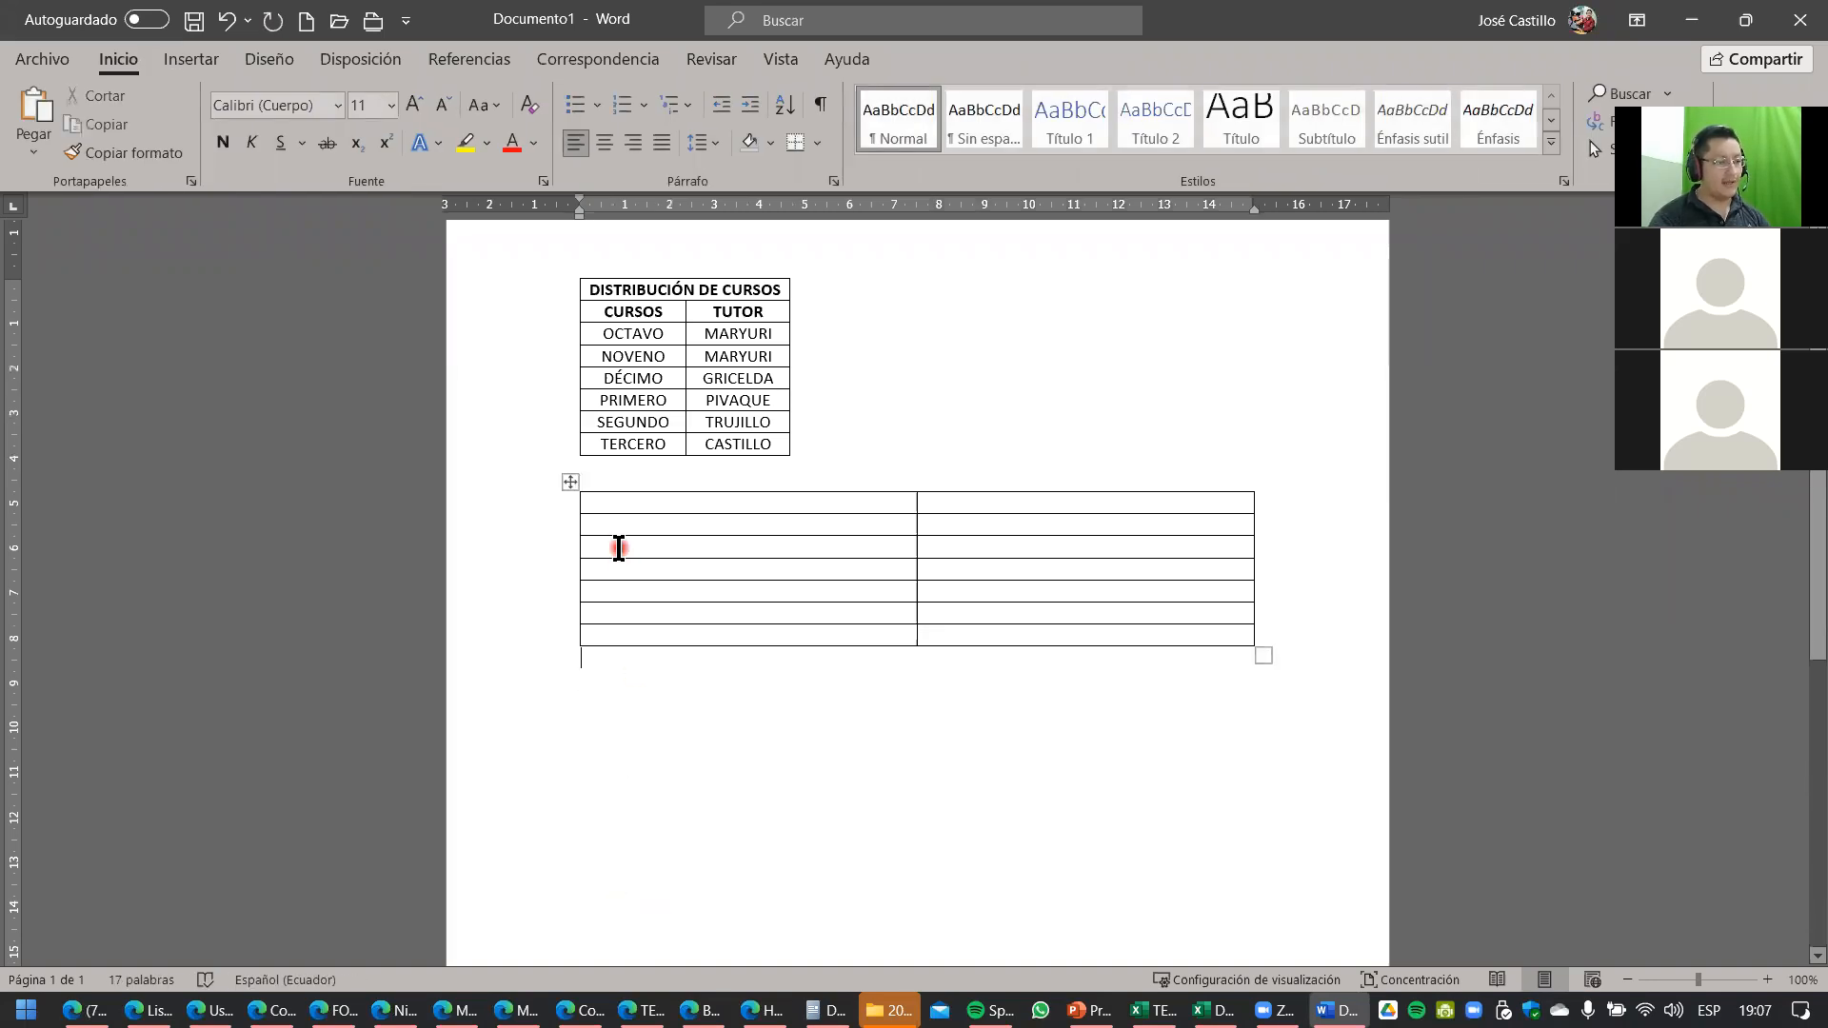
# Delete the empty two-column table below the courses table.
pyautogui.click(565, 481)
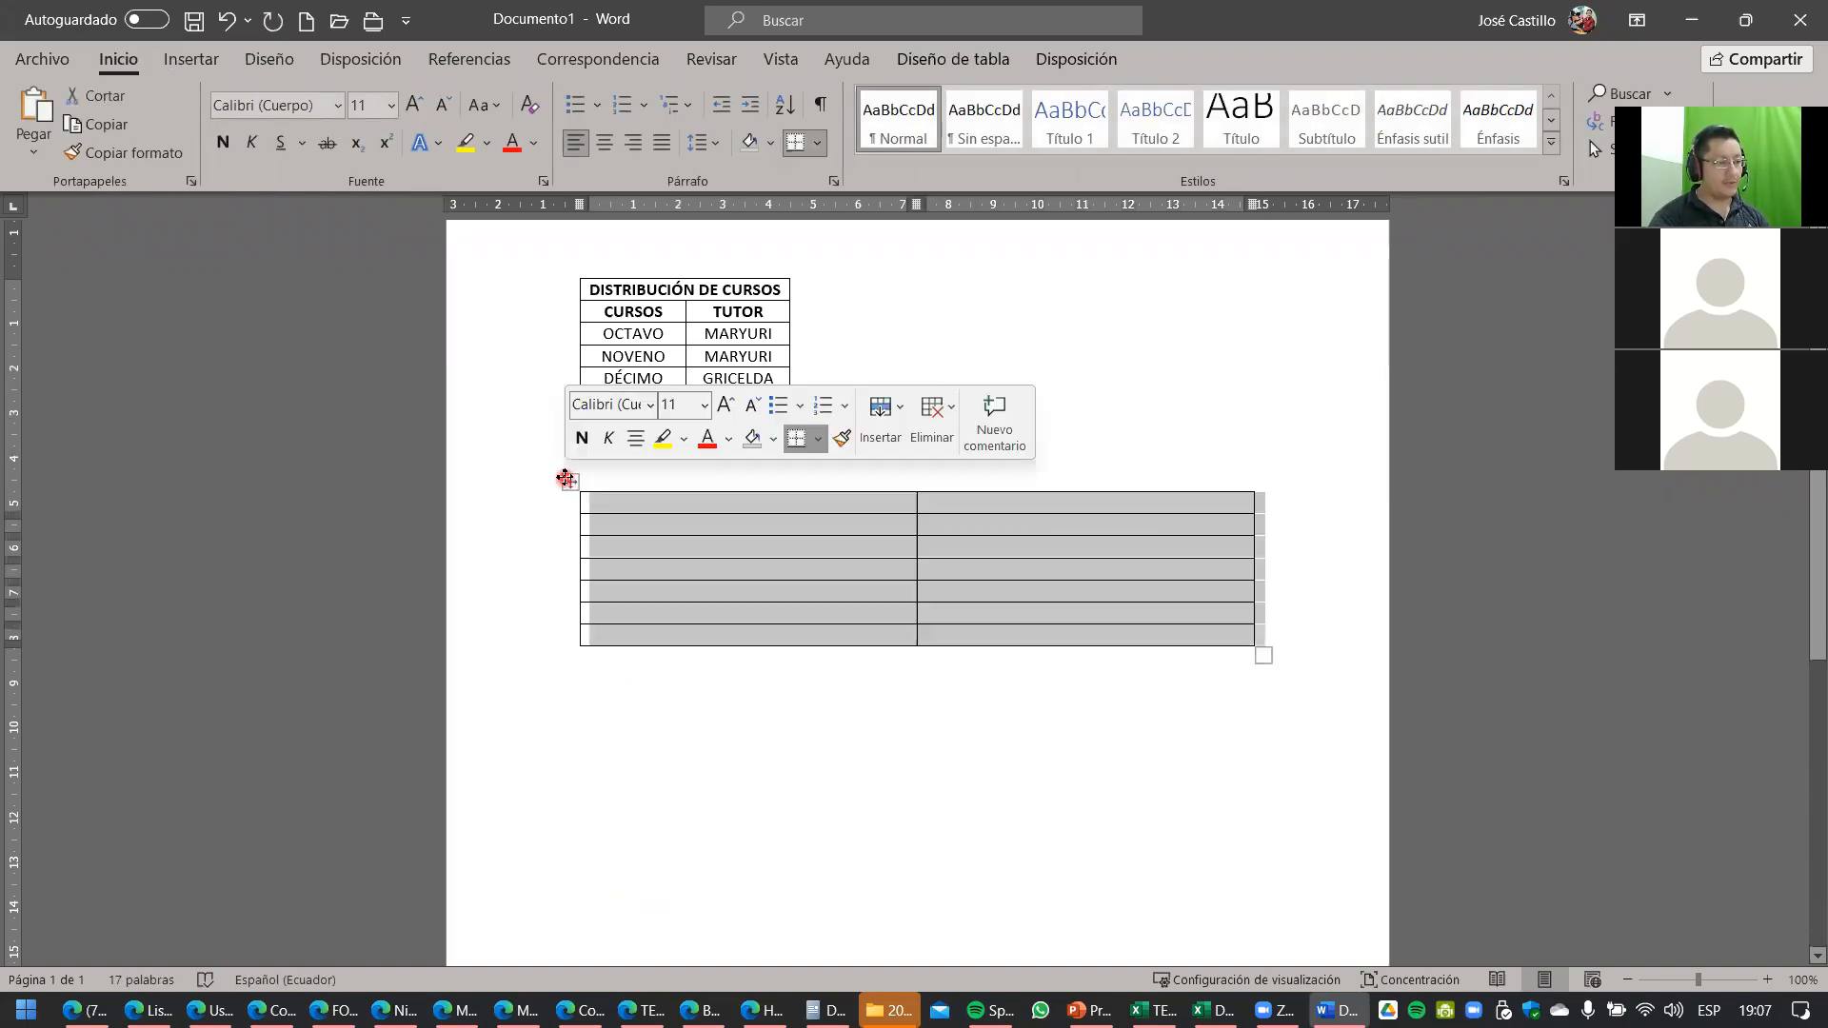
pyautogui.click(937, 438)
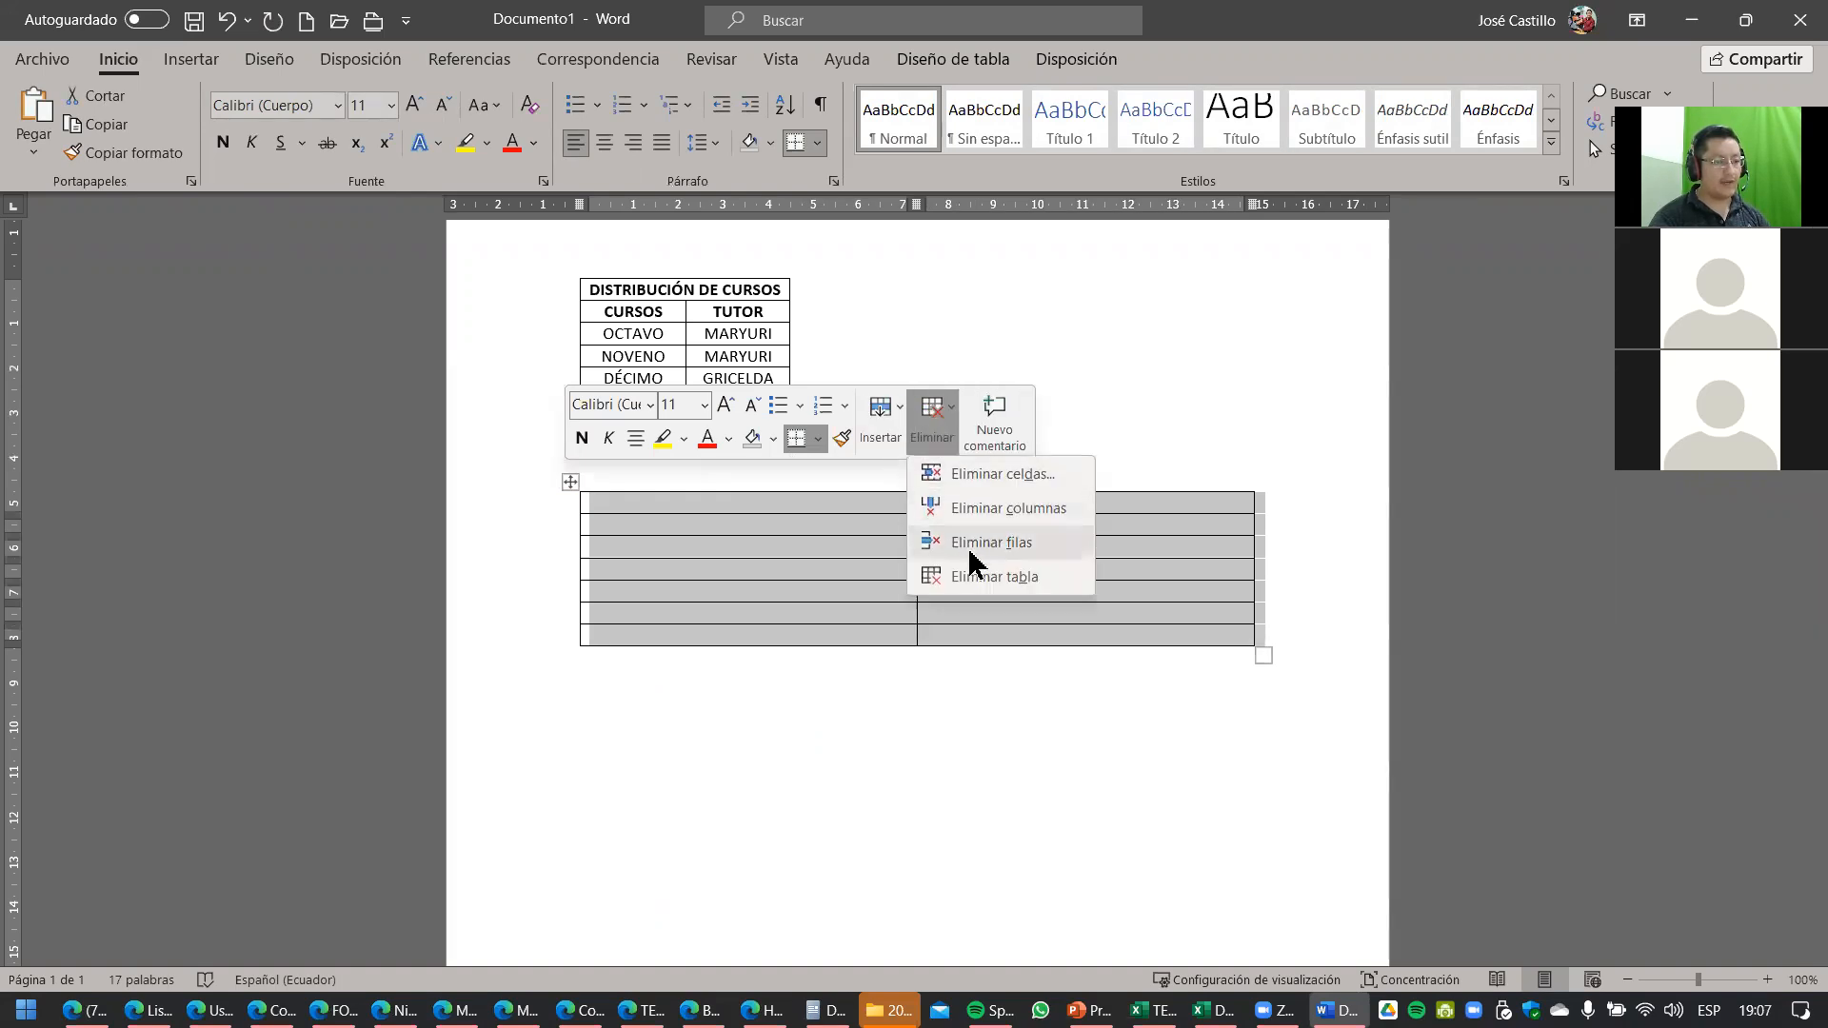
pyautogui.click(996, 577)
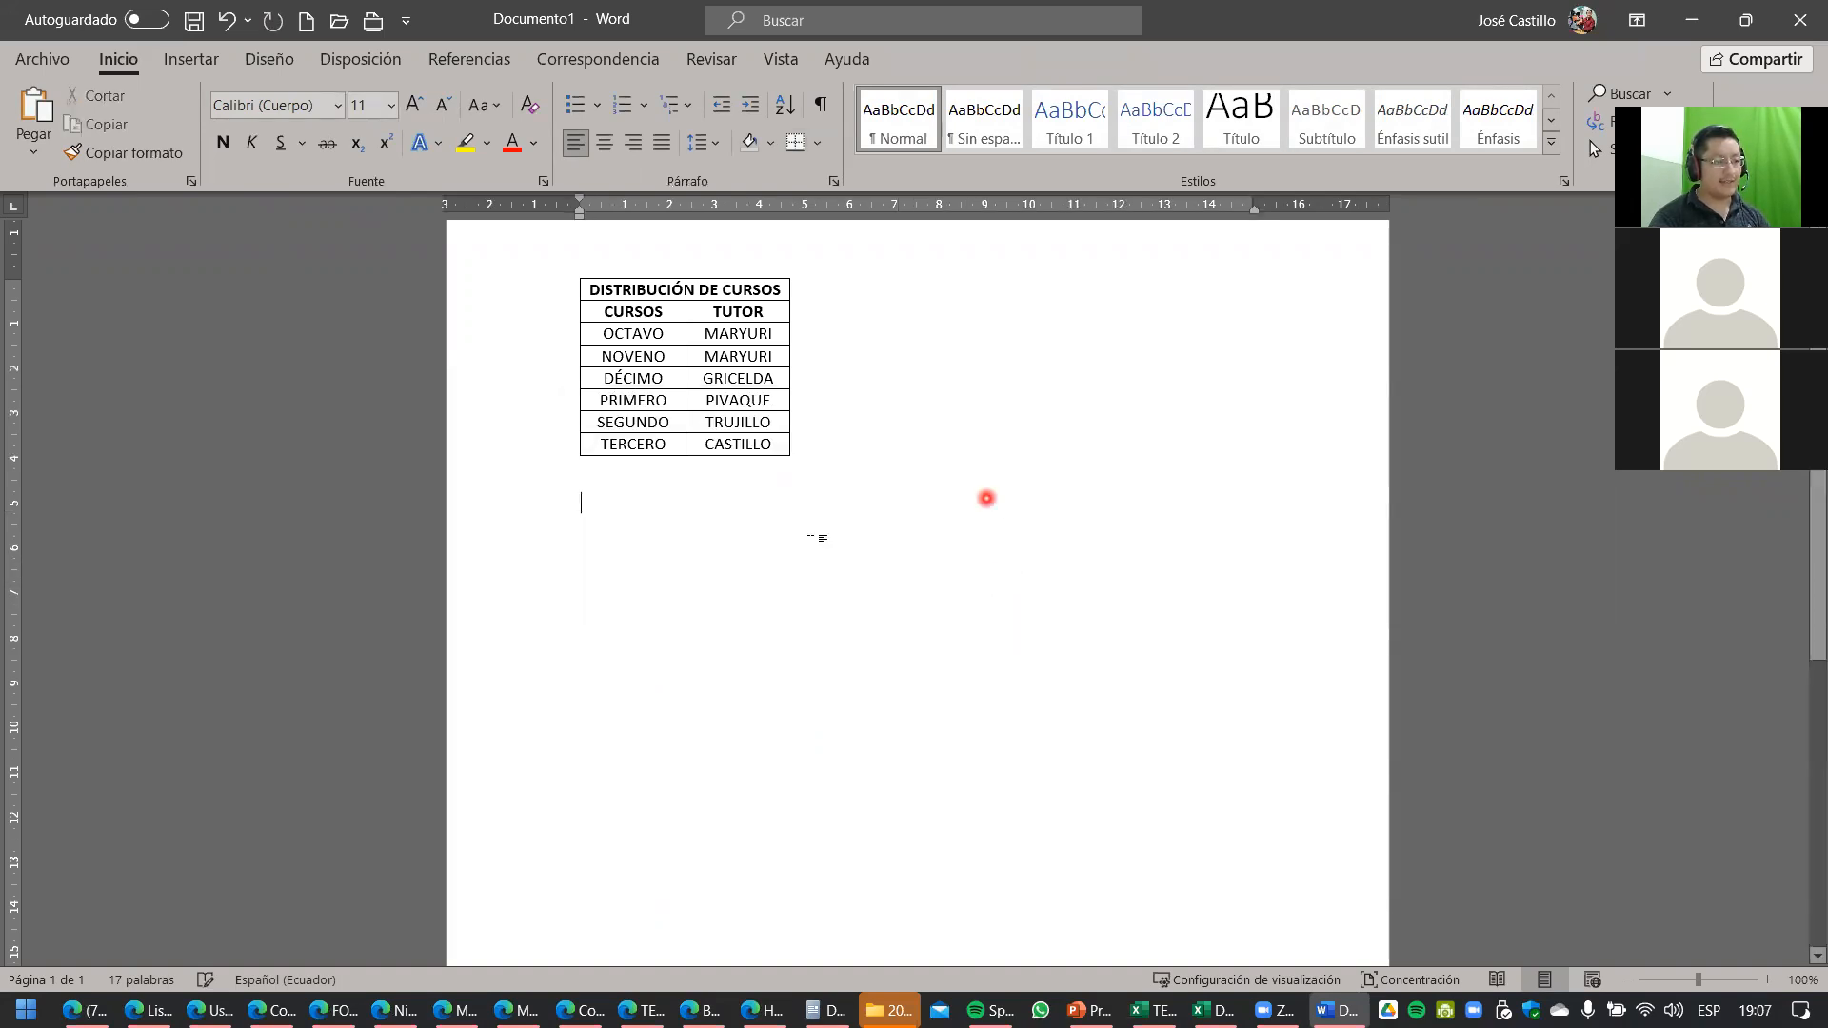
pyautogui.scroll(2, 819, 552)
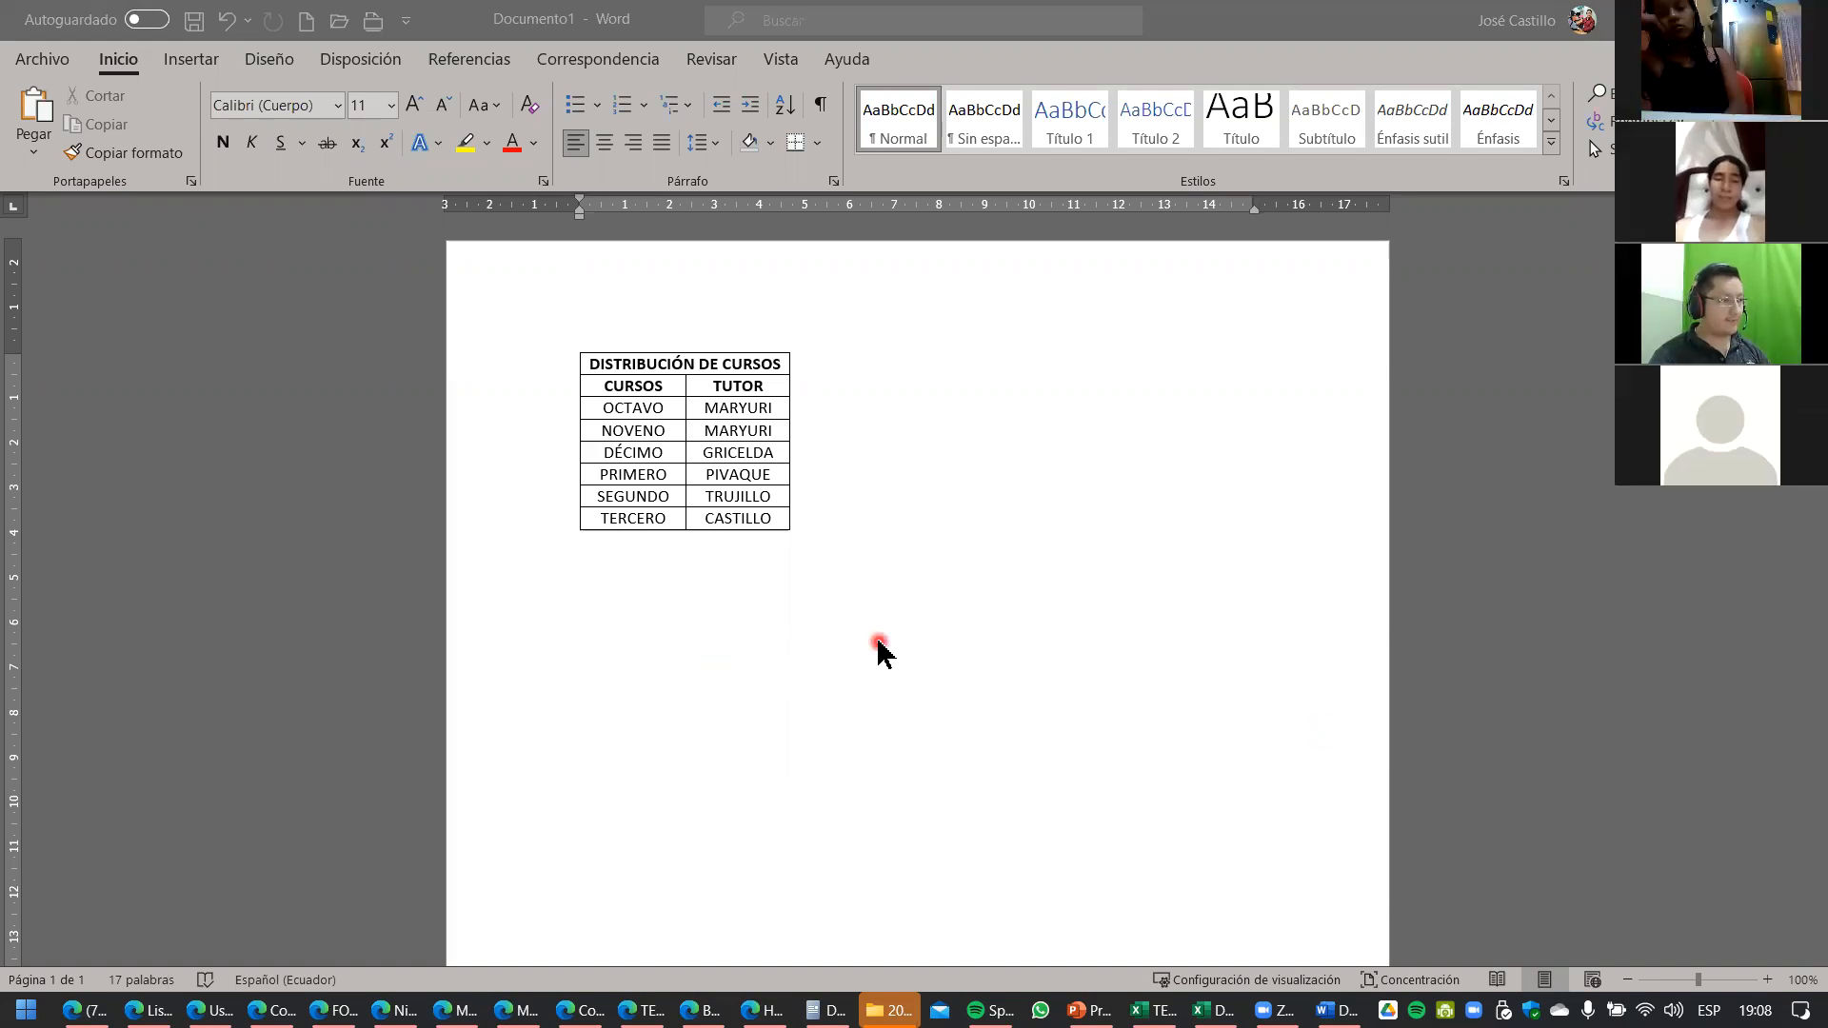
pyautogui.click(766, 731)
pyautogui.scroll(4, 766, 731)
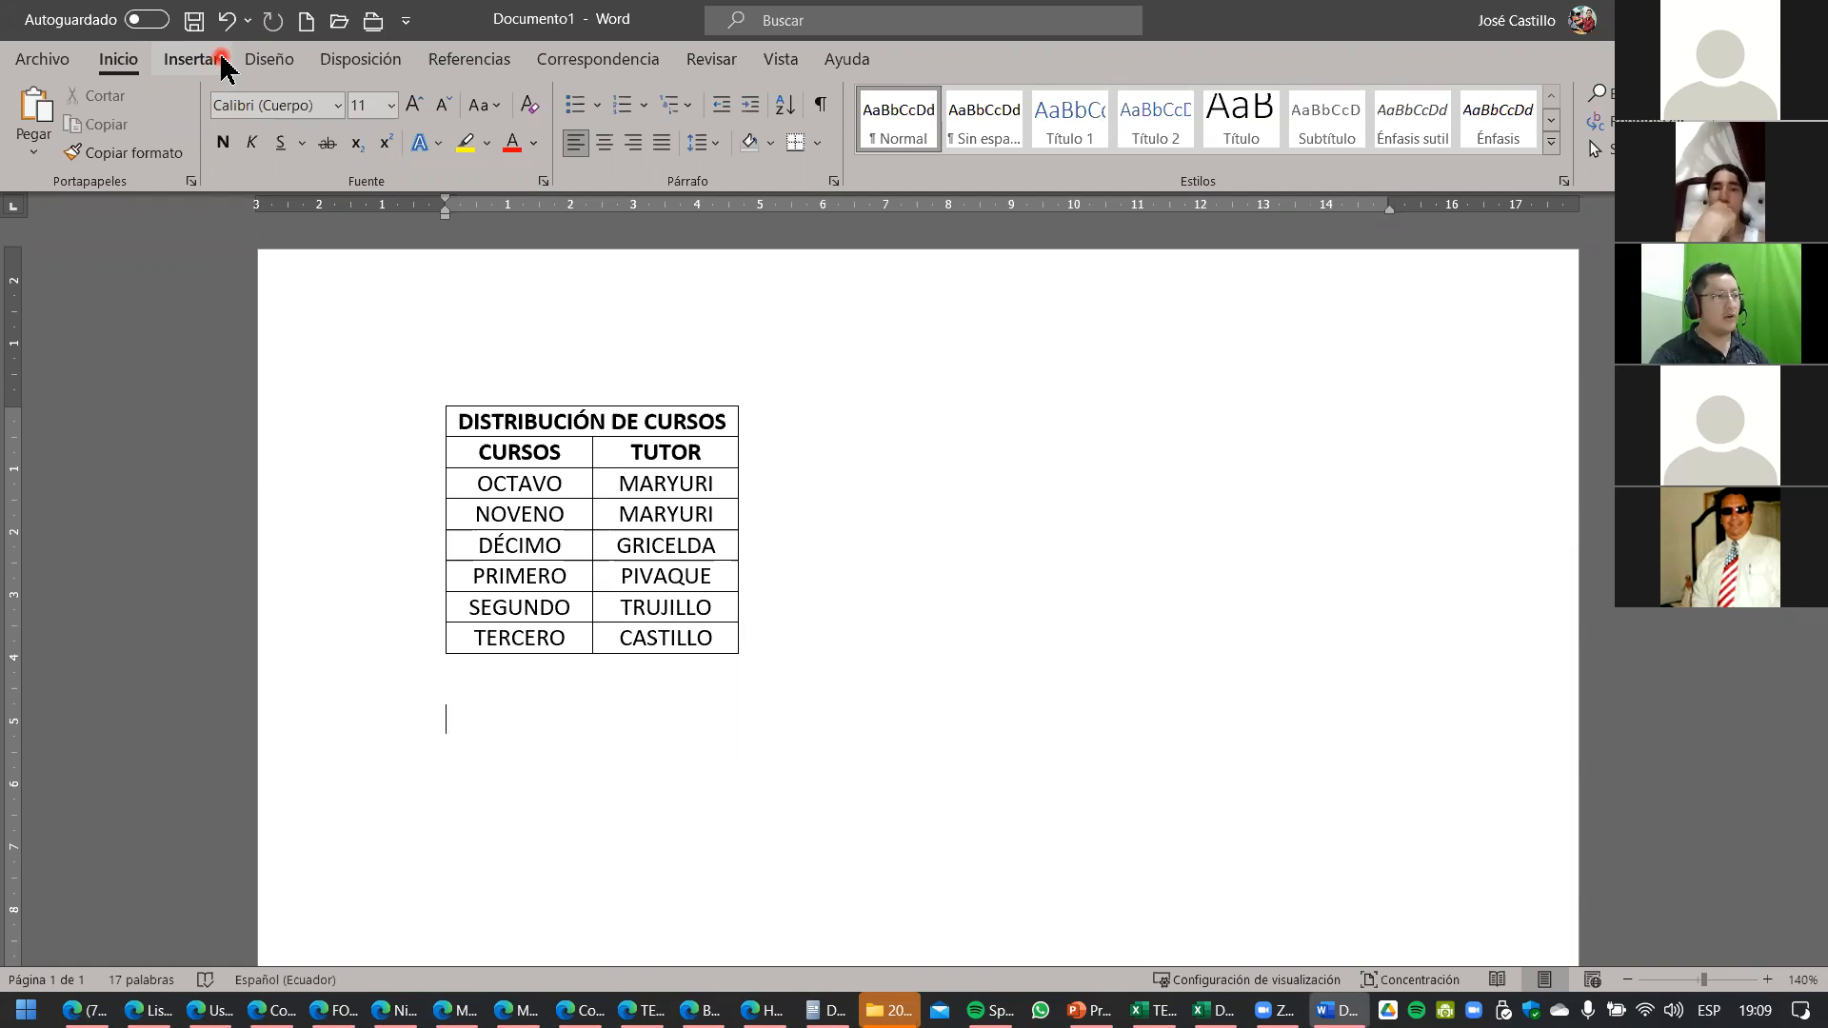
# Insert a new column to the right of the TUTOR column in the courses table.
pyautogui.click(191, 59)
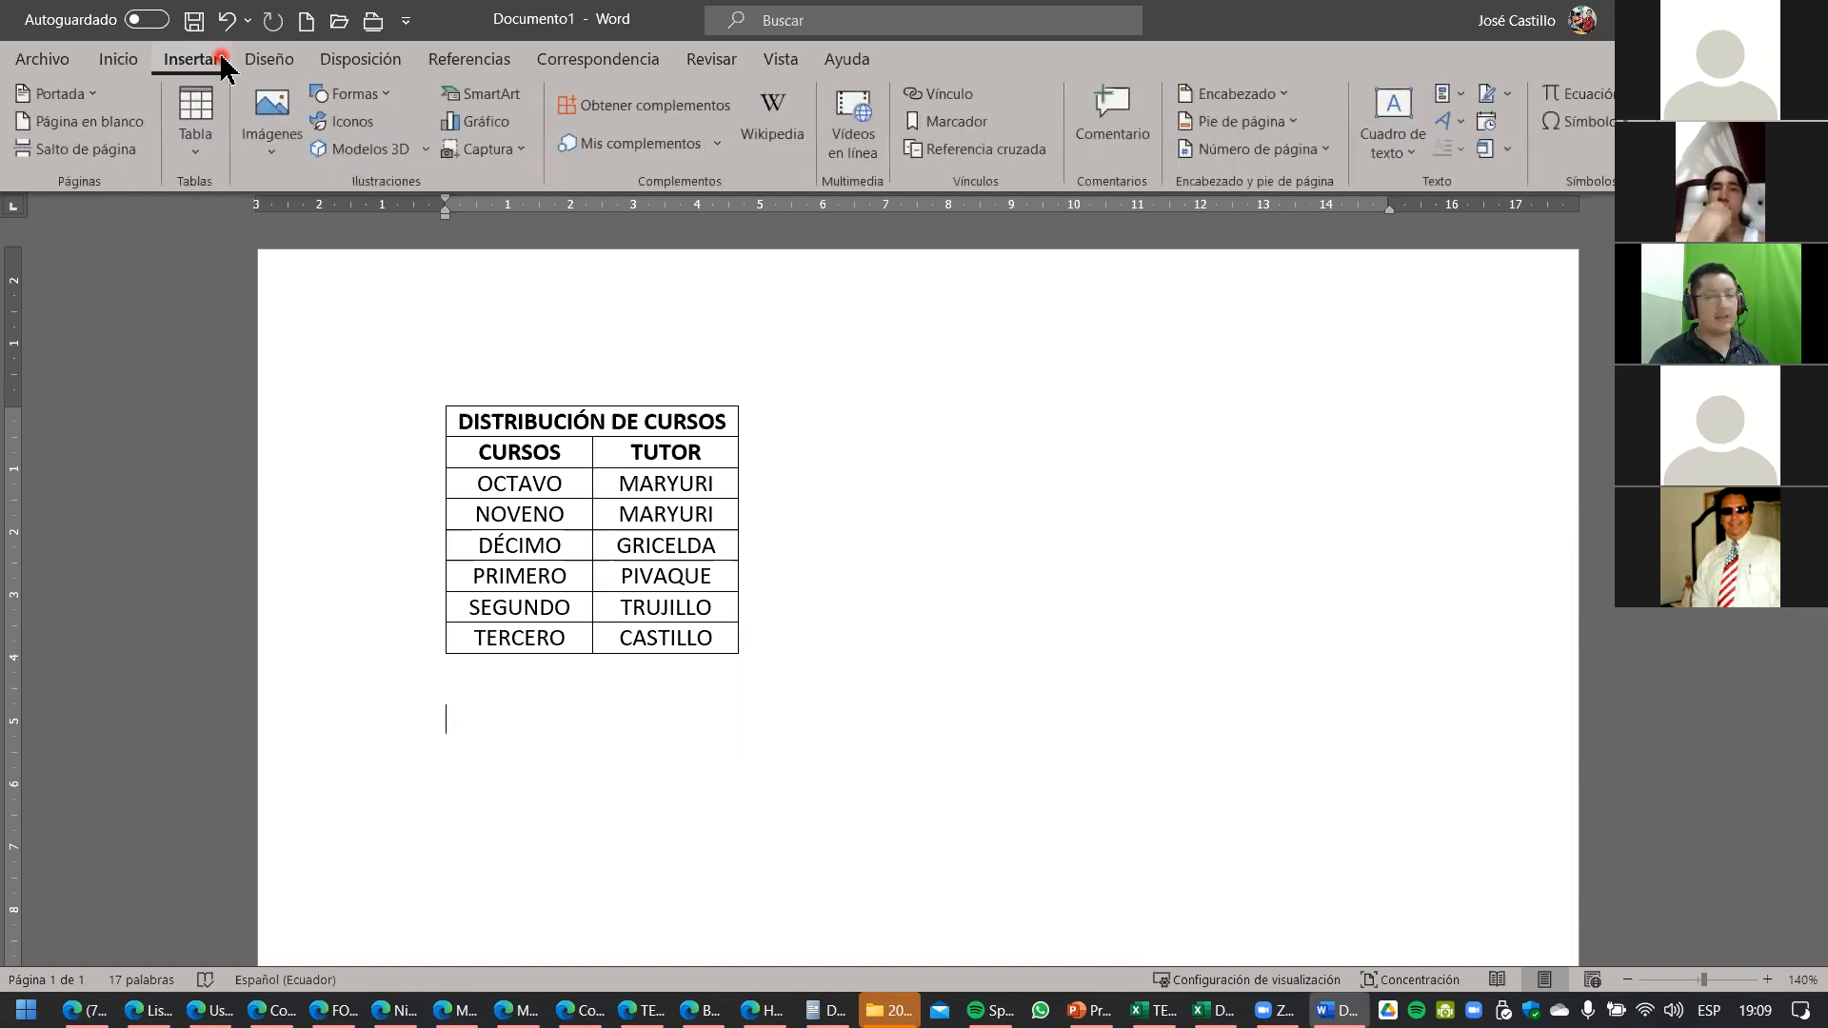
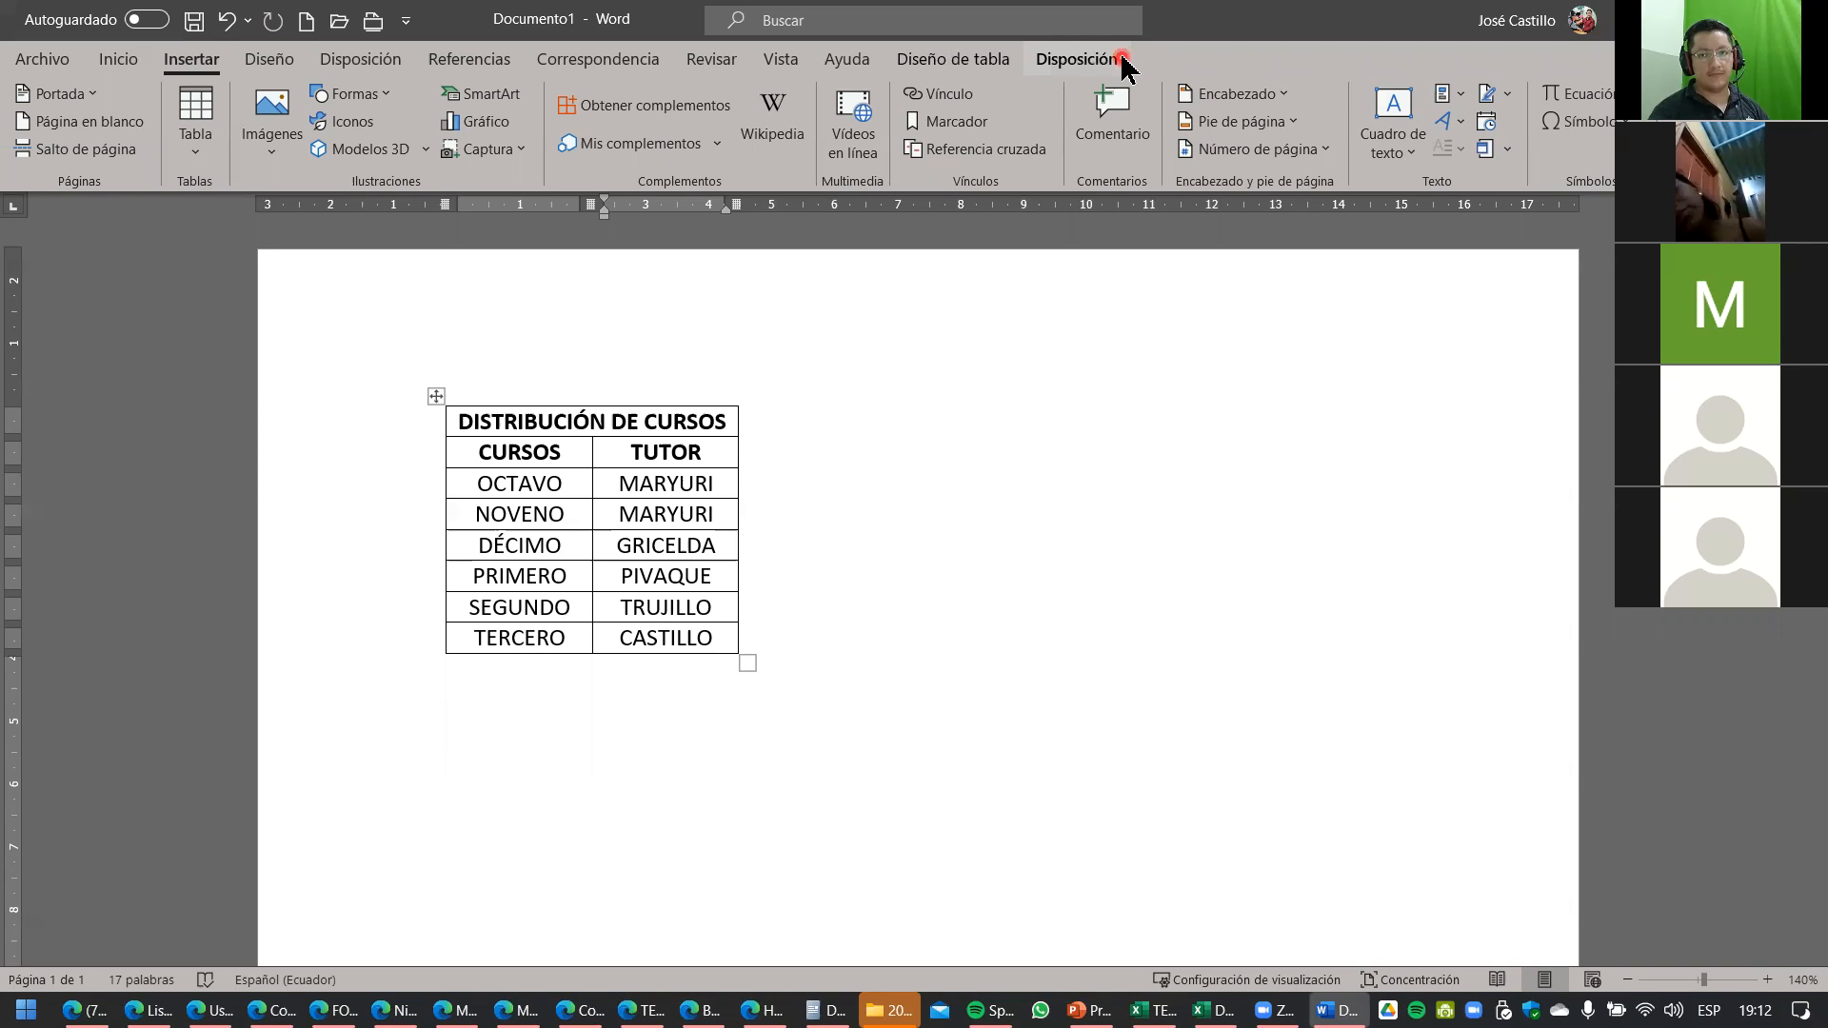
pyautogui.click(1122, 61)
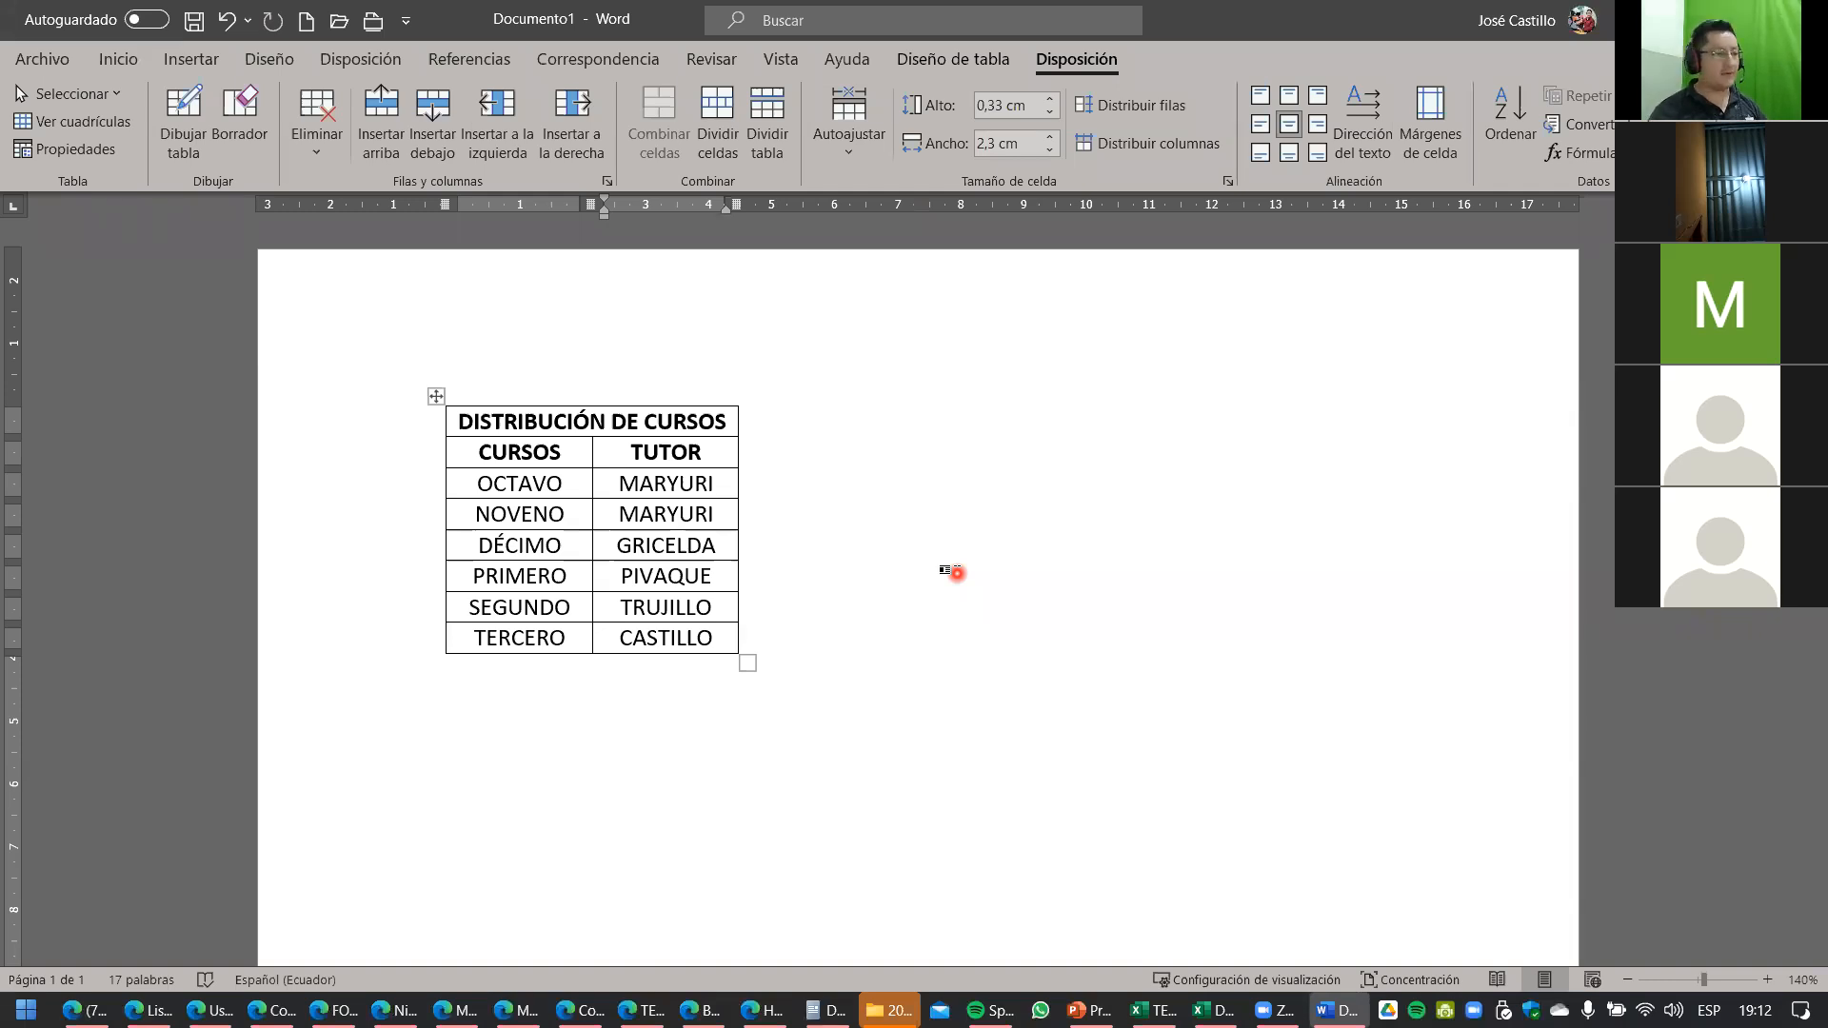
pyautogui.click(692, 515)
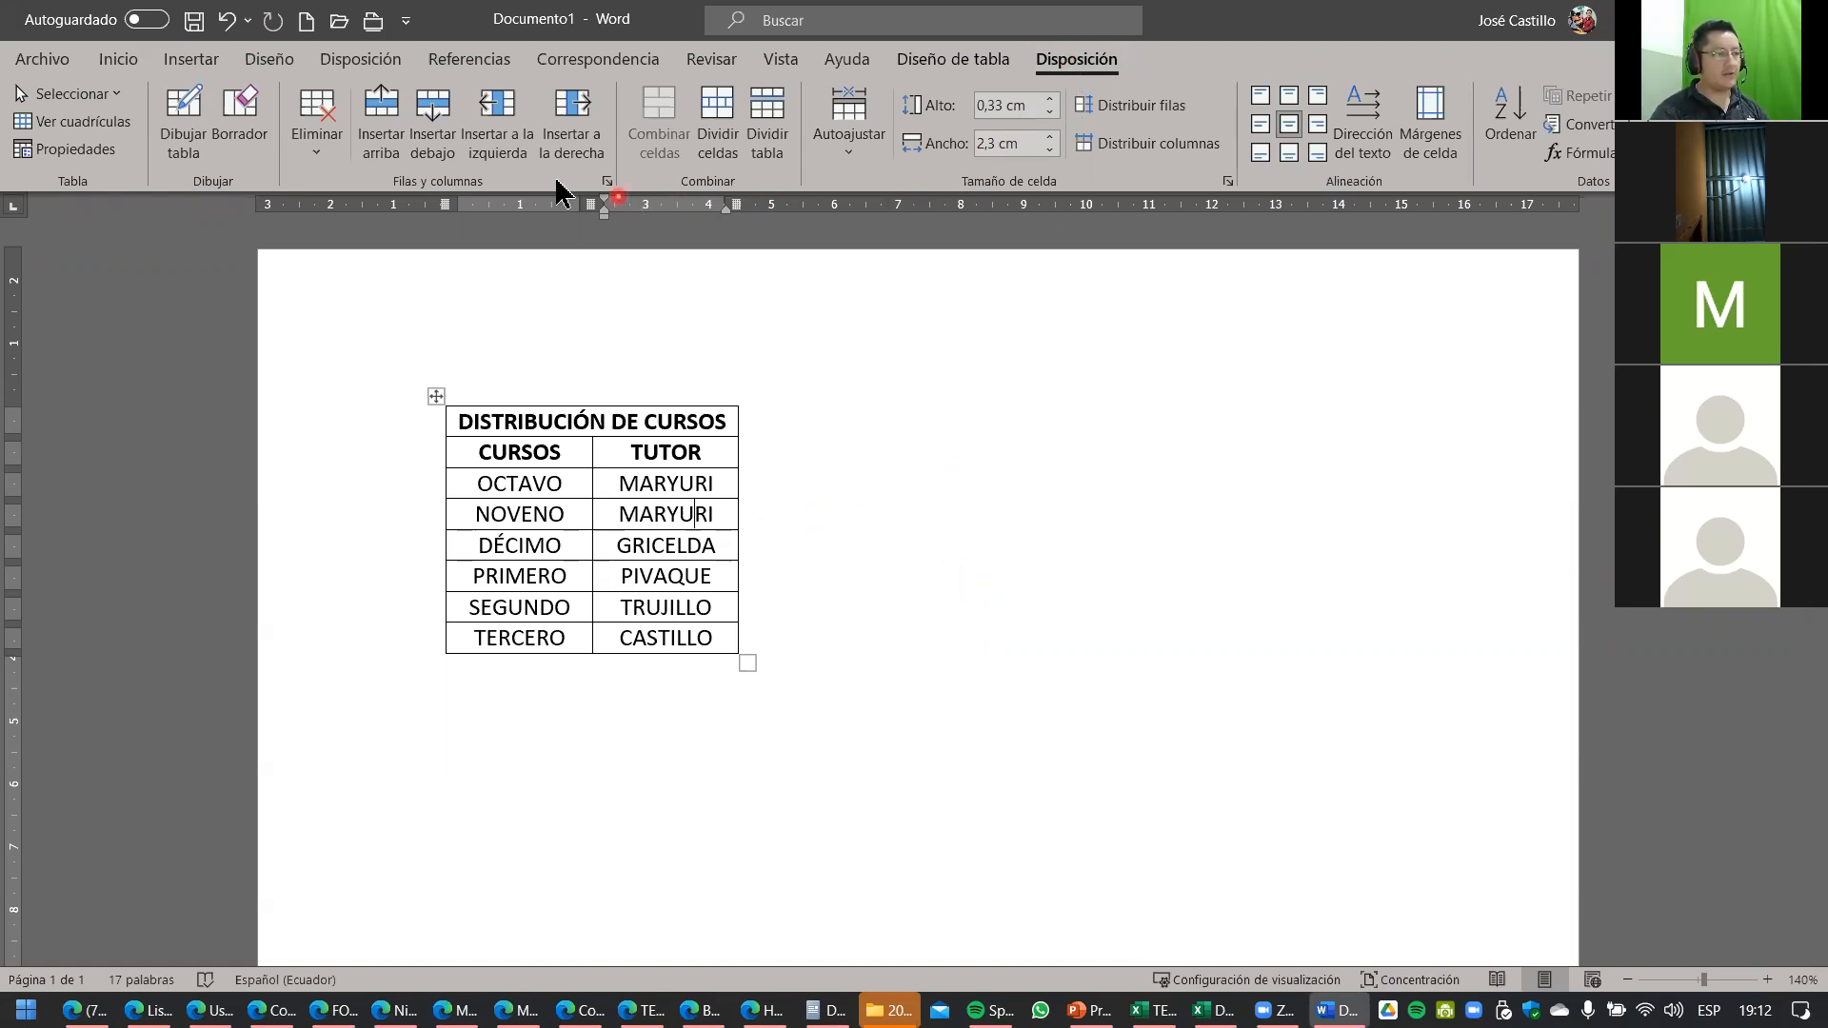
pyautogui.click(573, 135)
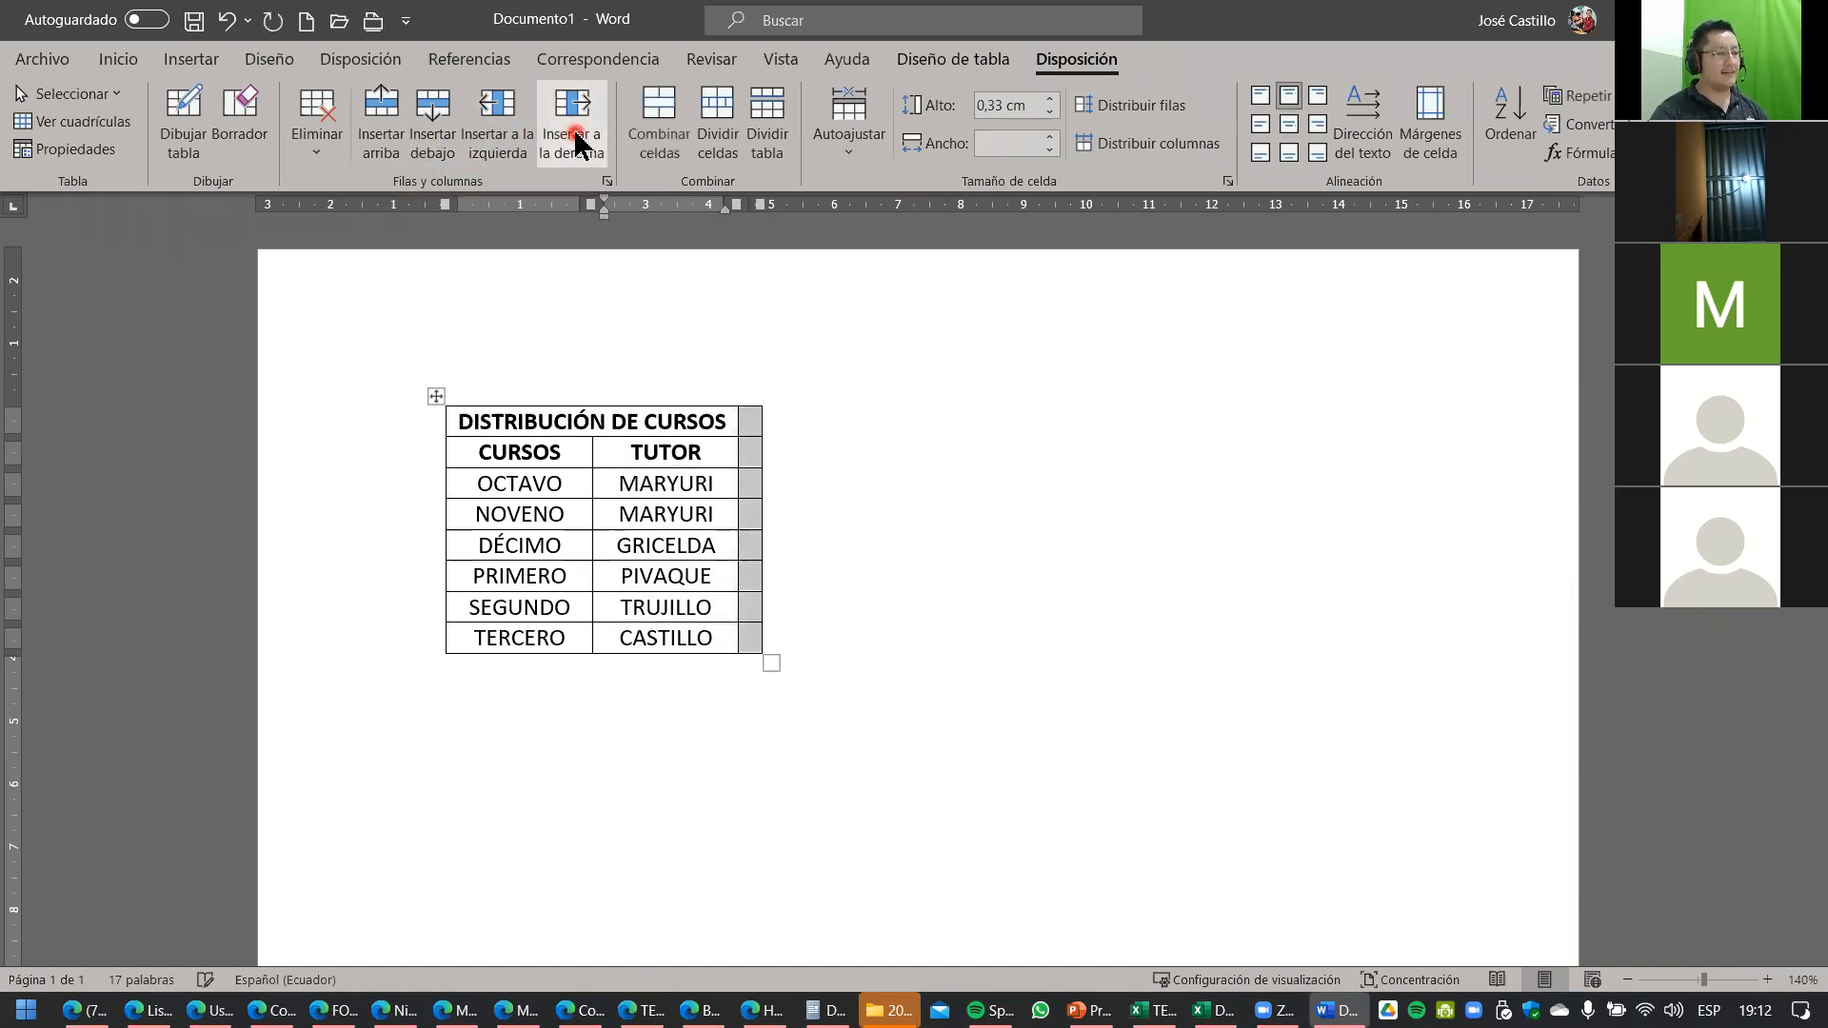
# Enter CANTIDAD DE ALUMNOS as the header of the new third column.
pyautogui.click(754, 484)
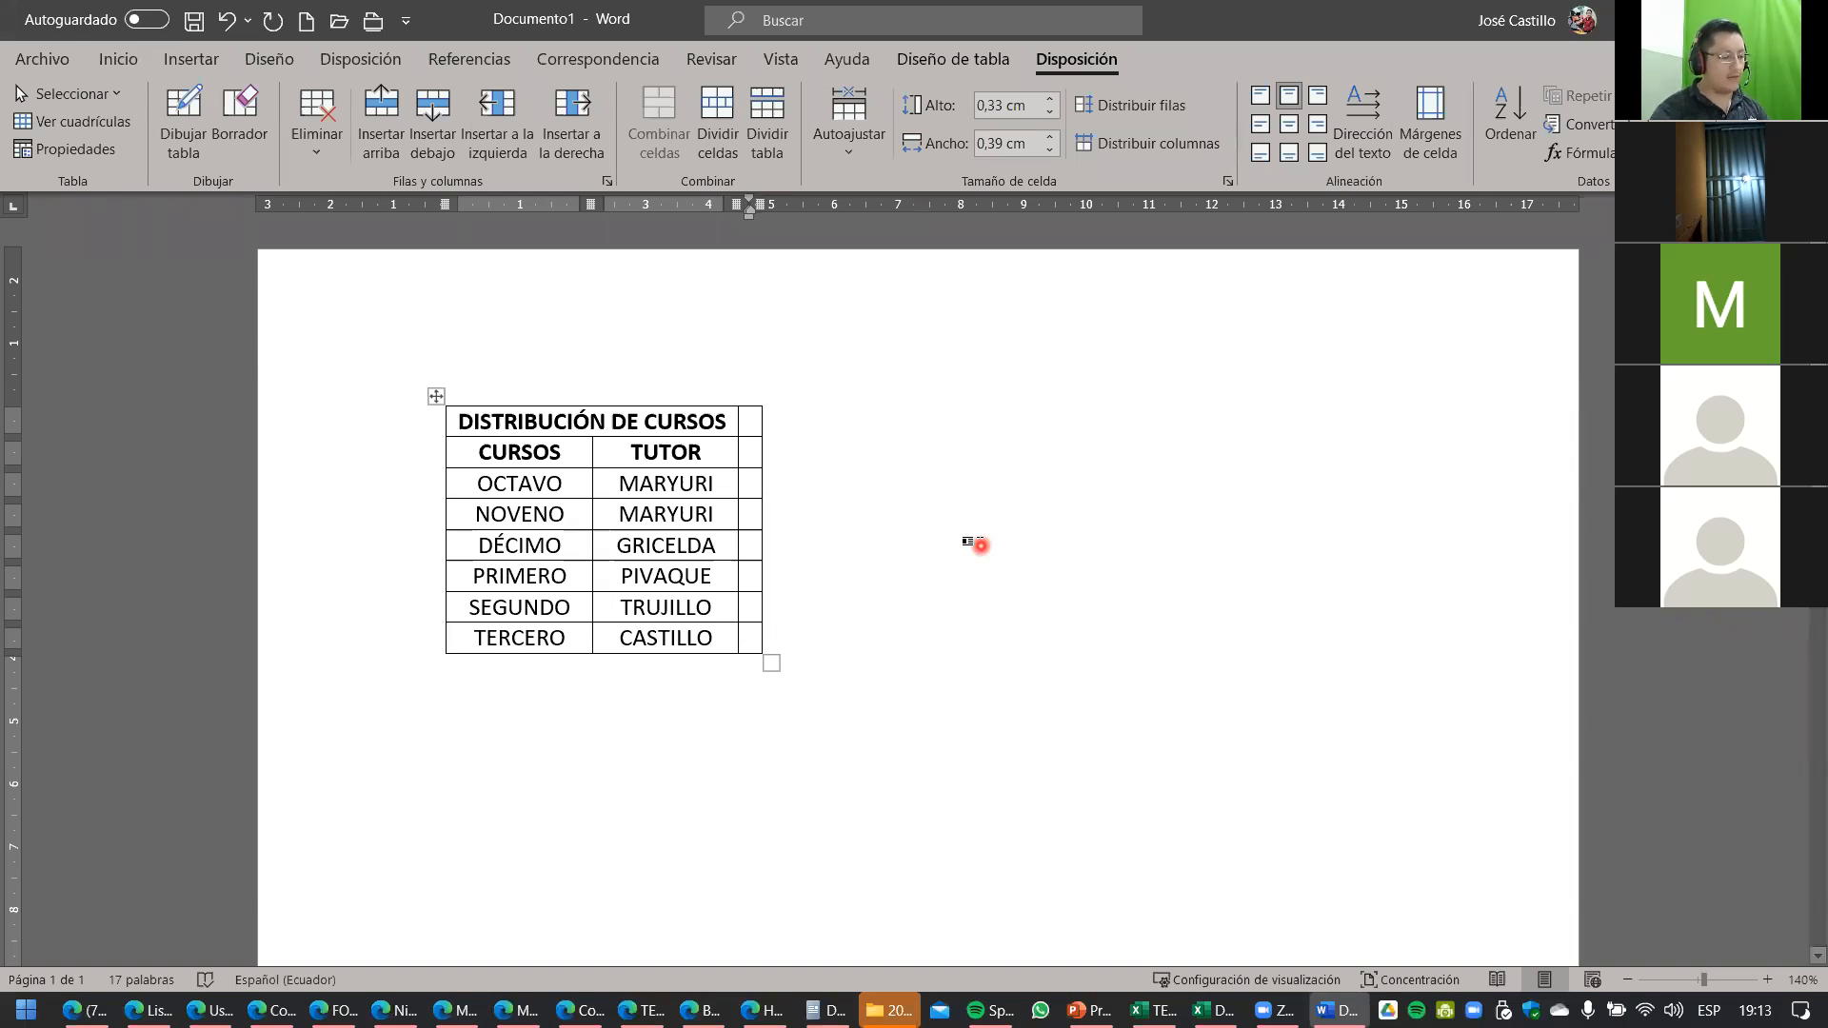
pyautogui.write('CAN')
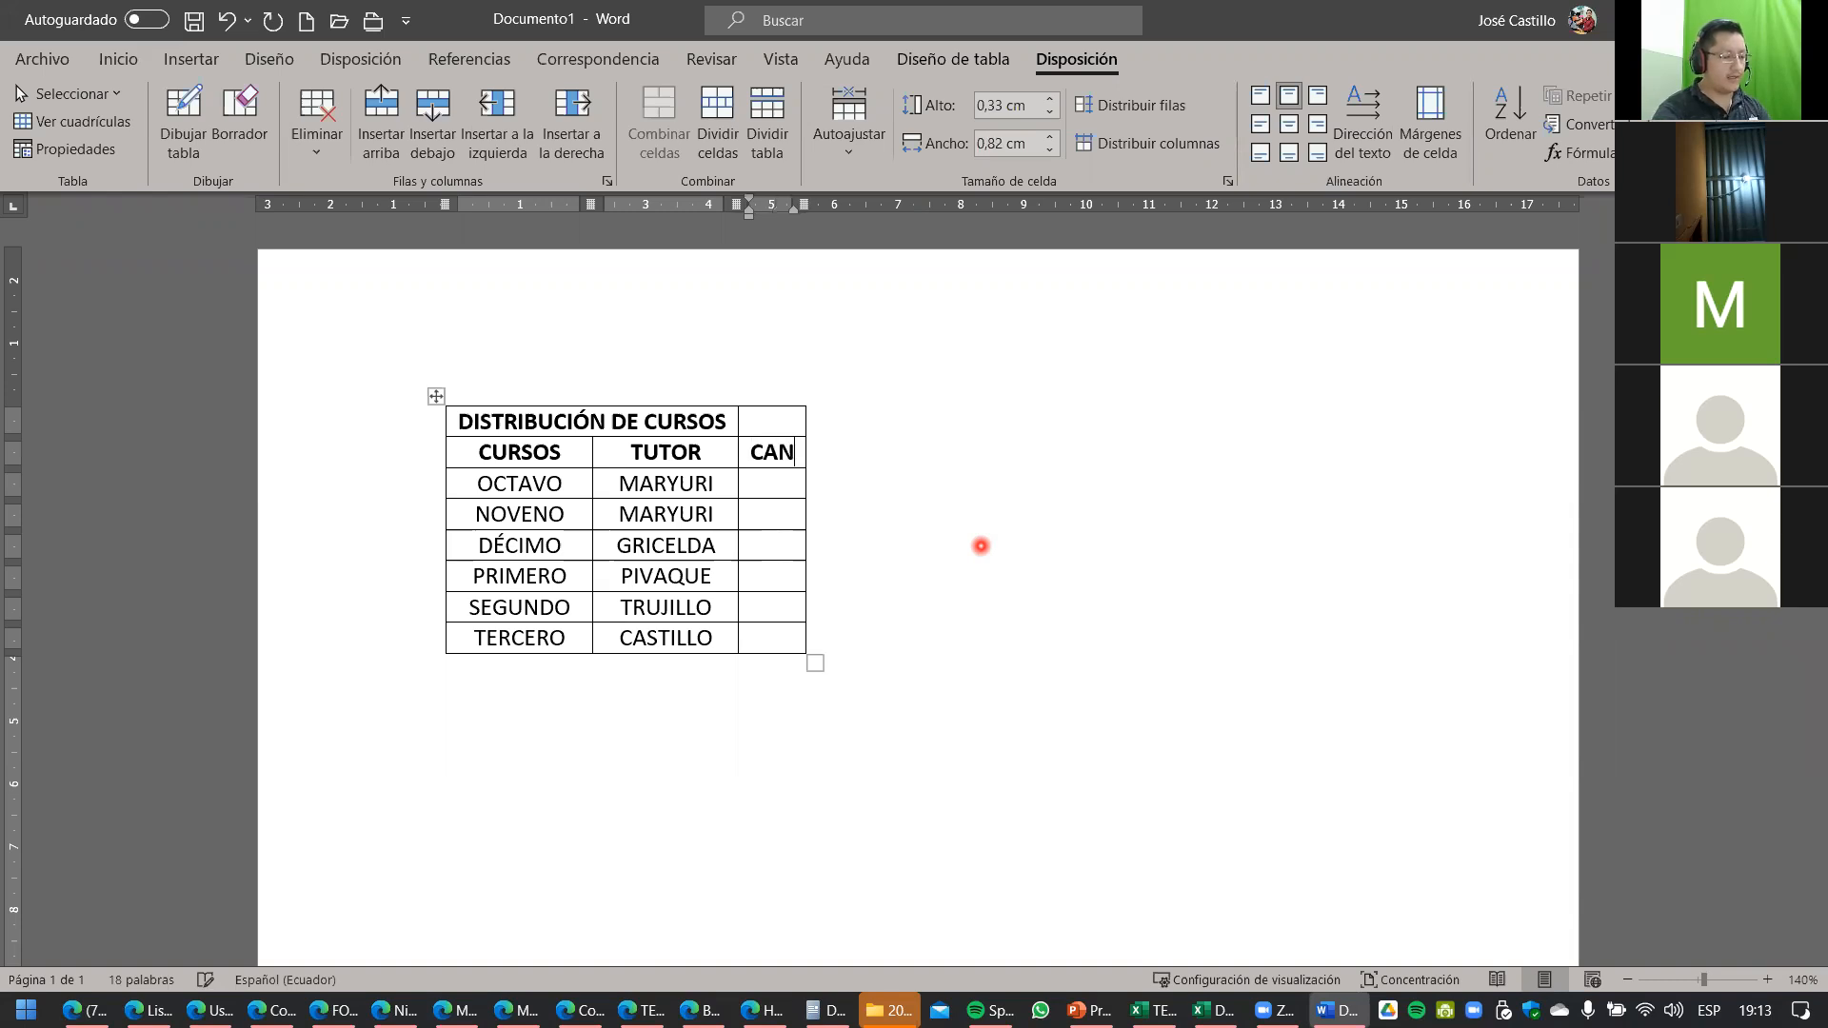
pyautogui.write('TIDAAD DE A')
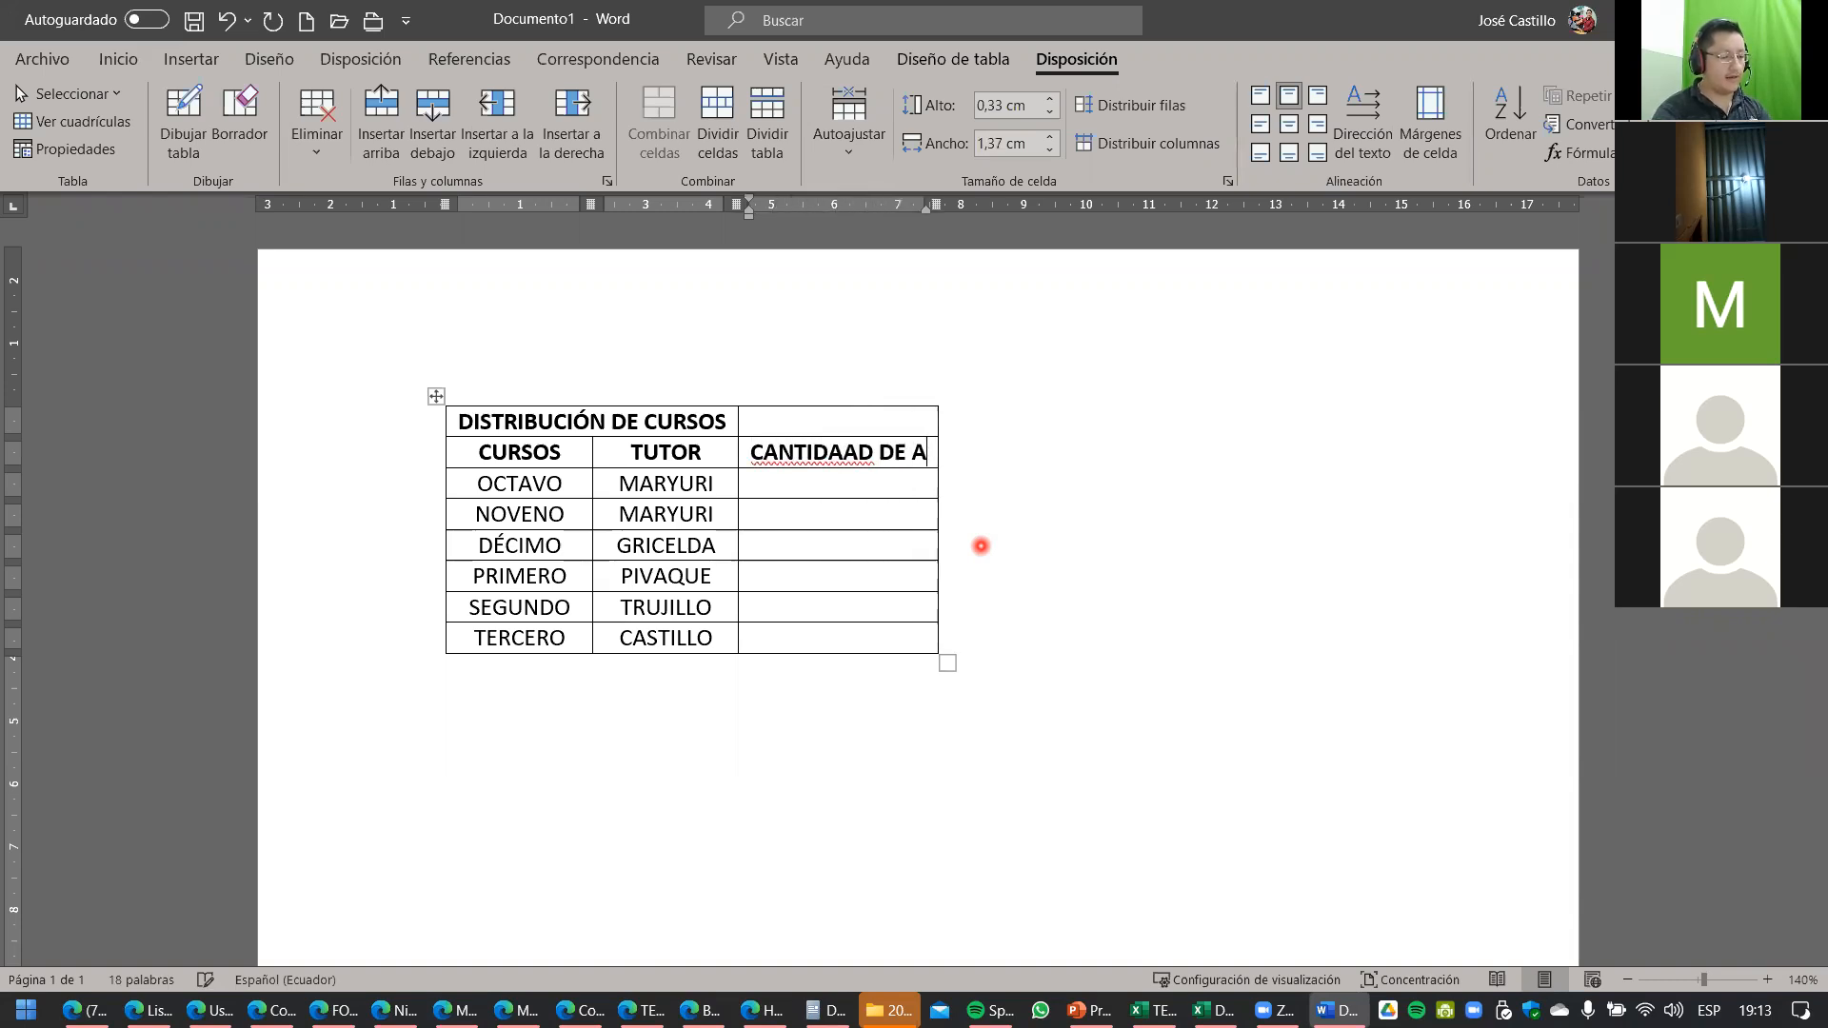
pyautogui.write('LUMNOS')
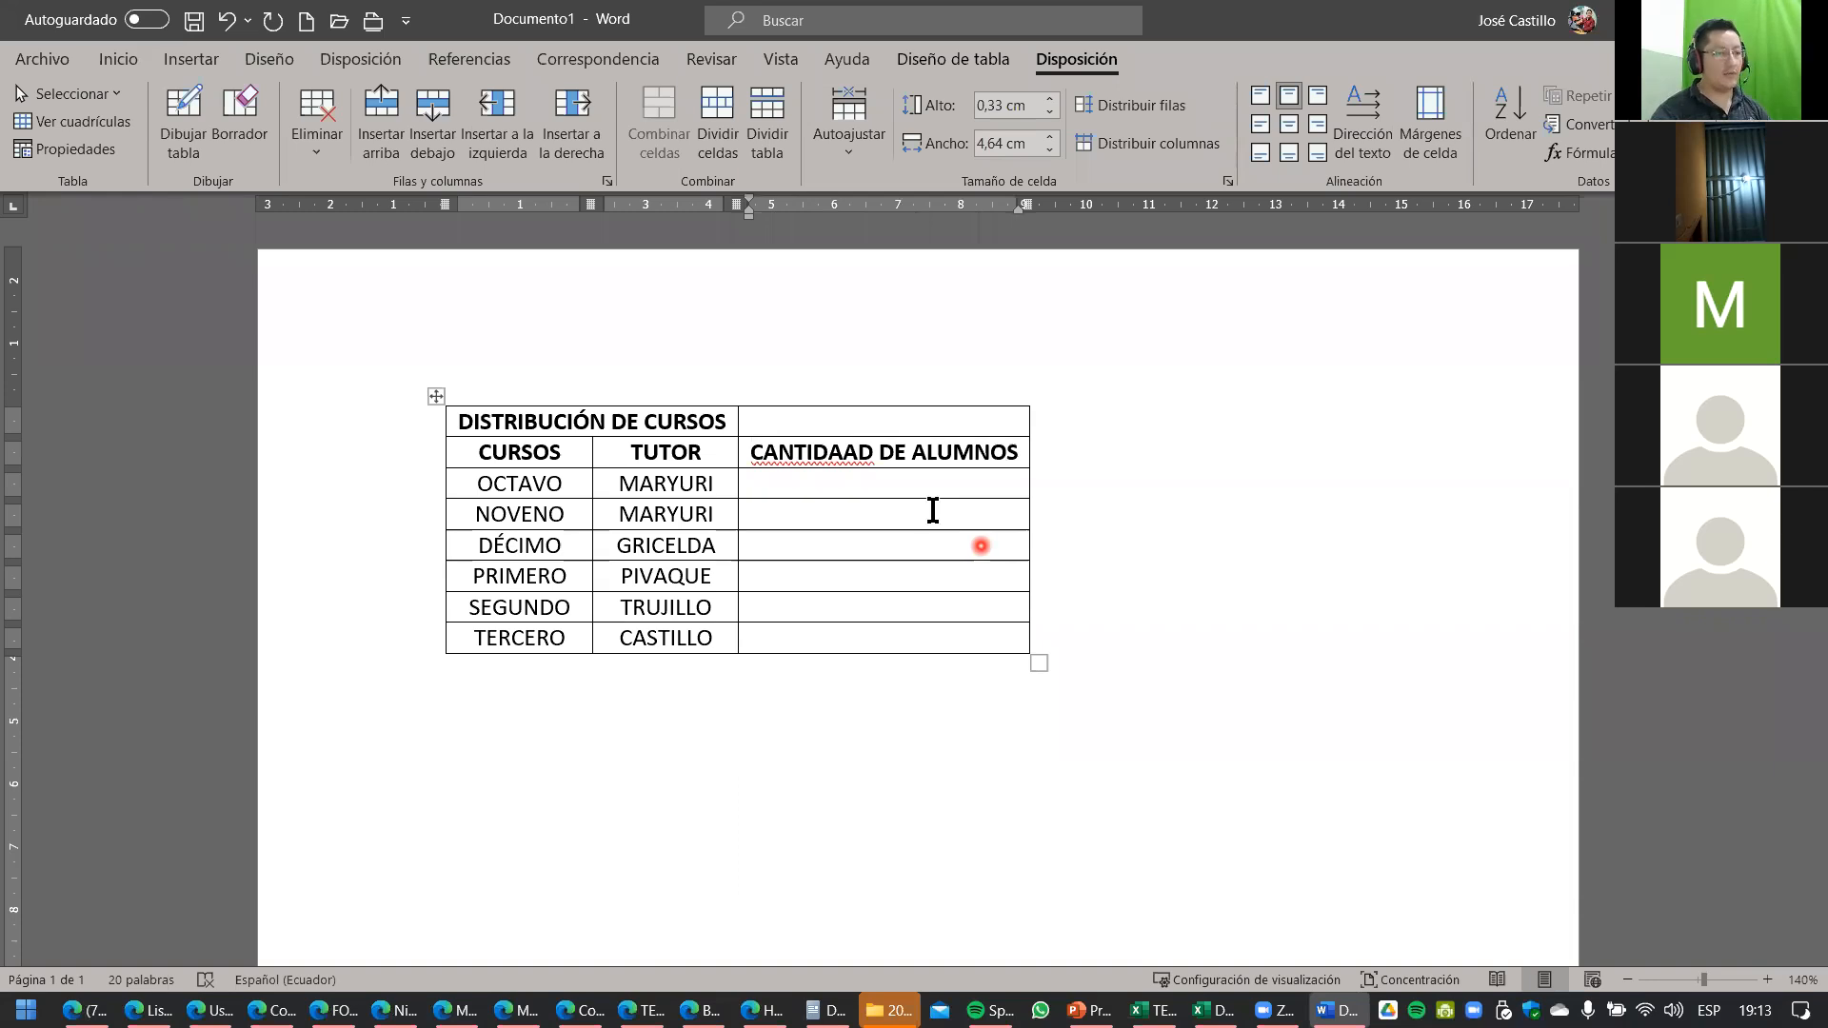
pyautogui.click(847, 456)
pyautogui.press('BackSpace')
pyautogui.click(899, 516)
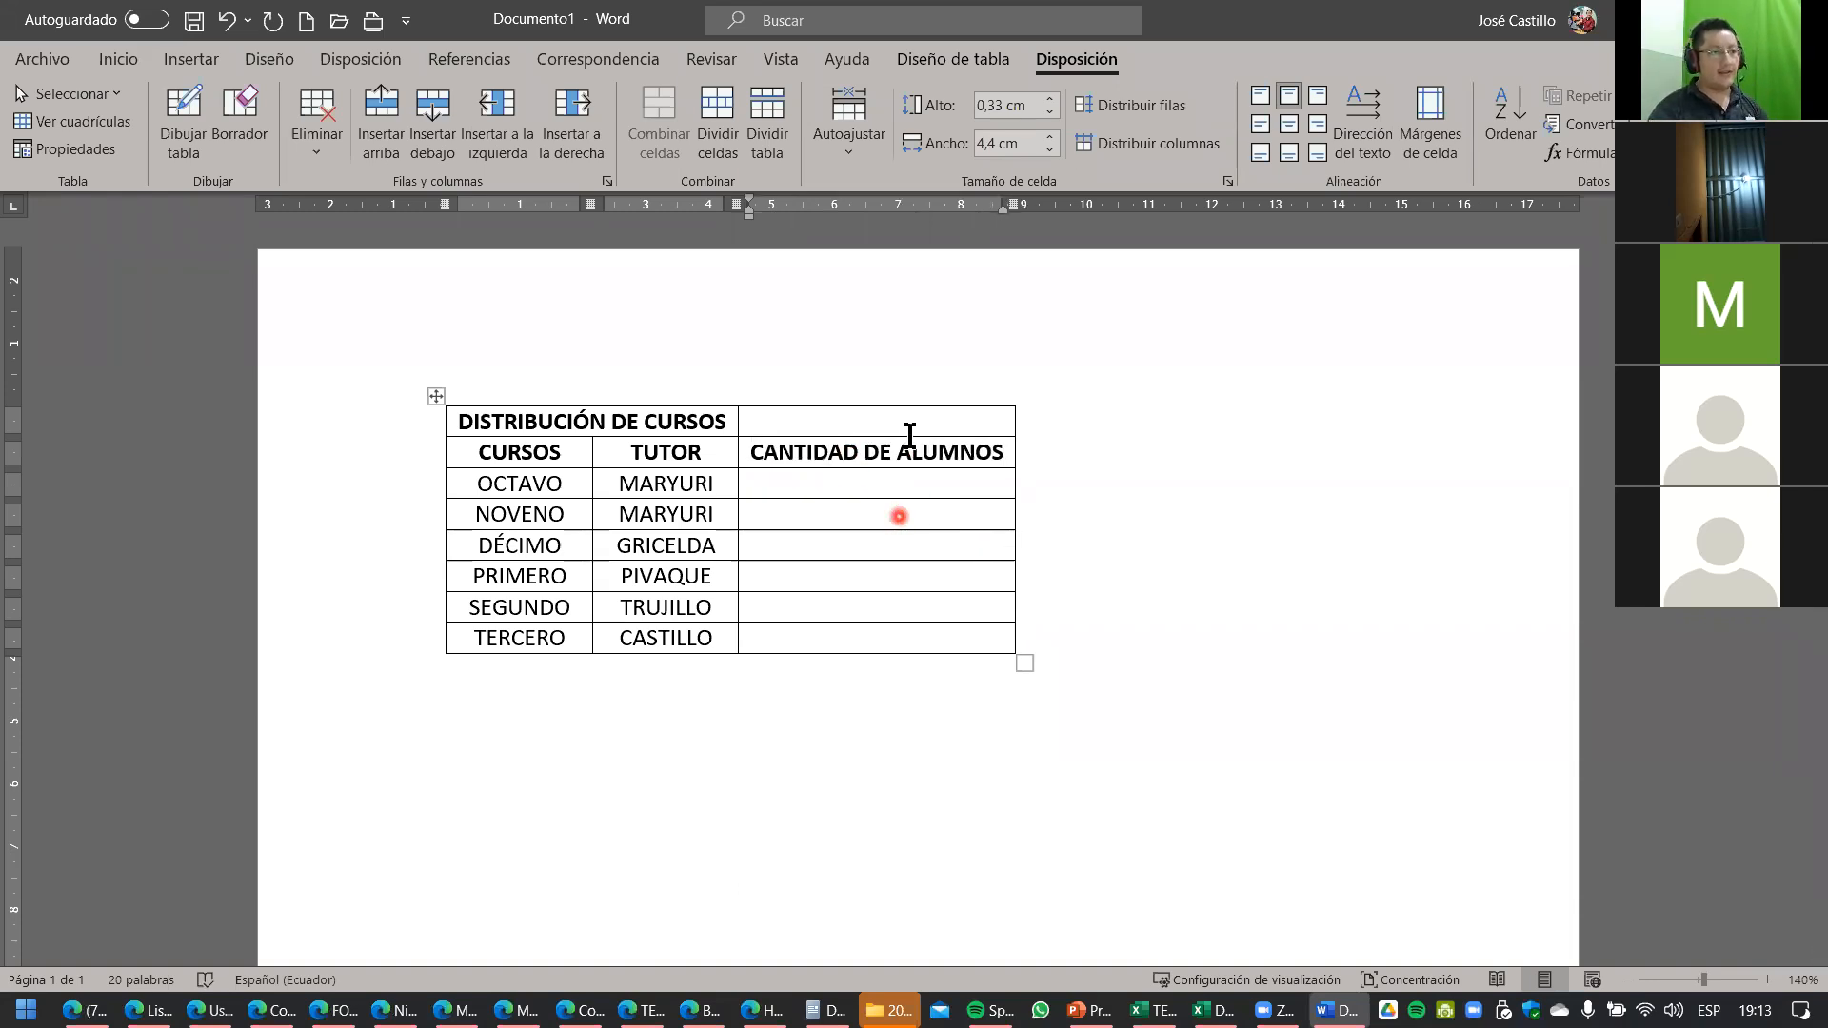
pyautogui.rightClick(861, 148)
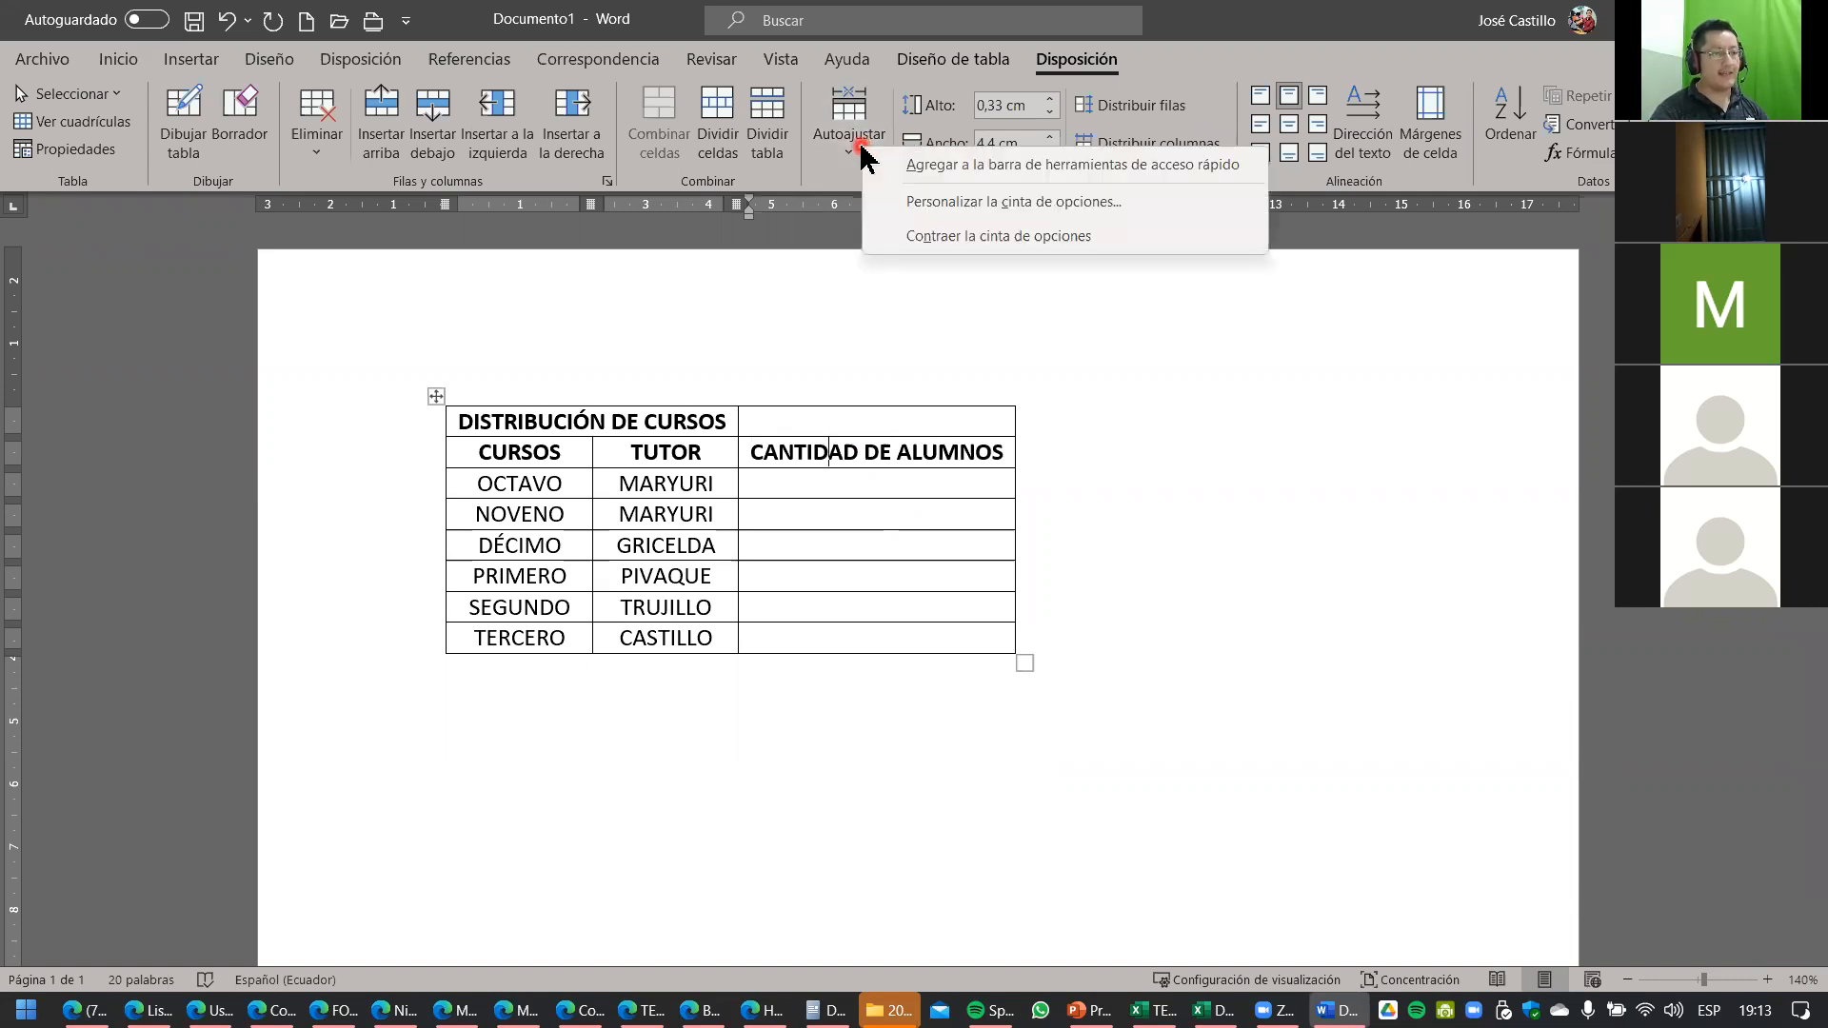
pyautogui.click(844, 152)
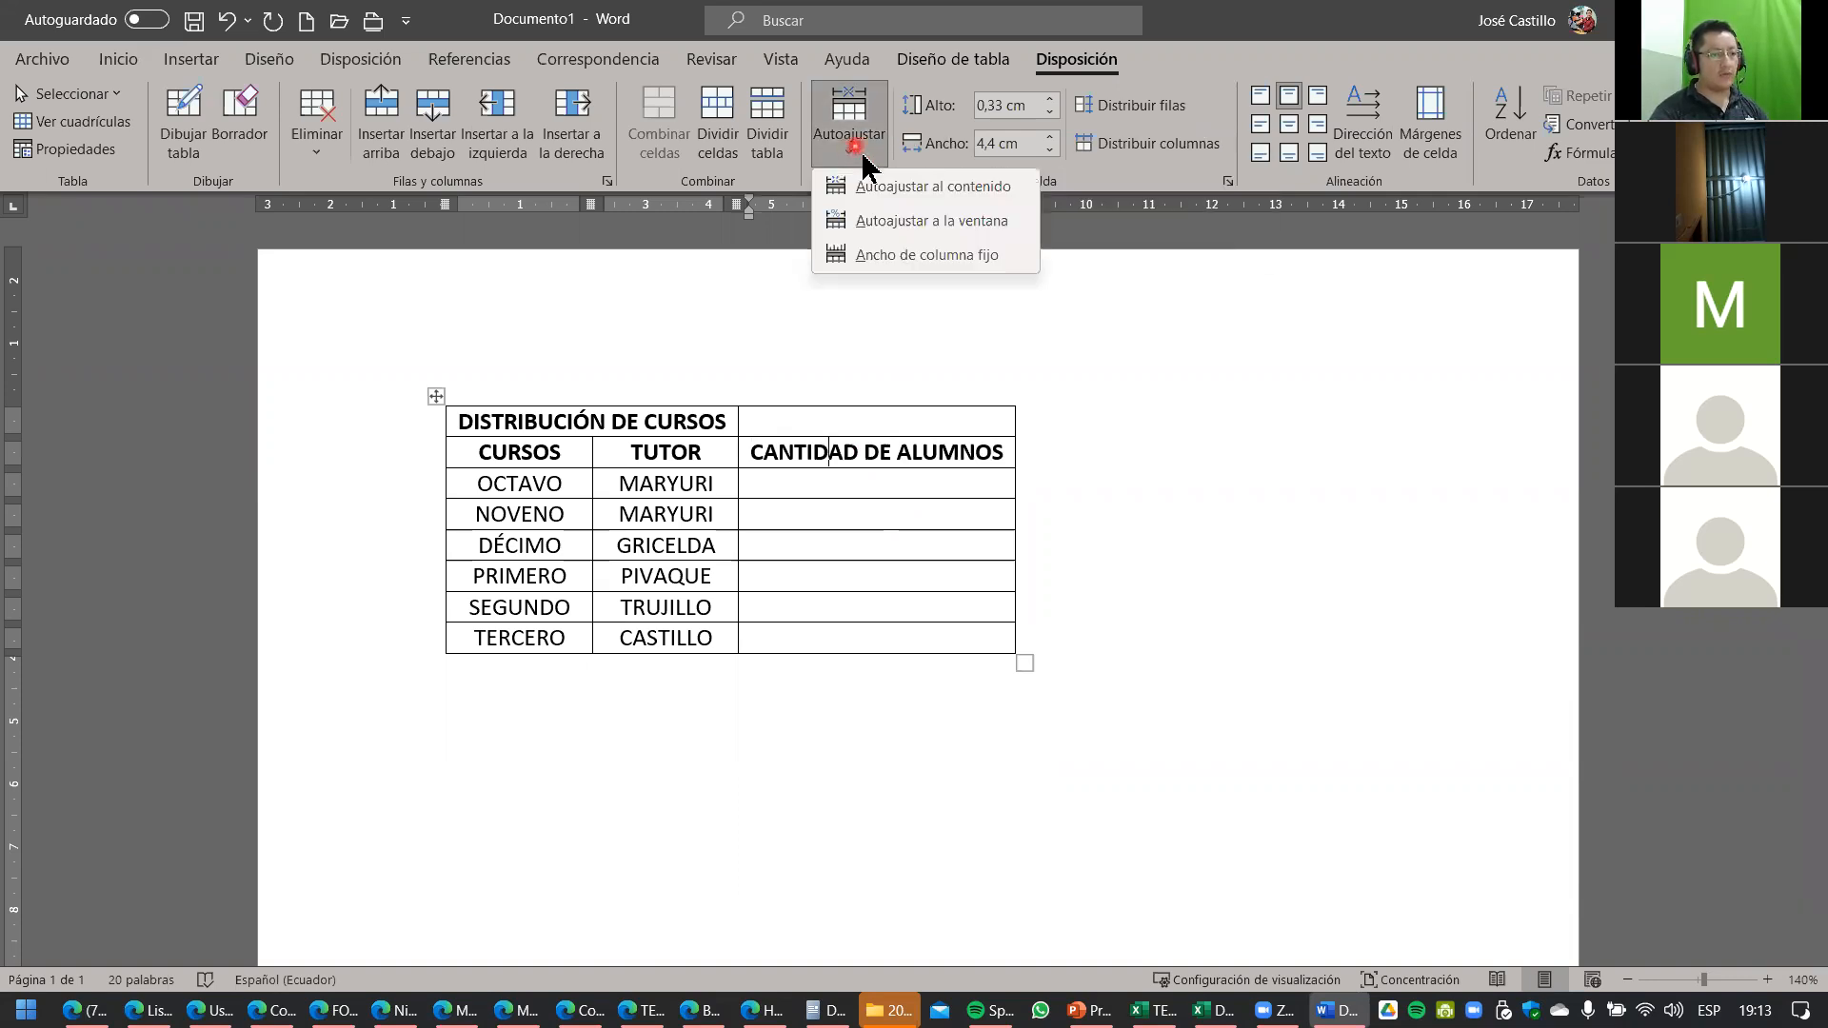
pyautogui.click(947, 512)
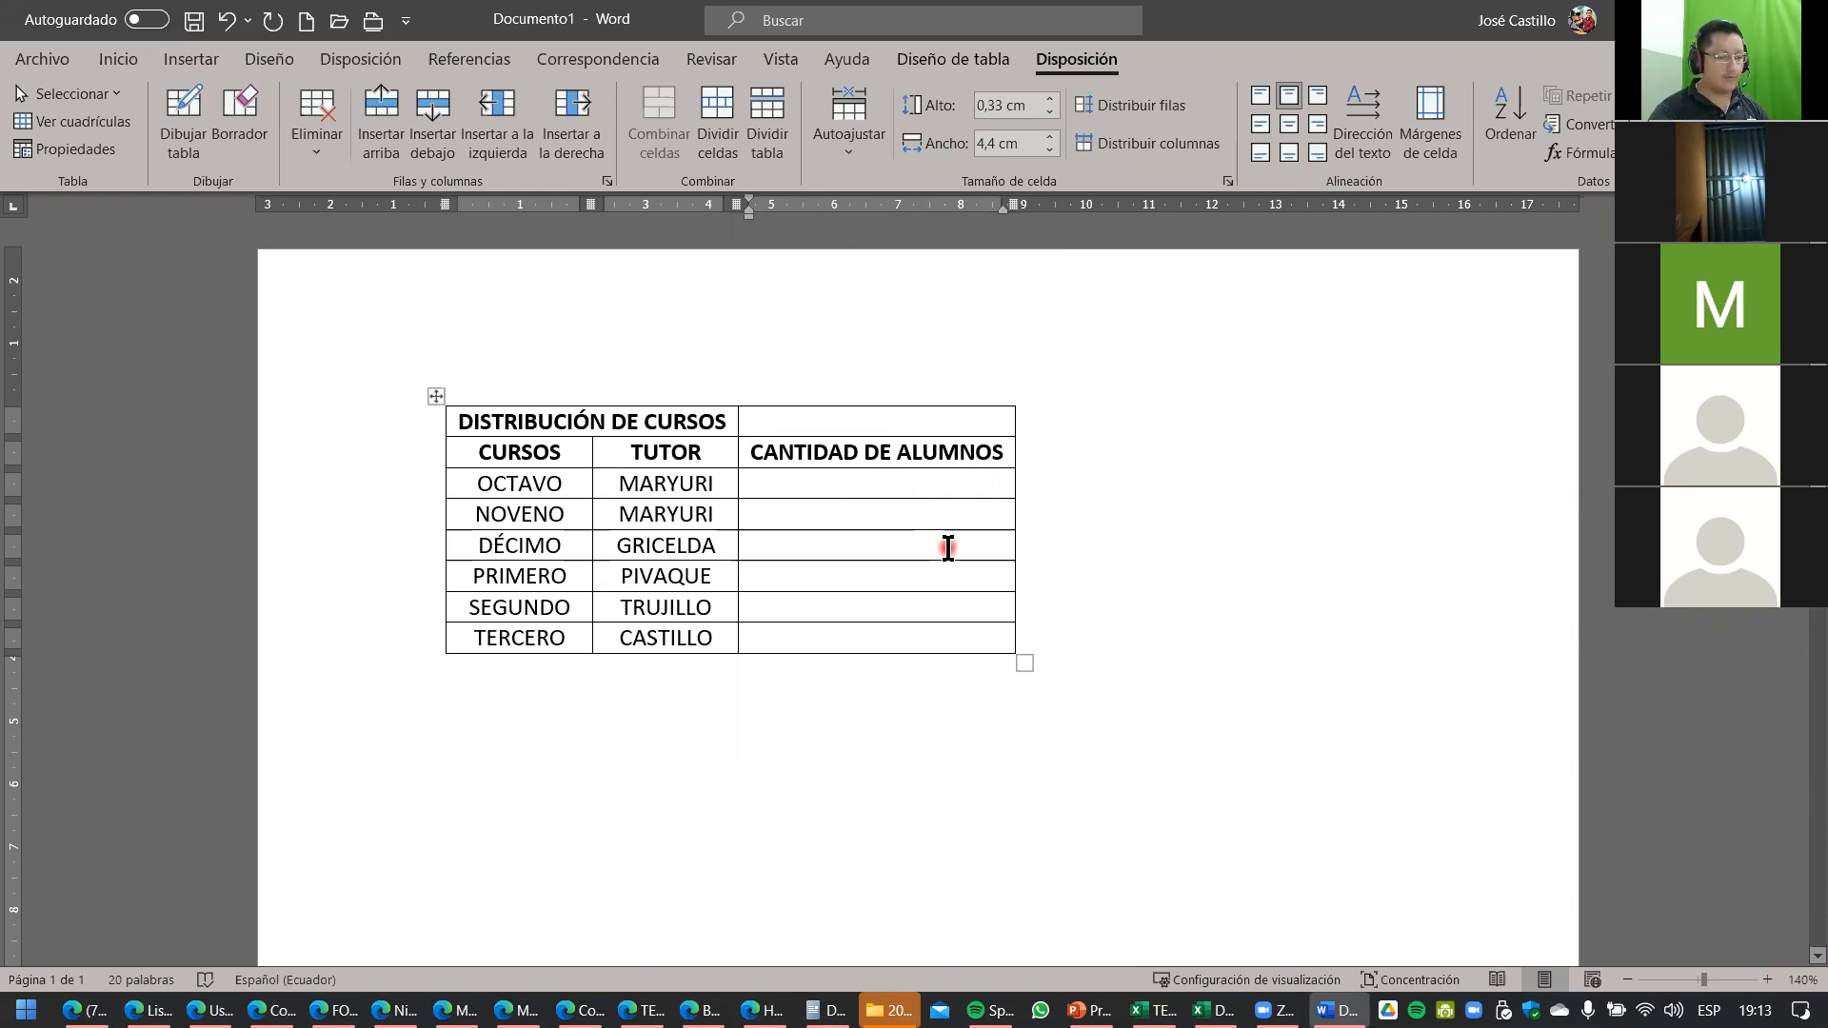
# Break the third column's header before ALUMNOS so it runs over two lines.
pyautogui.press('Return')
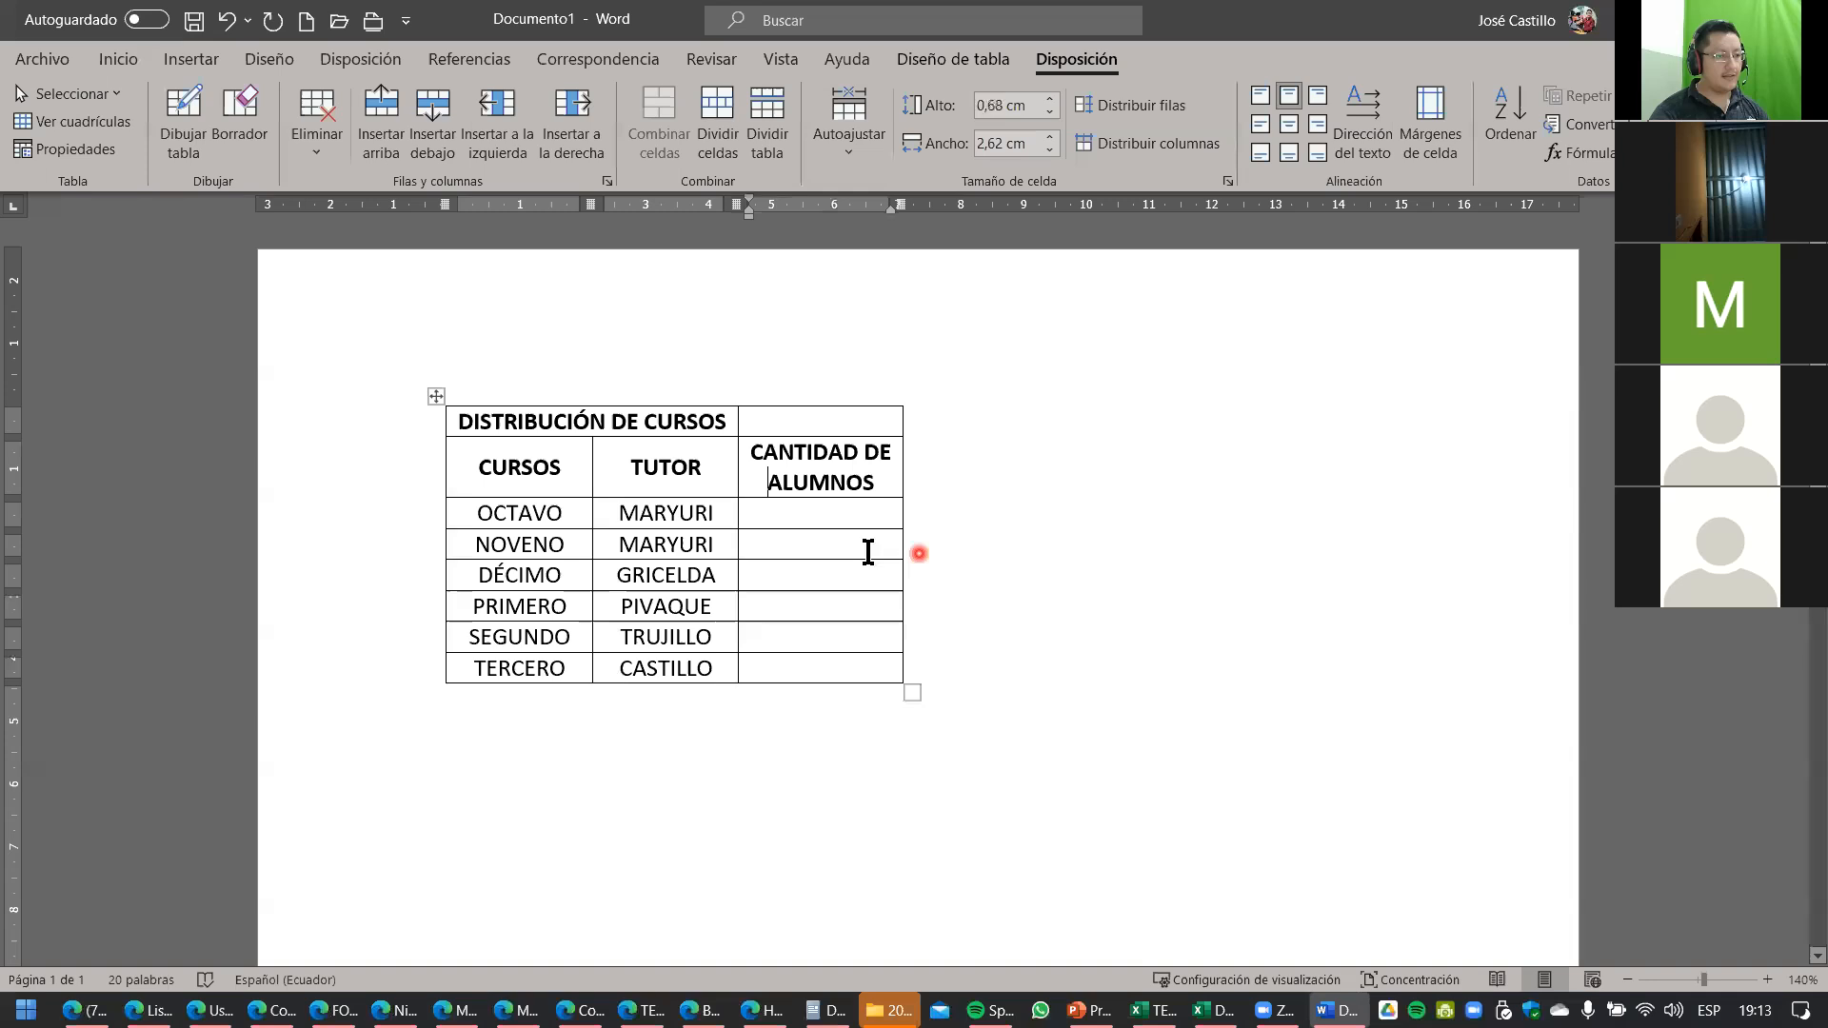
pyautogui.click(809, 521)
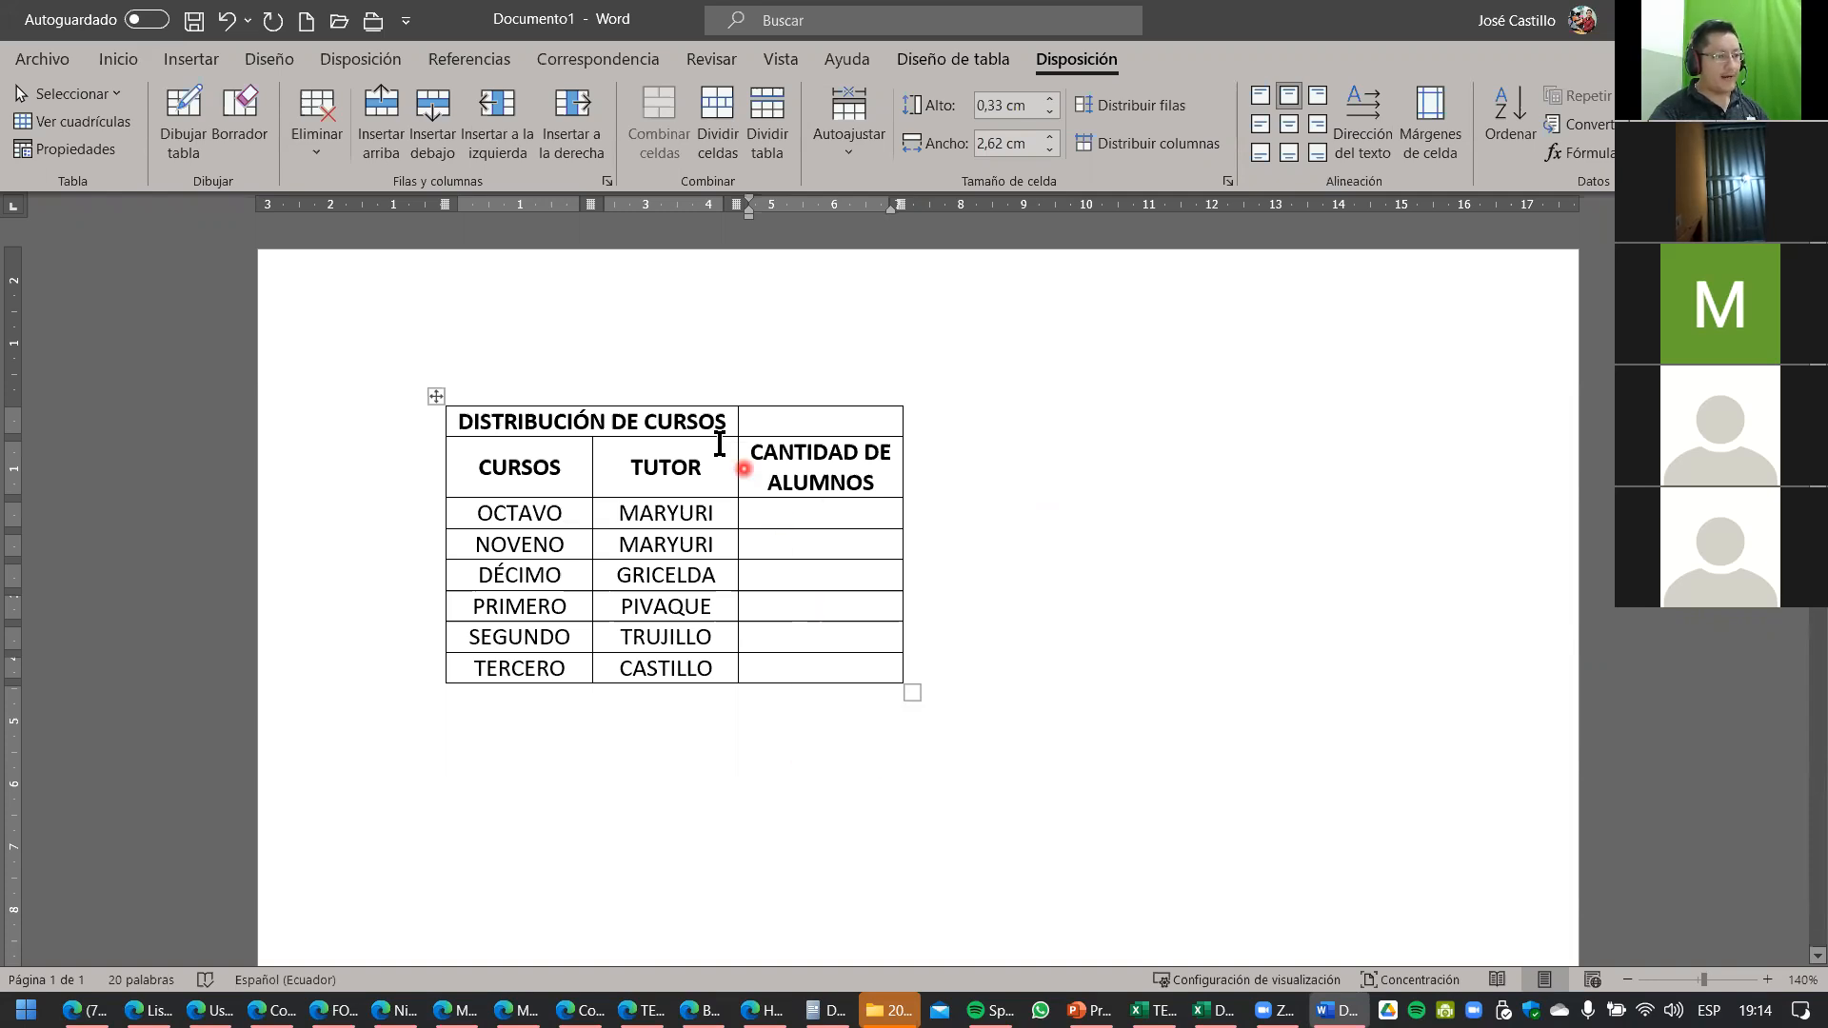
# Merge the DISTRIBUCIÓN DE CURSOS title cell with the empty cell above CANTIDAD DE ALUMNOS.
pyautogui.moveTo(703, 422); pyautogui.dragTo(759, 419)
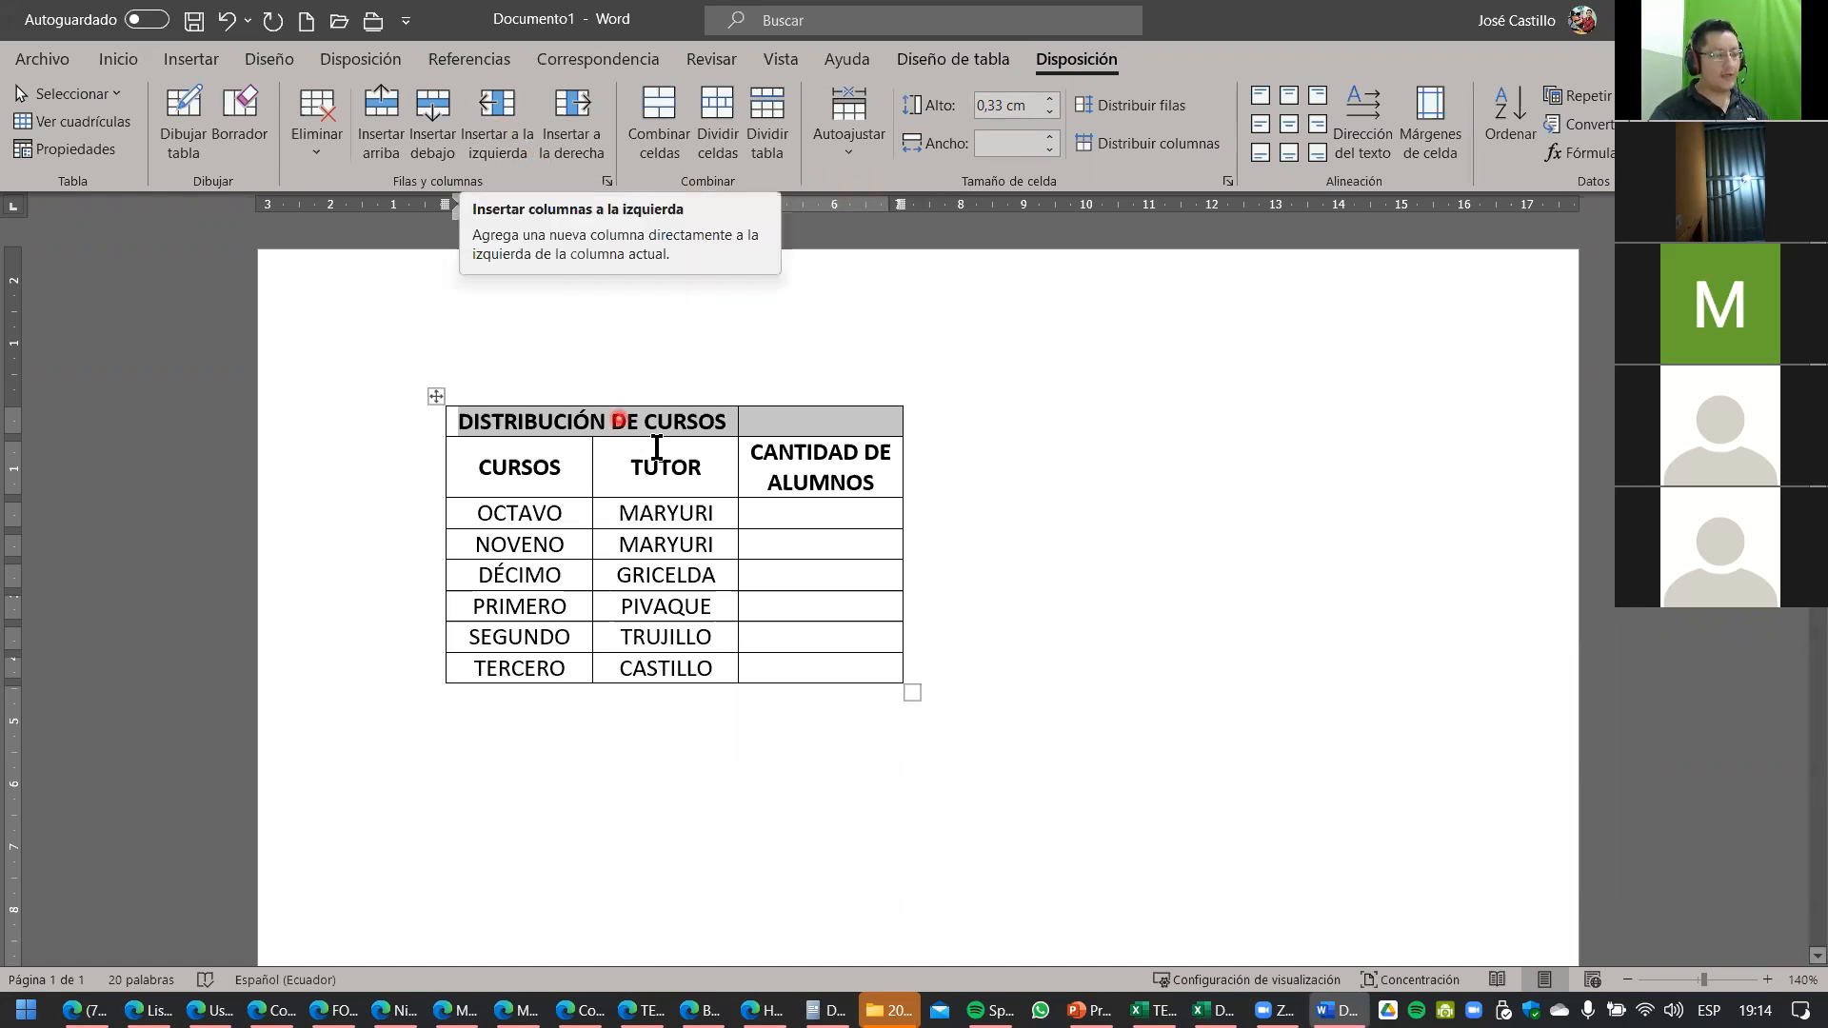
pyautogui.click(702, 431)
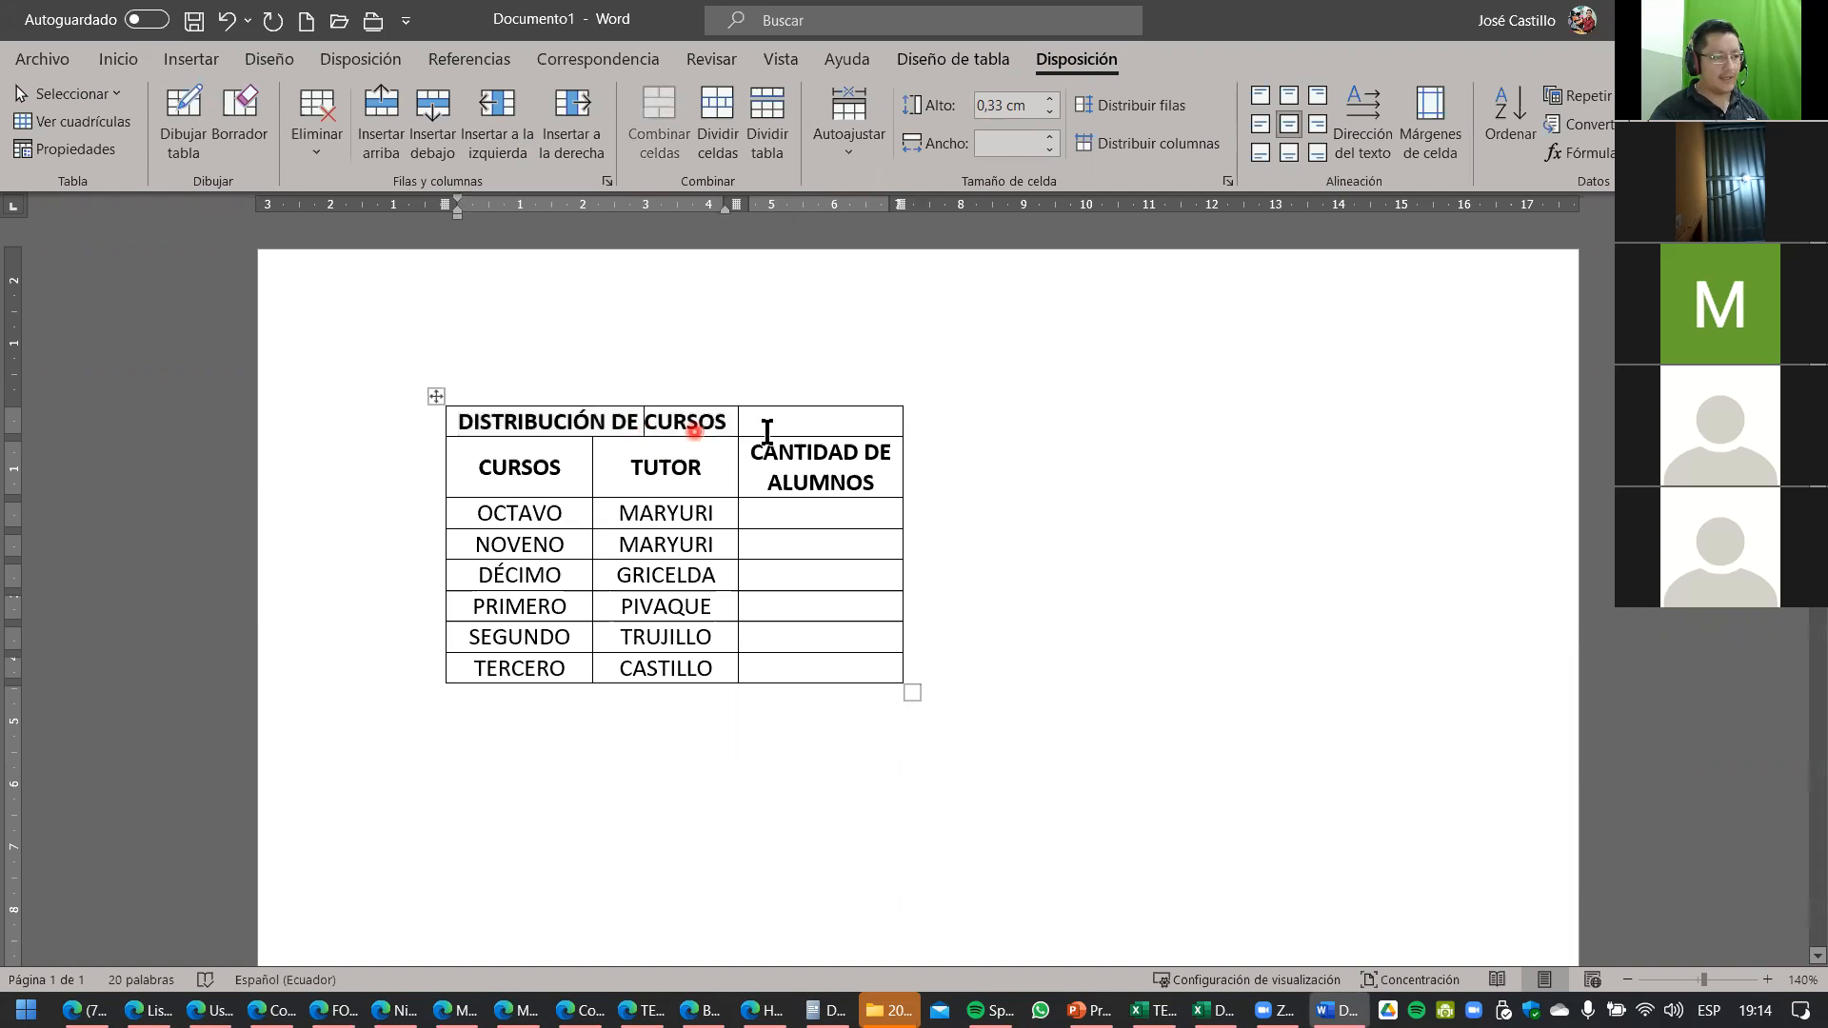
pyautogui.moveTo(749, 426); pyautogui.dragTo(687, 435)
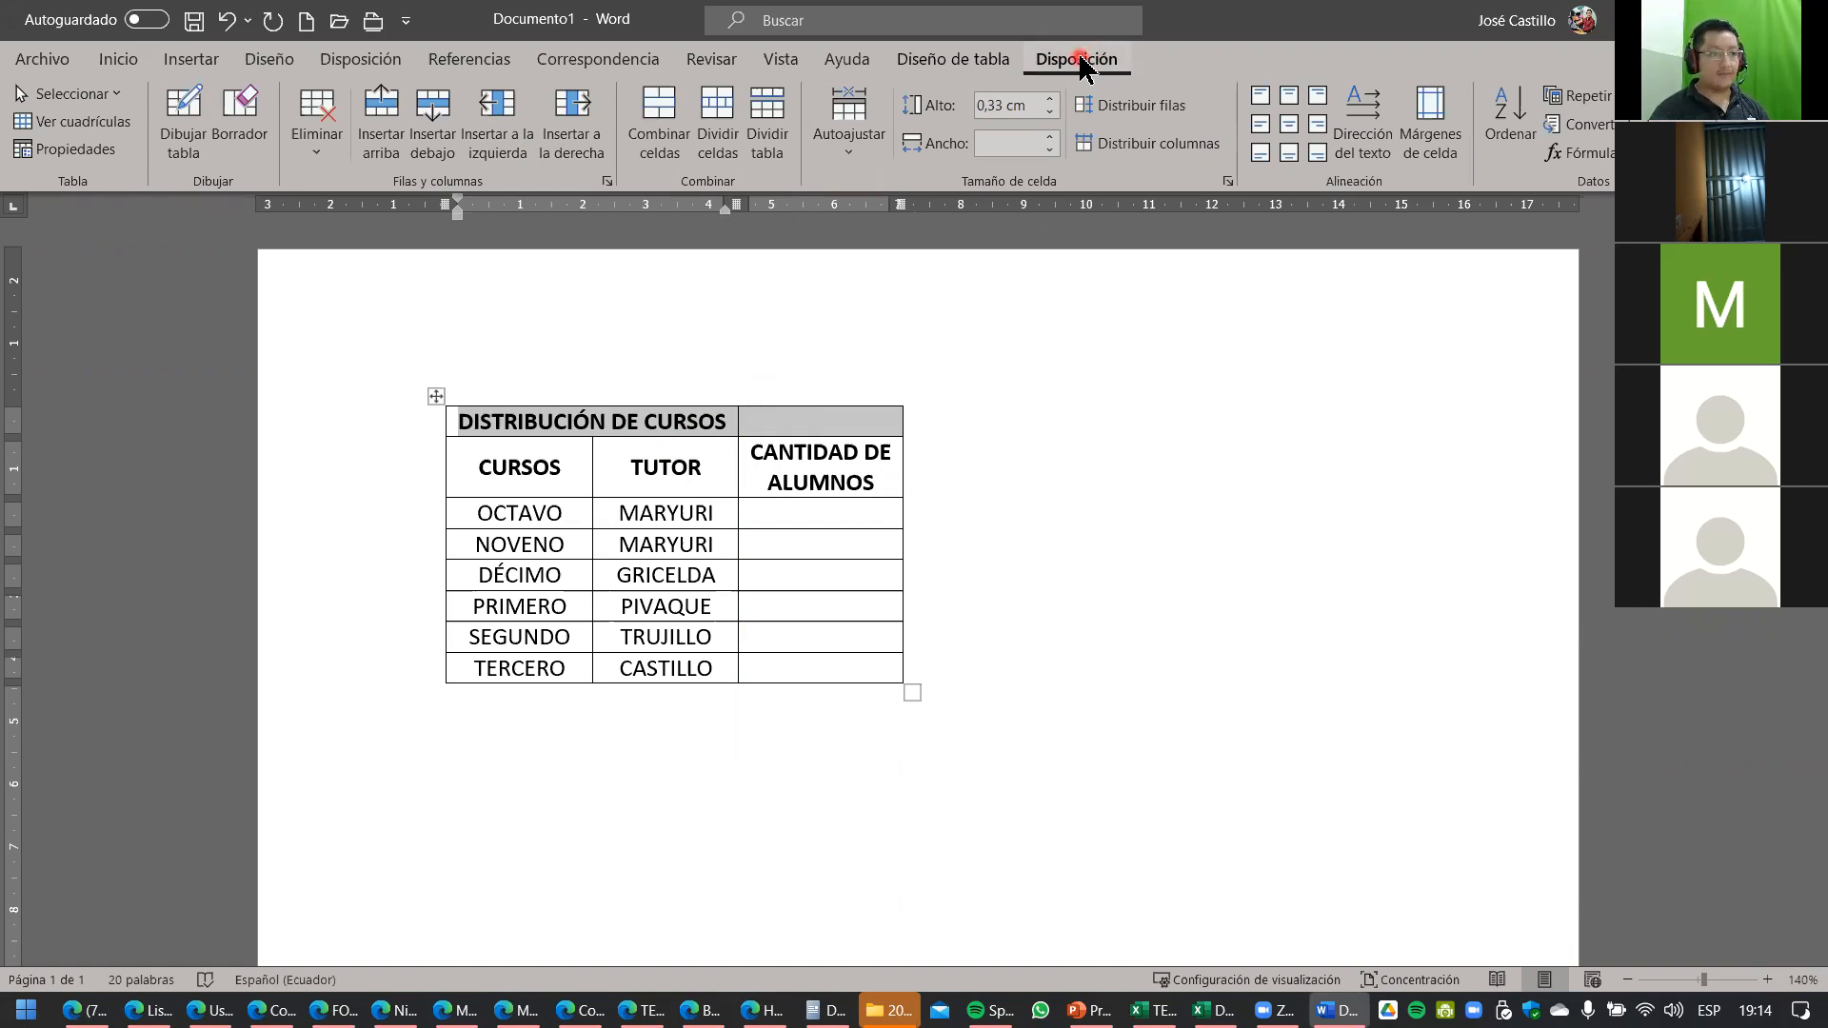
pyautogui.click(667, 138)
pyautogui.click(804, 577)
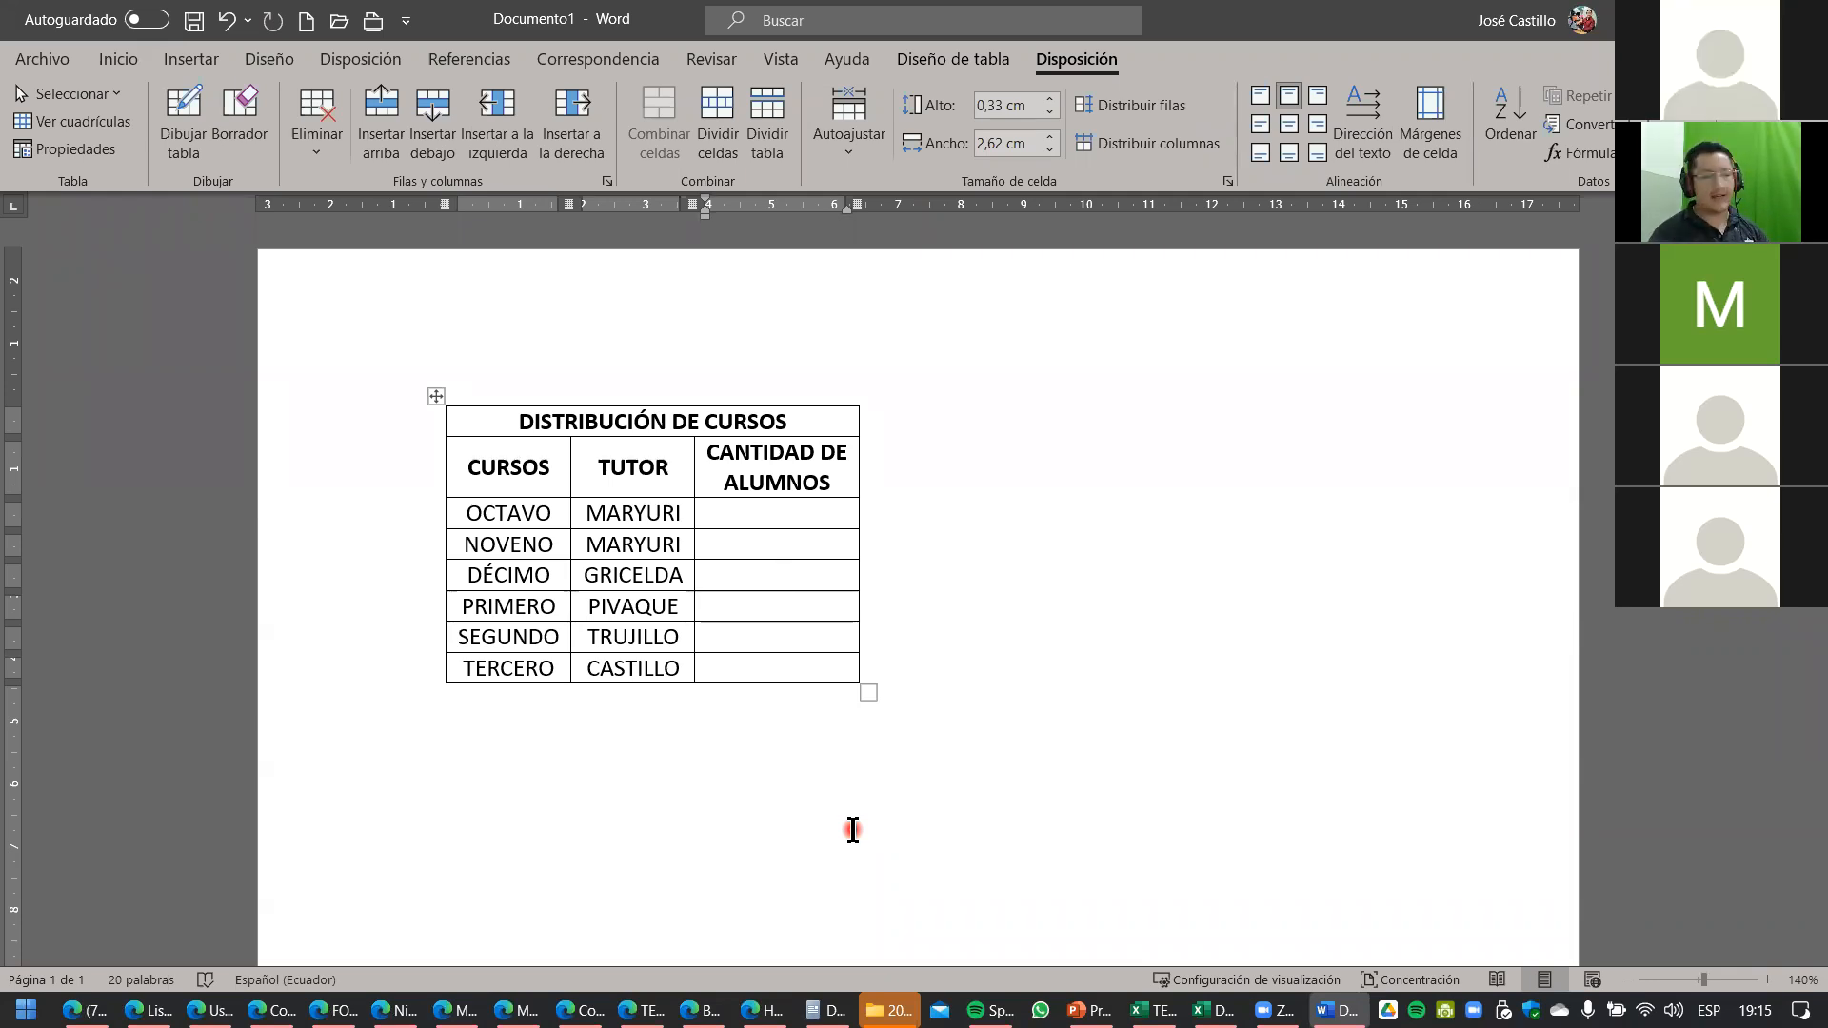
# Delete the DÉCIMO row from the DISTRIBUCIÓN DE CURSOS table.
pyautogui.moveTo(457, 575); pyautogui.dragTo(752, 582)
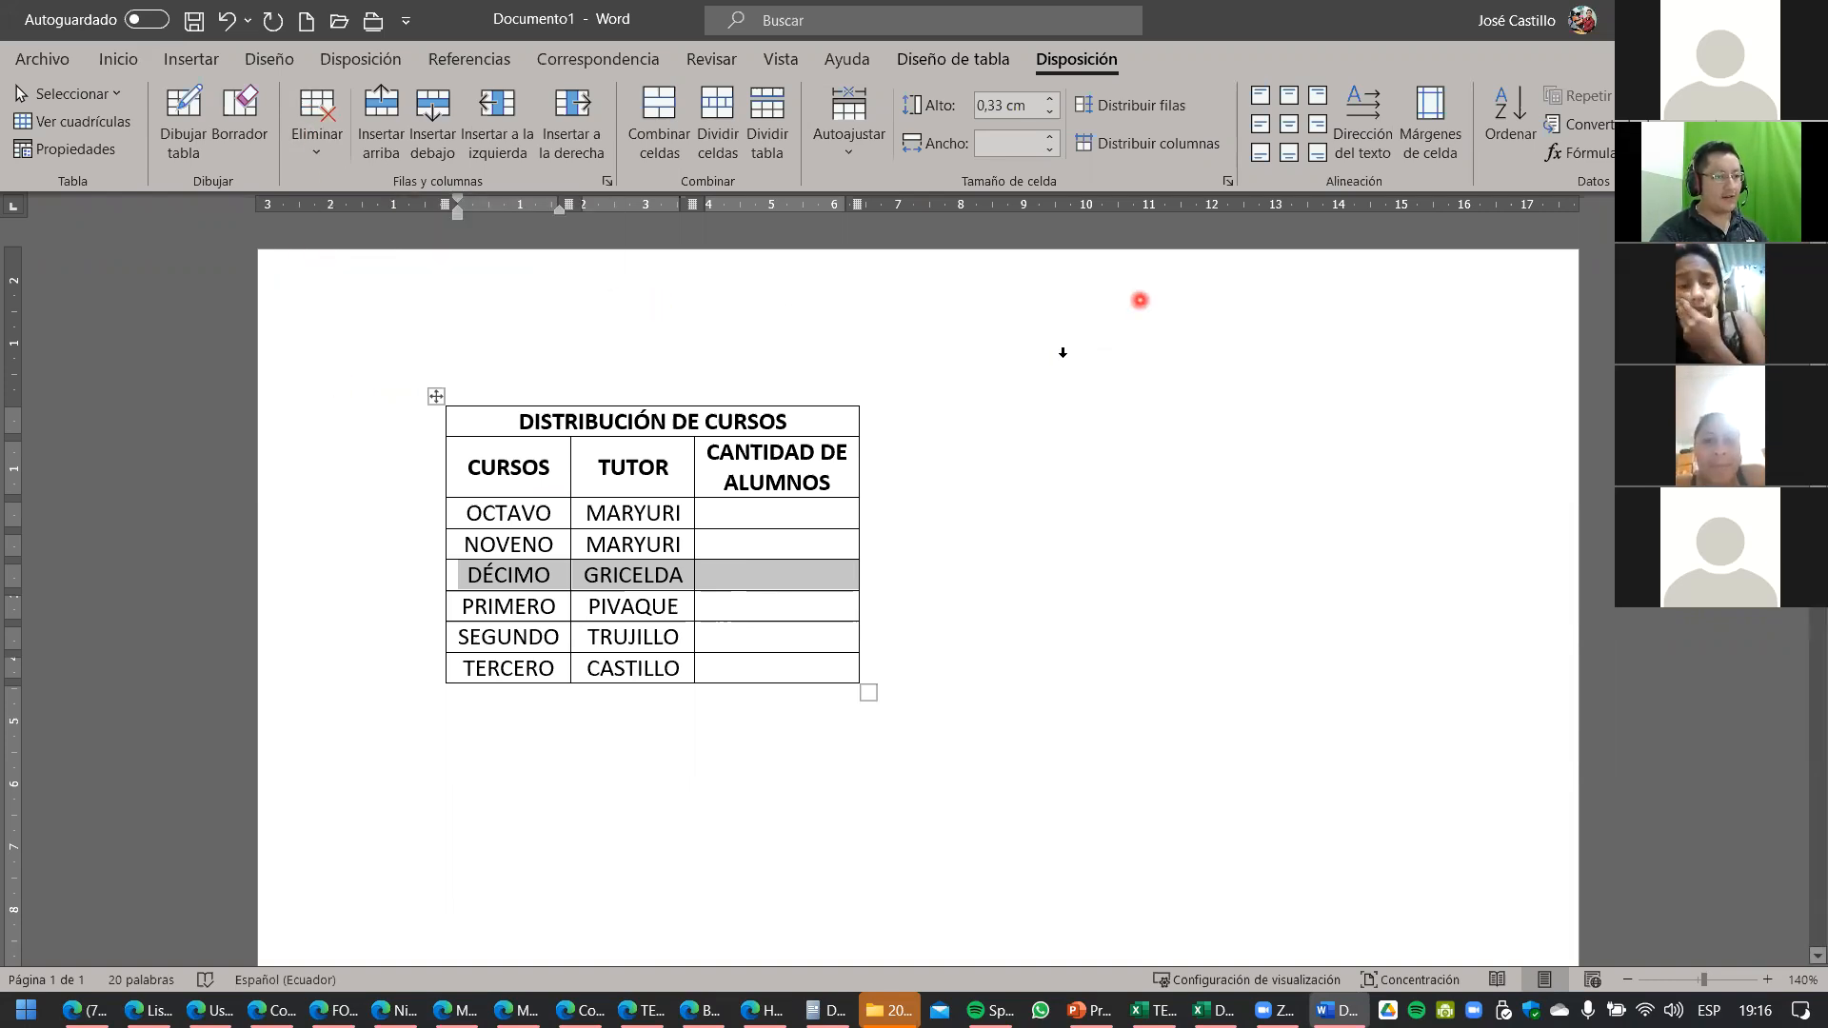
pyautogui.click(773, 508)
pyautogui.moveTo(507, 575); pyautogui.dragTo(738, 584)
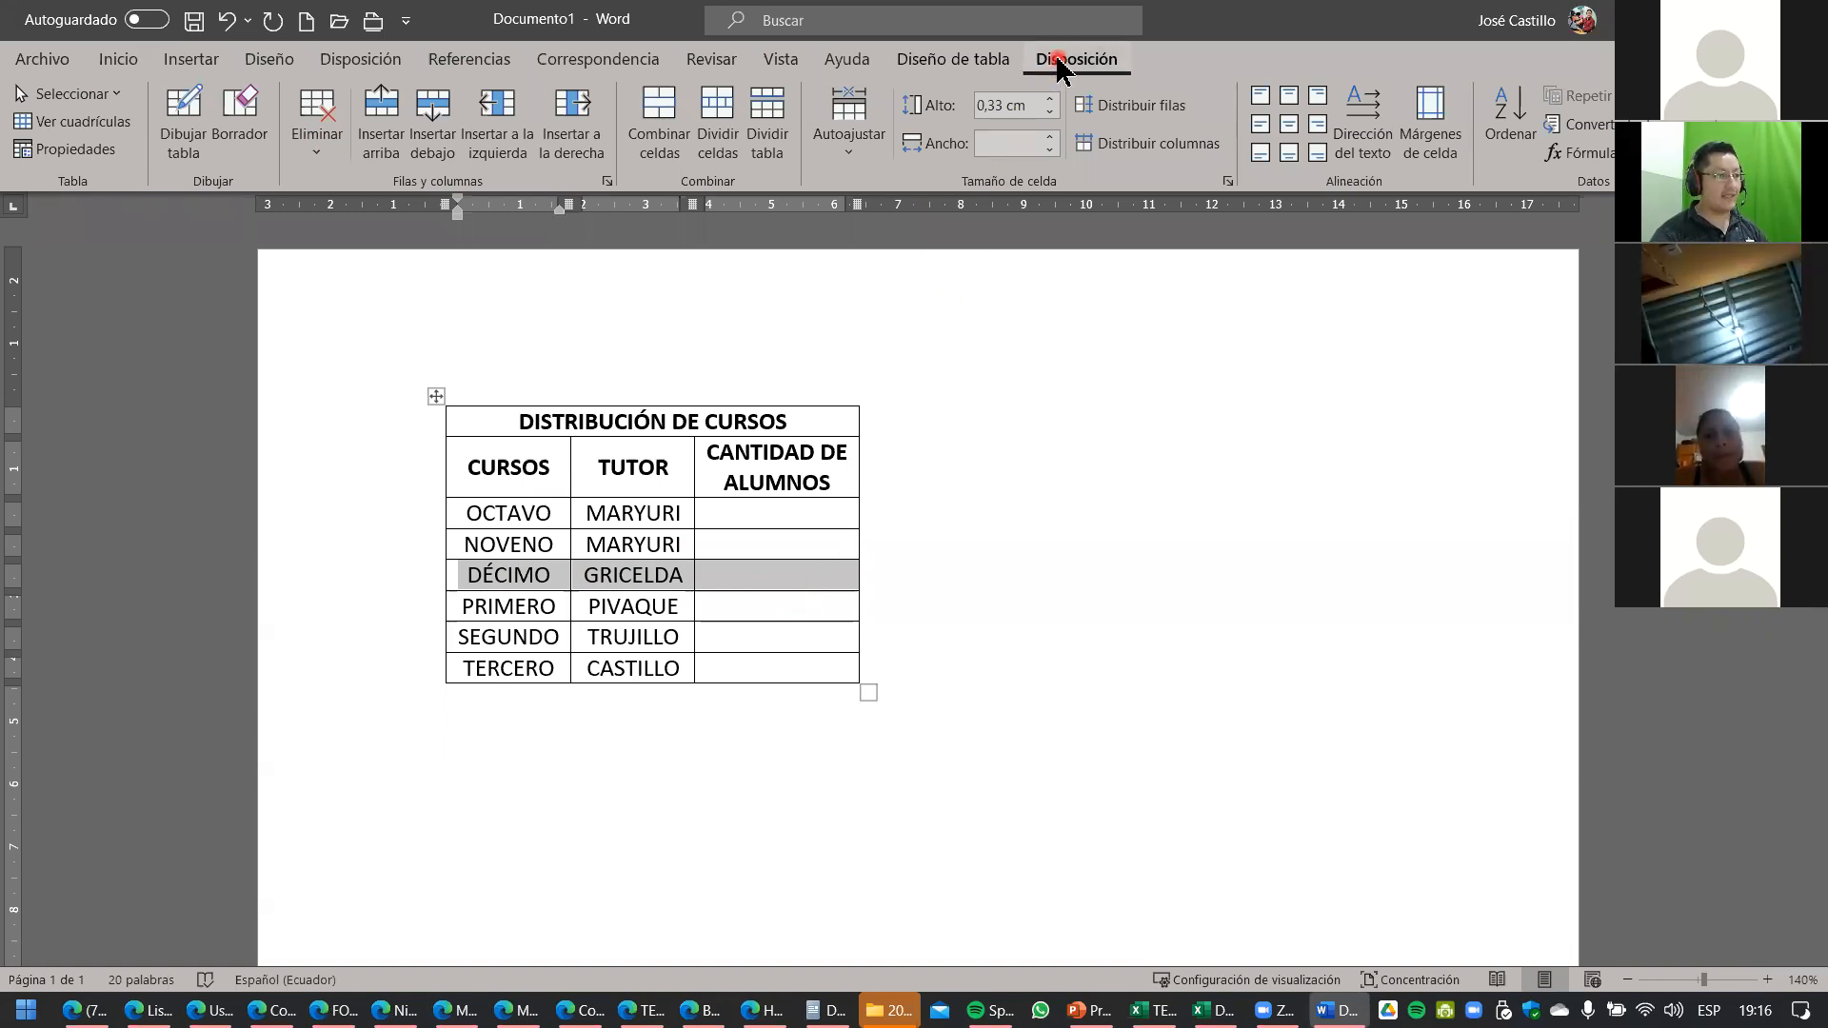
pyautogui.click(324, 150)
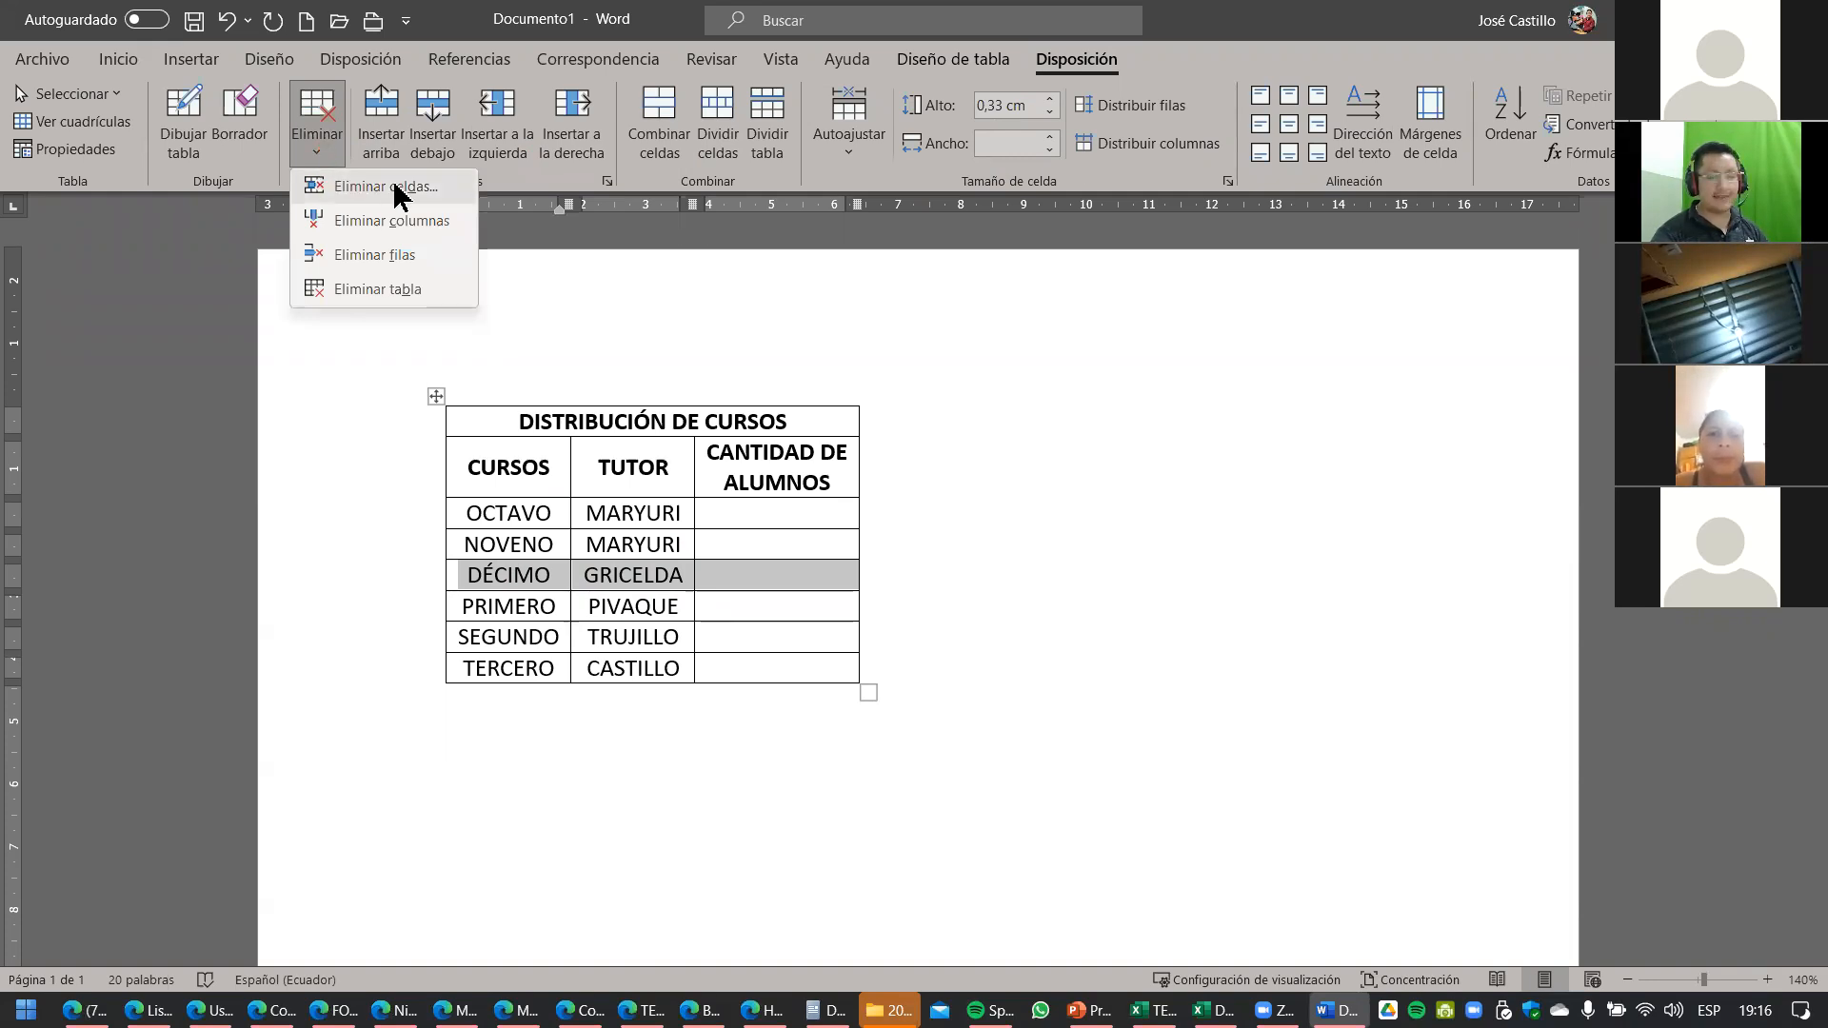
pyautogui.click(423, 257)
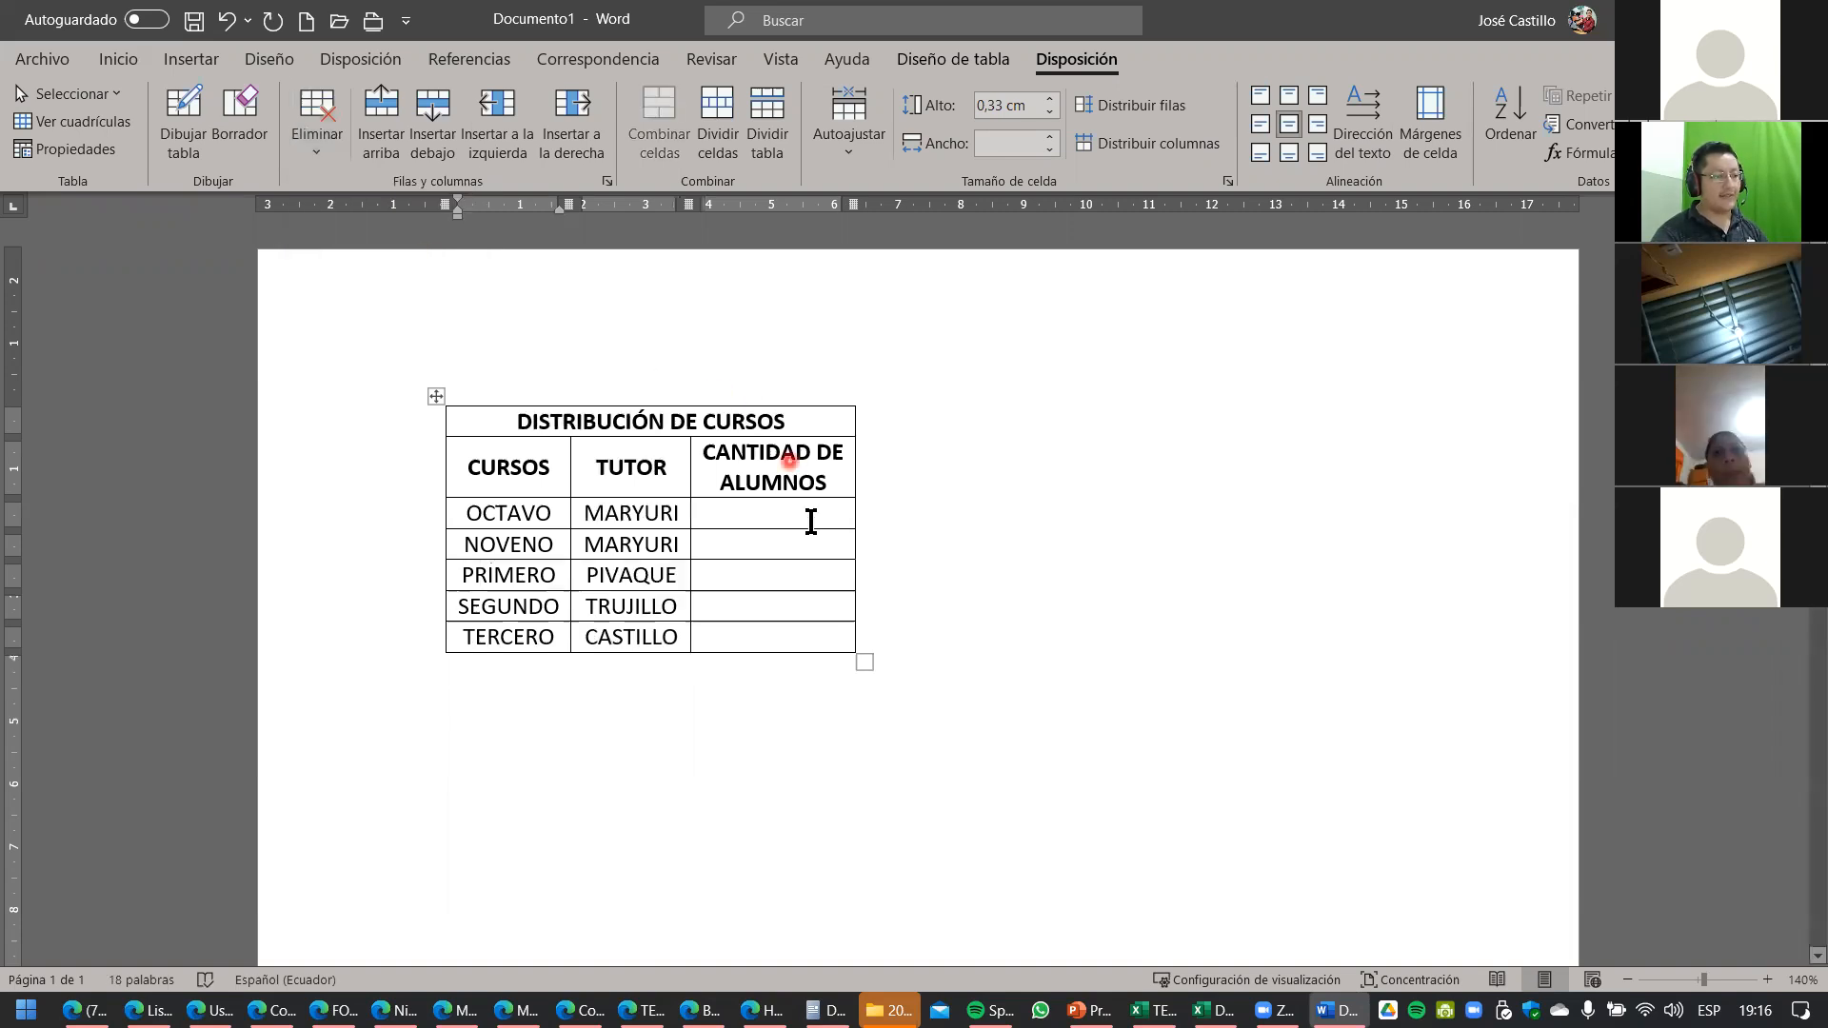
pyautogui.click(487, 570)
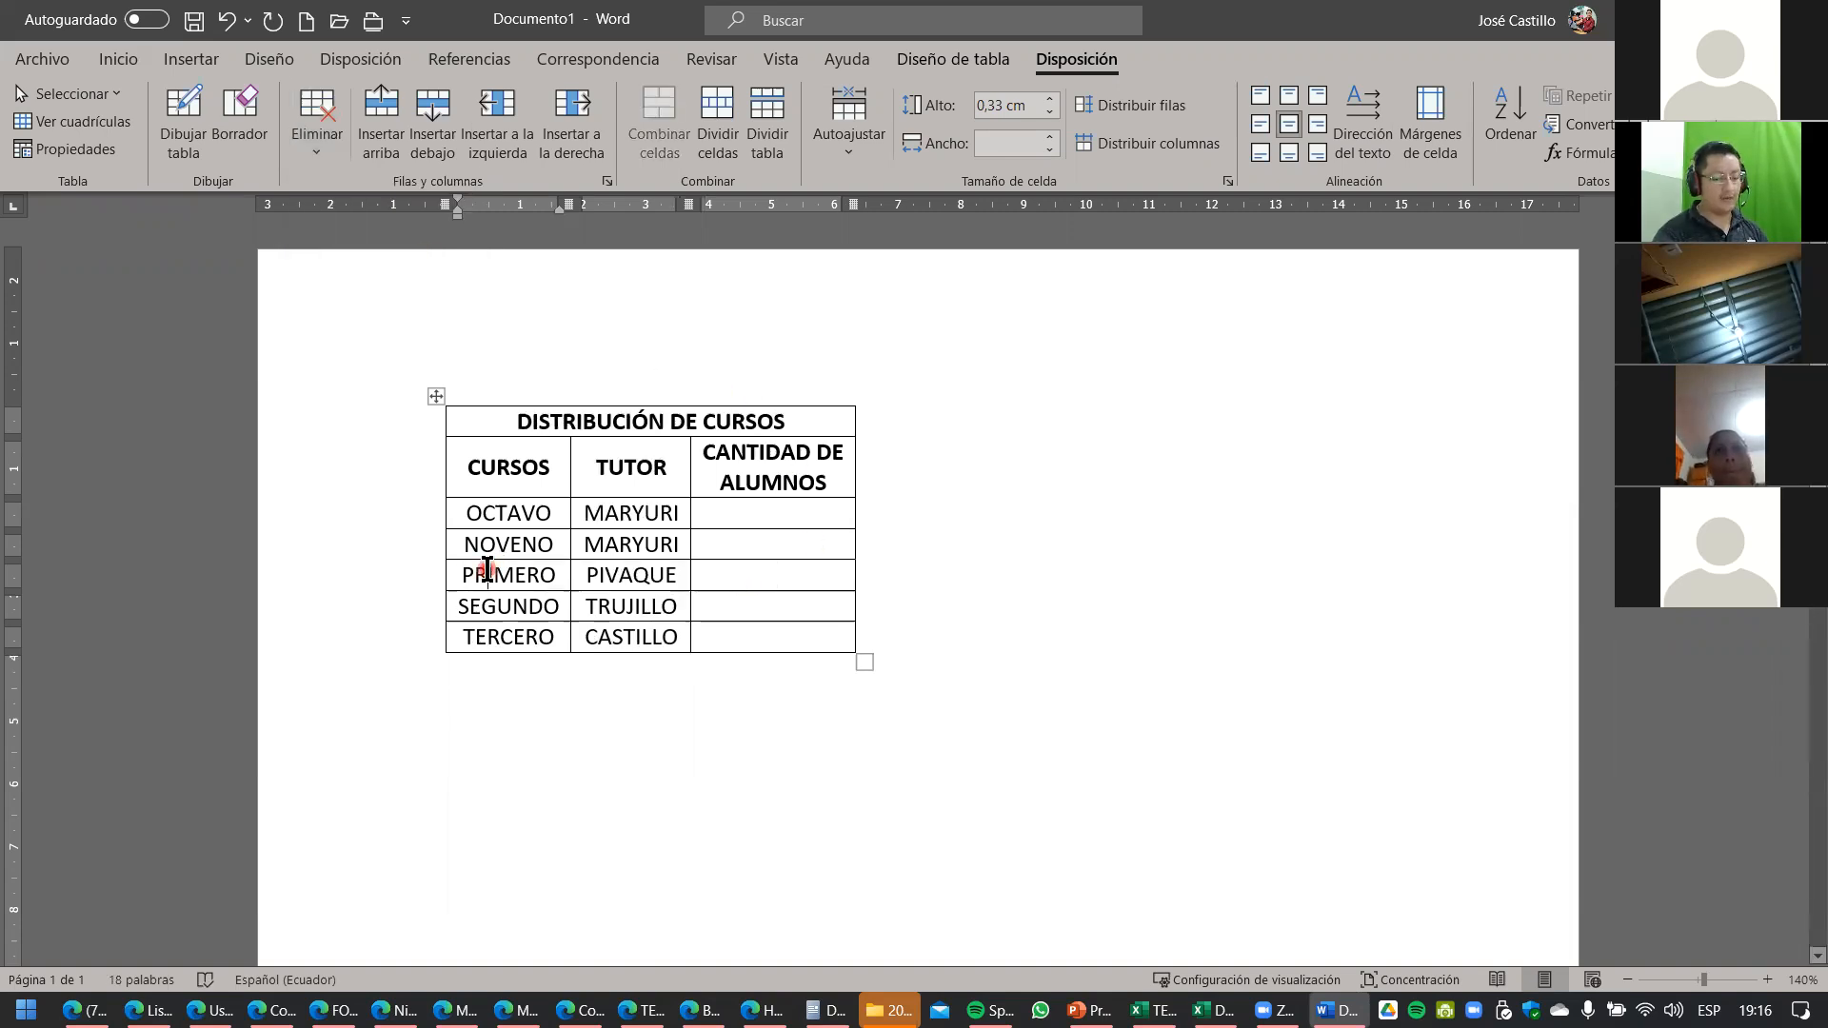
pyautogui.press('Right')
pyautogui.press('Right')
pyautogui.press('Right')
pyautogui.press('Right')
pyautogui.press('Right')
pyautogui.press('Right')
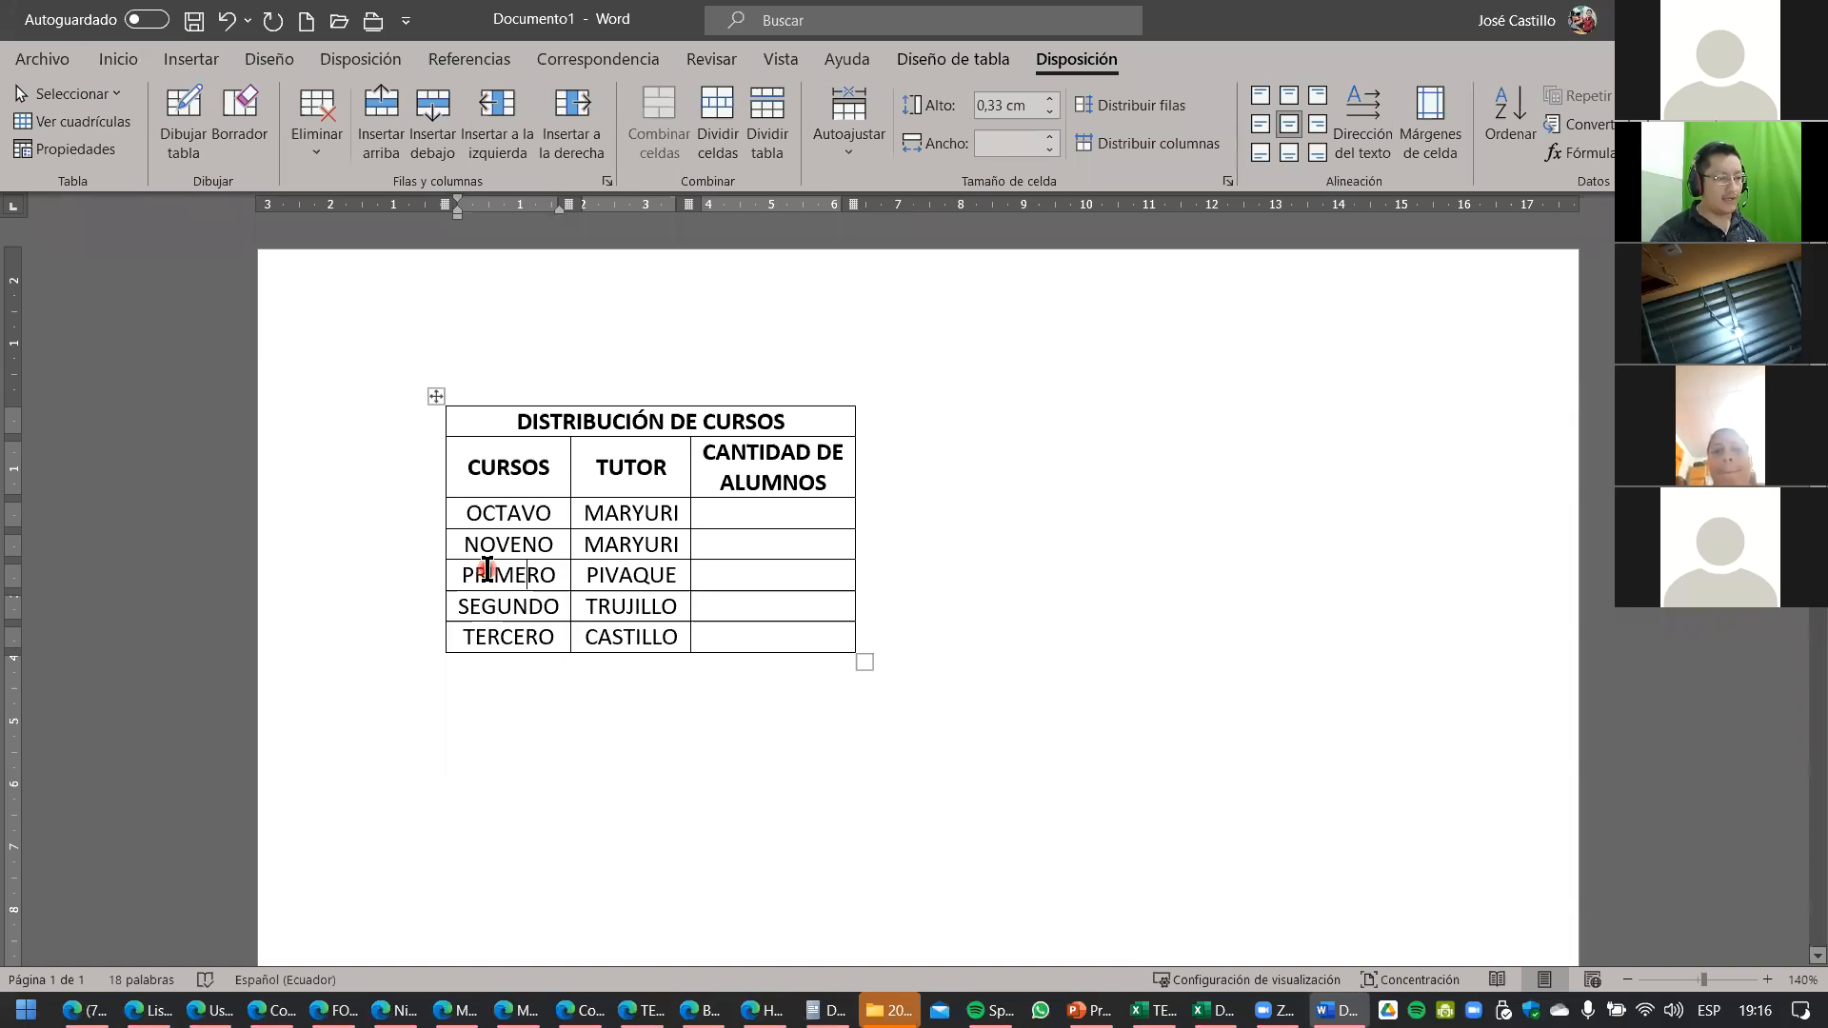
pyautogui.press('Down')
pyautogui.press('Down')
pyautogui.press('Down')
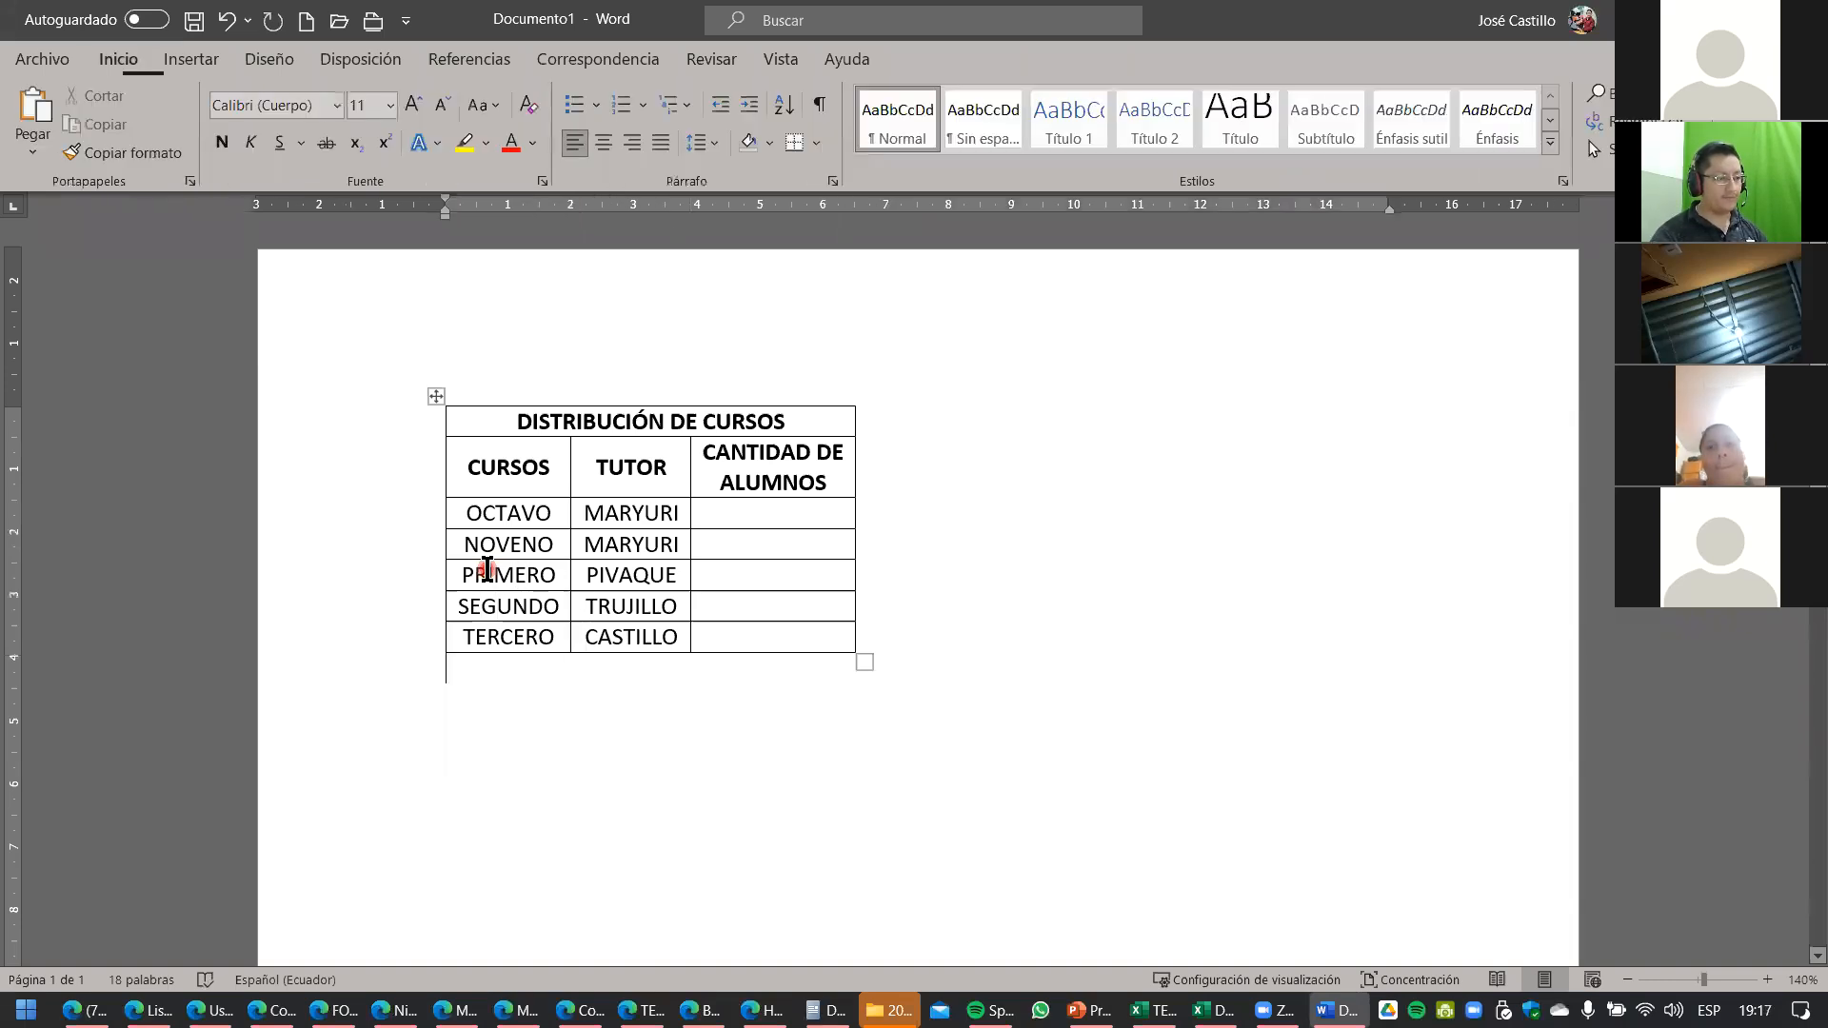
pyautogui.press('Up')
pyautogui.press('Up')
pyautogui.press('Up')
pyautogui.press('Up')
pyautogui.press('Up')
pyautogui.press('Up')
pyautogui.press('Down')
pyautogui.press('Down')
pyautogui.press('Down')
pyautogui.press('Down')
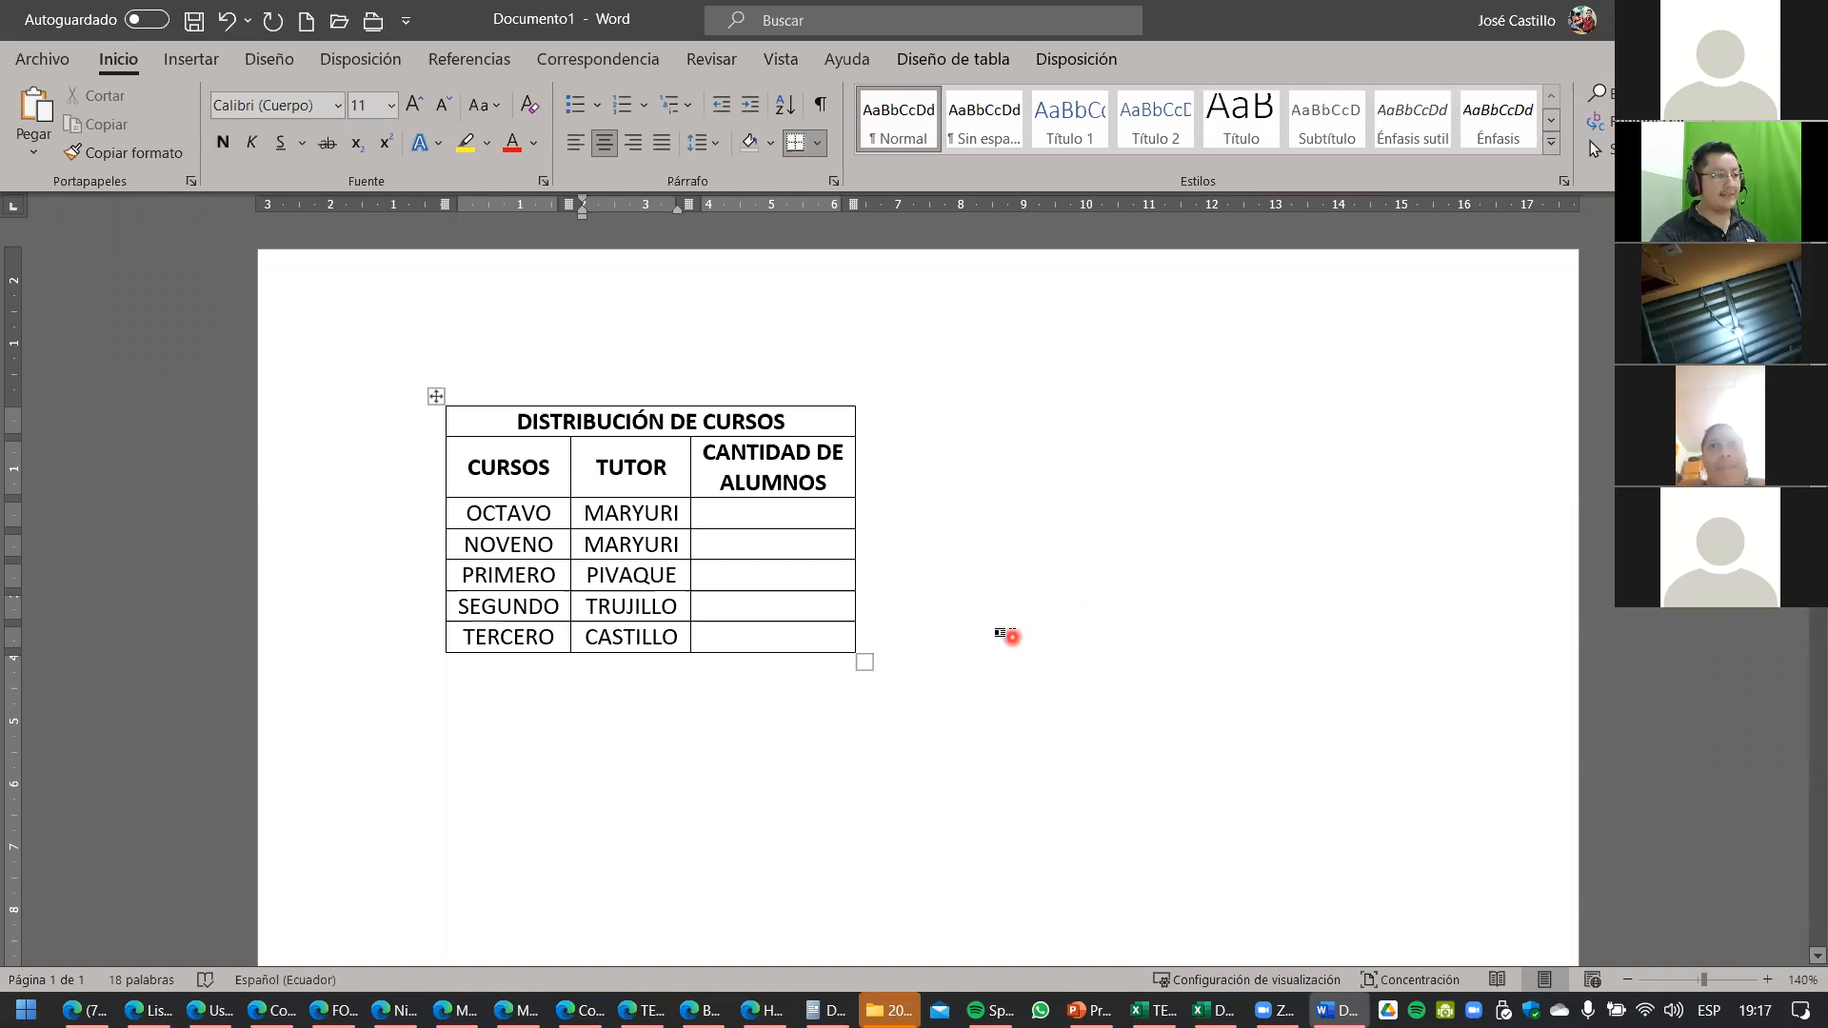
pyautogui.click(778, 603)
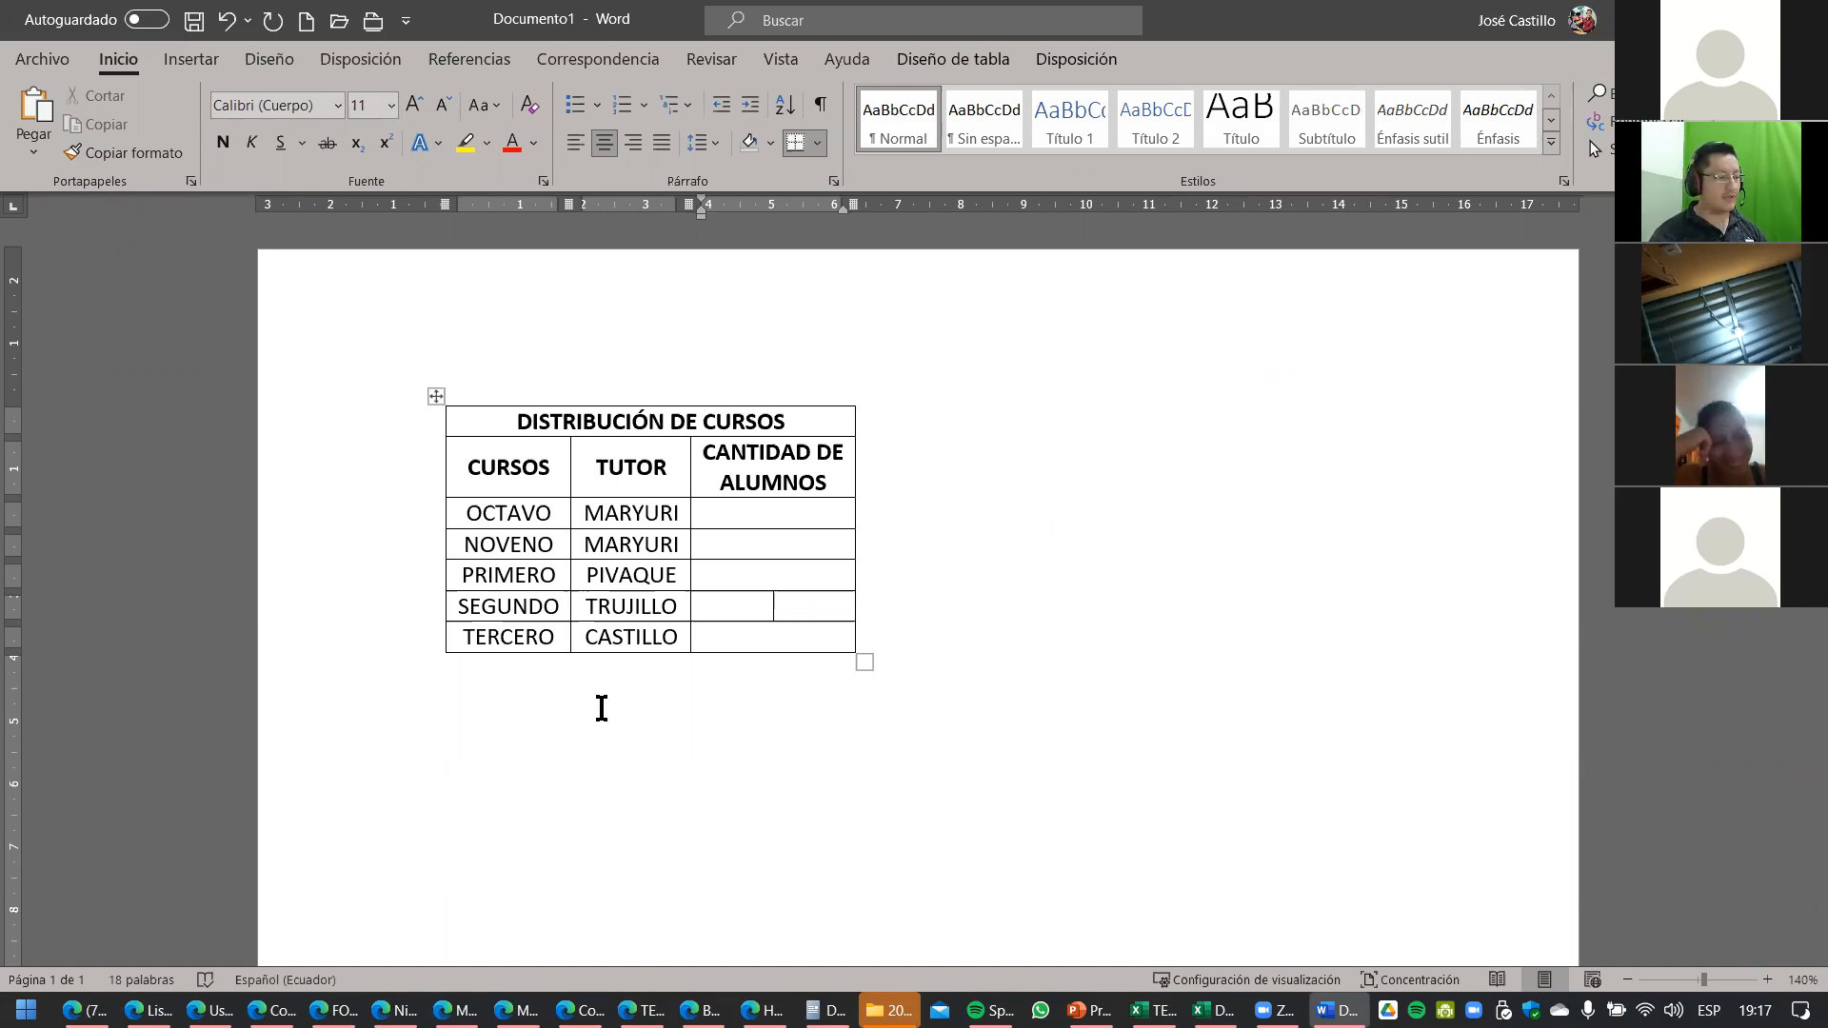
# Switch to the browser, bring up the Microsoft Word Intermedio course page and reload it.
pyautogui.click(274, 1010)
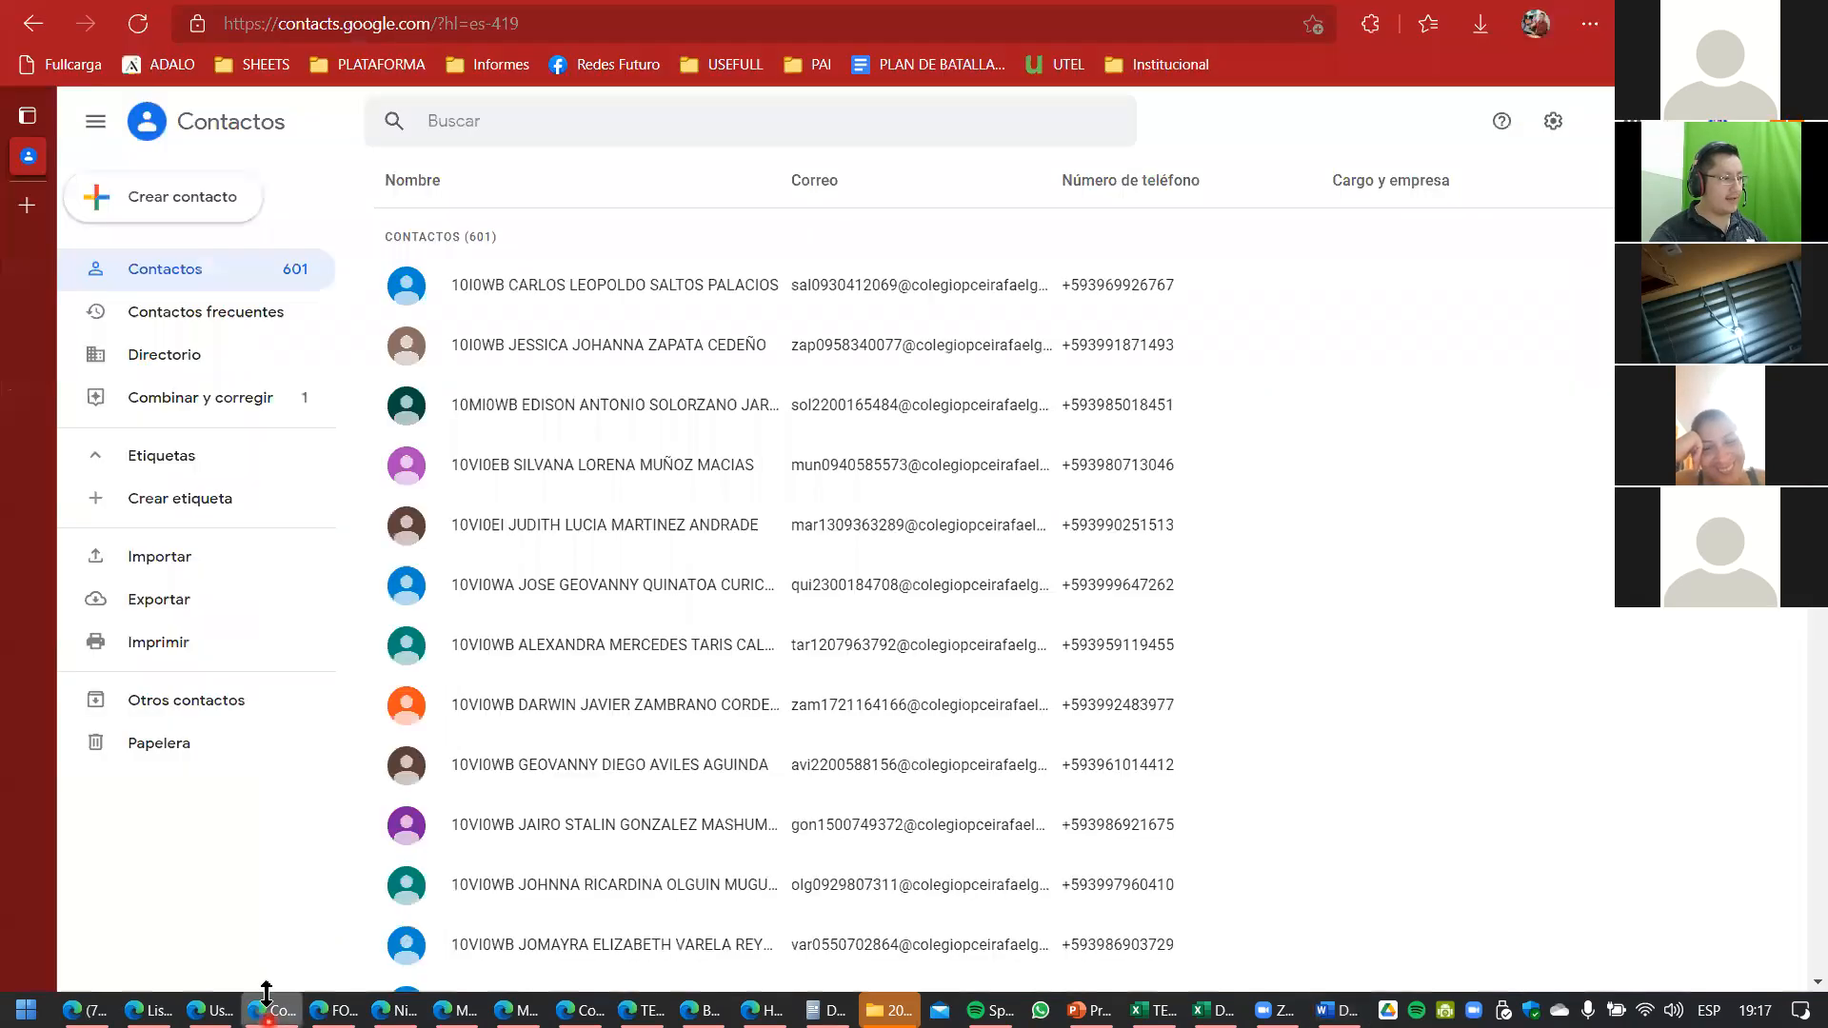
pyautogui.click(334, 1011)
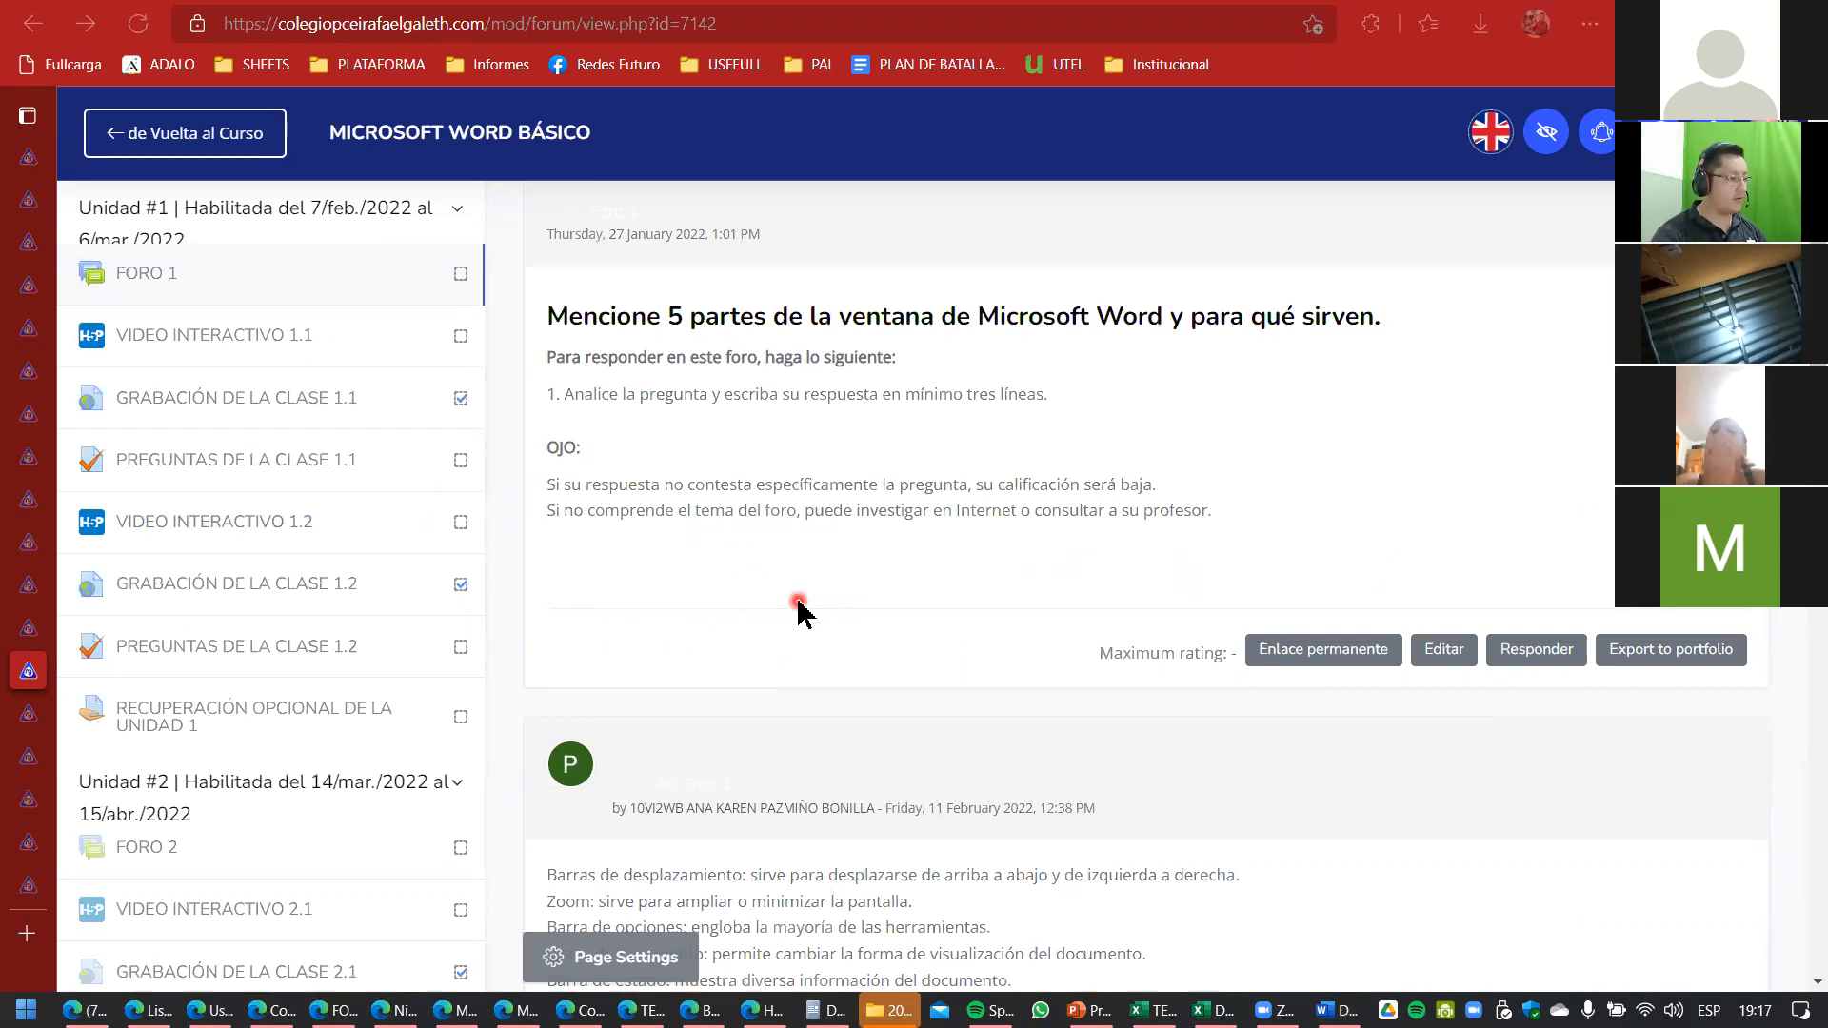
pyautogui.moveTo(36, 667)
pyautogui.click(45, 759)
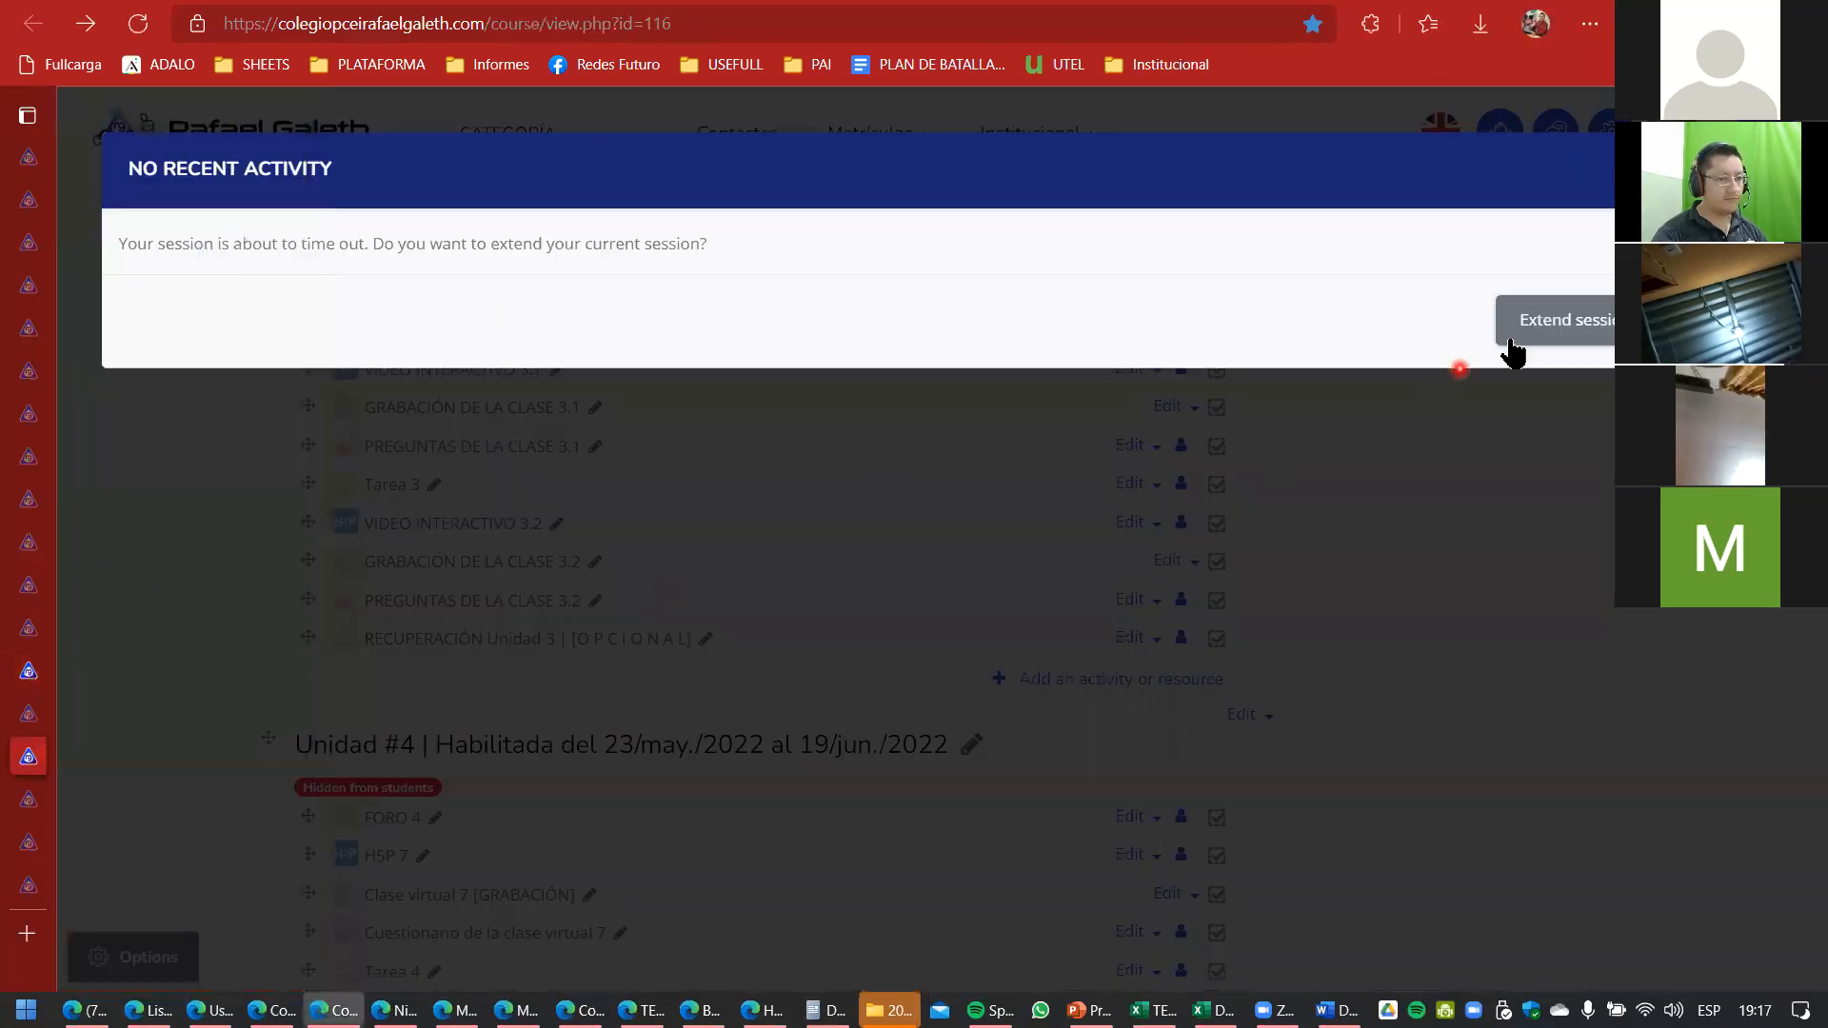
pyautogui.click(141, 34)
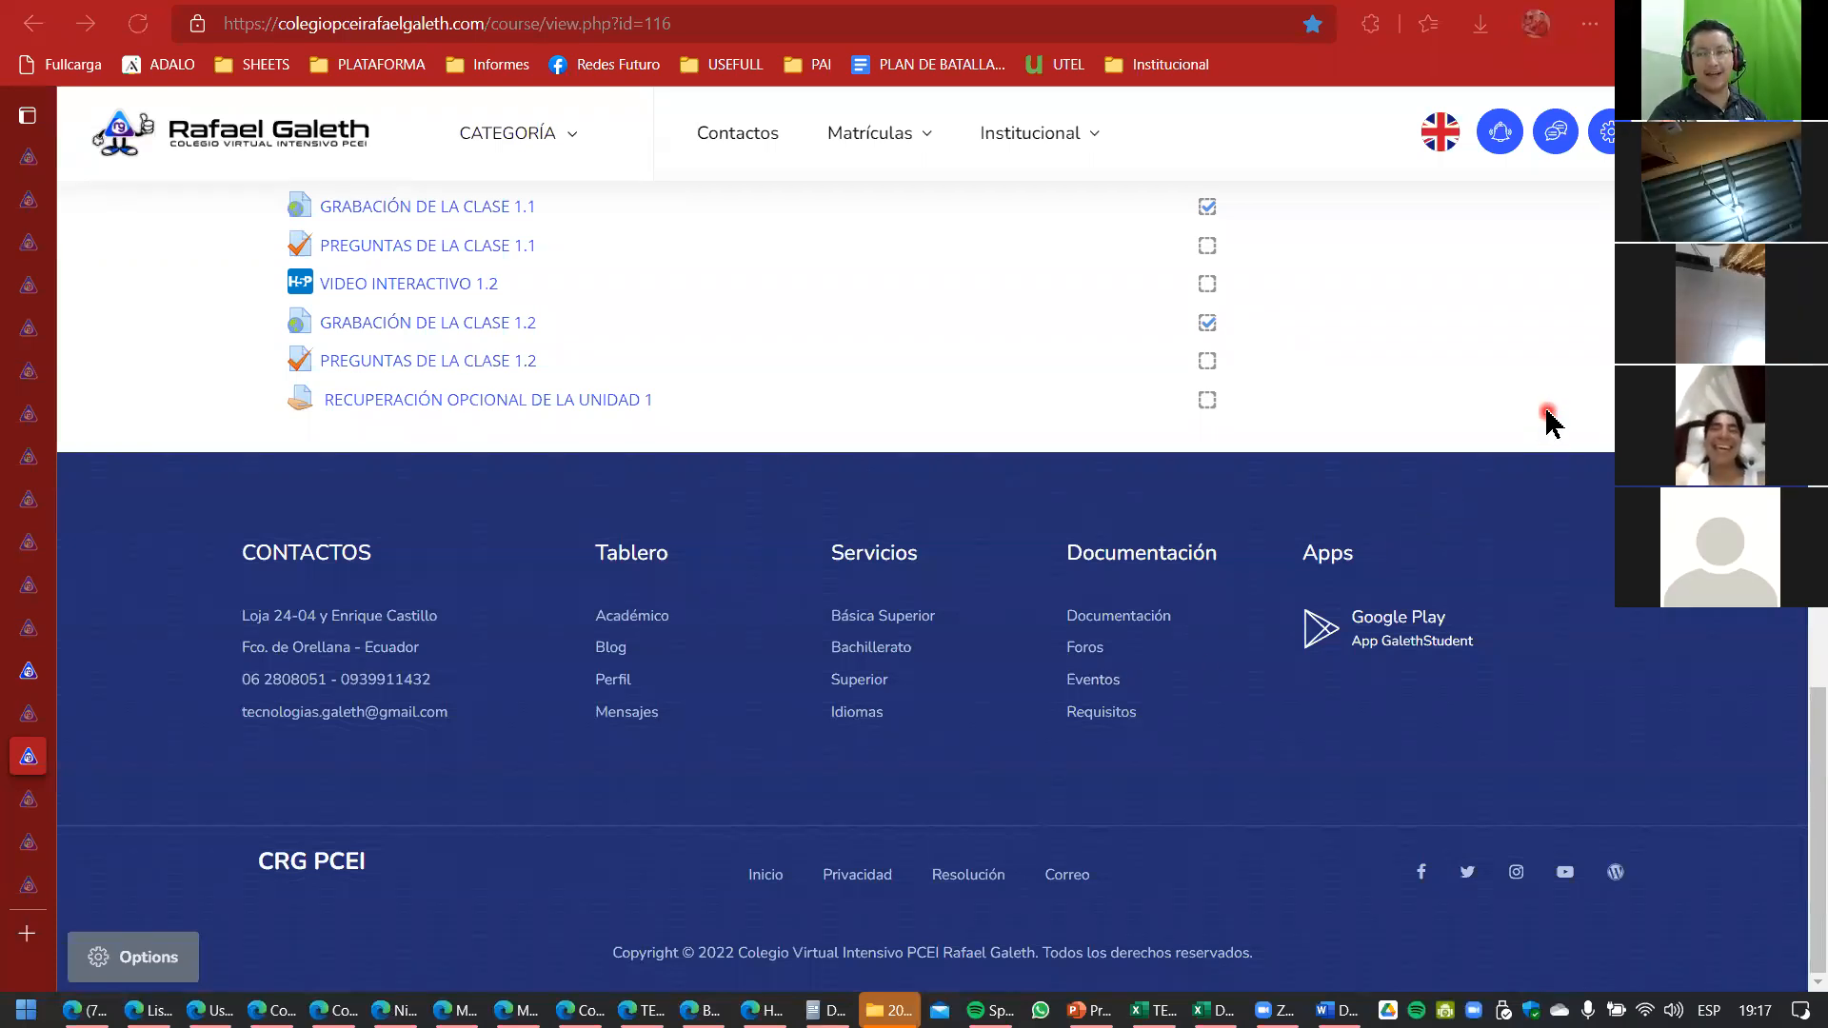
# Open FORO 1 of Unidad #1 in a new tab and read its question about Word tables.
pyautogui.scroll(3, 1547, 419)
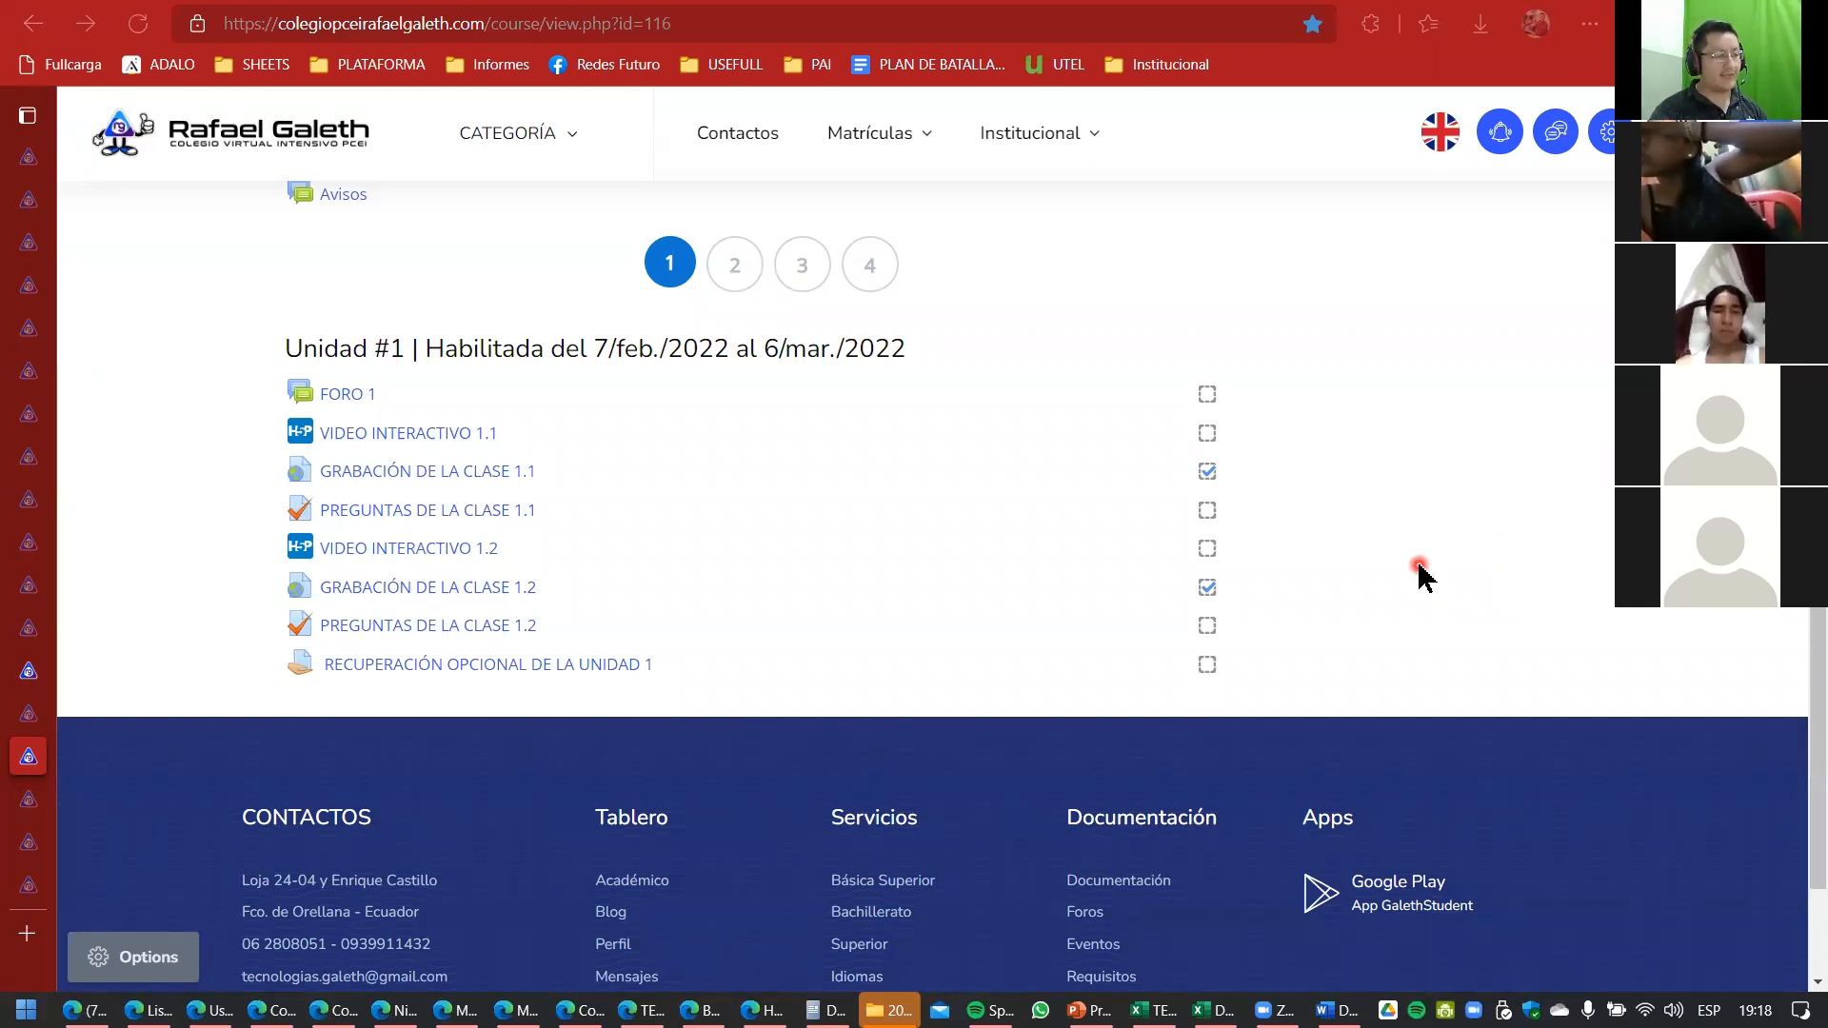
pyautogui.rightClick(350, 396)
pyautogui.click(217, 402)
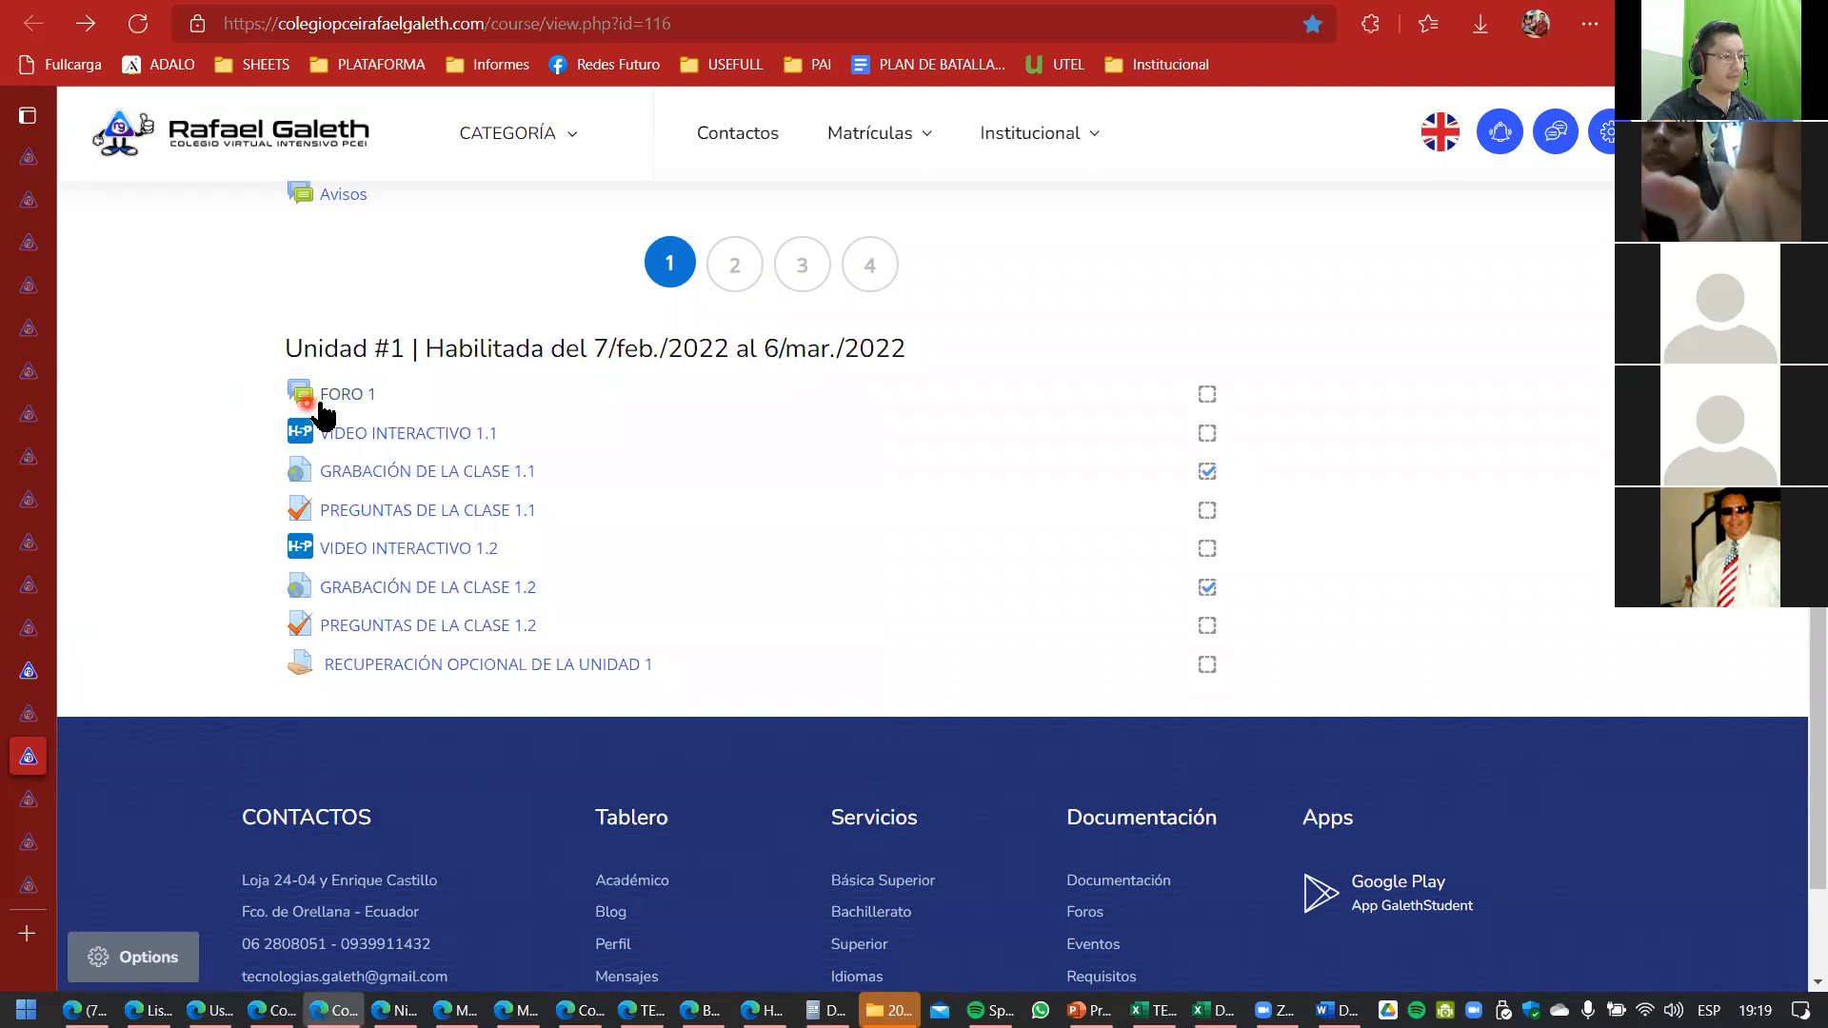
pyautogui.click(30, 802)
pyautogui.scroll(-2, 1048, 764)
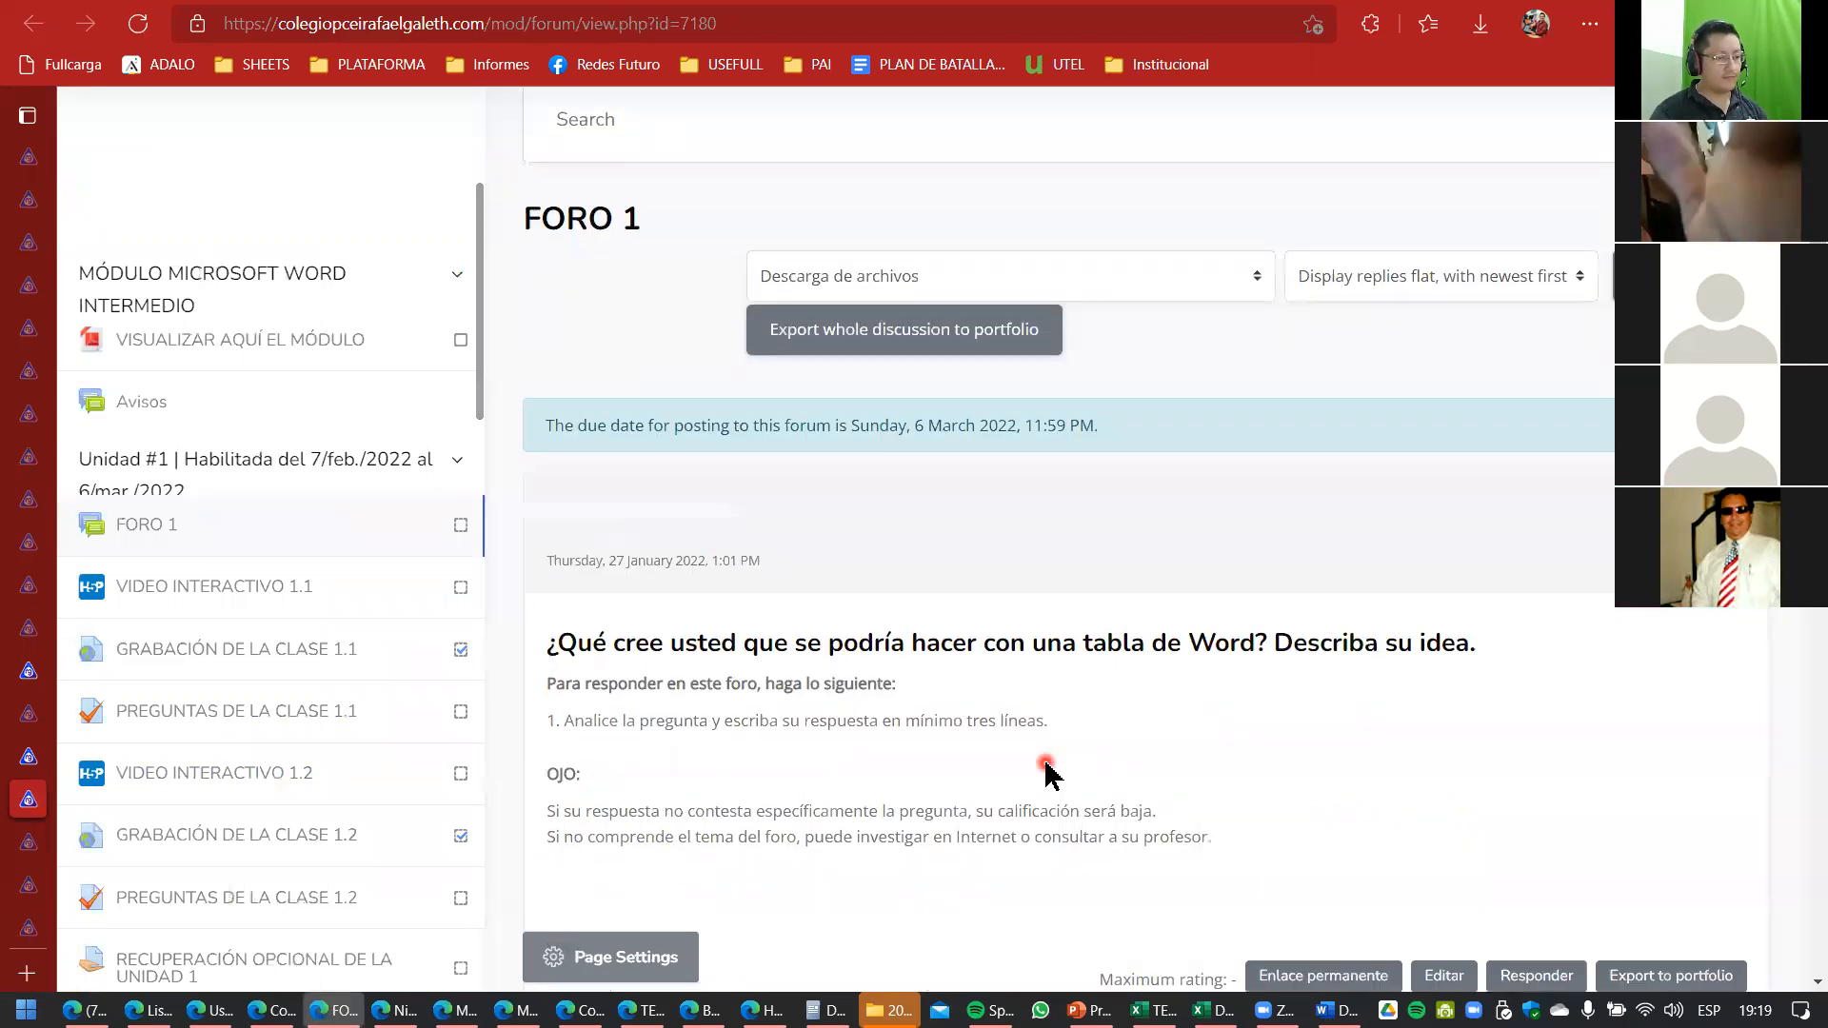
pyautogui.scroll(-4, 1048, 771)
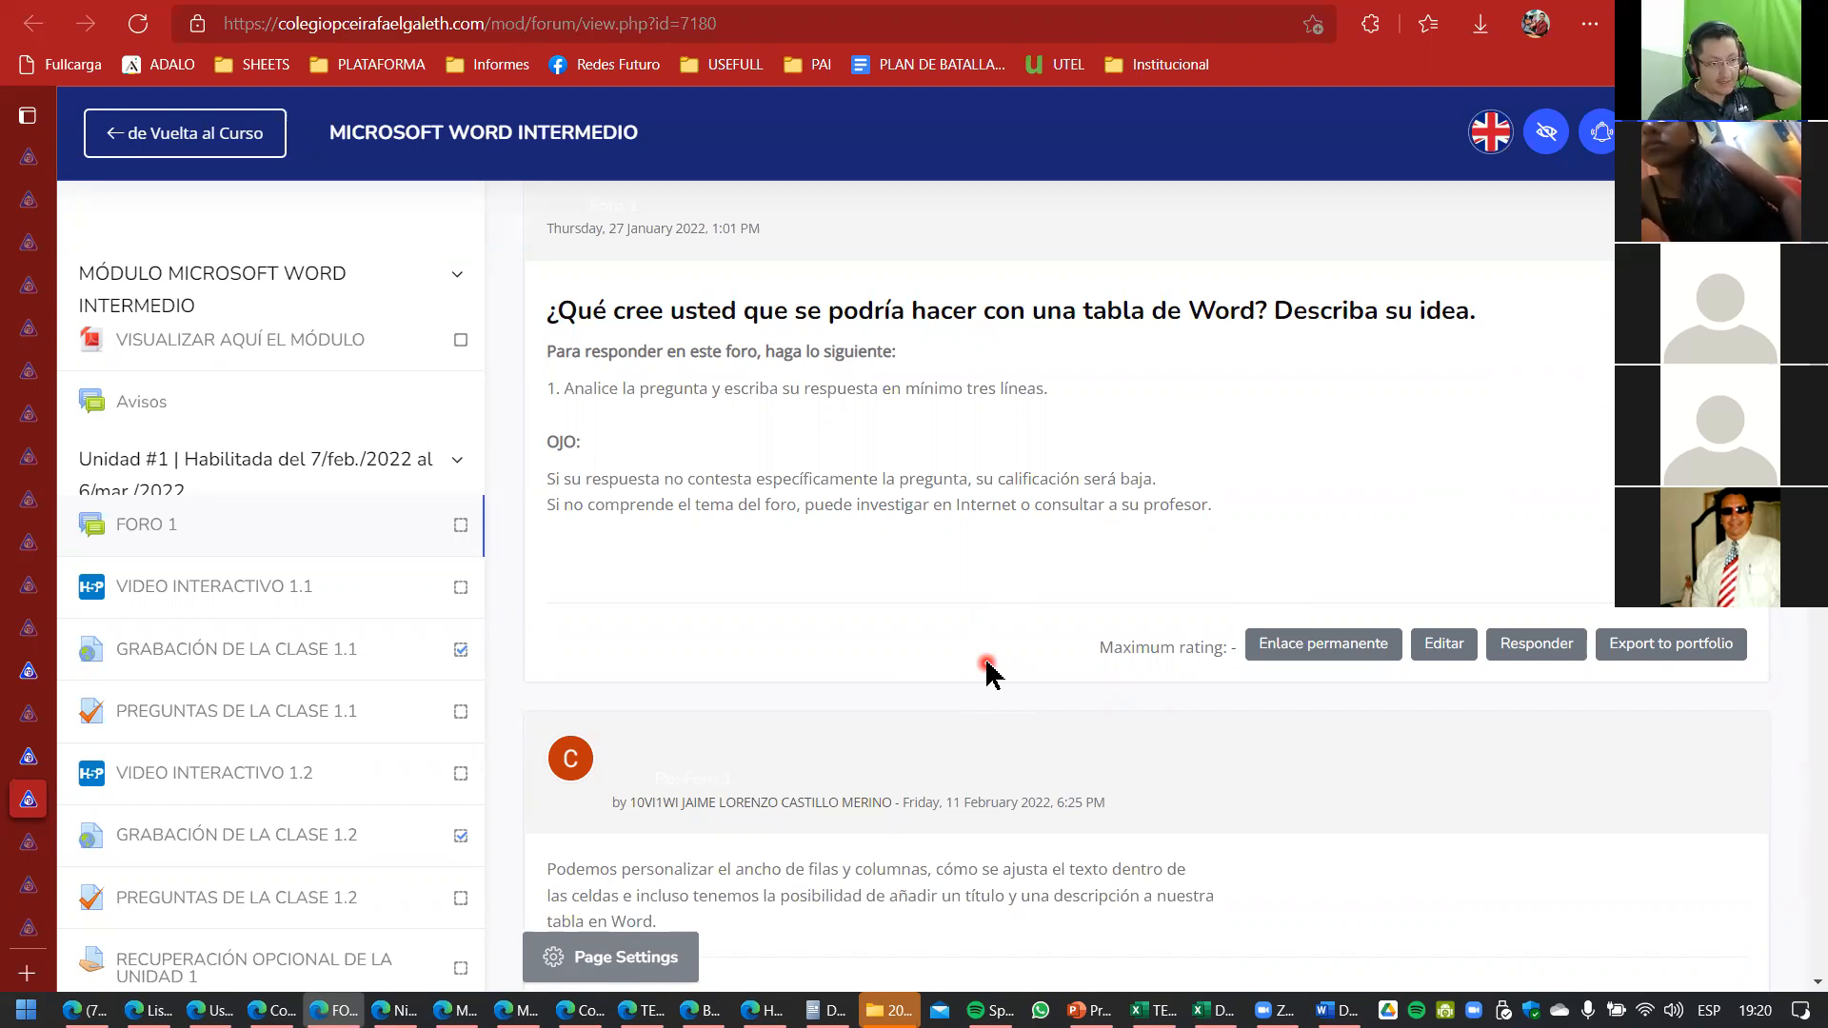
pyautogui.scroll(2, 987, 671)
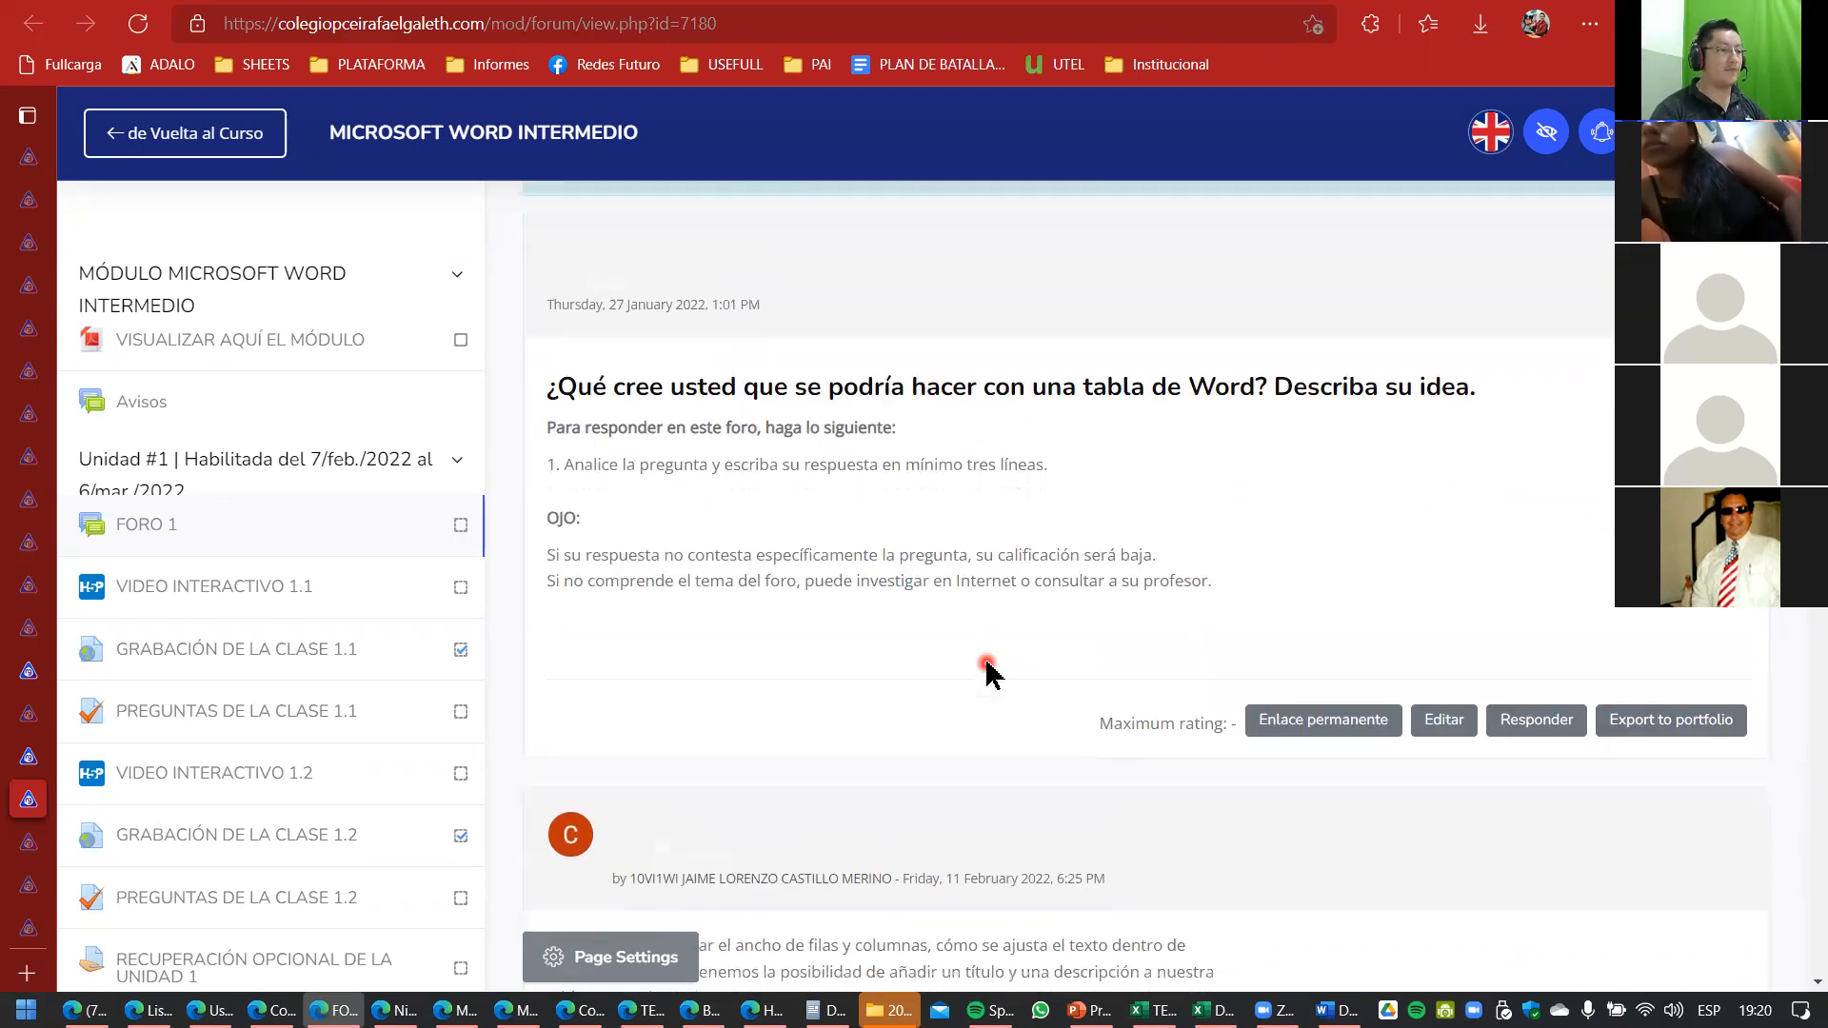
pyautogui.scroll(-1, 988, 671)
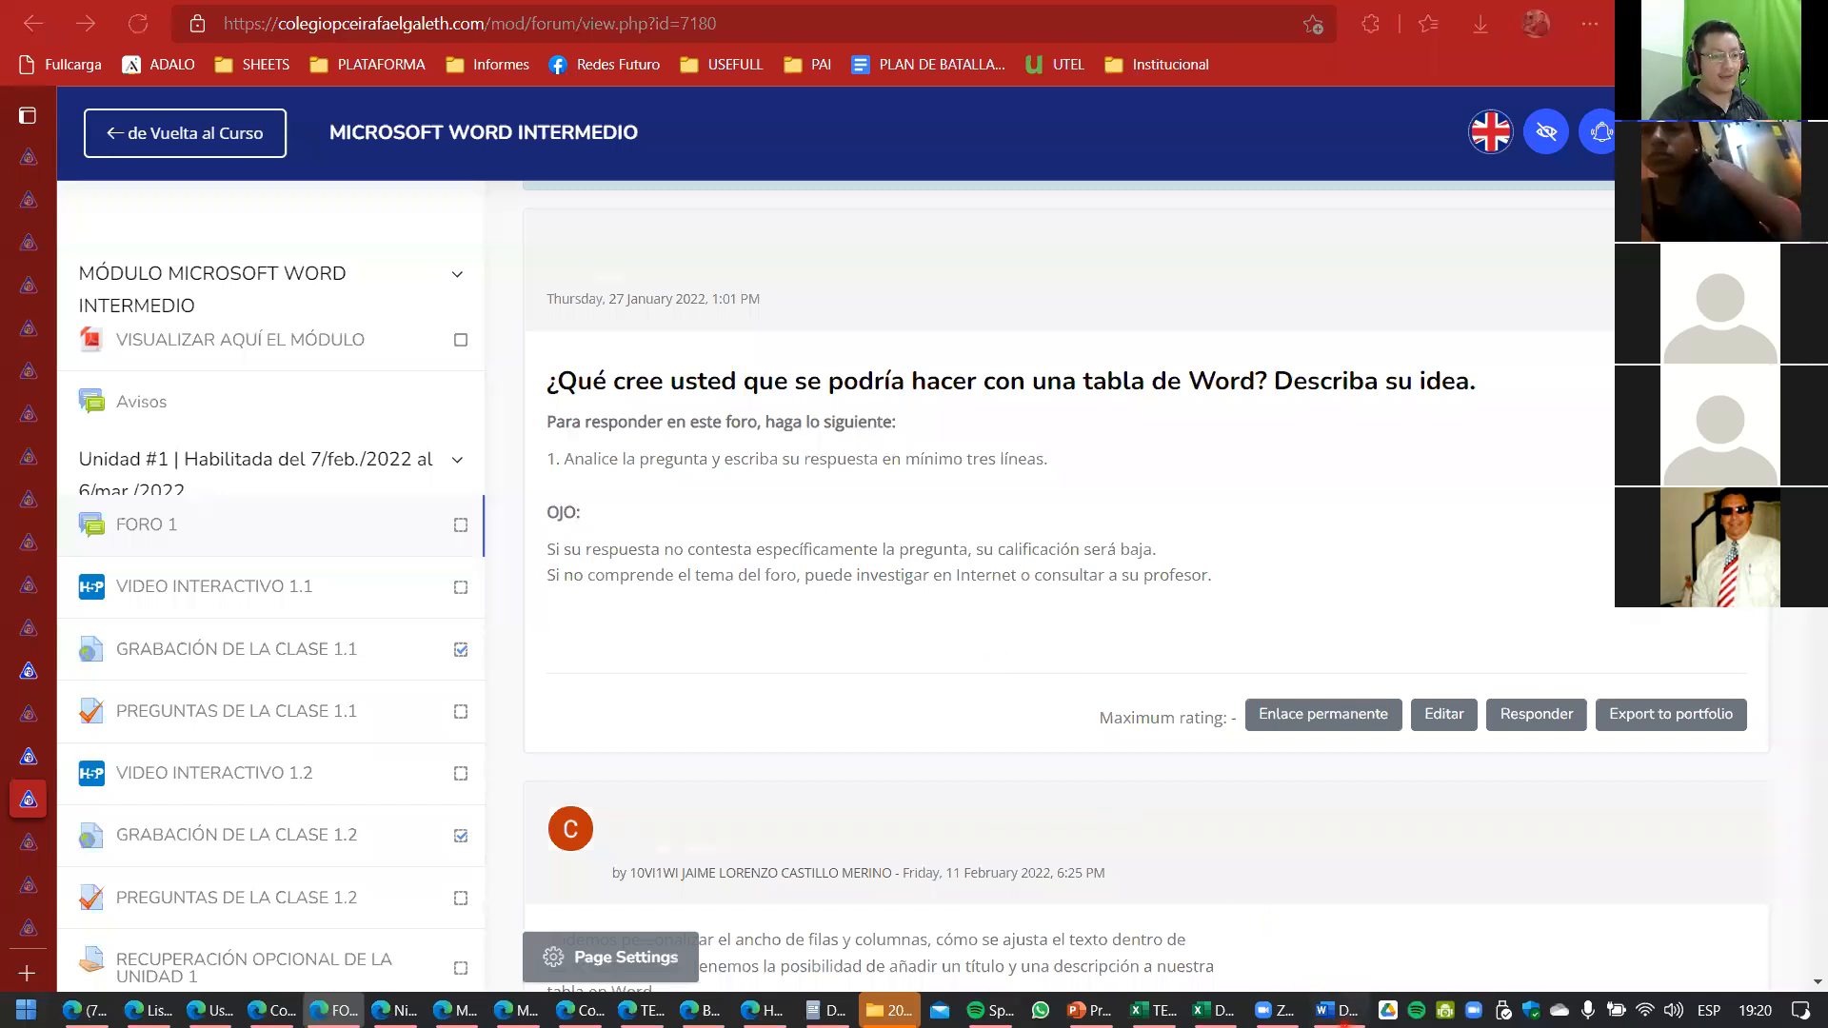
# Check the Word document briefly, return to the browser and open PREGUNTAS DE LA CLASE 1.1 in a new tab.
pyautogui.click(1330, 1010)
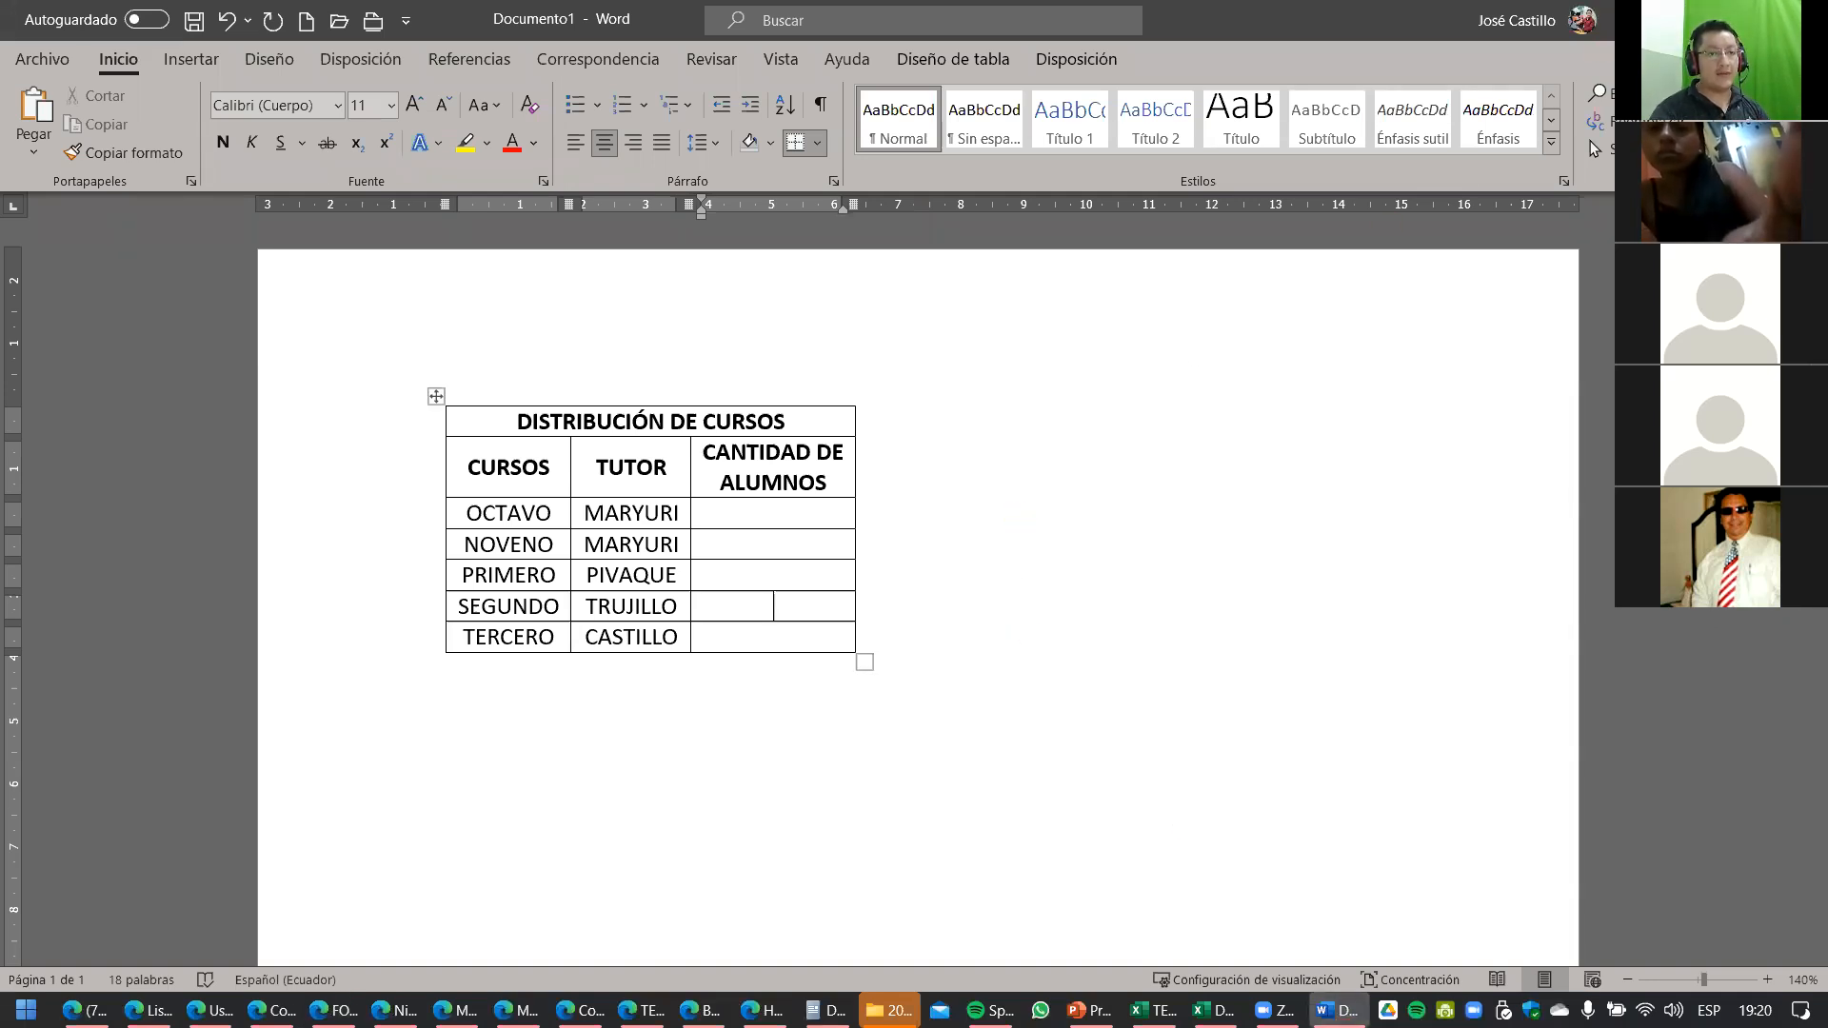
pyautogui.click(1693, 20)
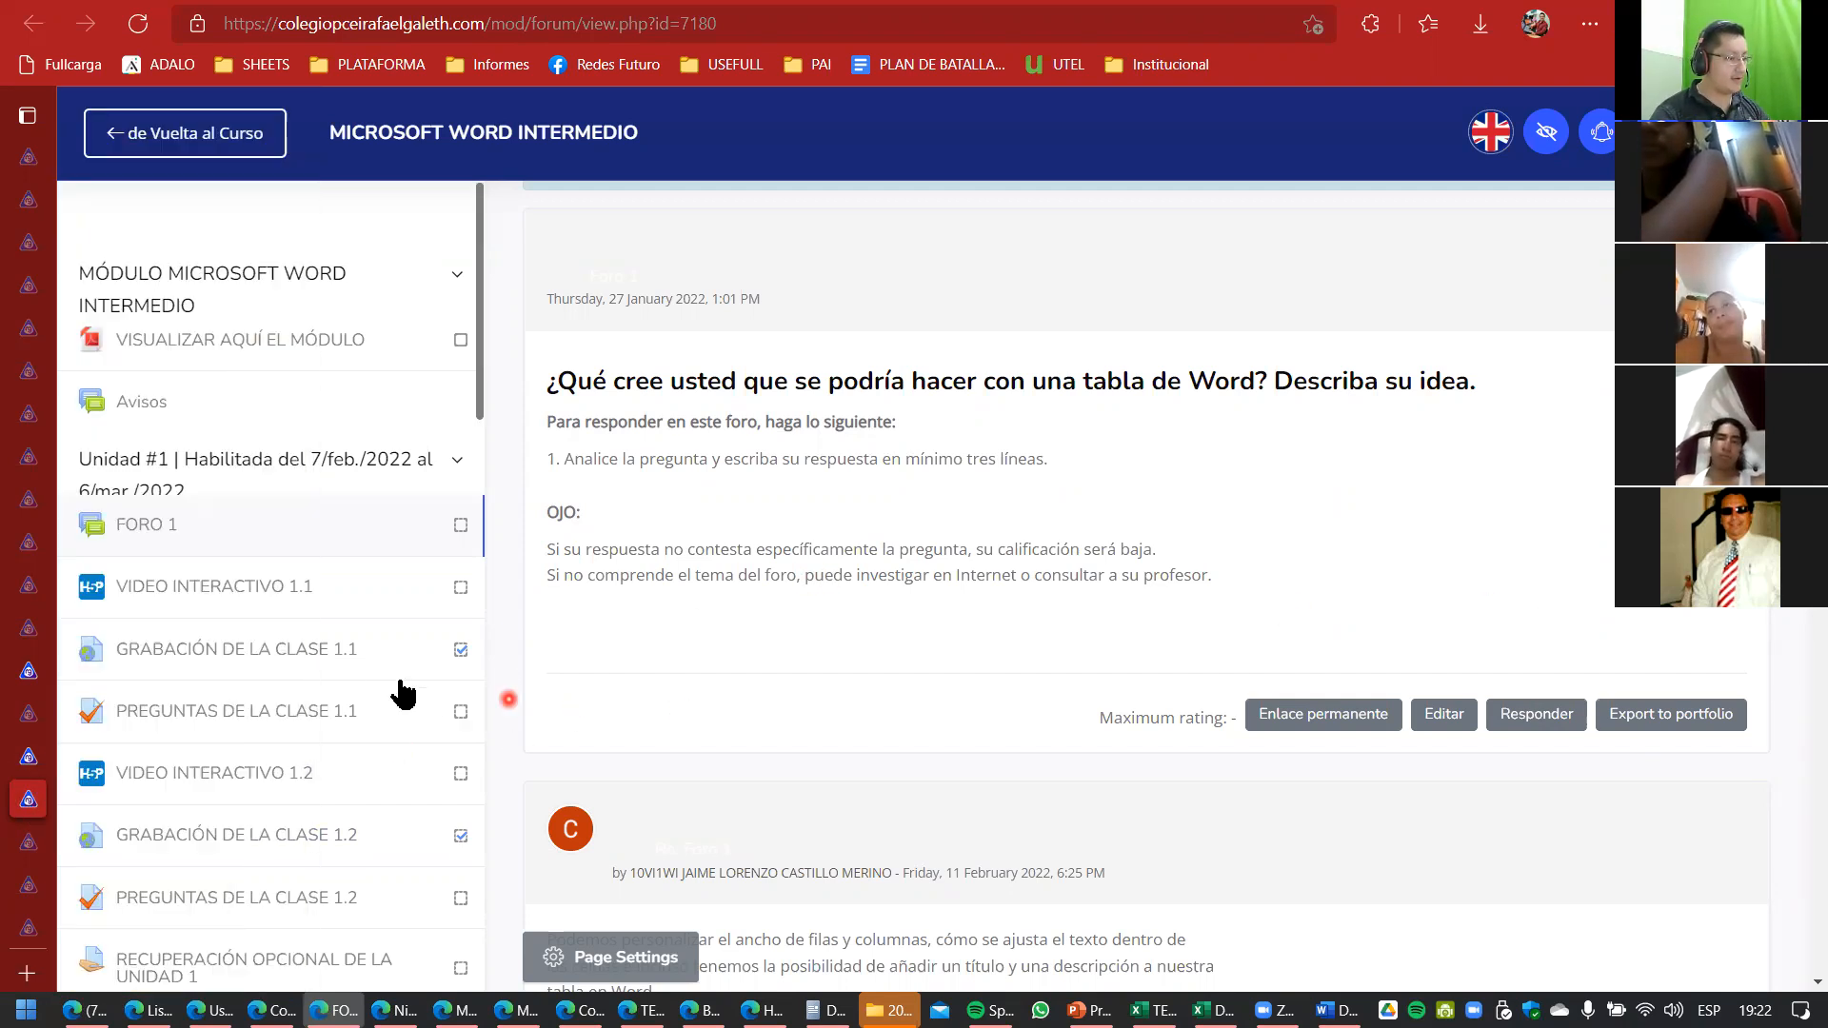
pyautogui.rightClick(237, 726)
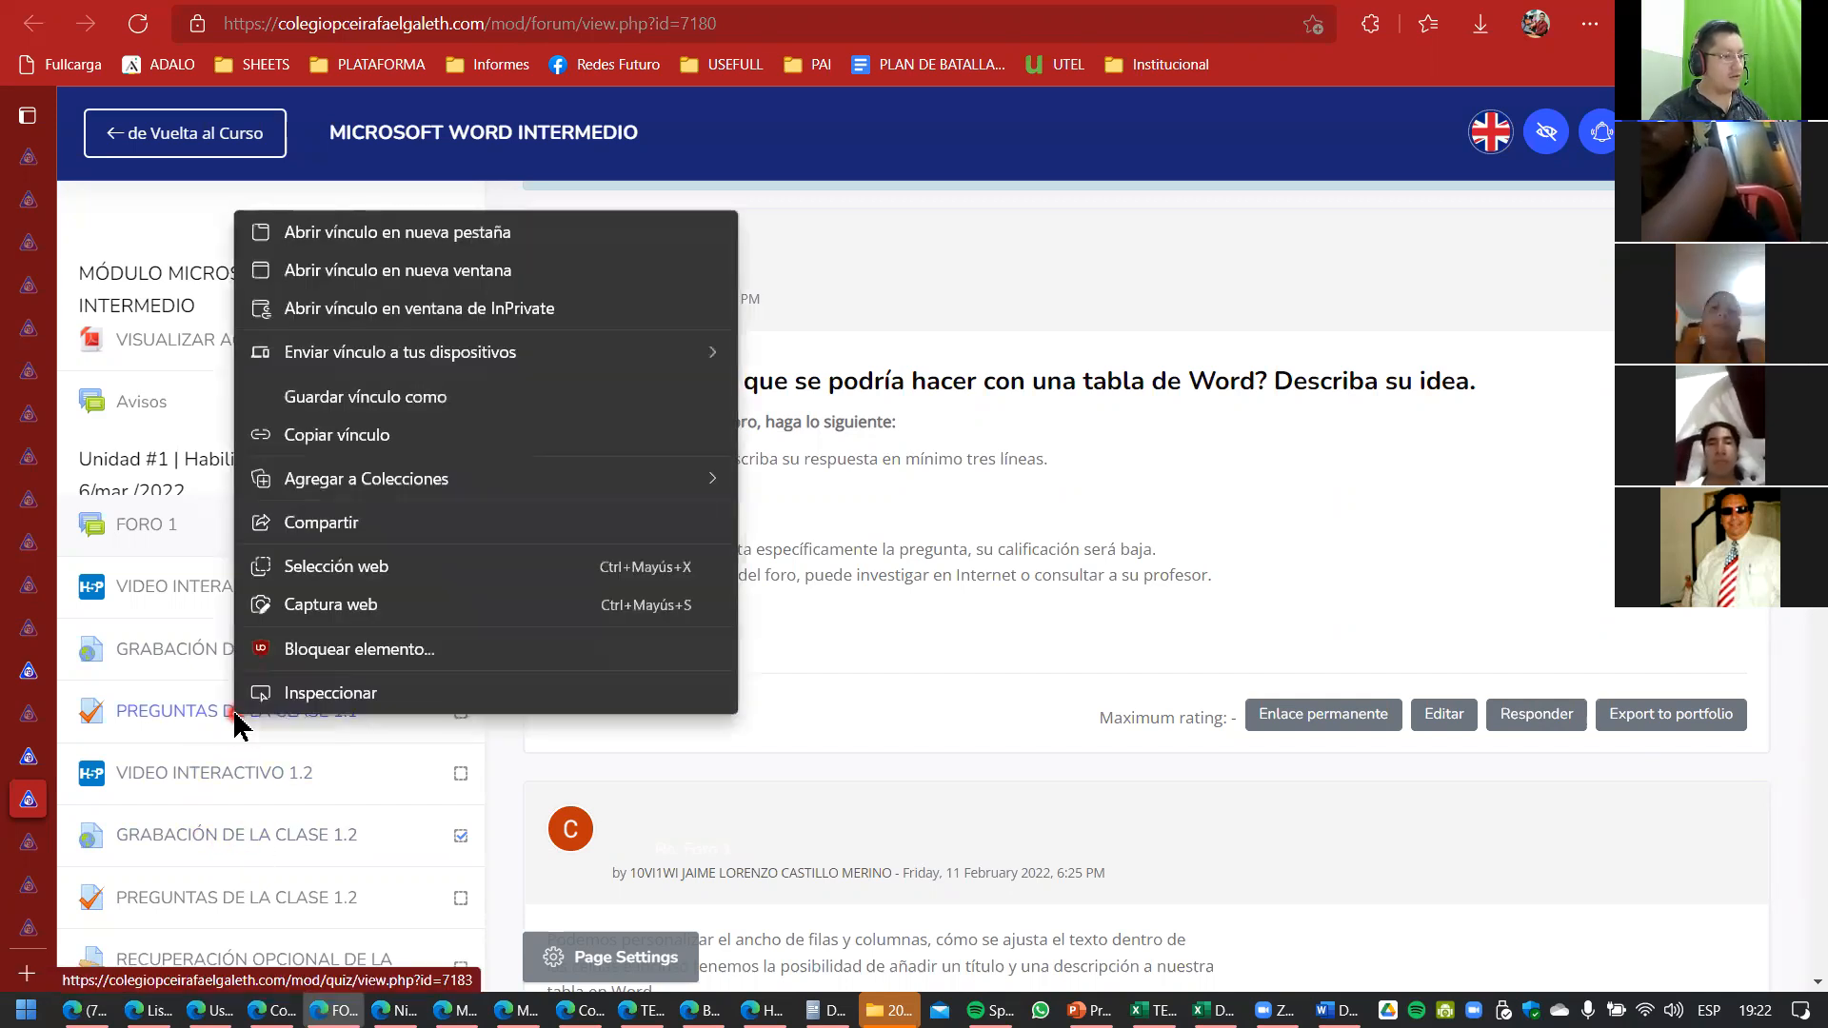
pyautogui.click(186, 726)
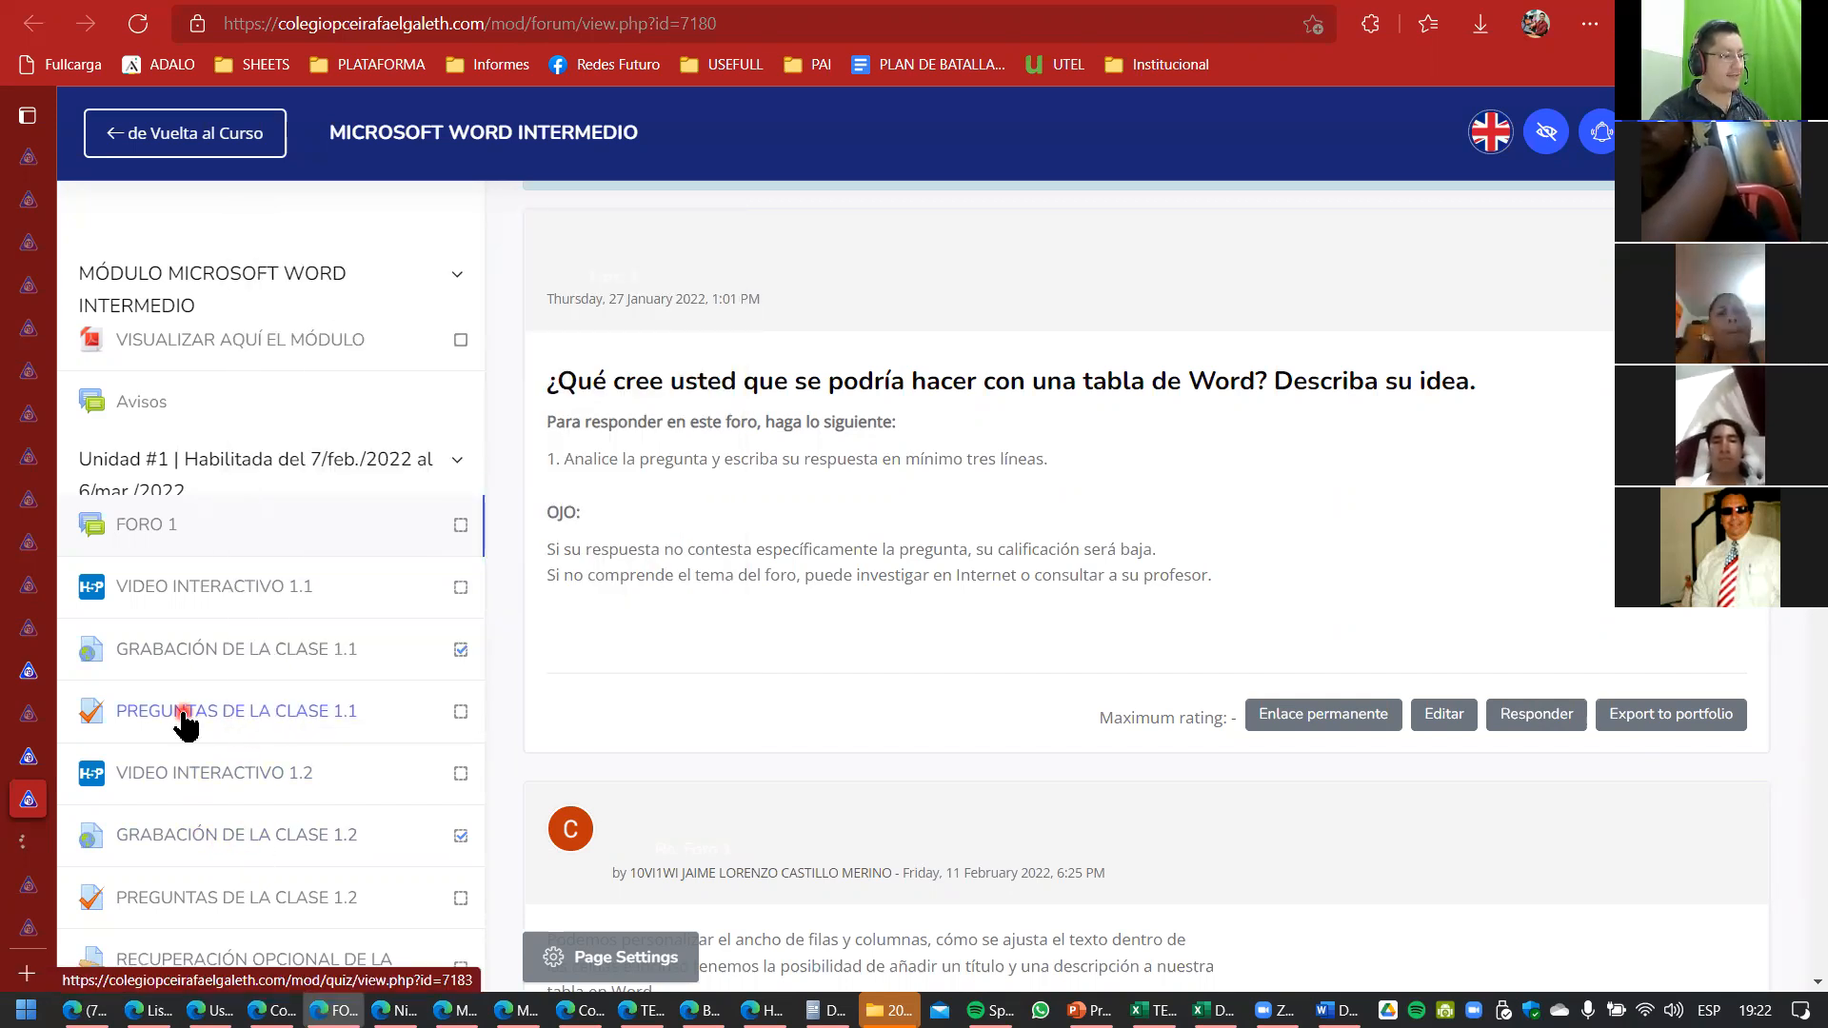
pyautogui.click(29, 841)
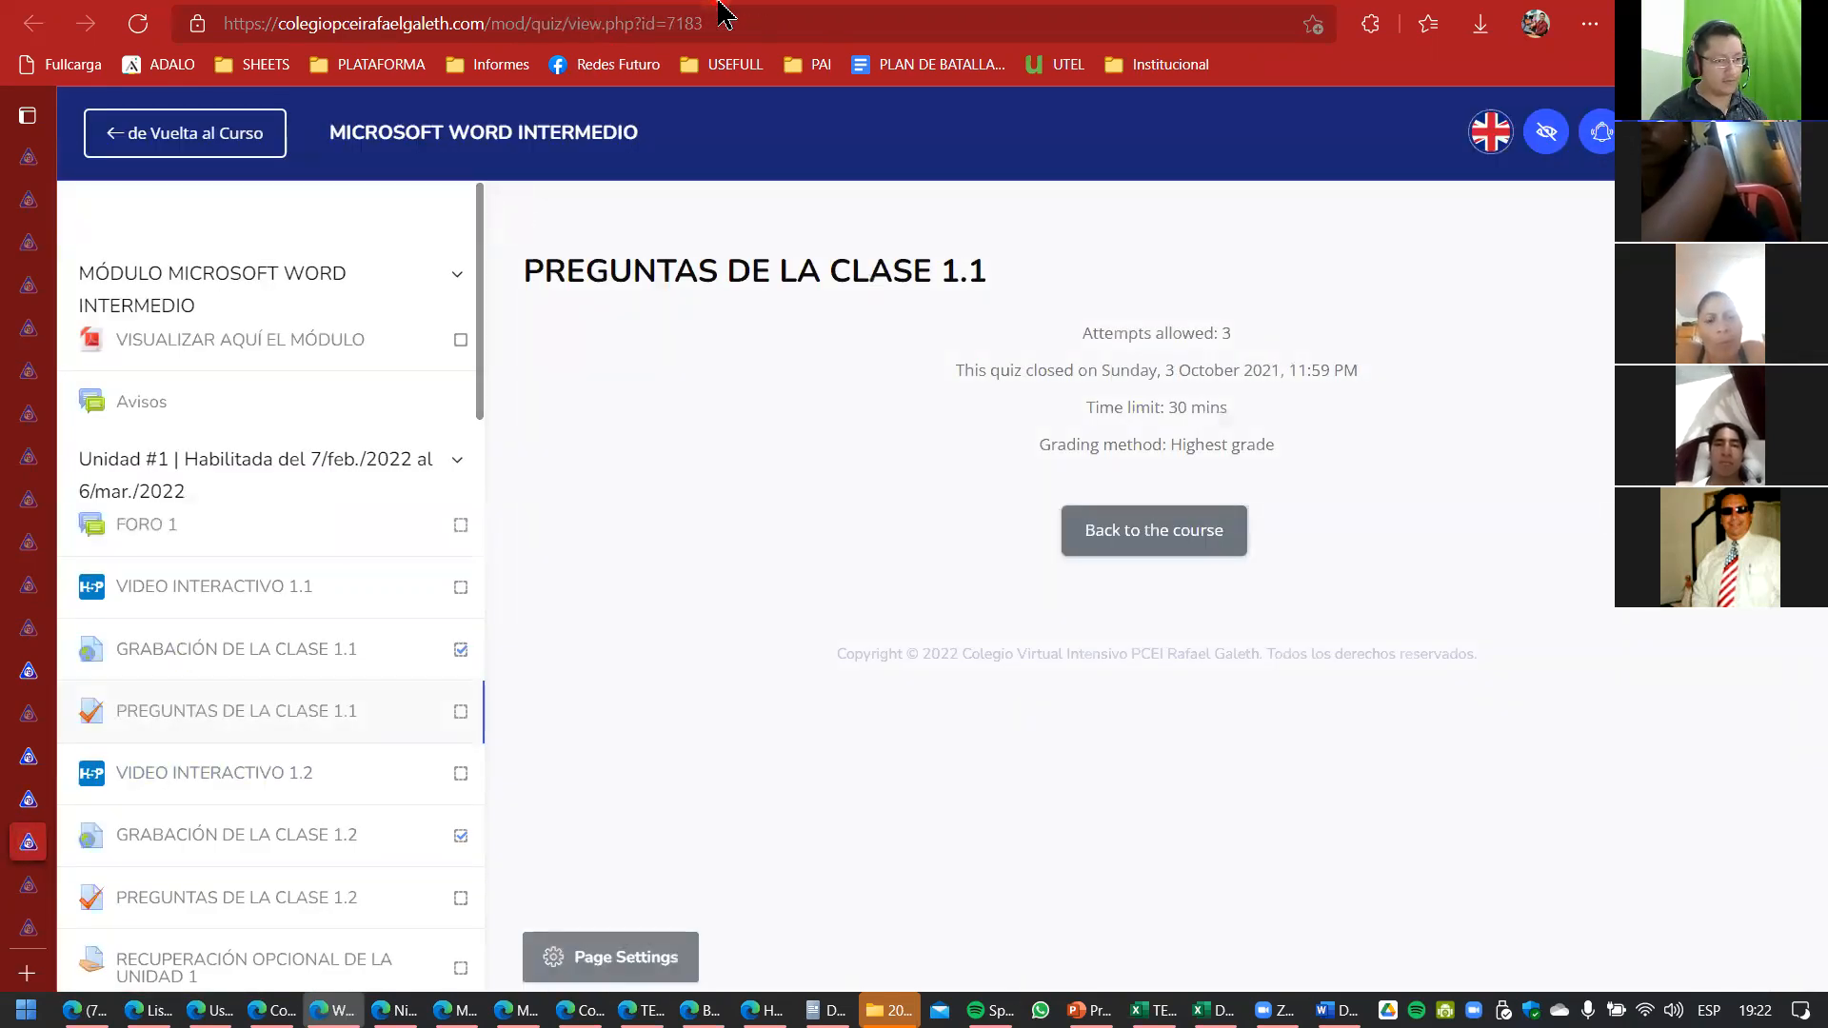
# Switch back to the Word document and bring up the table insertion options.
pyautogui.moveTo(719, 2); pyautogui.dragTo(719, 0)
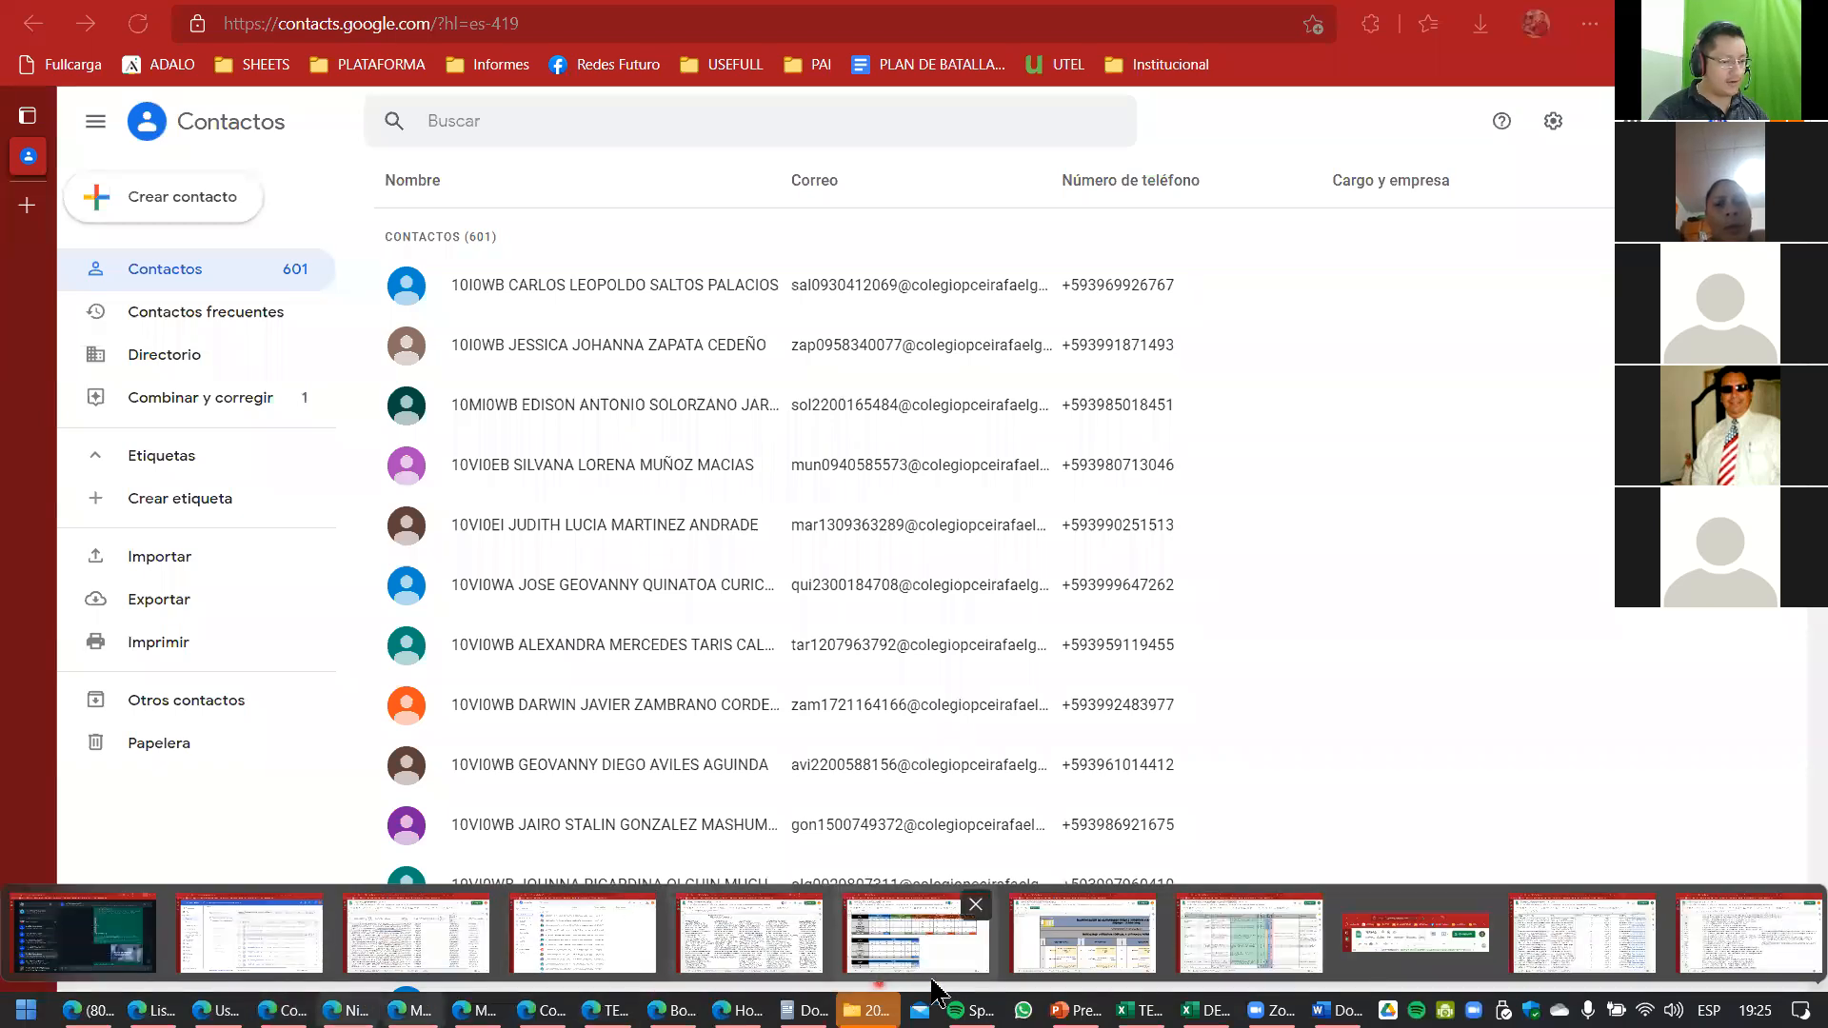
pyautogui.press('super+d')
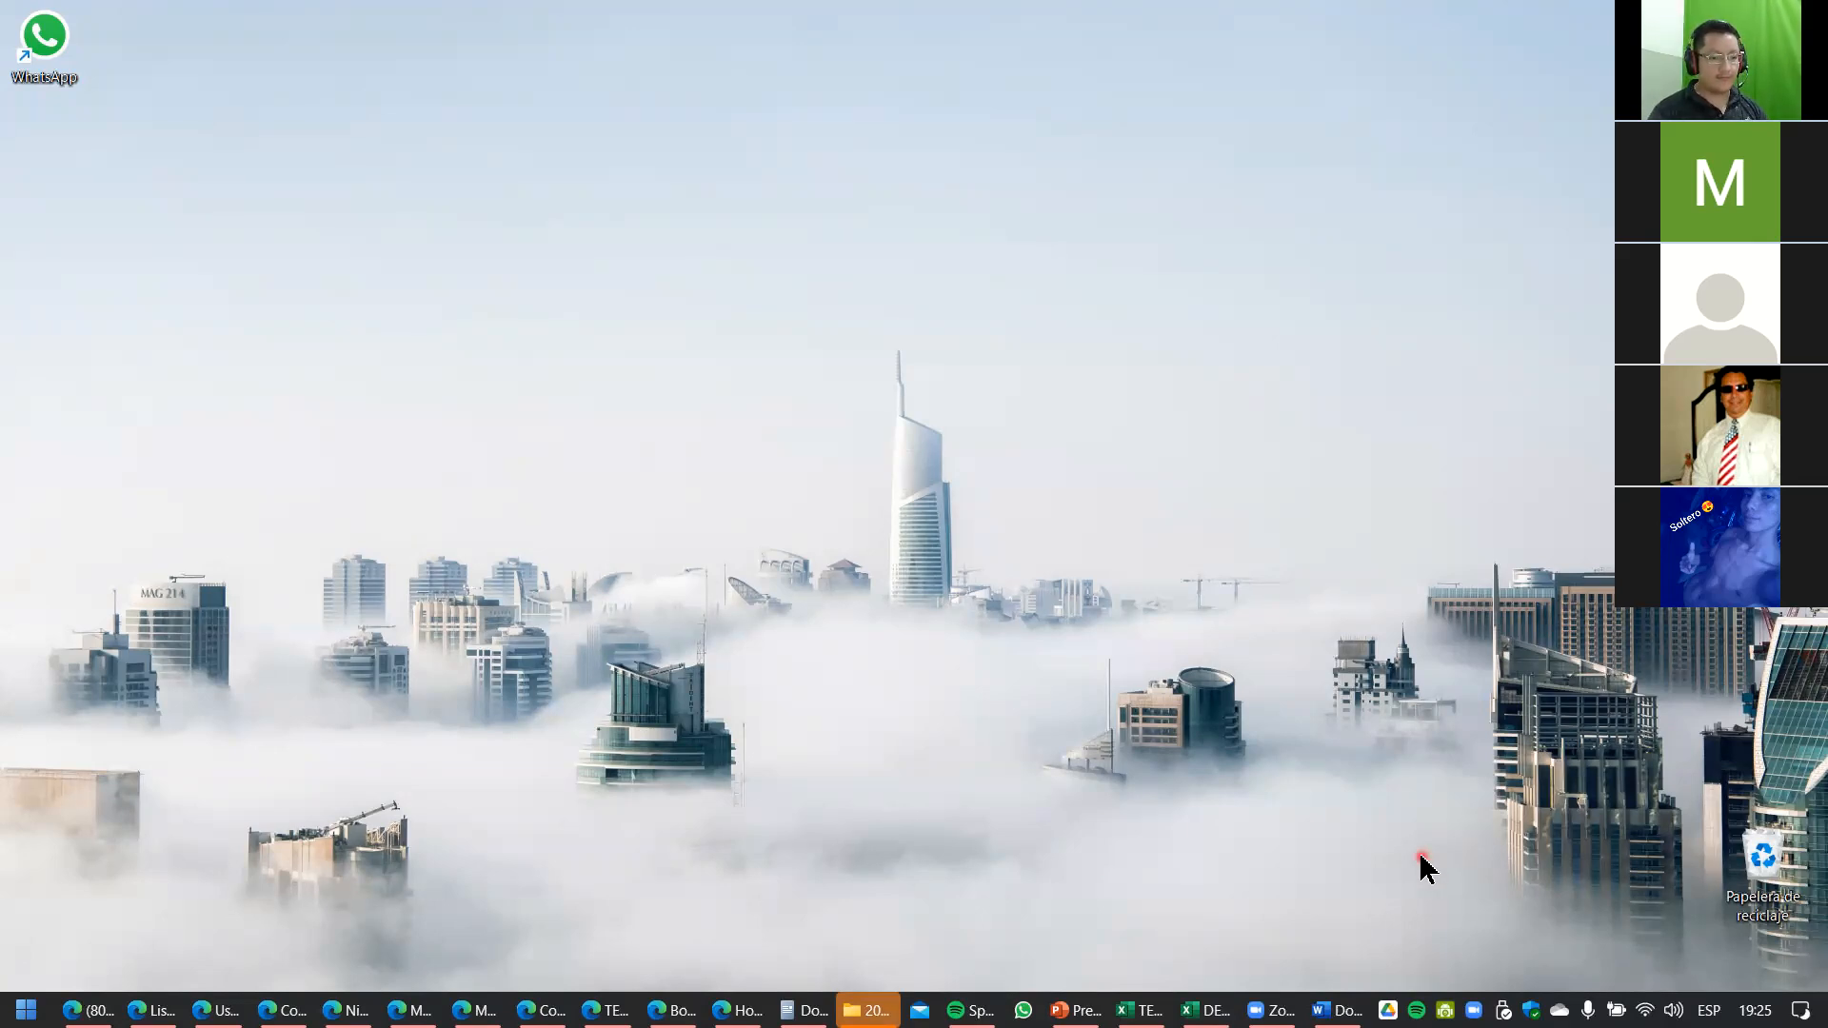
pyautogui.click(1338, 1011)
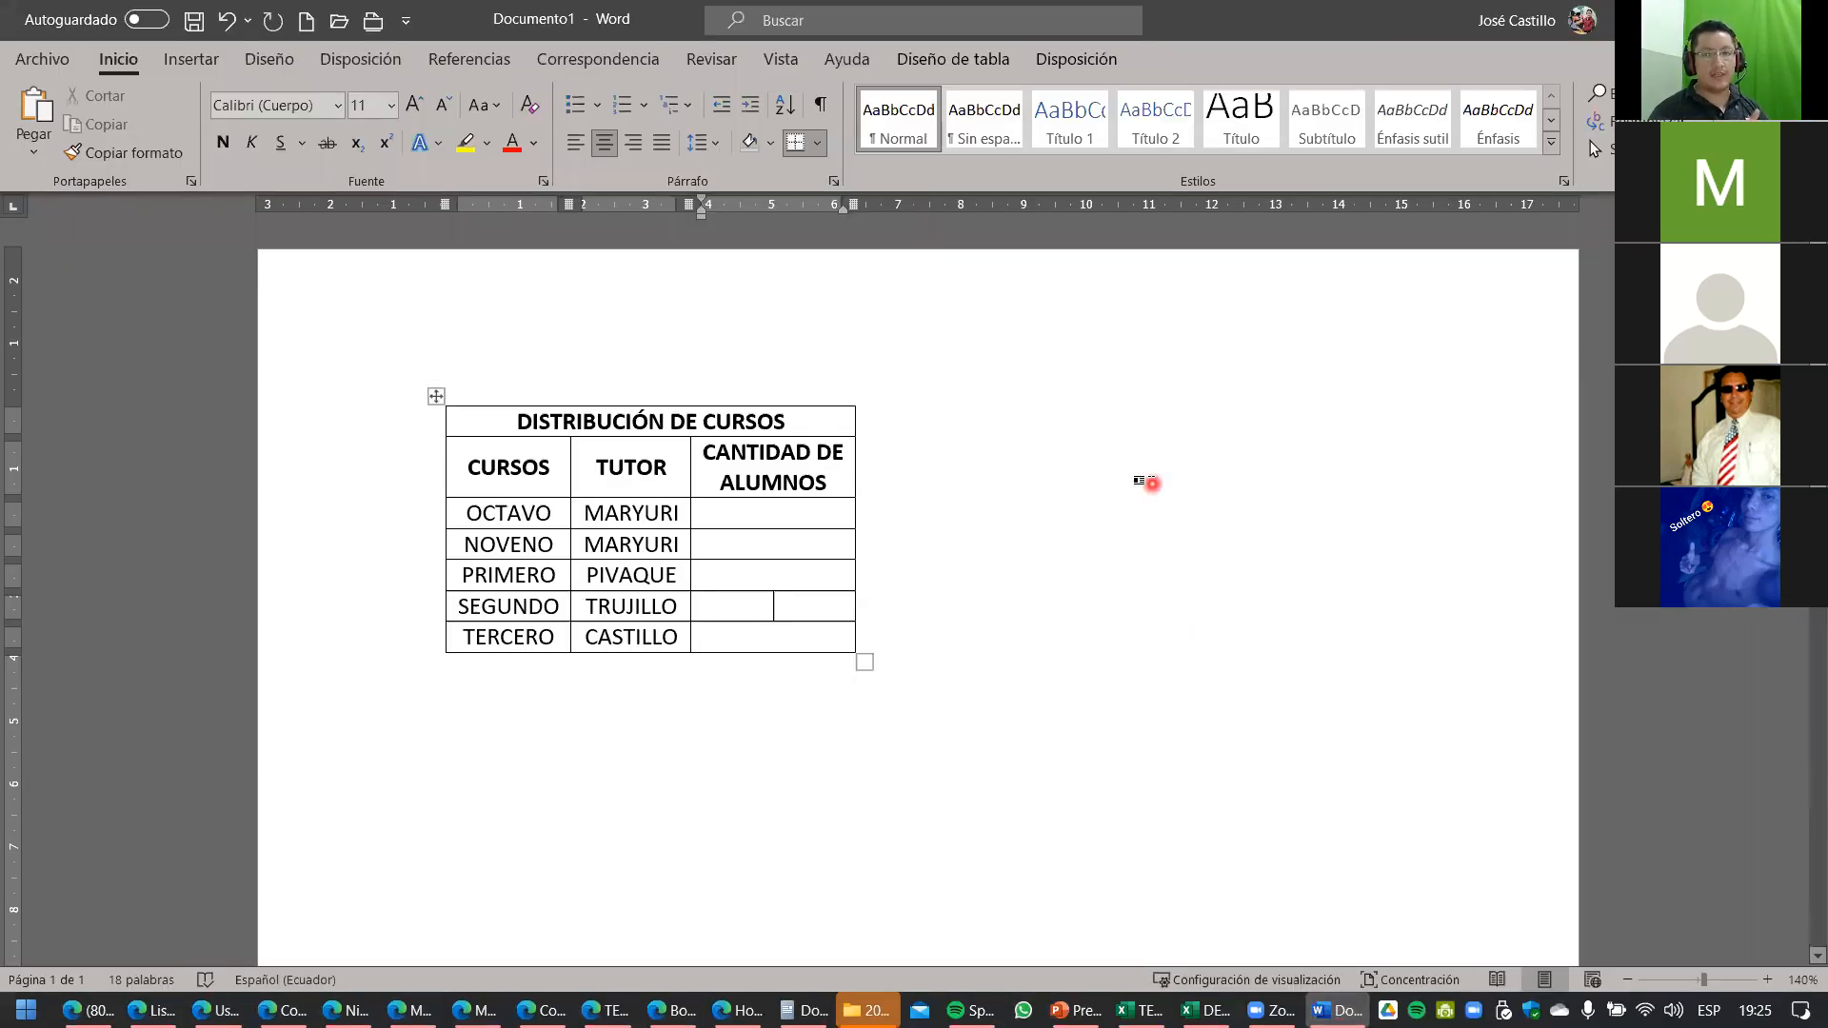
pyautogui.click(192, 63)
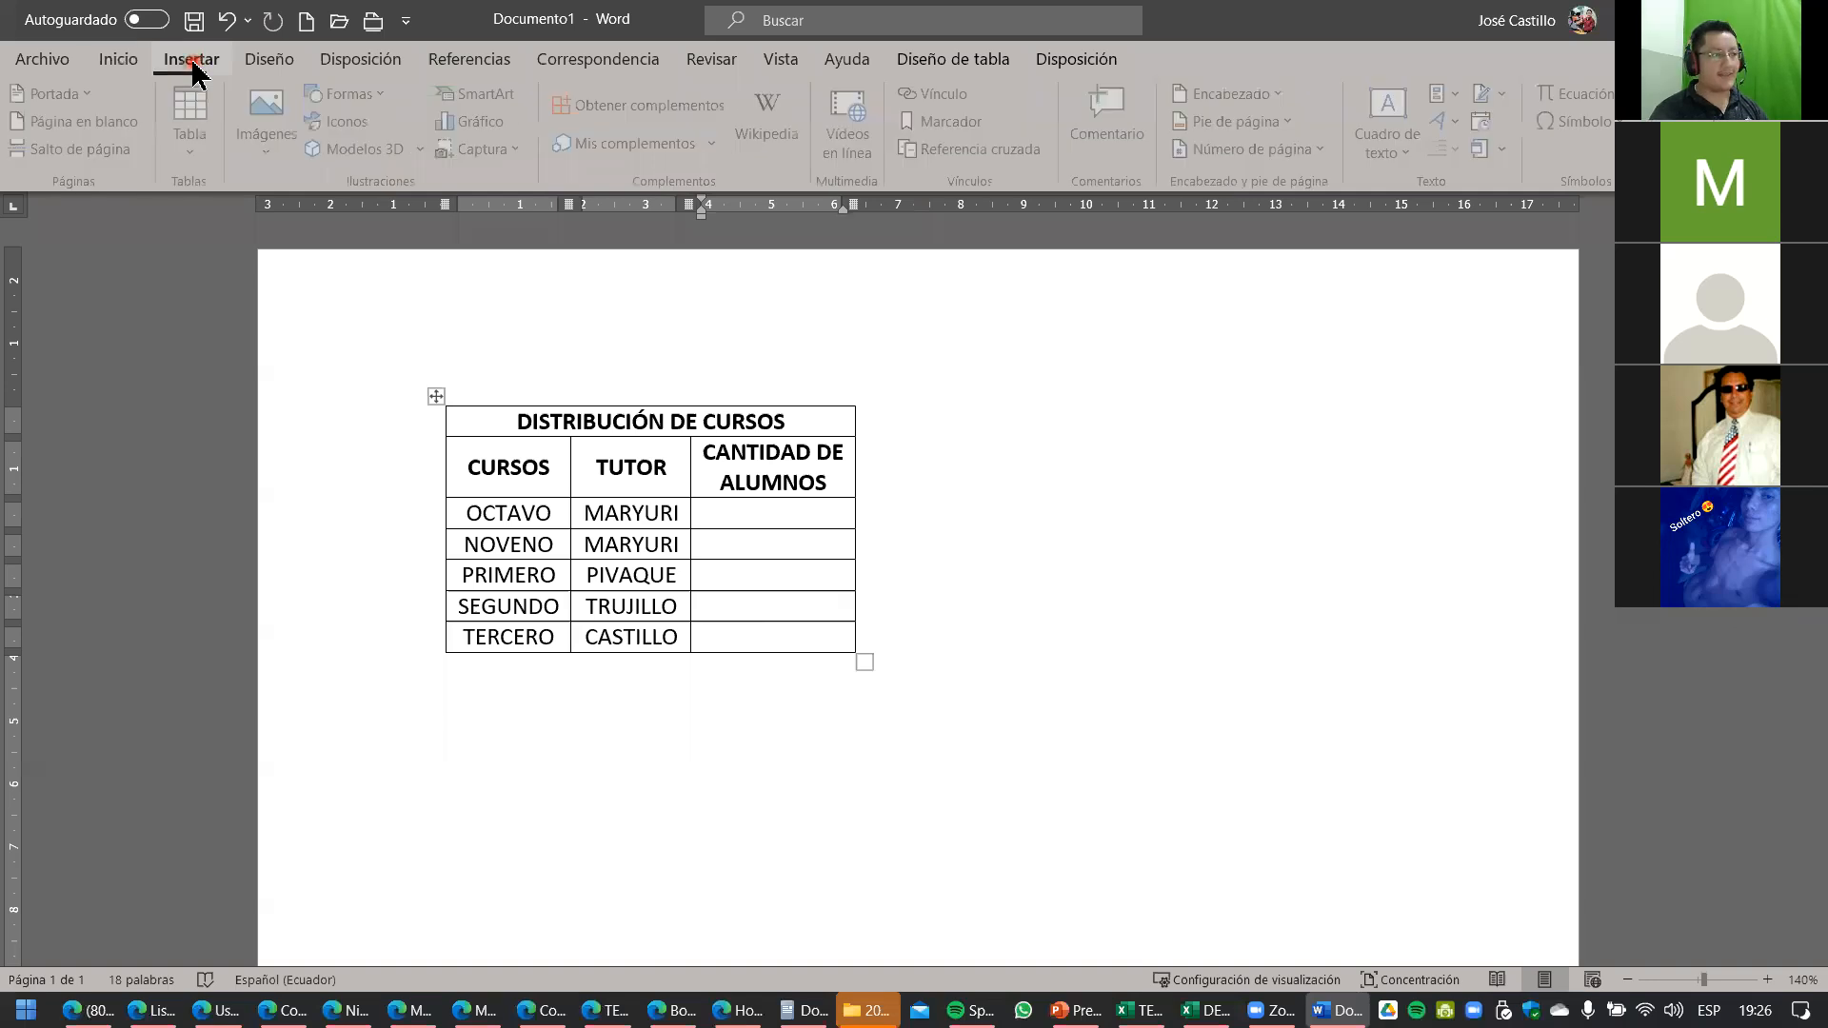
pyautogui.click(200, 151)
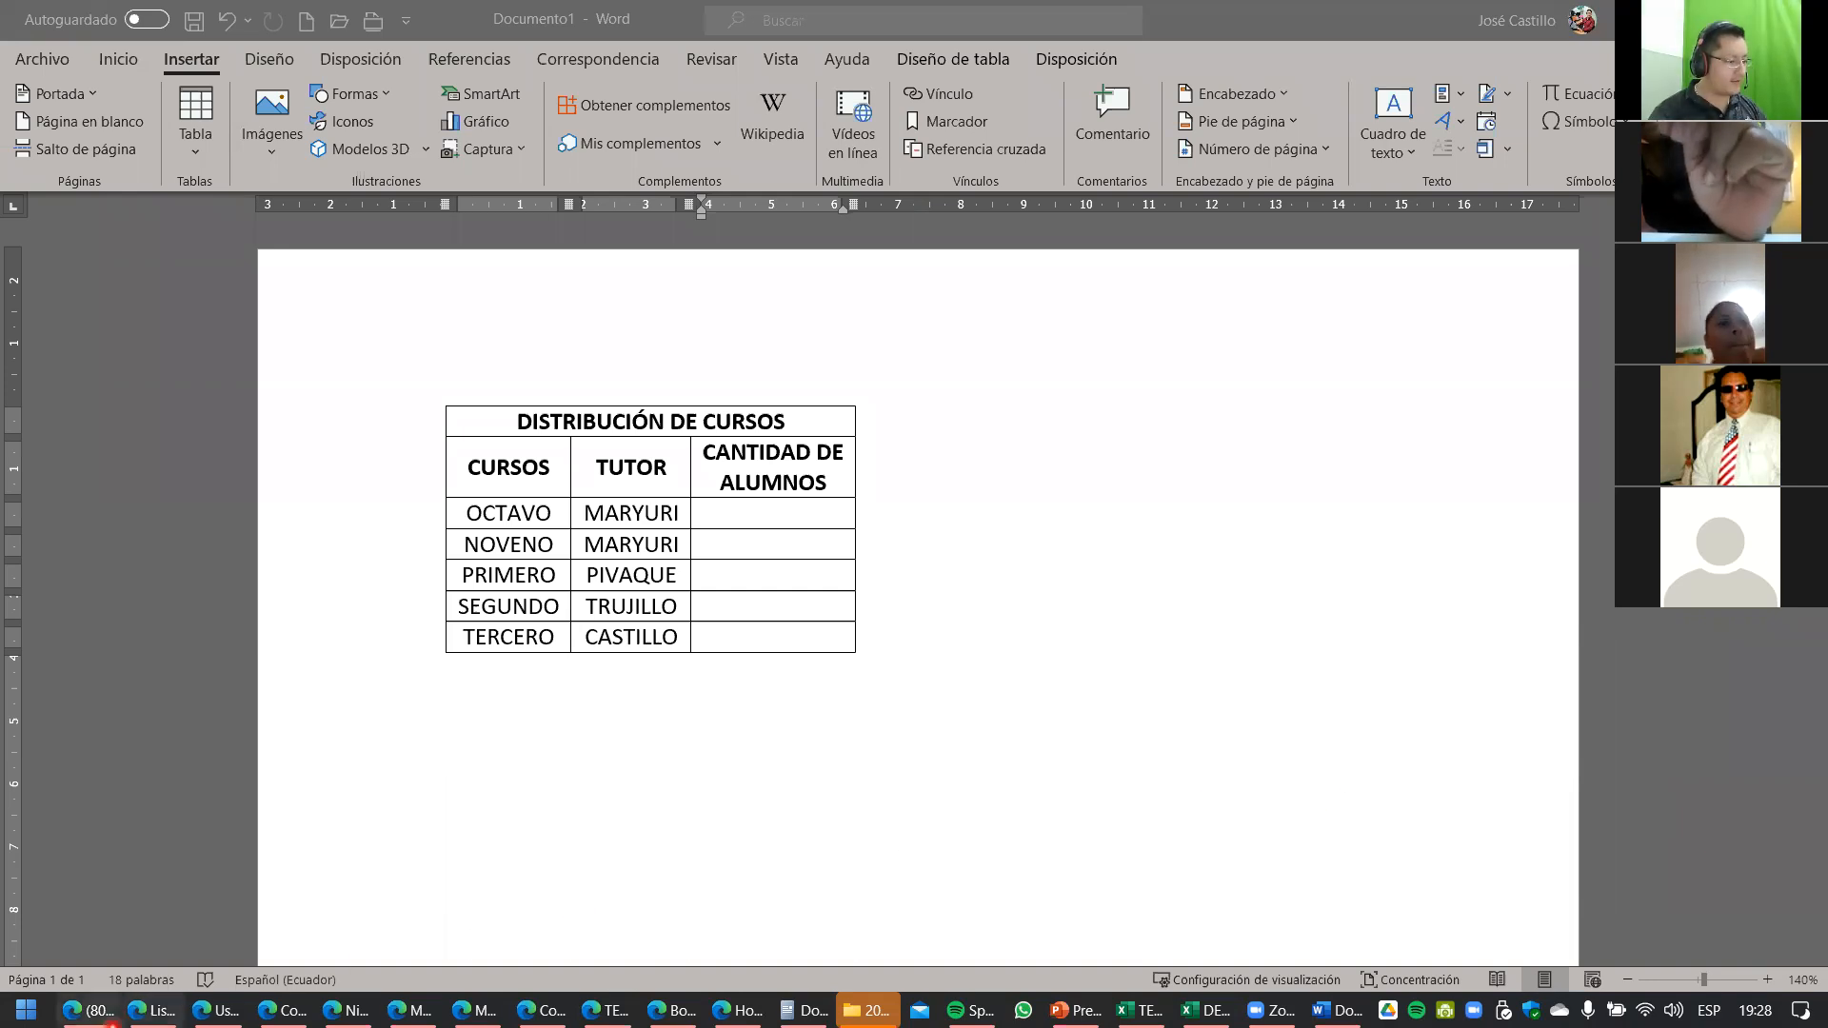
# Switch to WhatsApp Web in the browser and look through the chat list, from recent conversations to yesterday's and back to the pinned chats.
pyautogui.click(93, 1011)
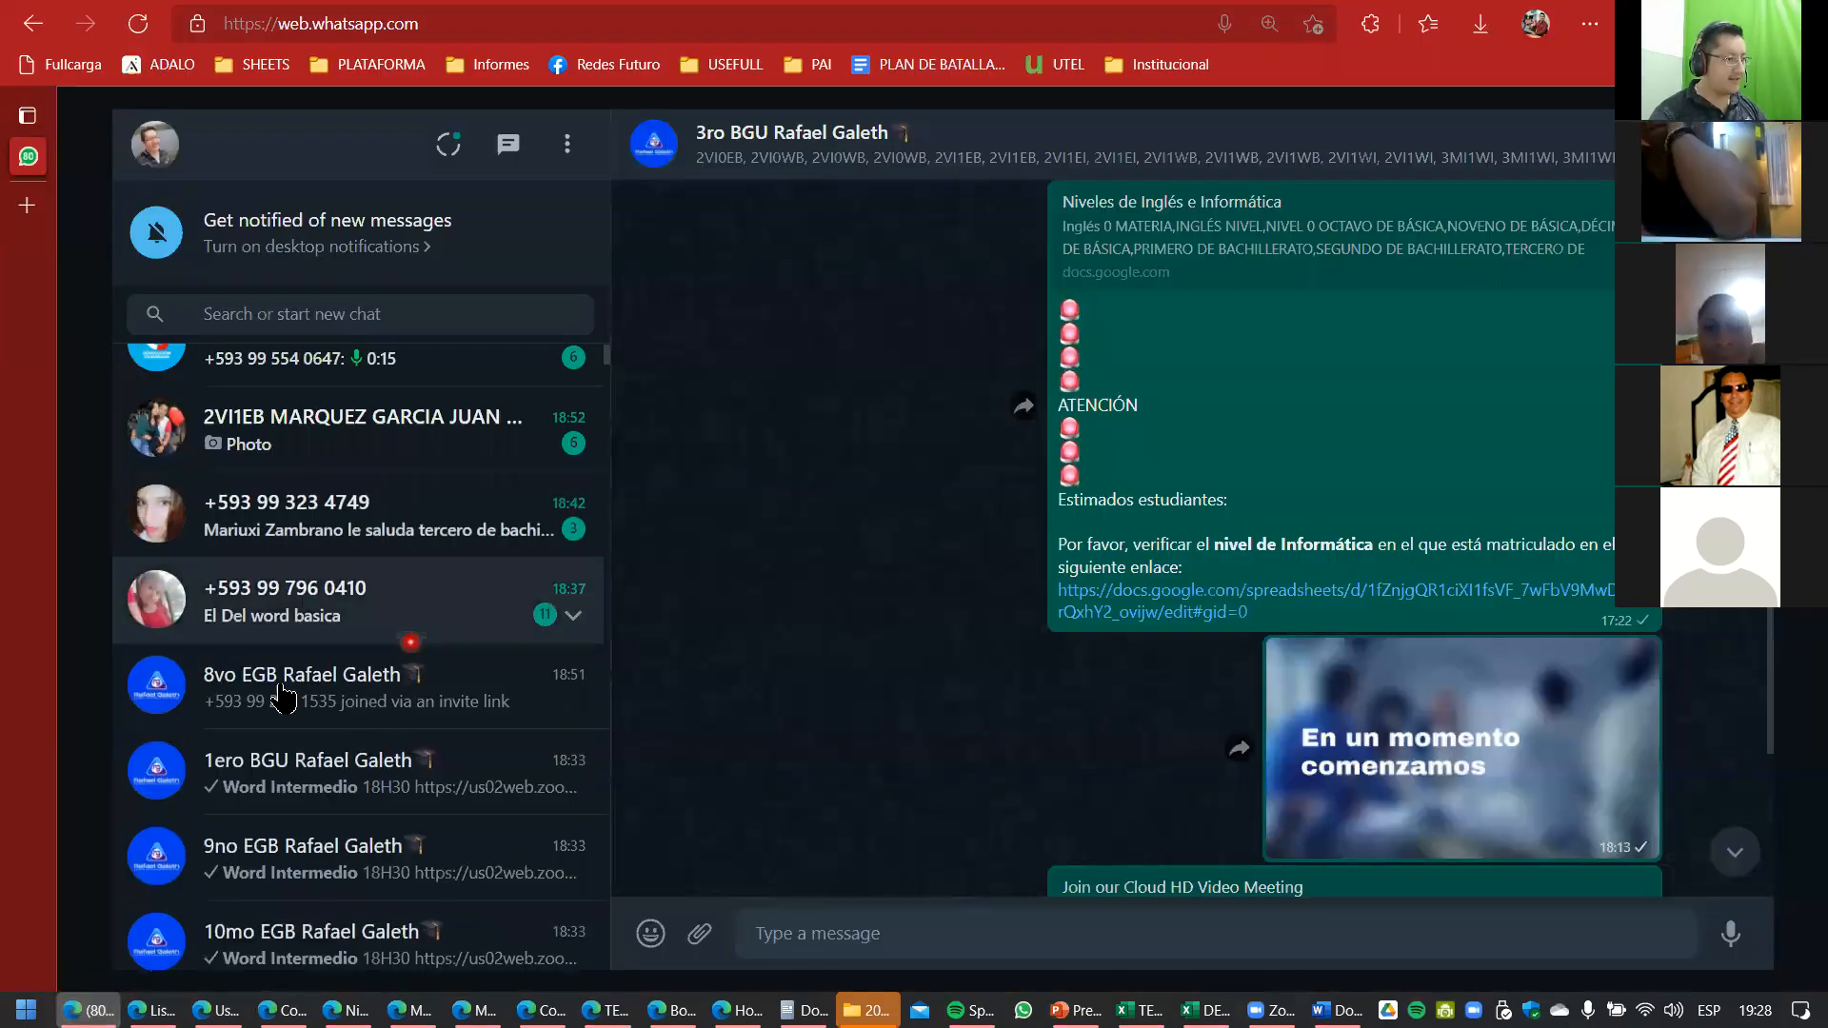
pyautogui.scroll(4, 195, 680)
pyautogui.scroll(-7, 443, 563)
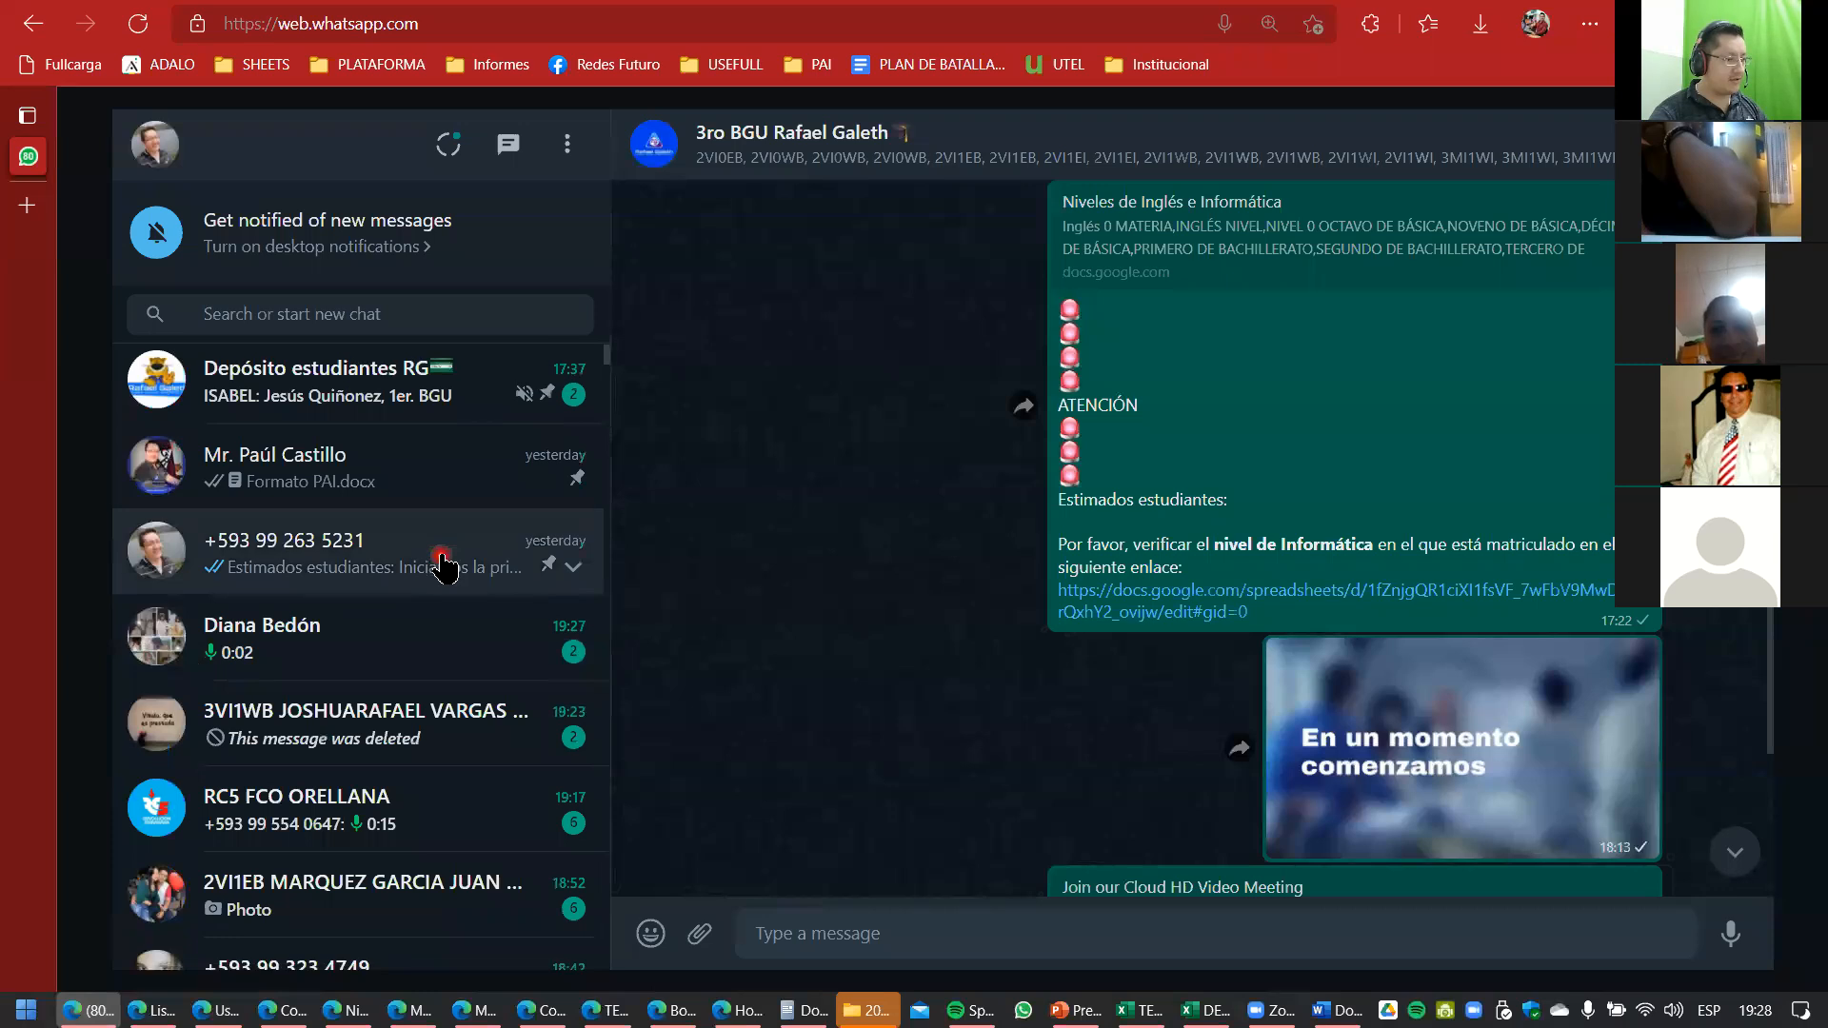
pyautogui.scroll(-15, 443, 564)
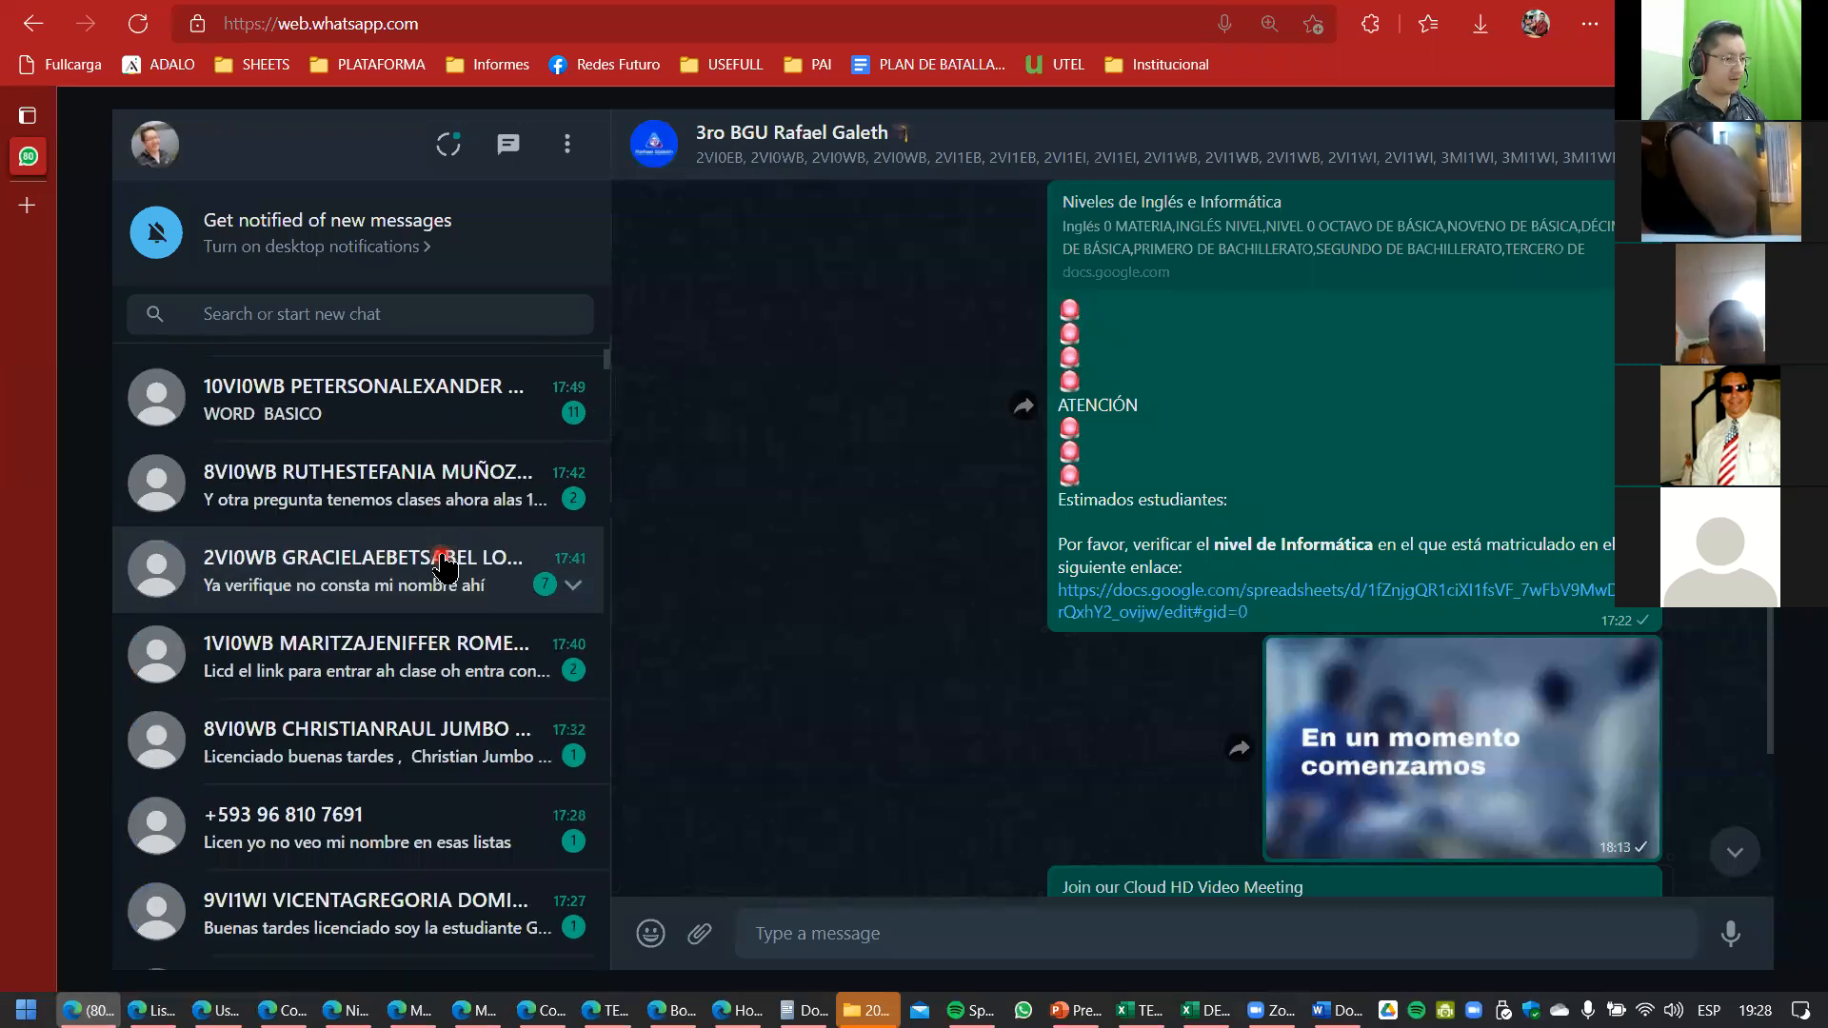
pyautogui.scroll(-15, 442, 564)
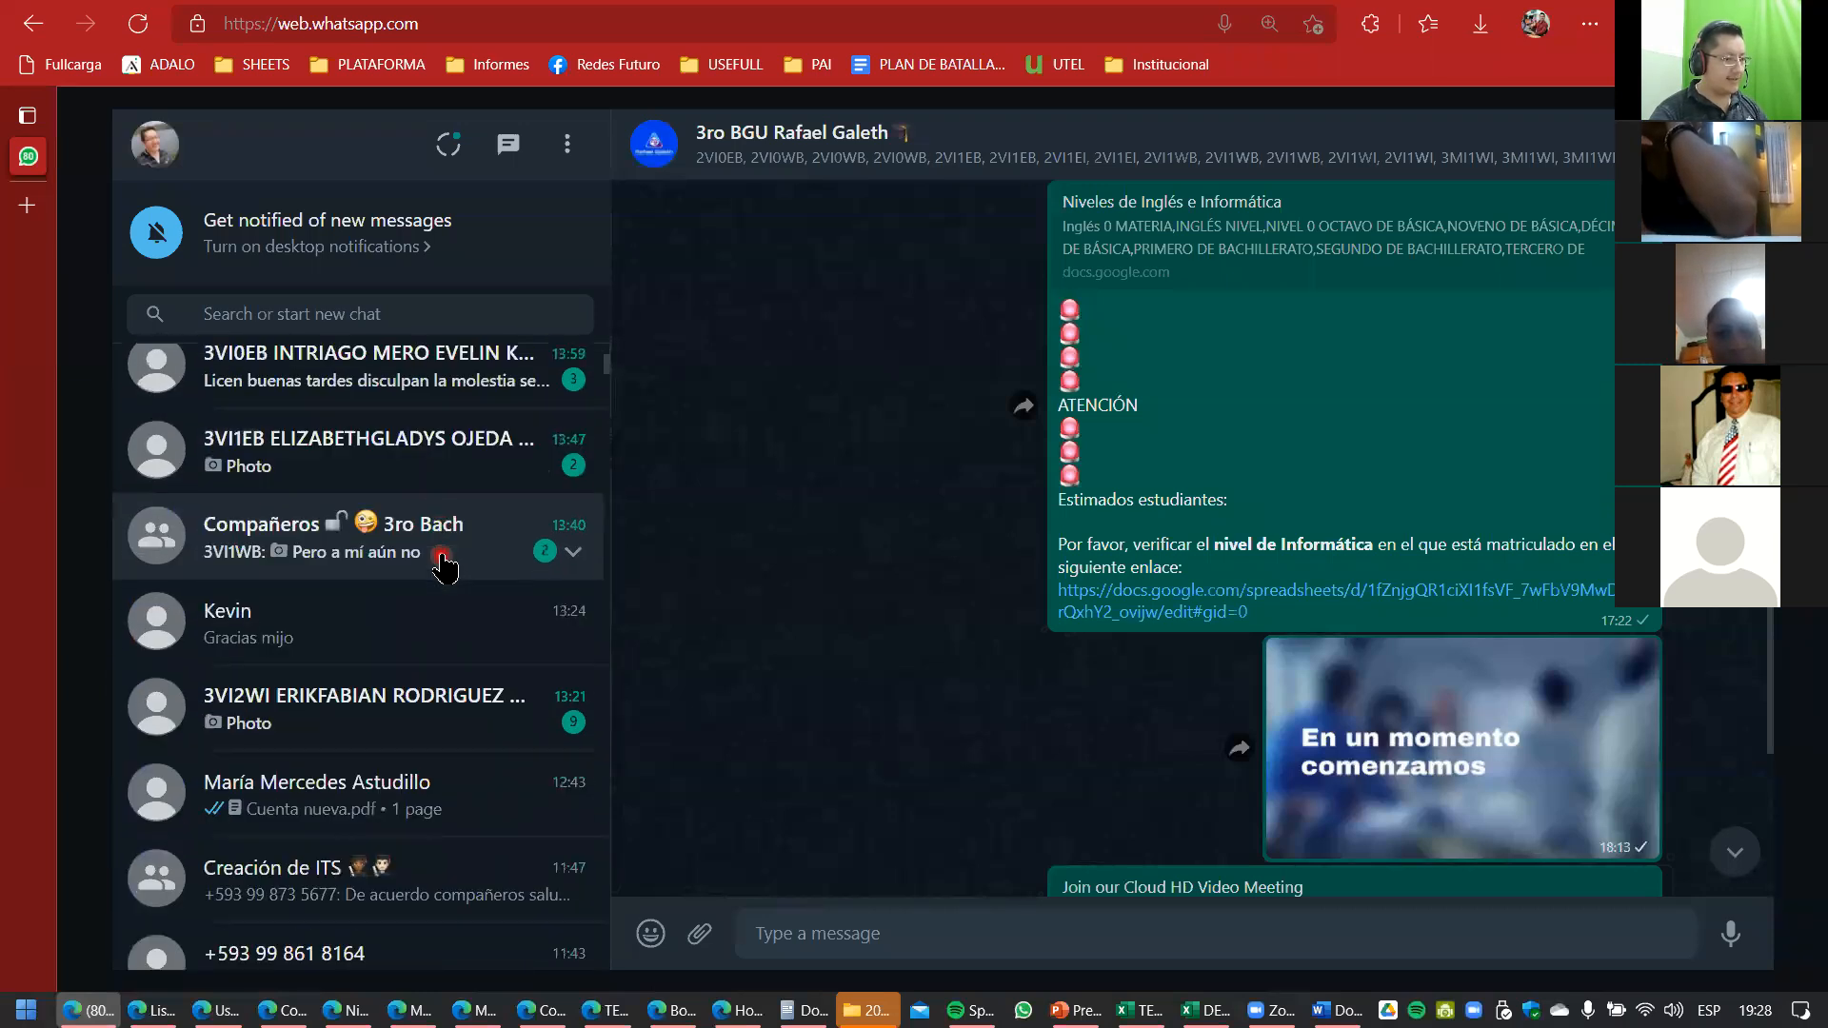
pyautogui.scroll(-3, 442, 564)
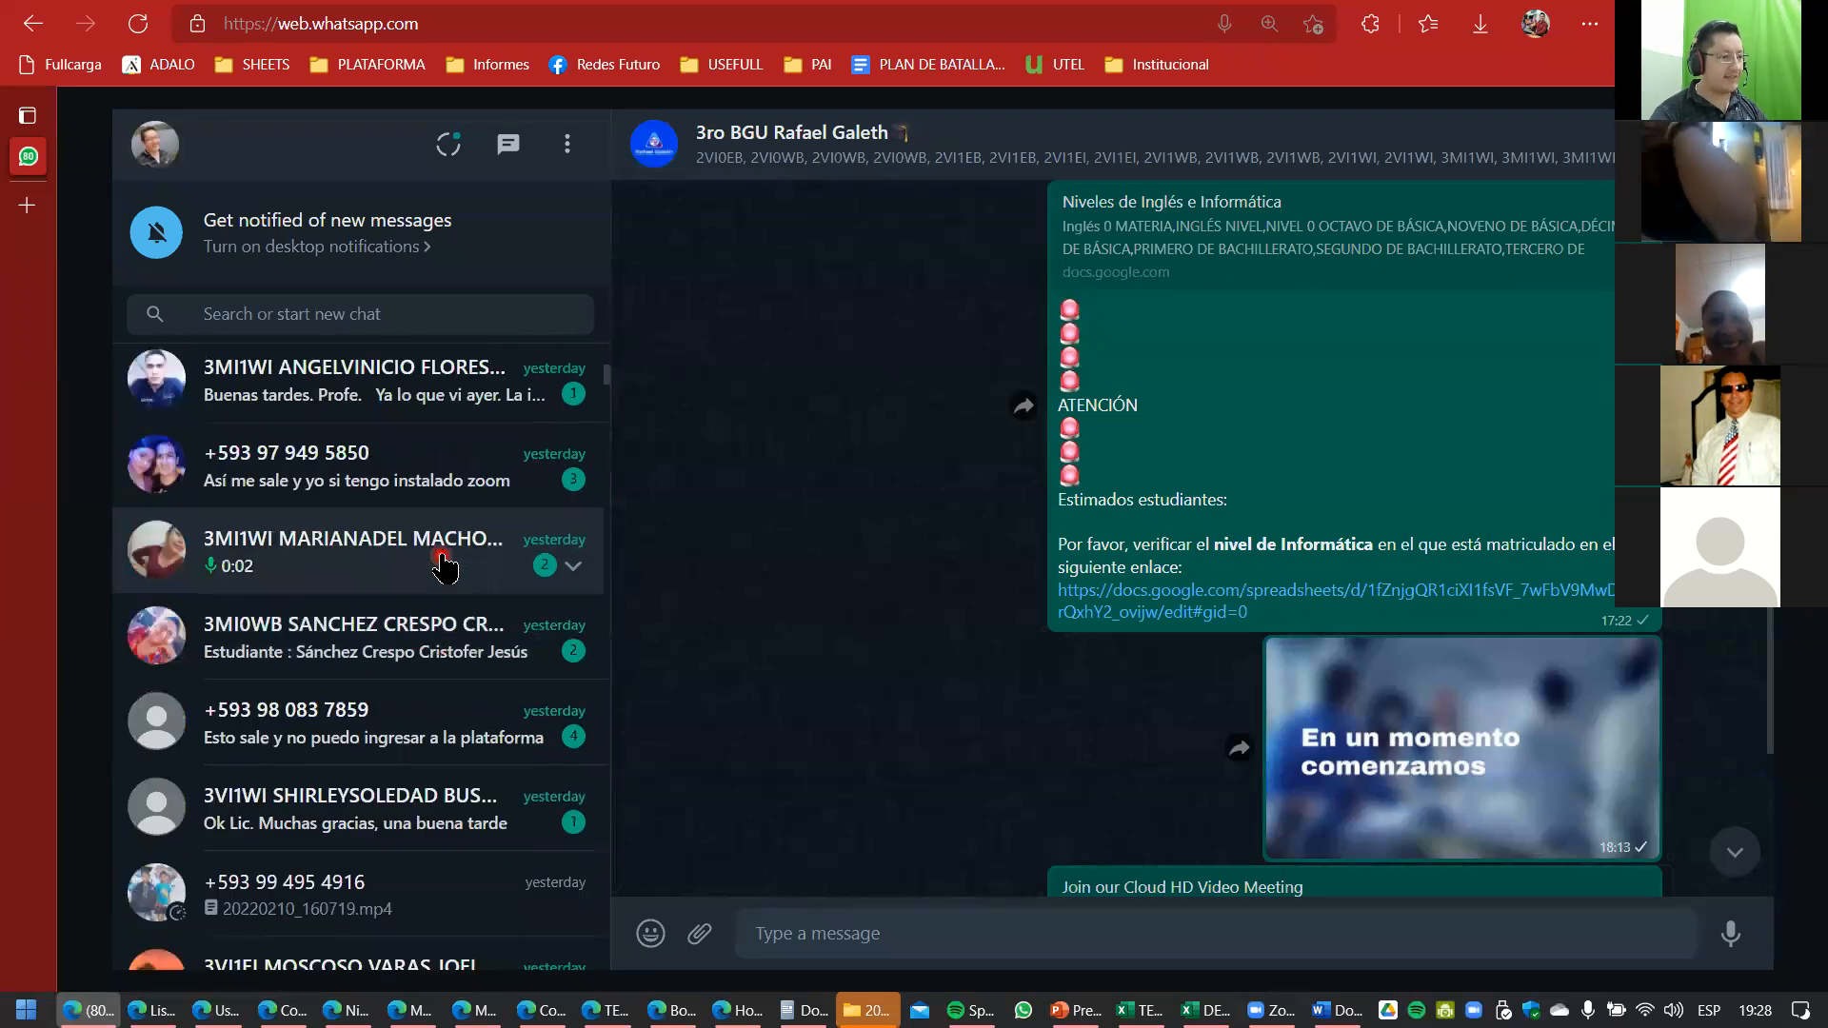
pyautogui.scroll(-3, 443, 563)
pyautogui.scroll(5, 443, 567)
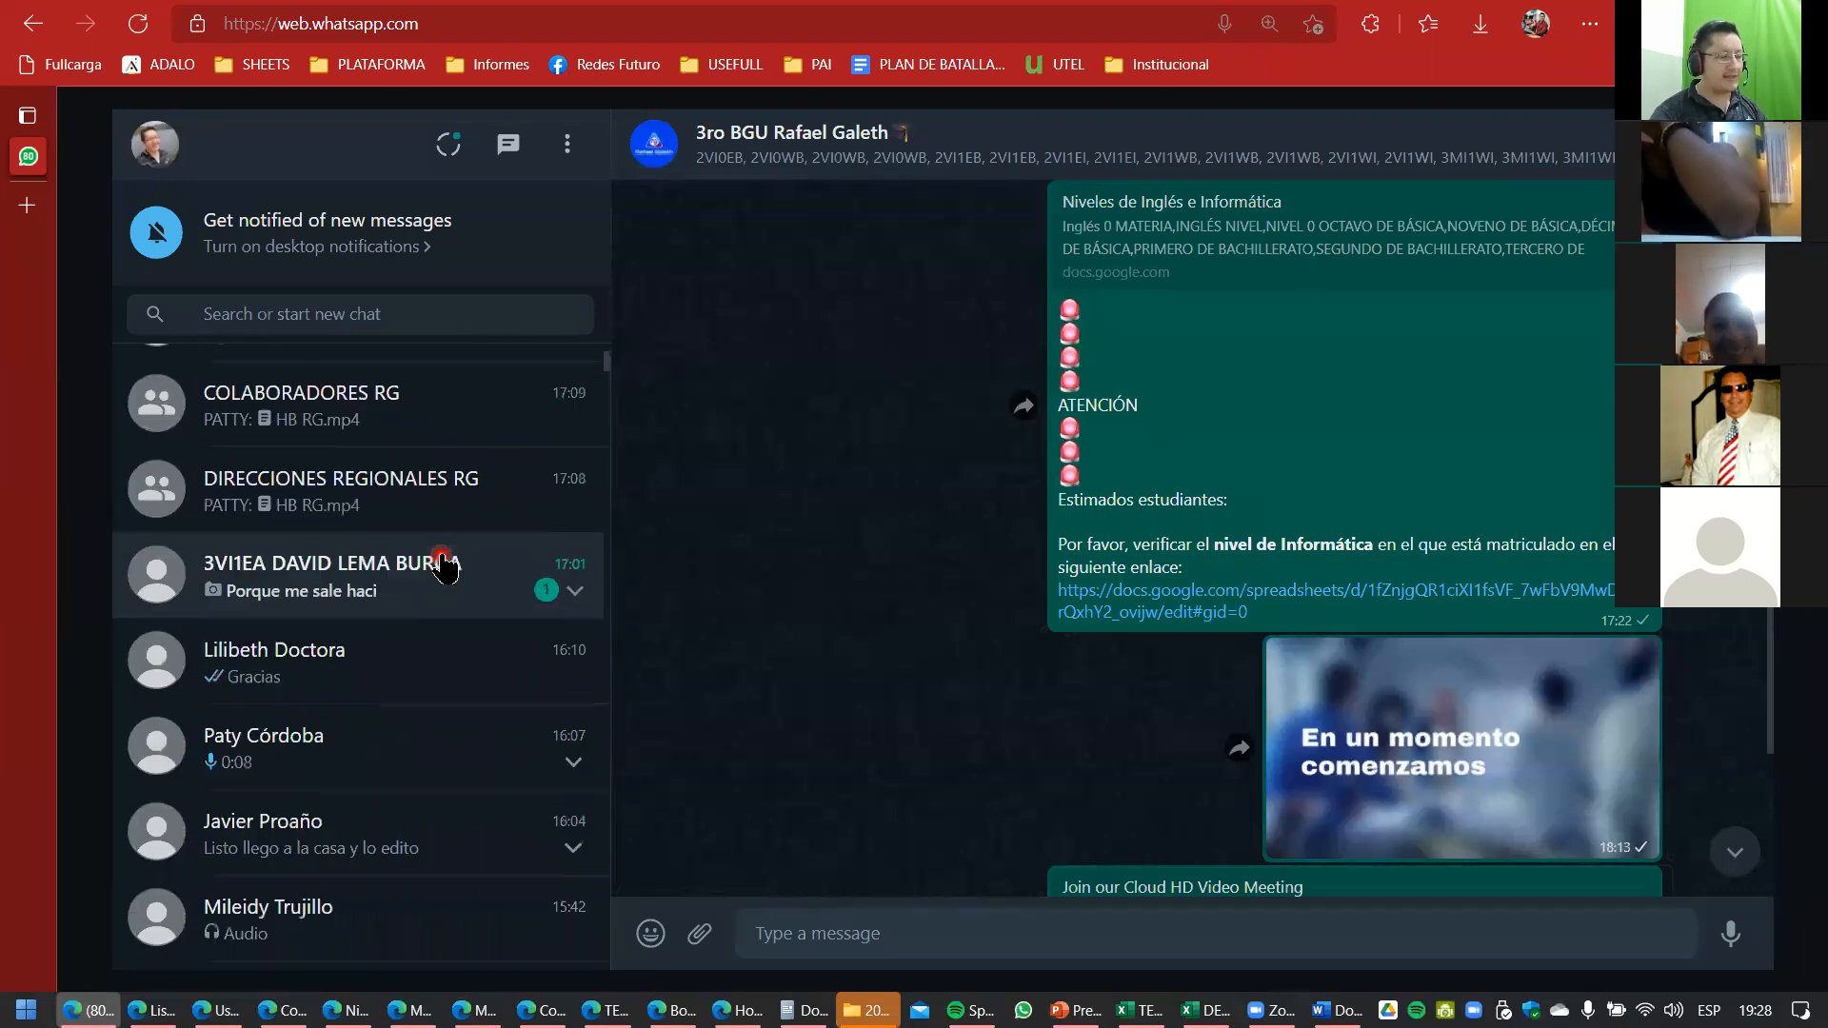
pyautogui.scroll(3, 443, 567)
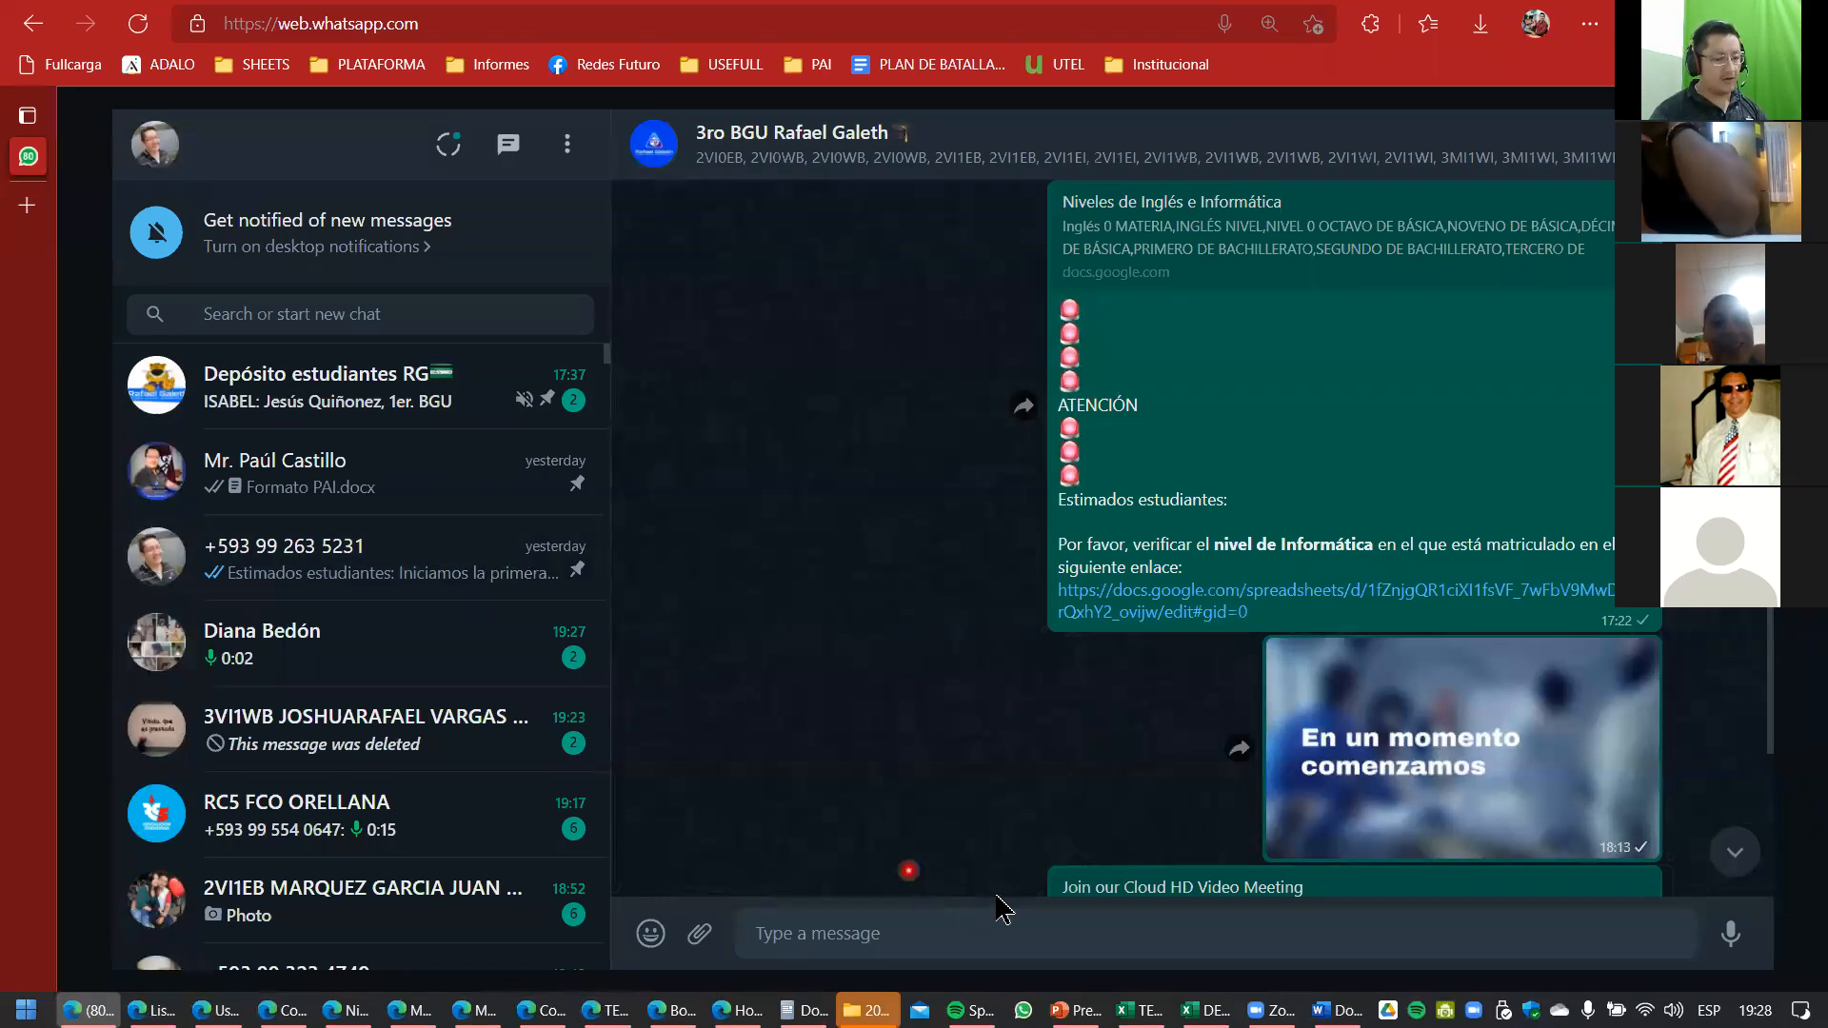
# Switch to the WhatsApp desktop app and look through its chat list down to Tuesday's conversations, returning to the most recent chats.
pyautogui.click(1023, 1014)
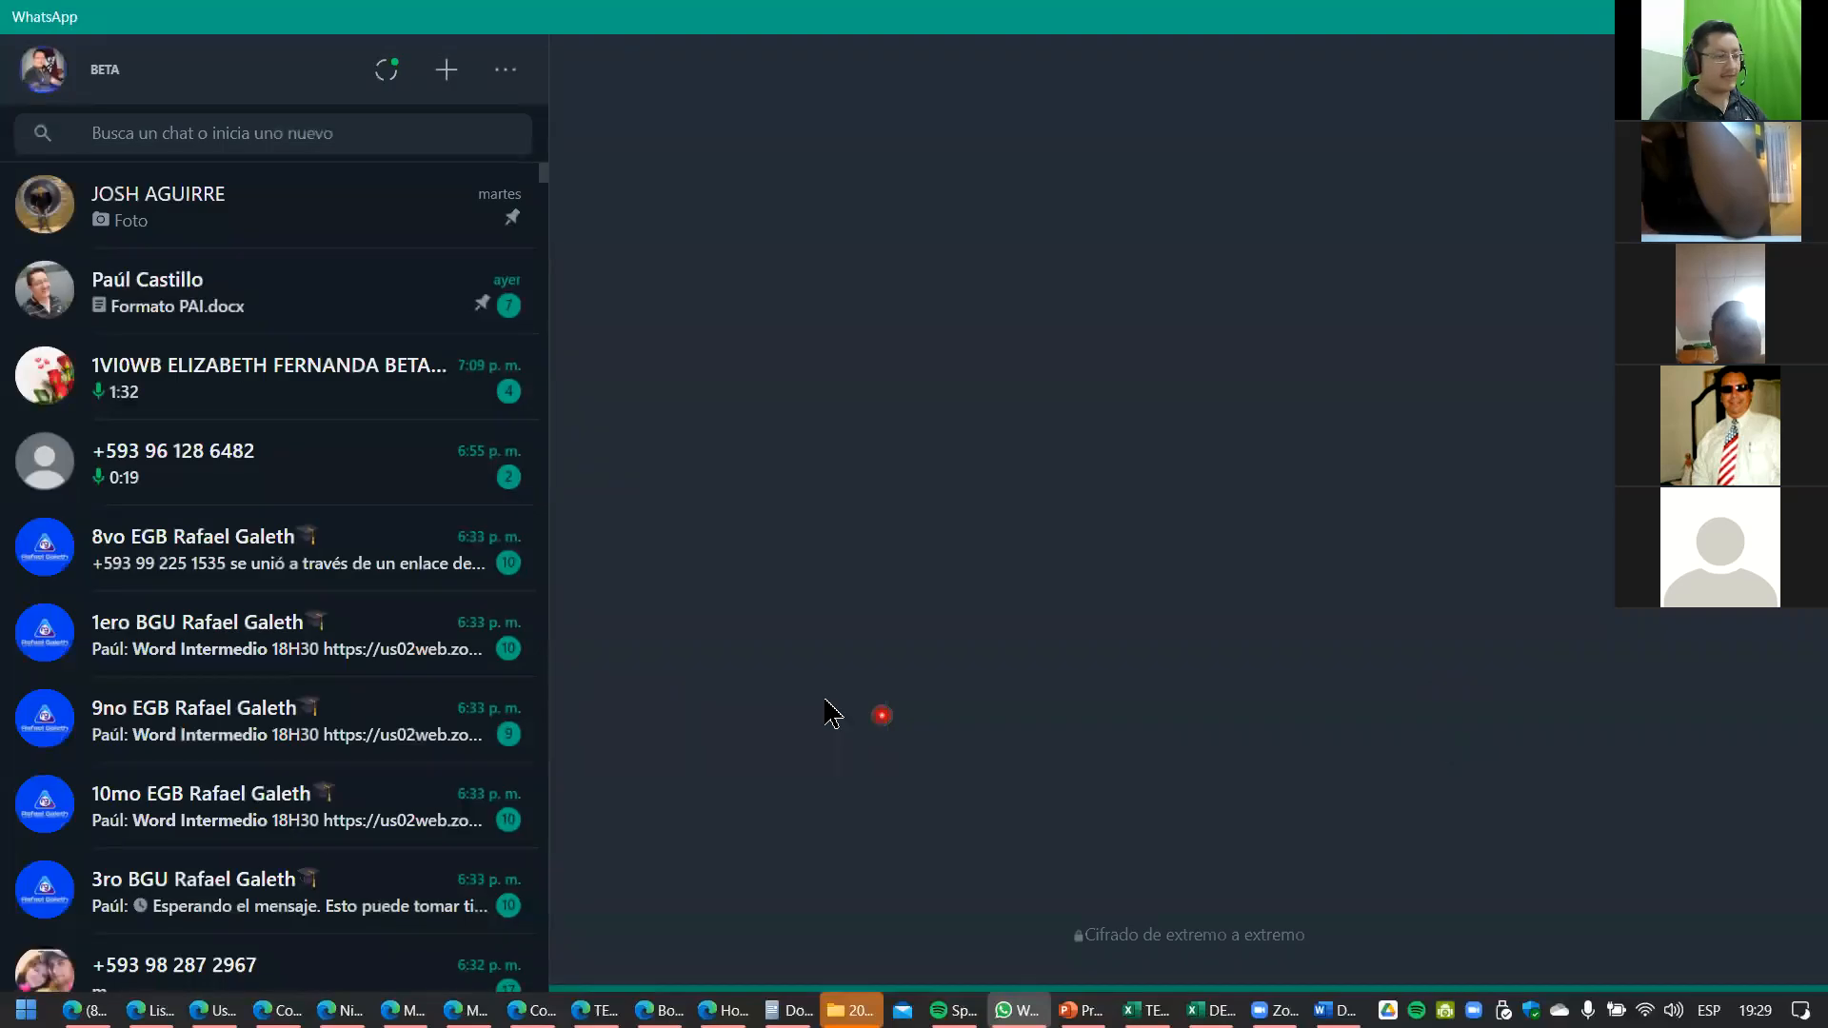
pyautogui.scroll(-8, 306, 590)
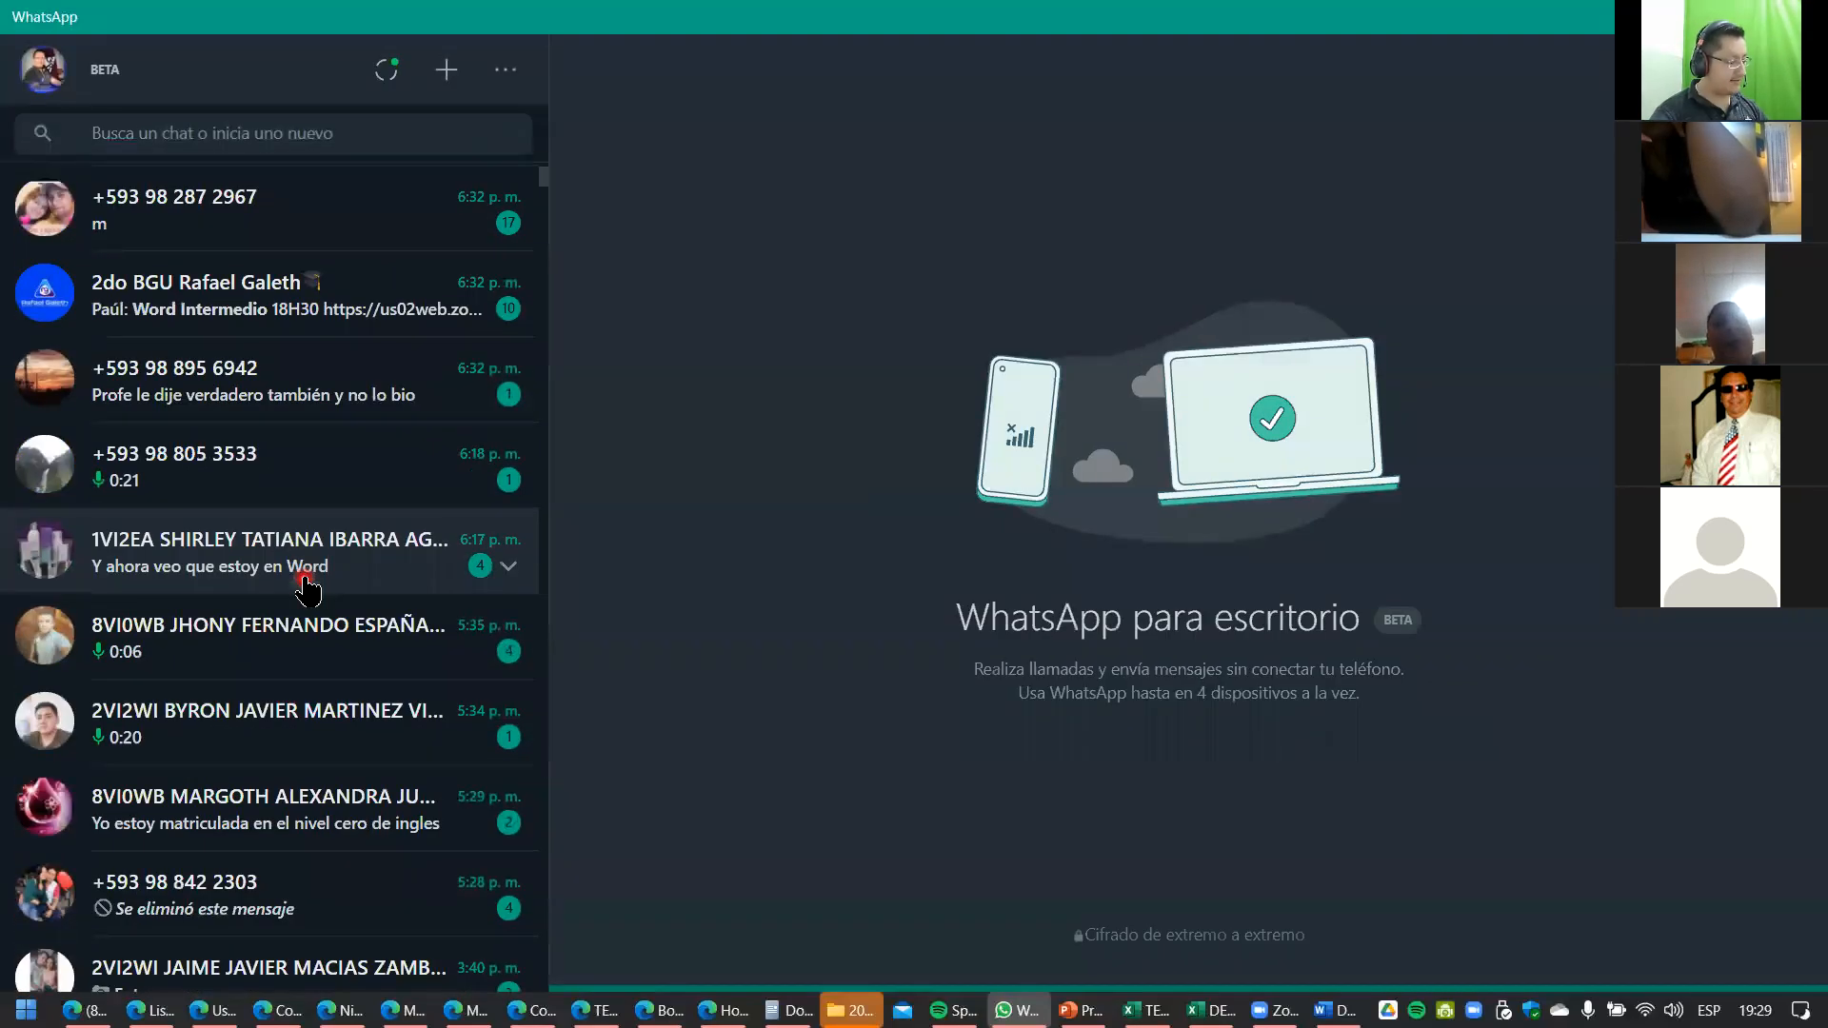
pyautogui.scroll(-18, 307, 591)
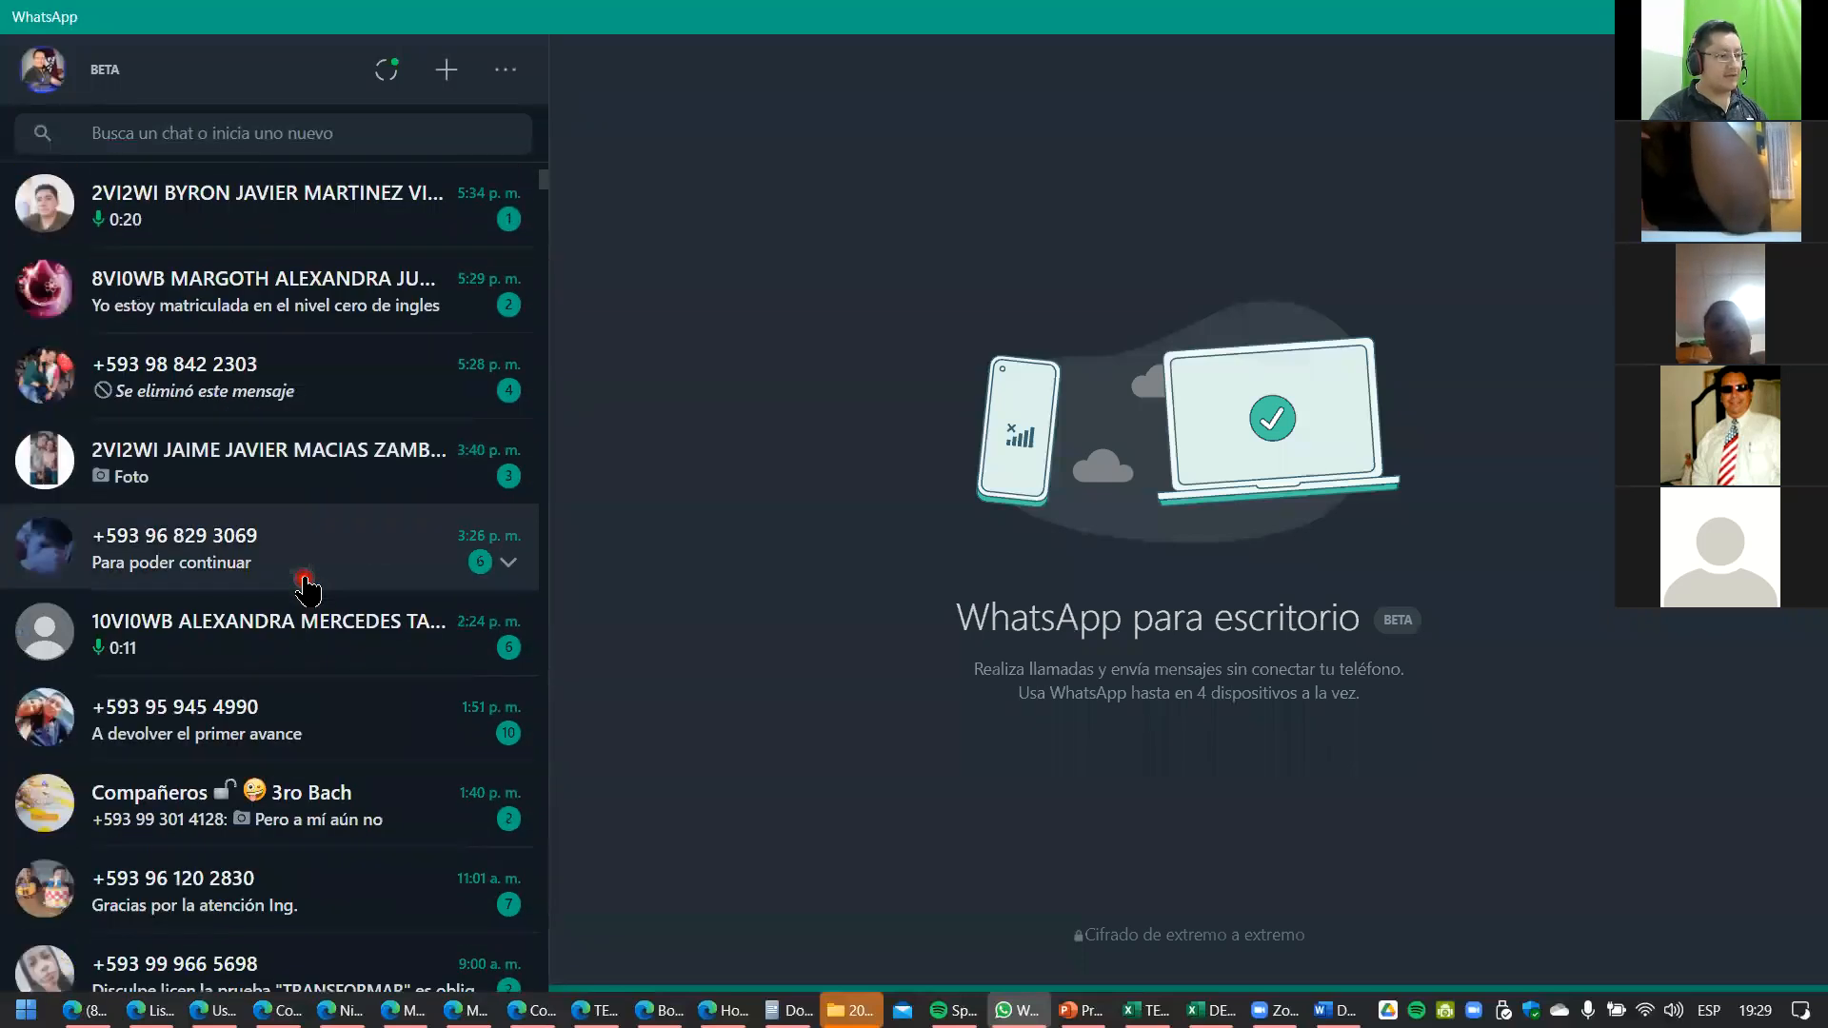
pyautogui.scroll(-20, 306, 590)
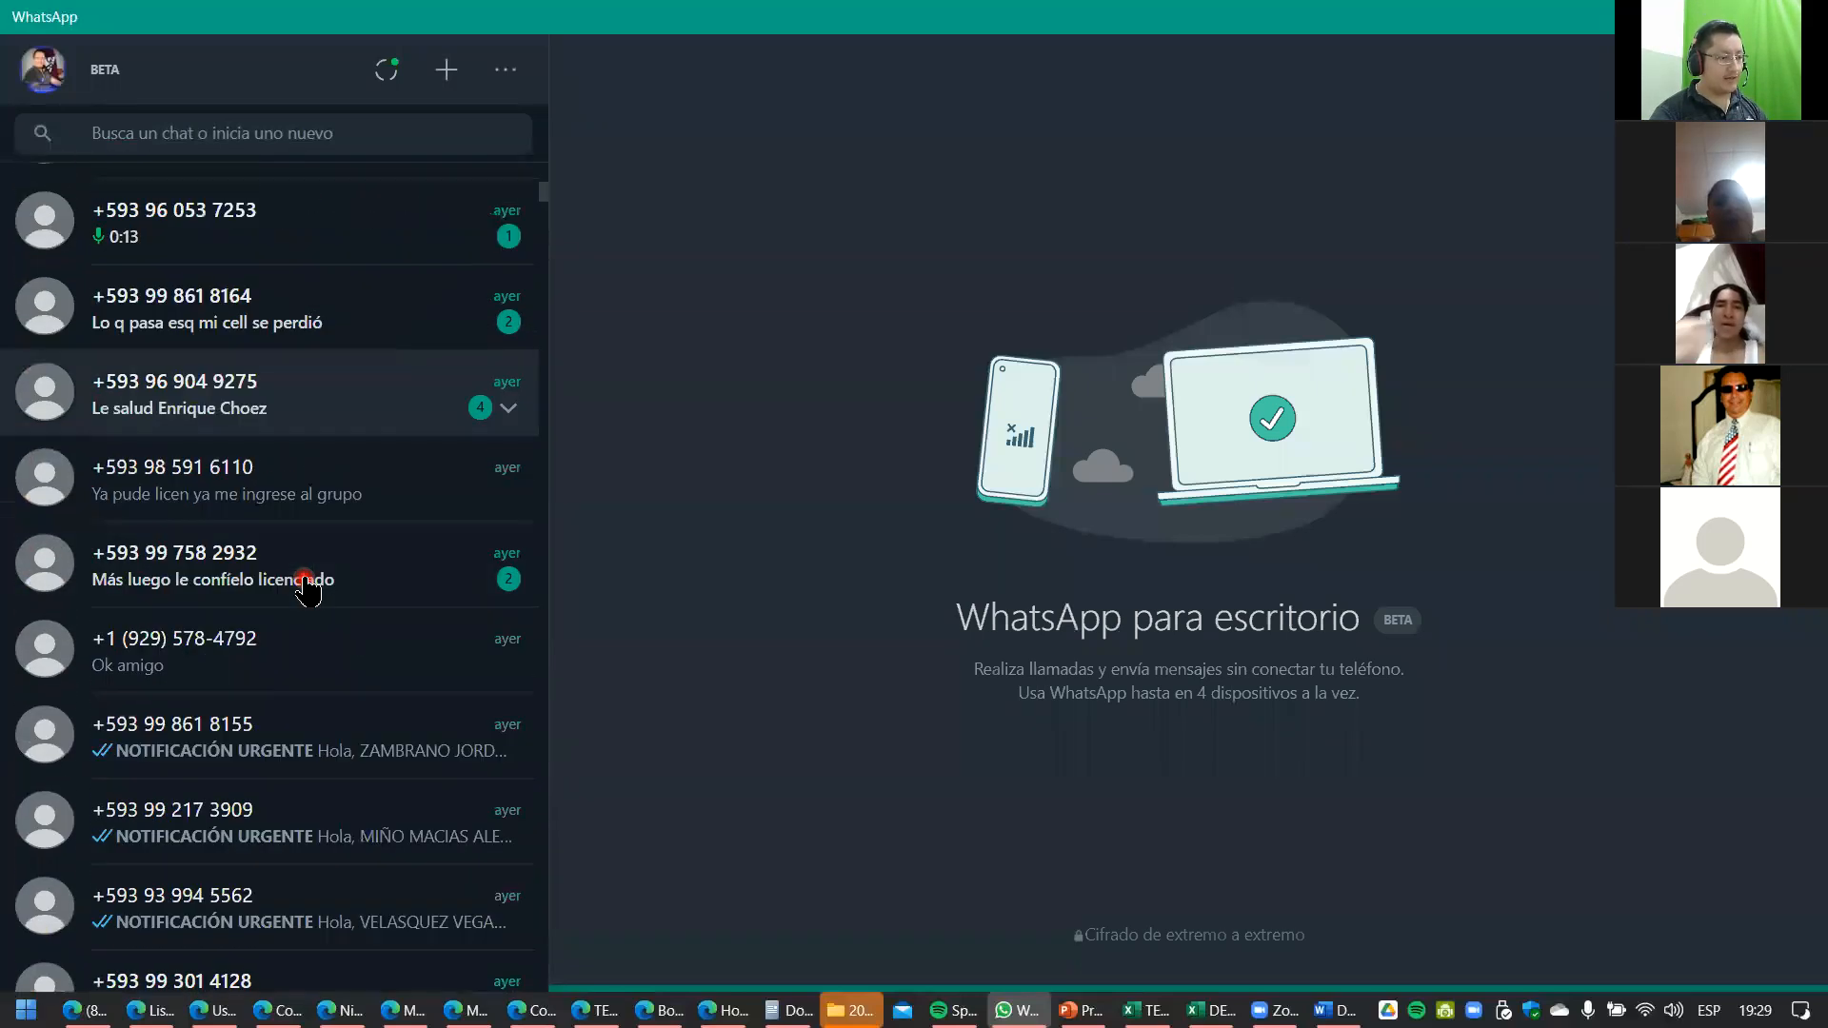
pyautogui.scroll(-20, 307, 590)
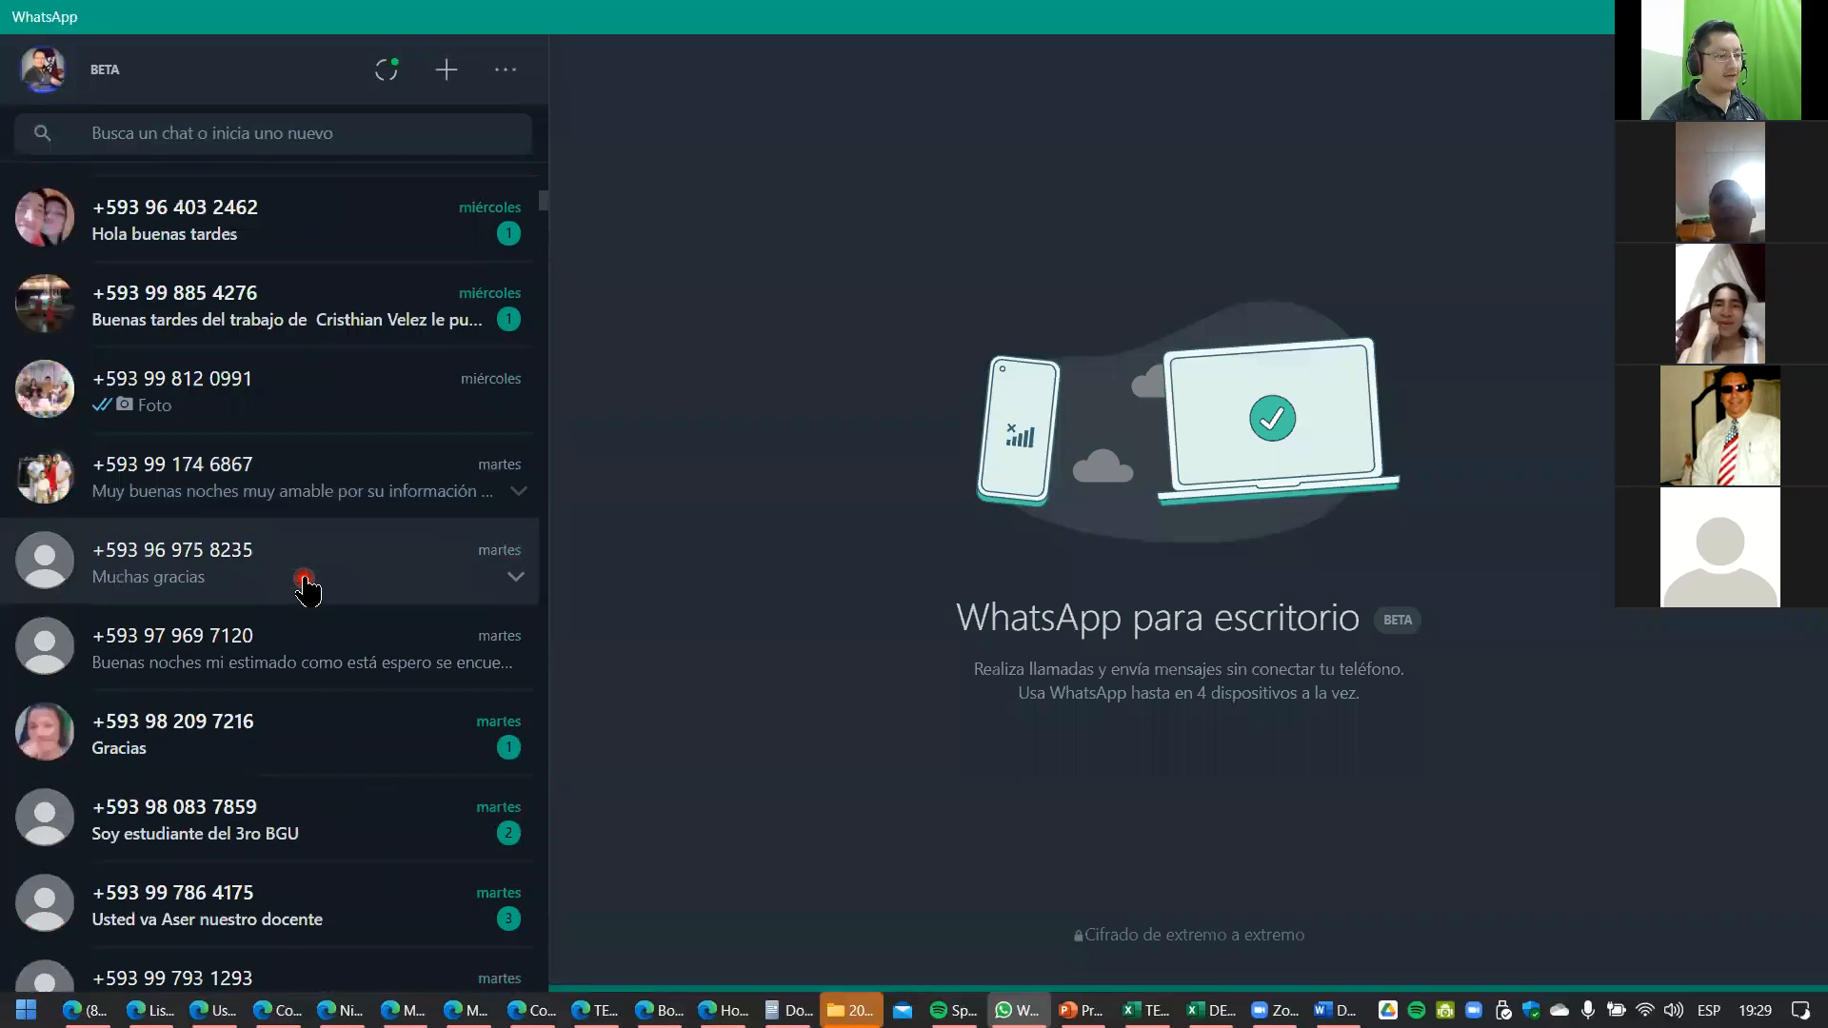
pyautogui.scroll(-3, 307, 591)
pyautogui.scroll(10, 307, 590)
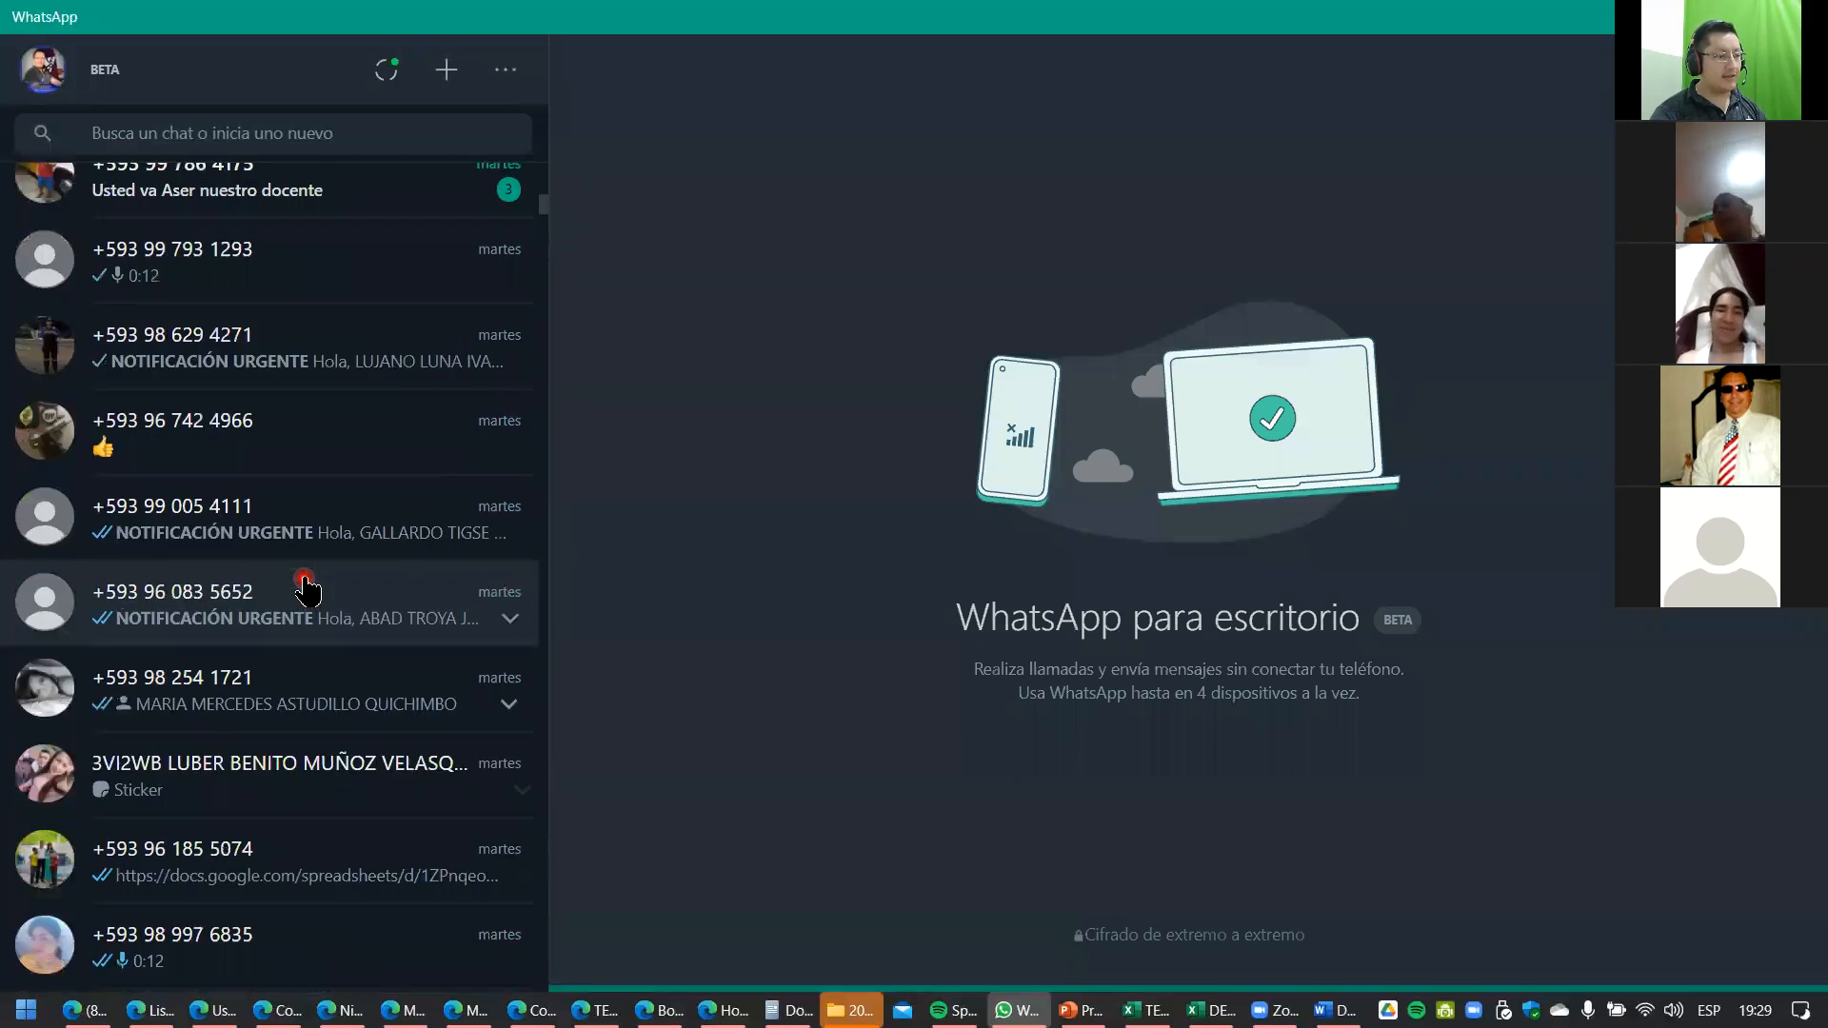
pyautogui.scroll(15, 307, 591)
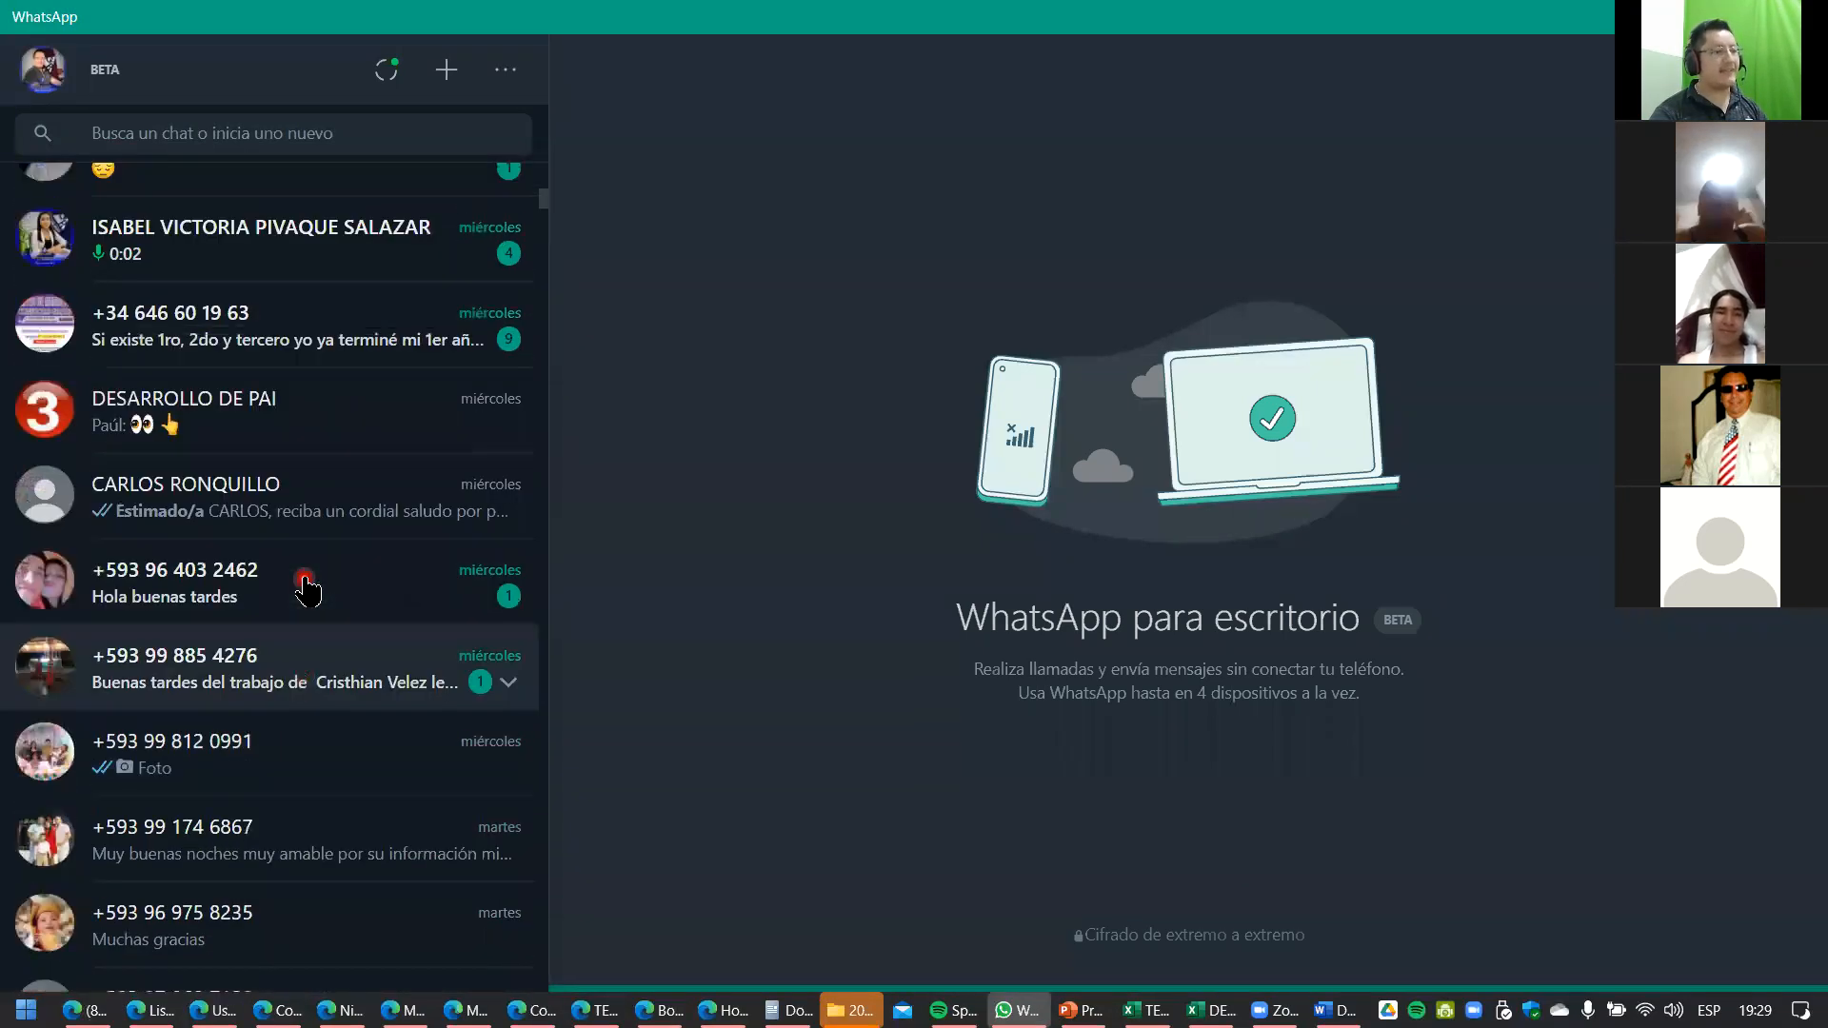
pyautogui.scroll(3, 307, 590)
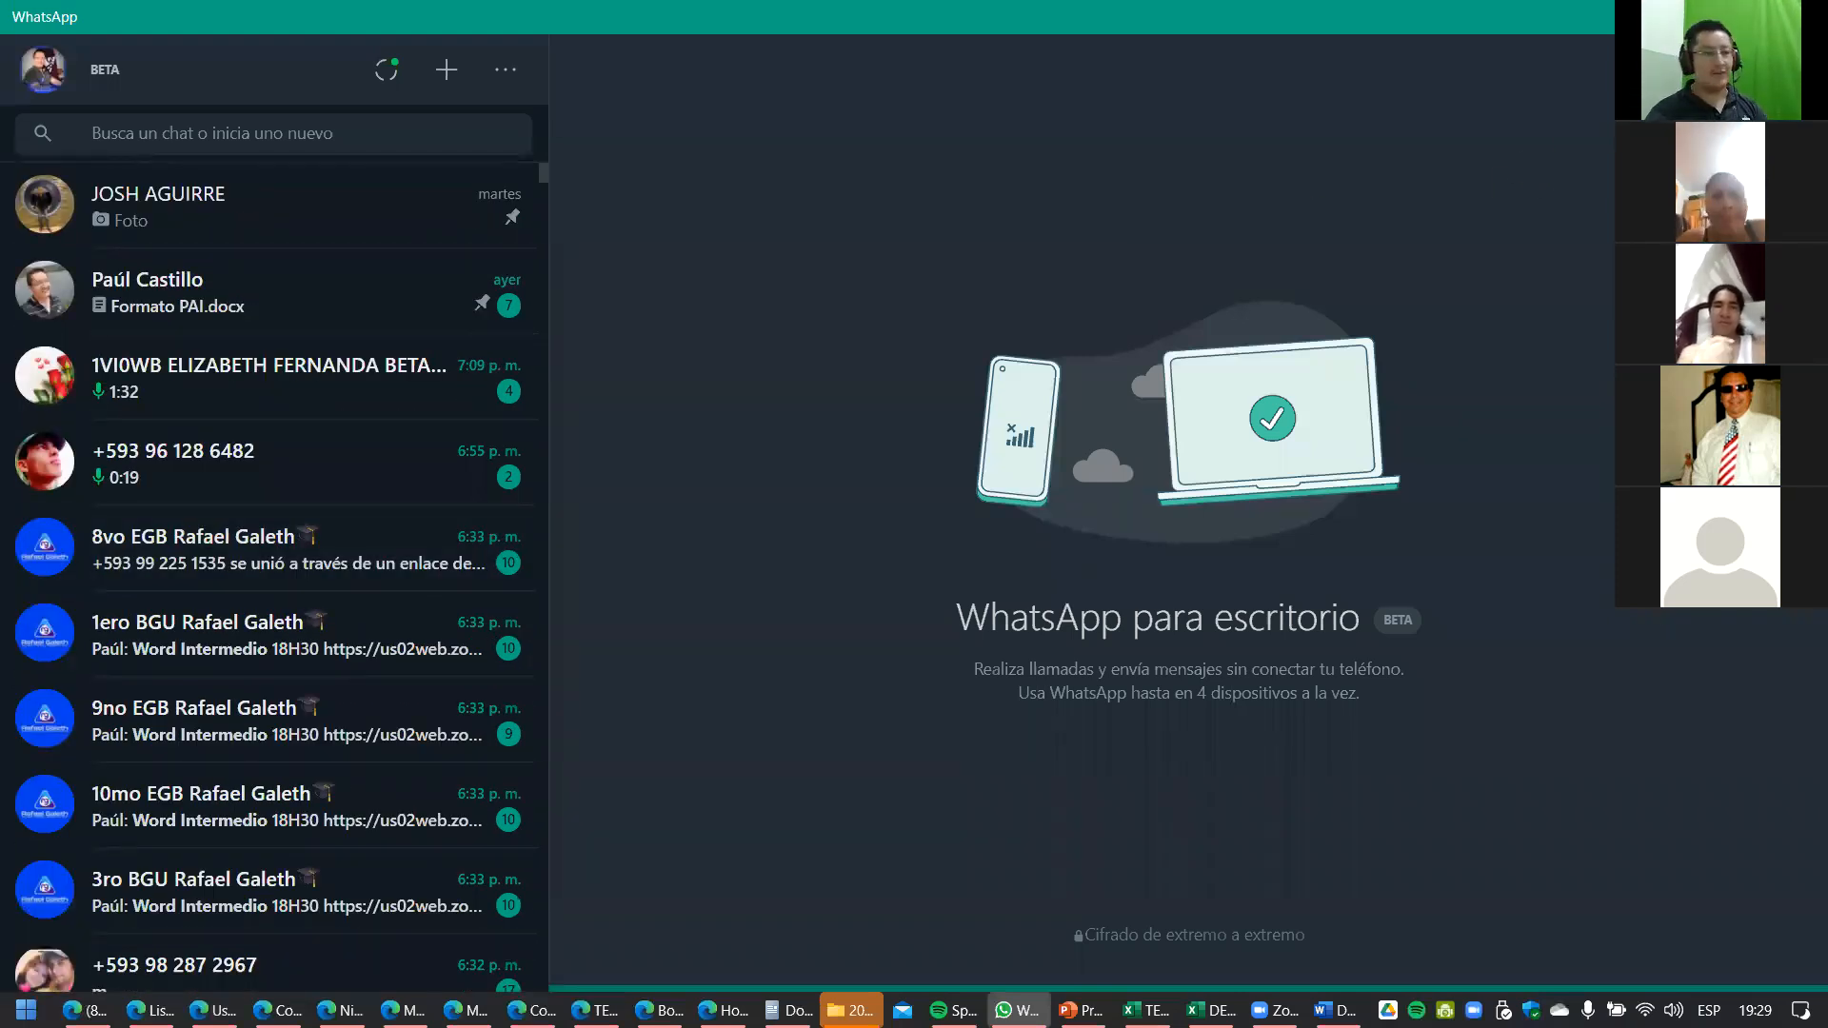
# Leave WhatsApp, check the Word document briefly, and bring up the Niveles de Inglés e Informática spreadsheet in the browser.
pyautogui.hotkey('alt', 'Tab')
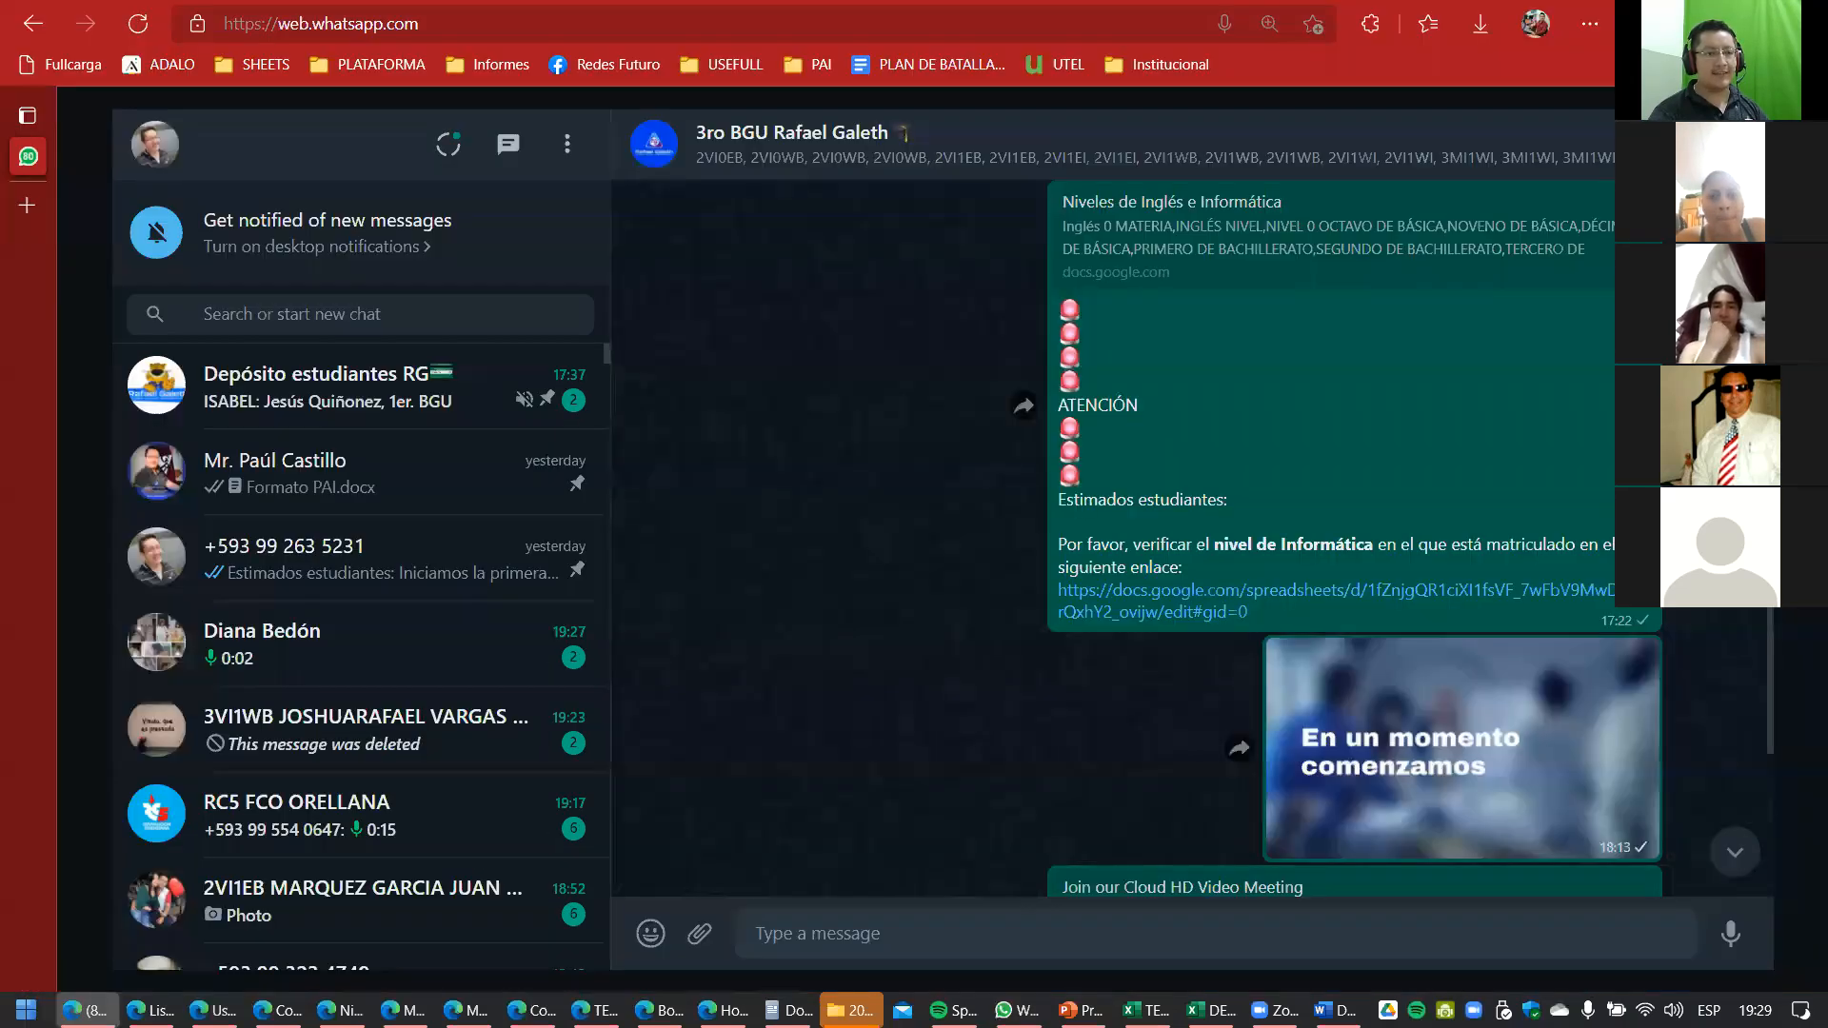
pyautogui.hotkey('alt', 'Tab')
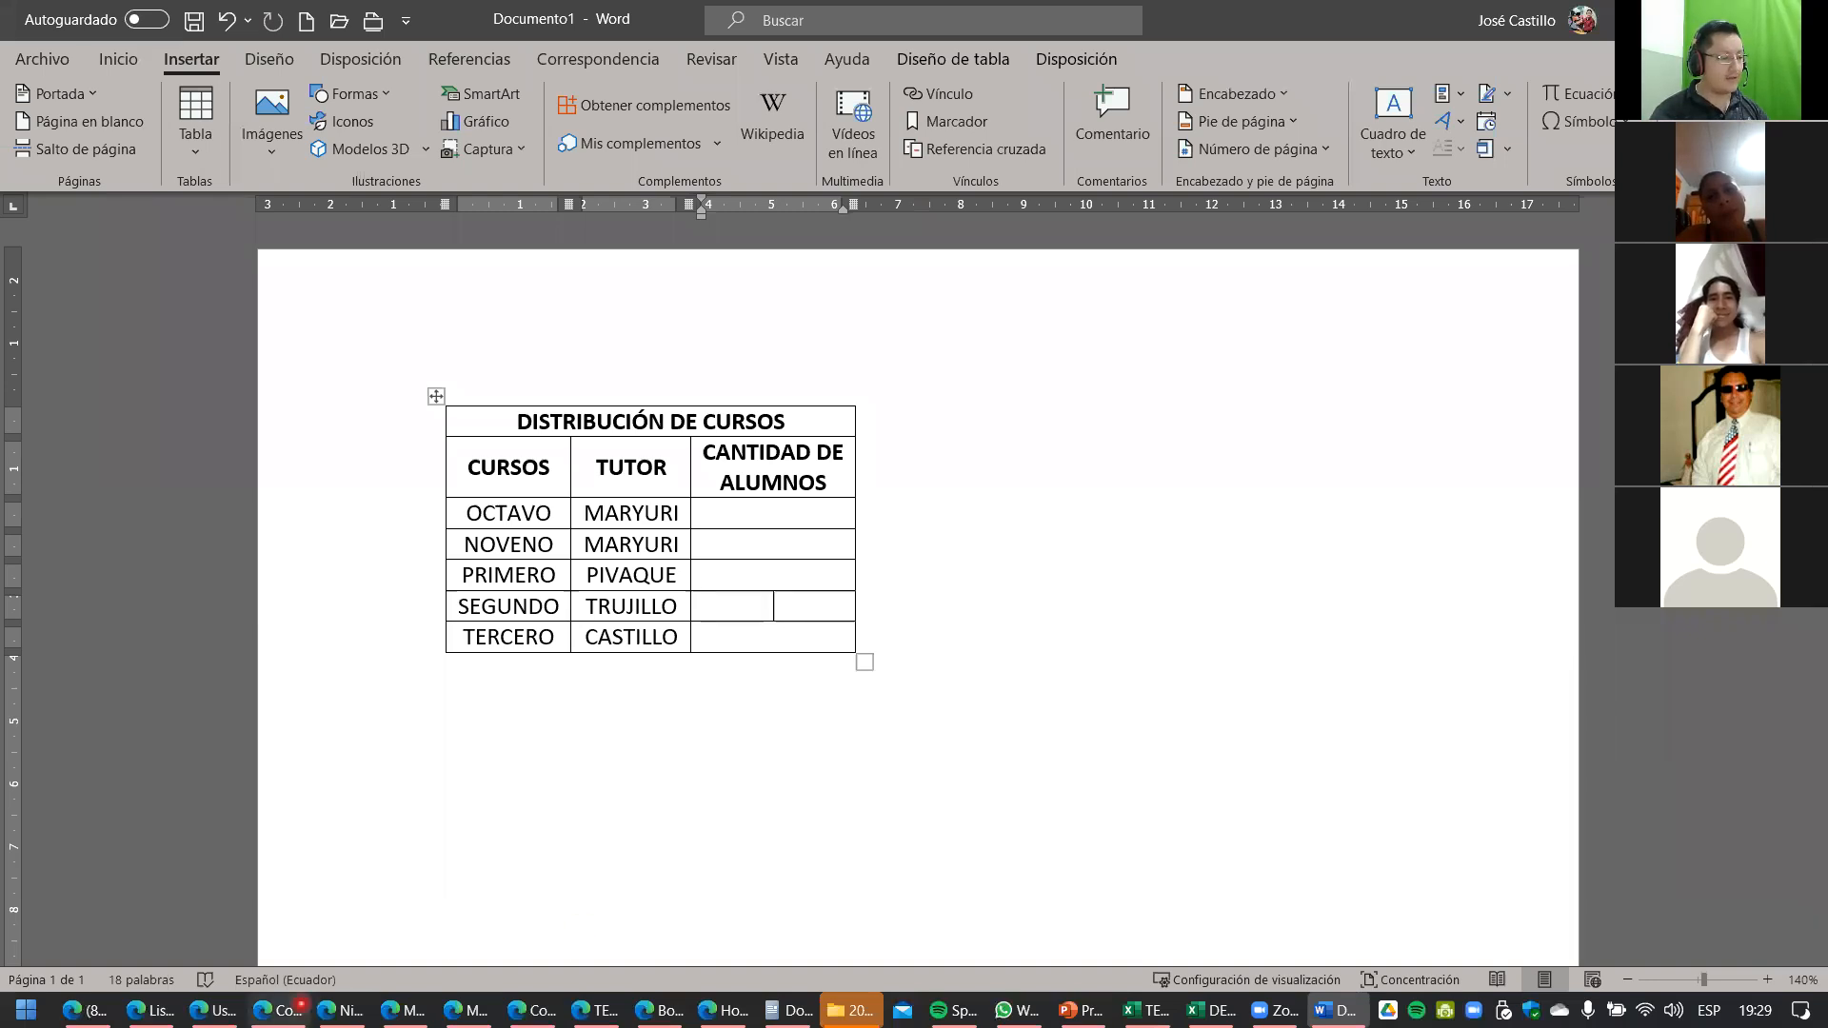
pyautogui.click(356, 1015)
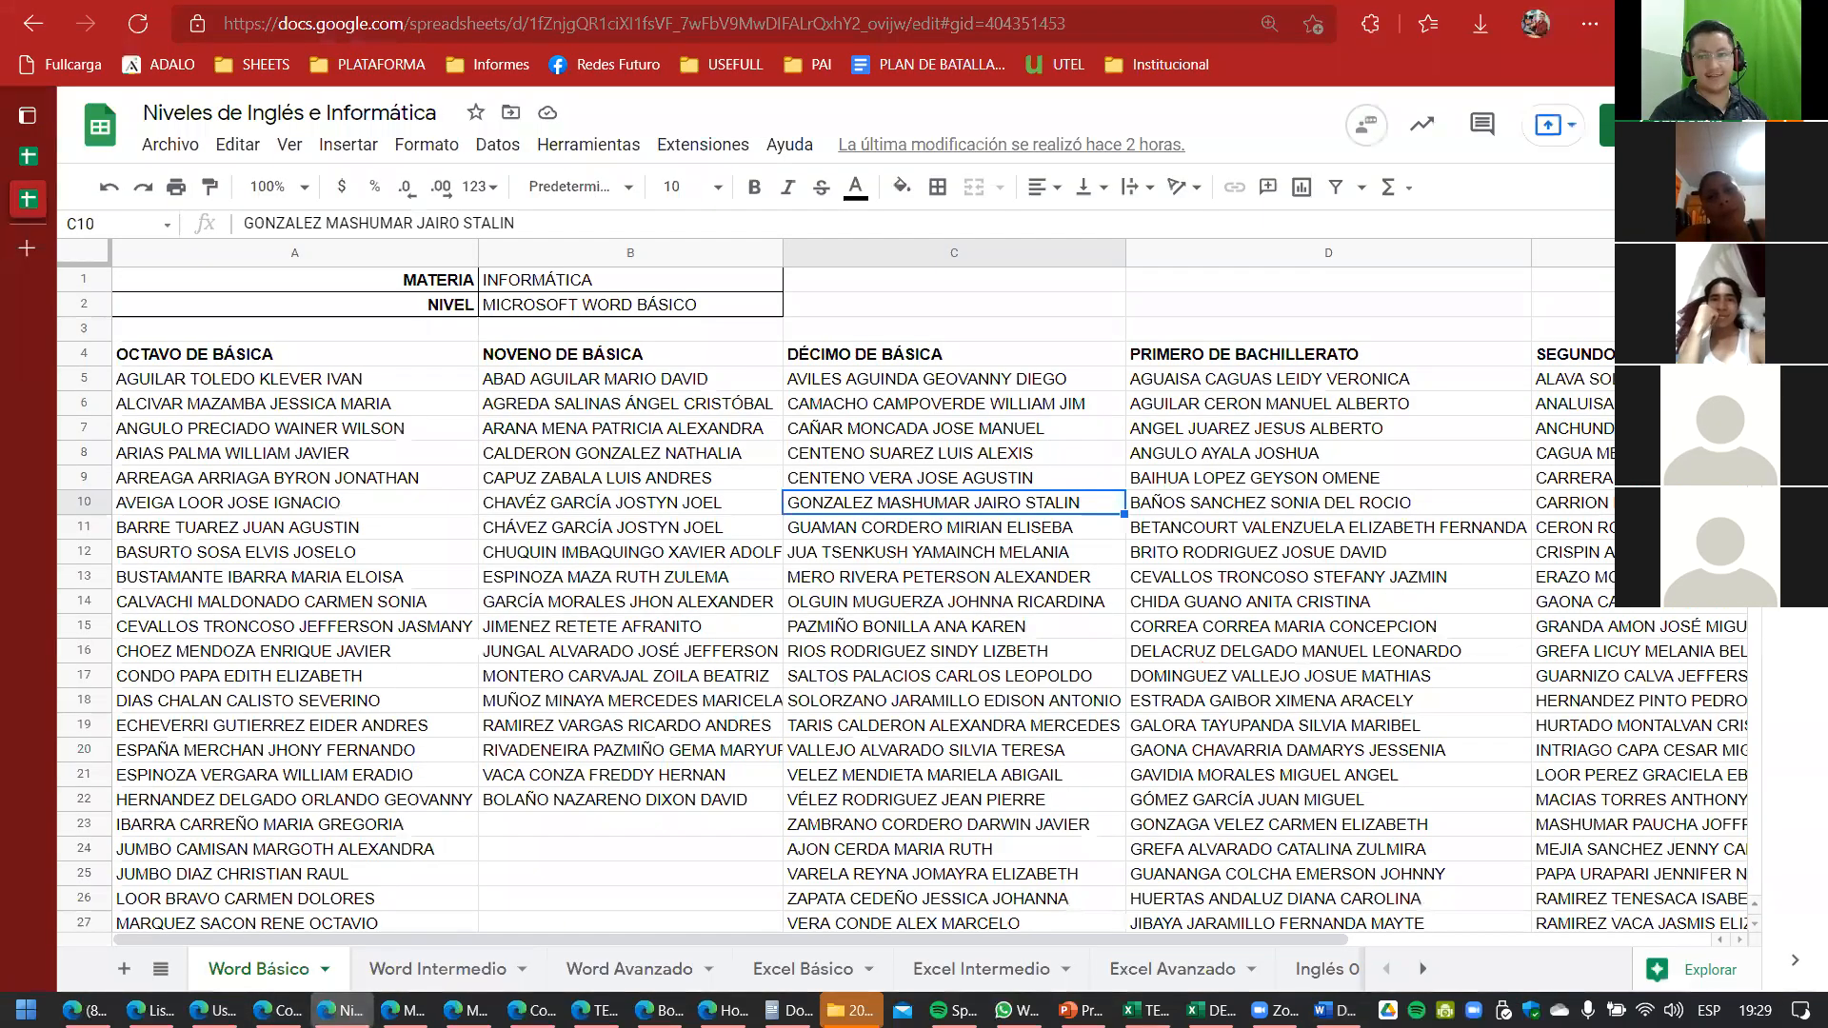